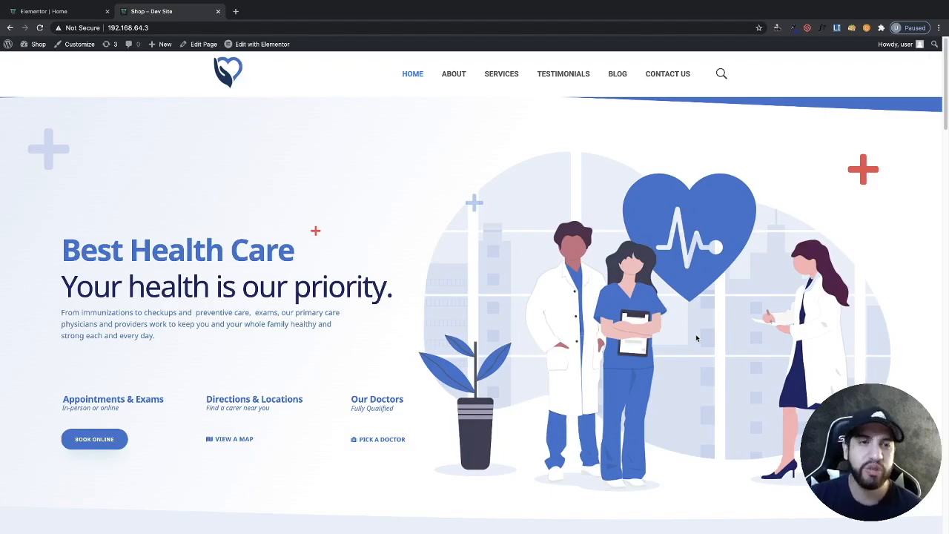
- Scroll through the medical demo site's home page to examine its header, sections and footer
scroll(642, 127, down, 8)
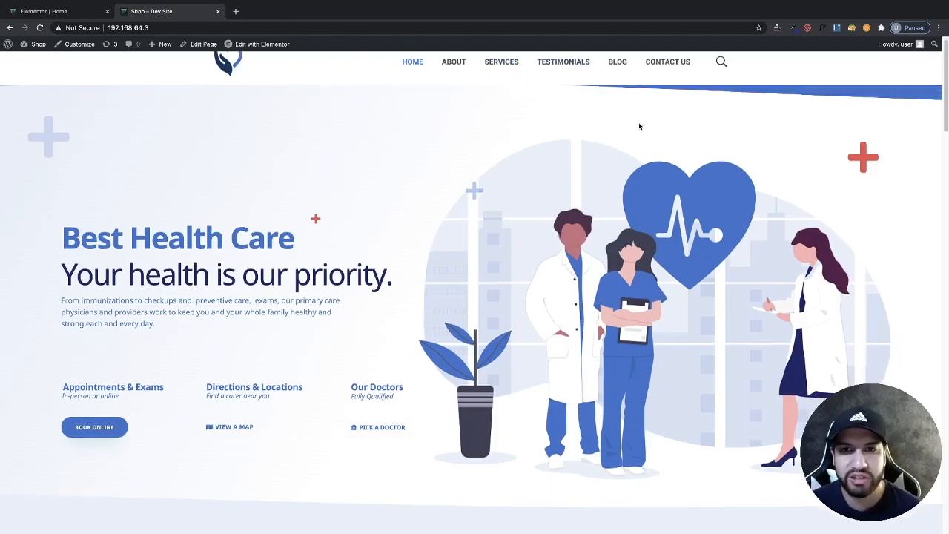
scroll(643, 127, down, 8)
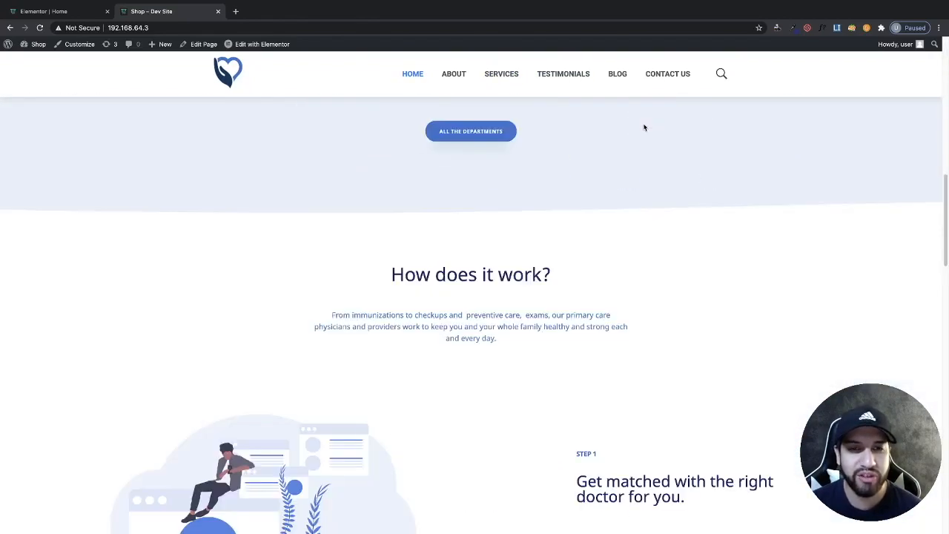
scroll(644, 128, down, 10)
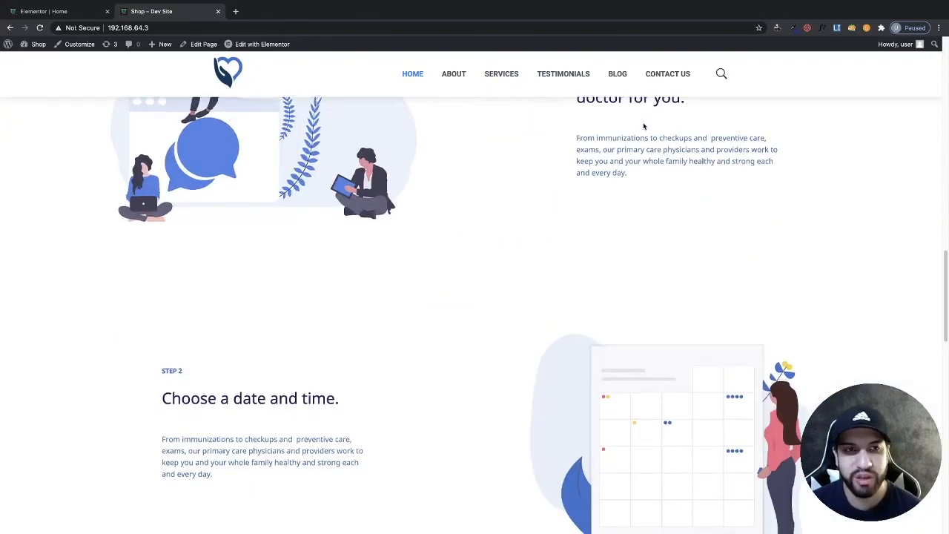
scroll(634, 127, down, 1)
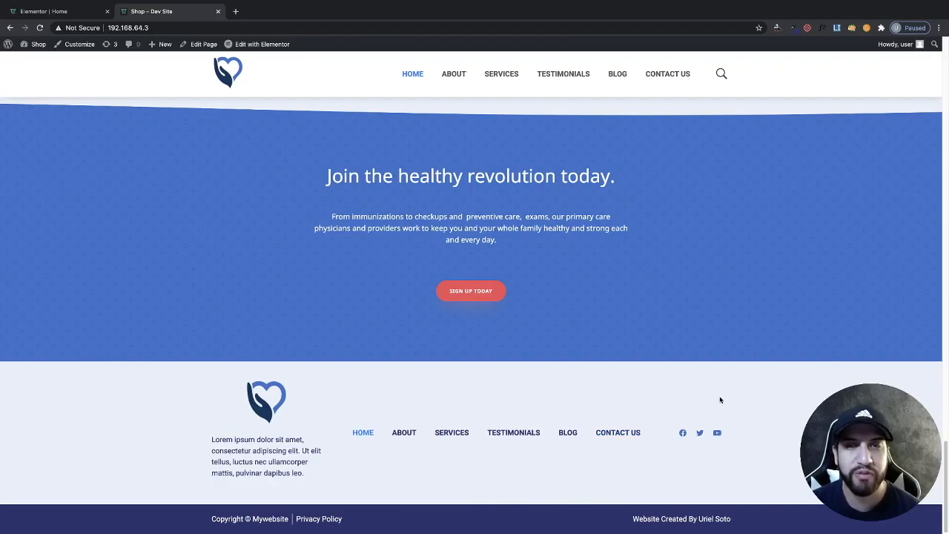
scroll(711, 353, up, 3)
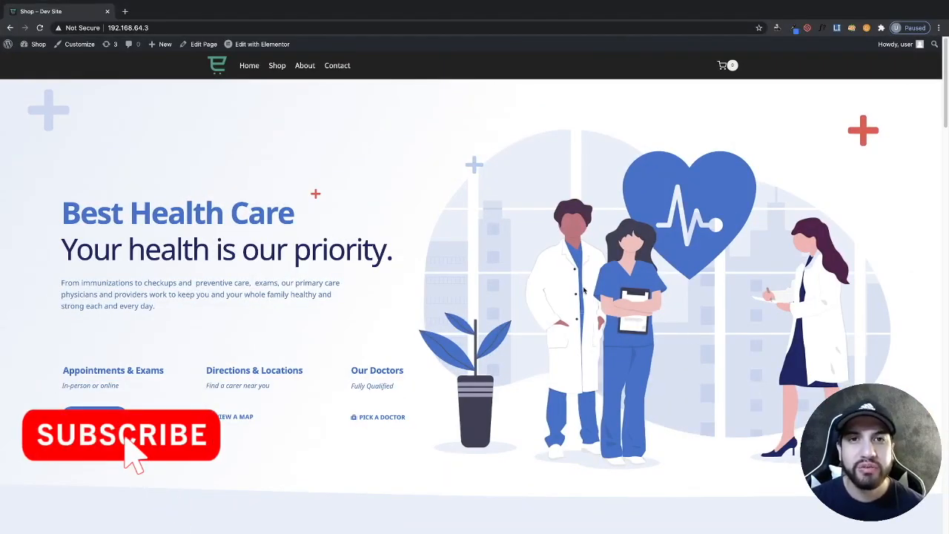
- Search the plugin directory for "elementor header", then install and activate Boostify Header Footer Builder for Elementor
mouse_move(26, 59)
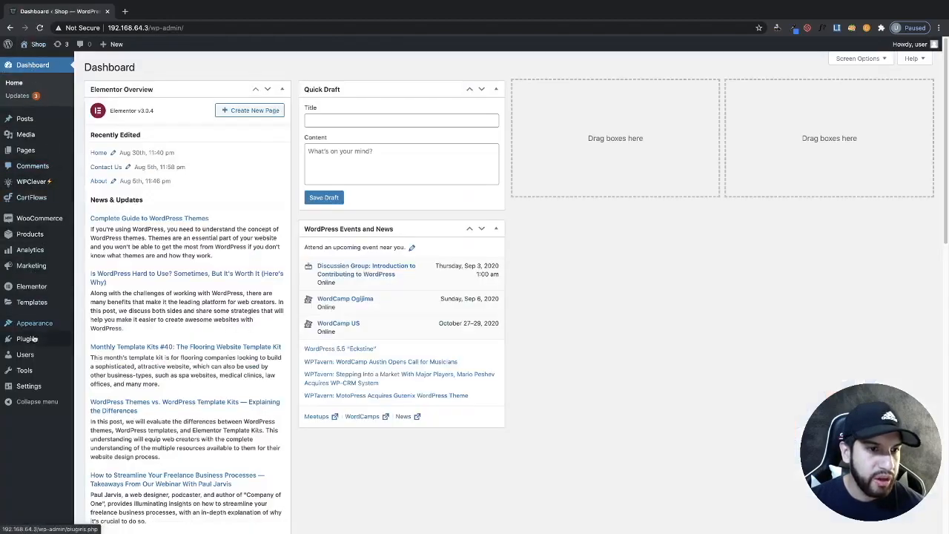
click(41, 337)
click(140, 67)
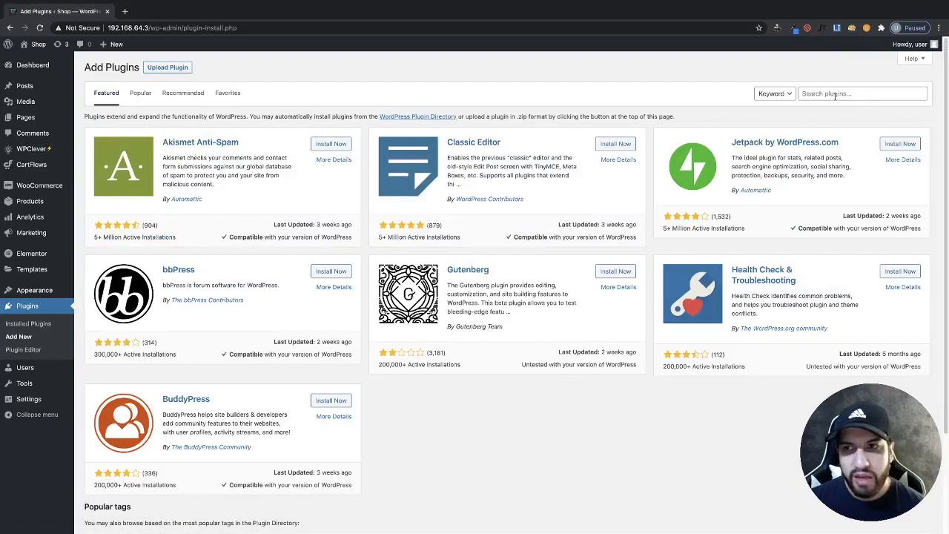
click(834, 96)
text(elementor header)
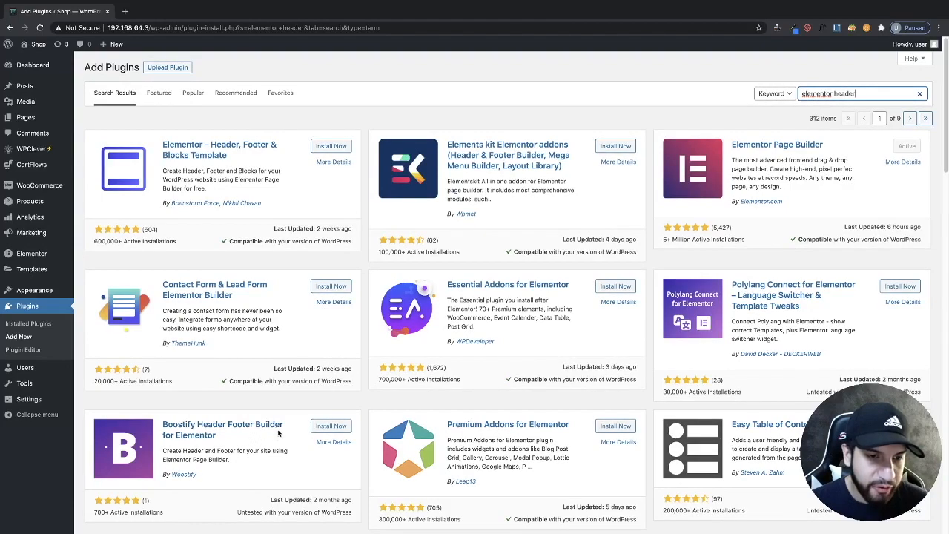
click(322, 426)
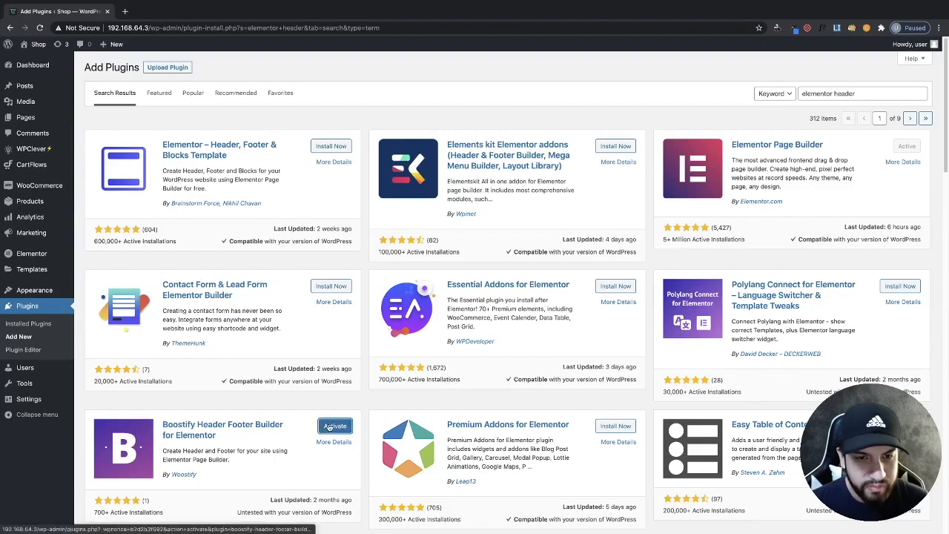
click(330, 428)
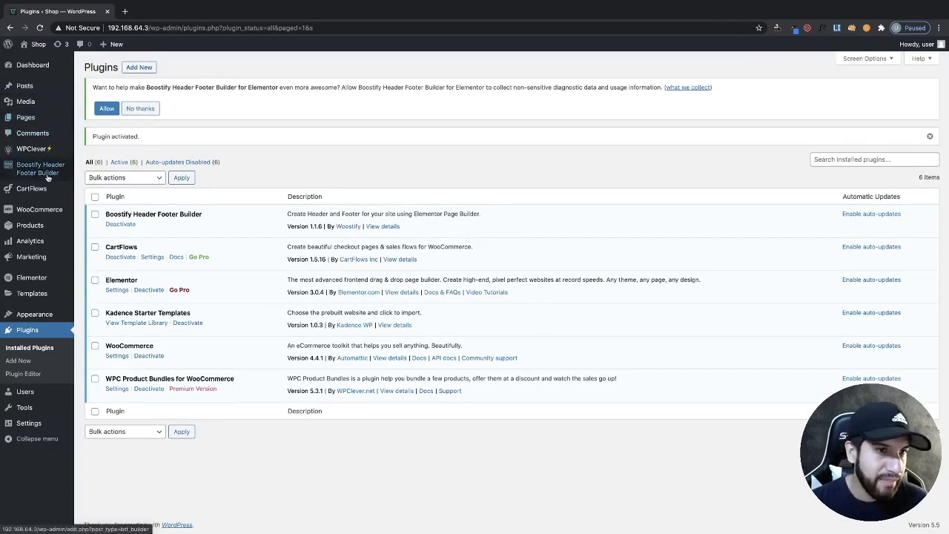
- Start a new Boostify template named Header with the template type set to Header
mouse_move(46, 175)
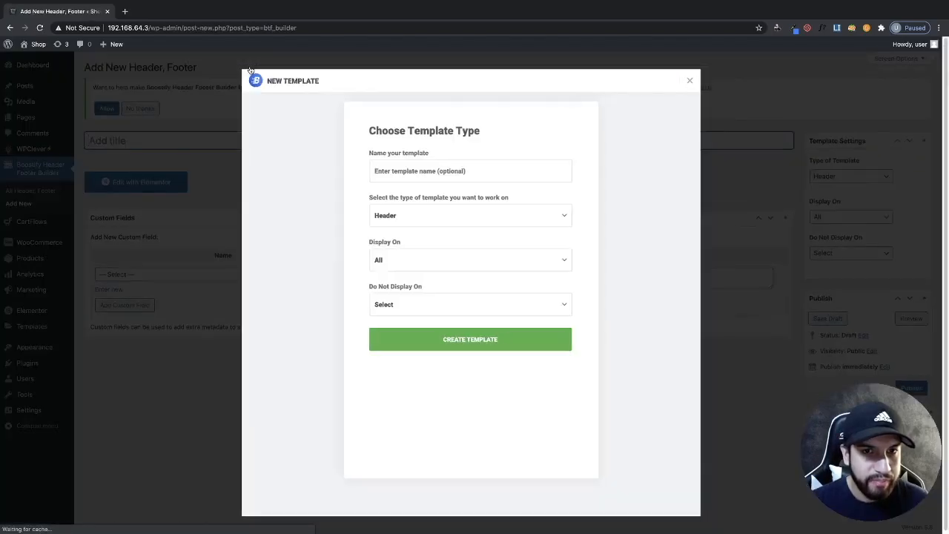
click(419, 170)
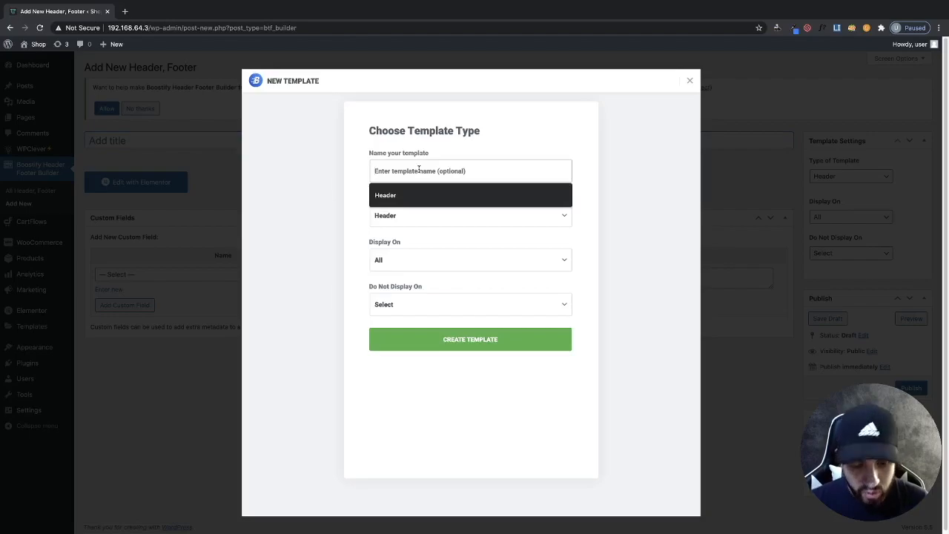
text(Hea)
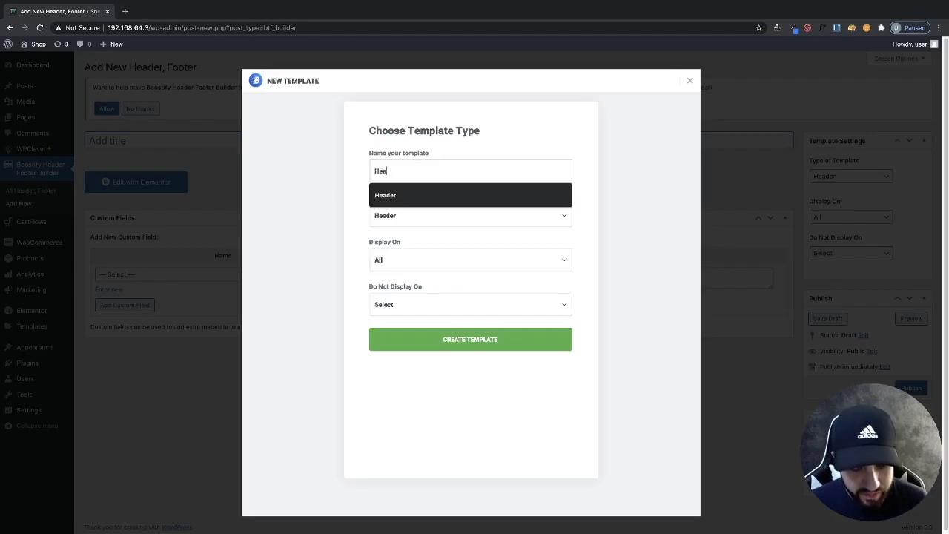
text(der)
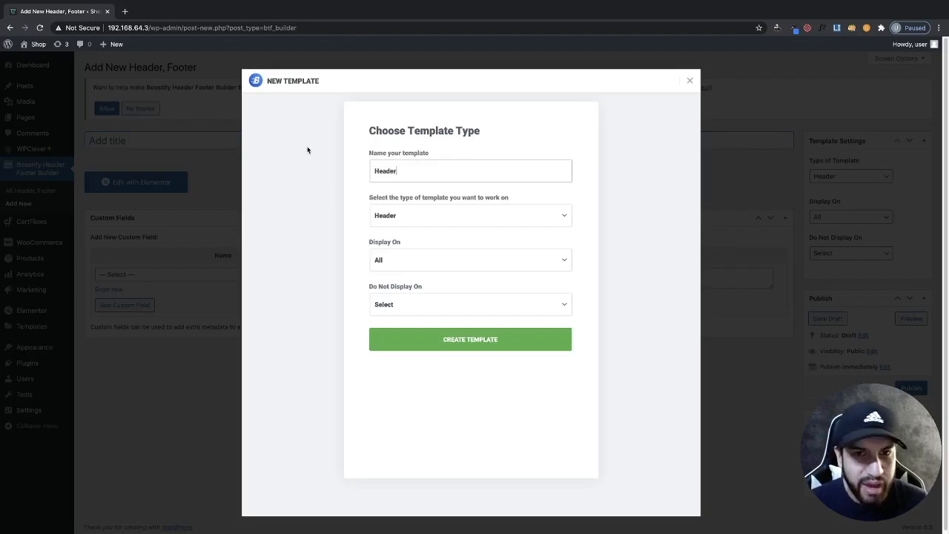
click(385, 223)
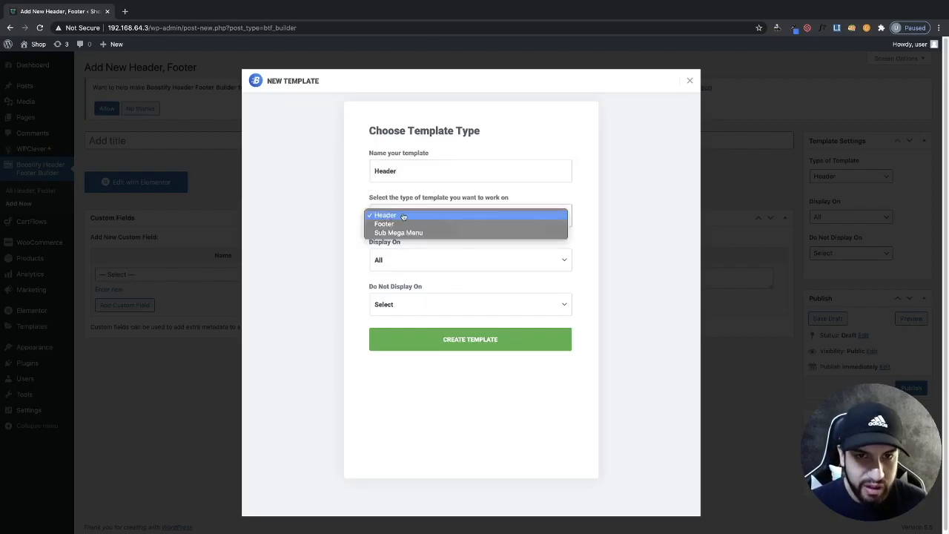
click(397, 215)
click(397, 216)
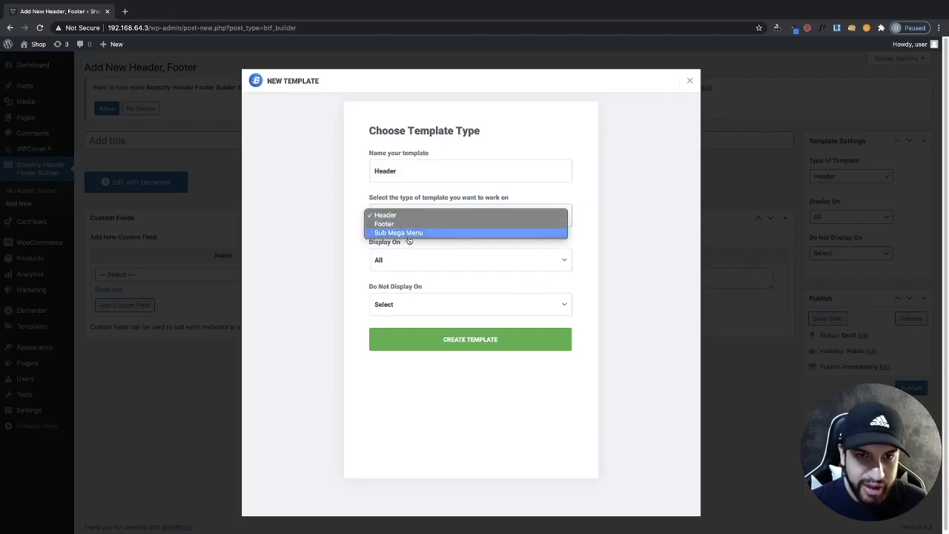
click(355, 231)
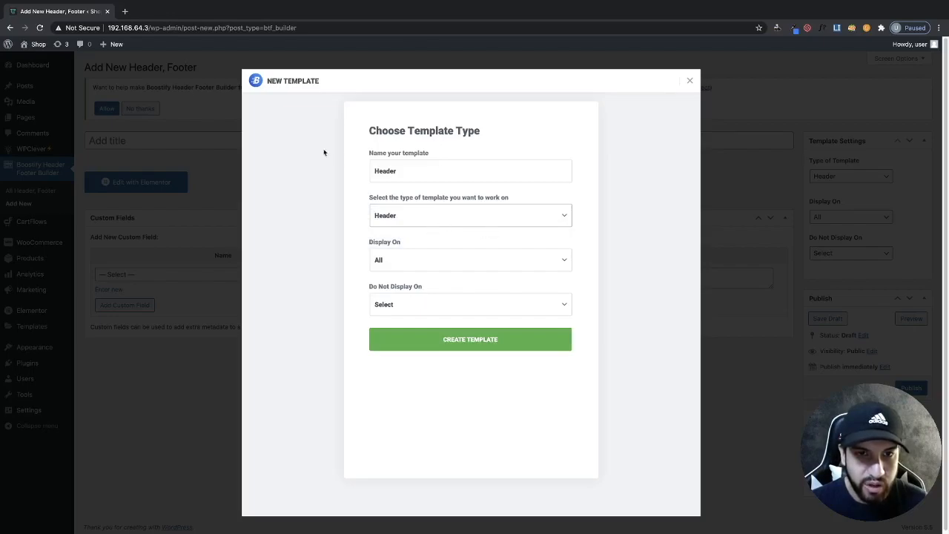
- Try limiting Display On to the Home page, then set Display On back to All
click(415, 261)
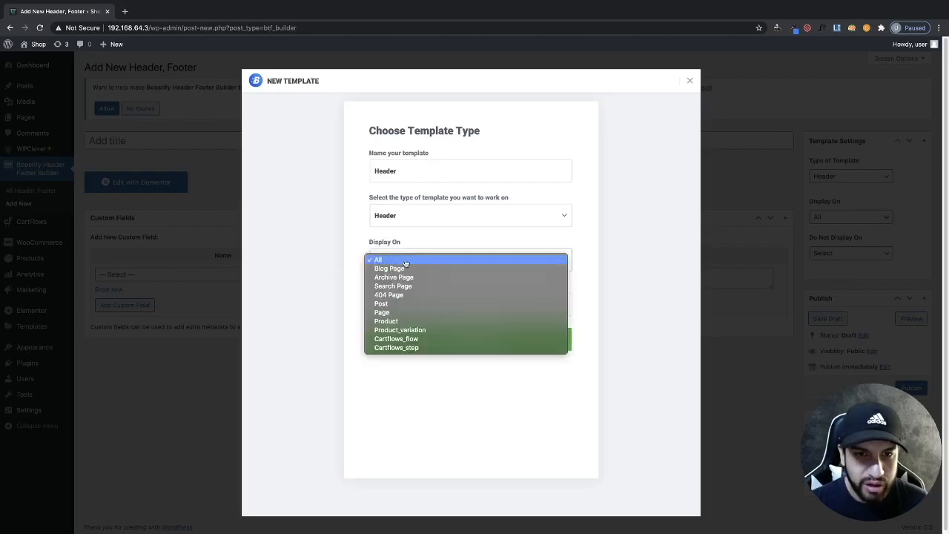
click(400, 261)
click(399, 259)
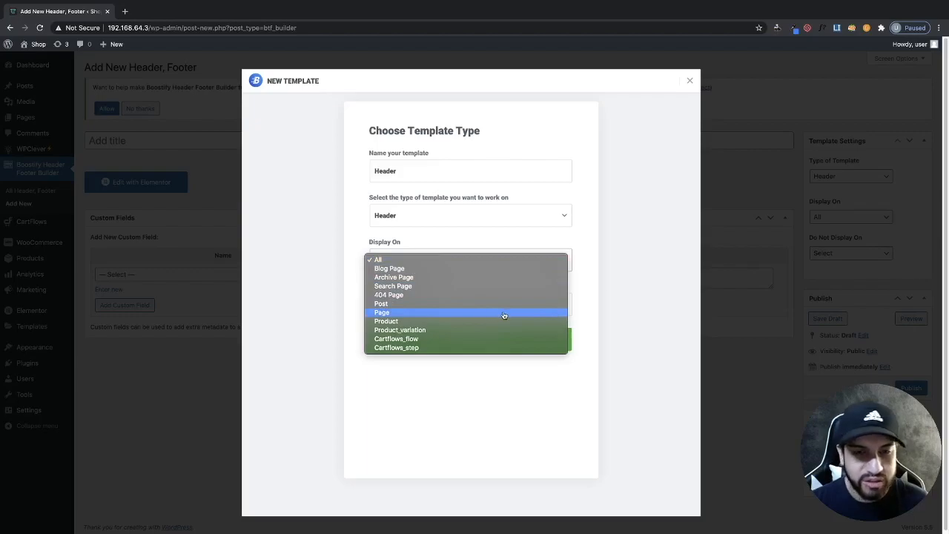
click(431, 314)
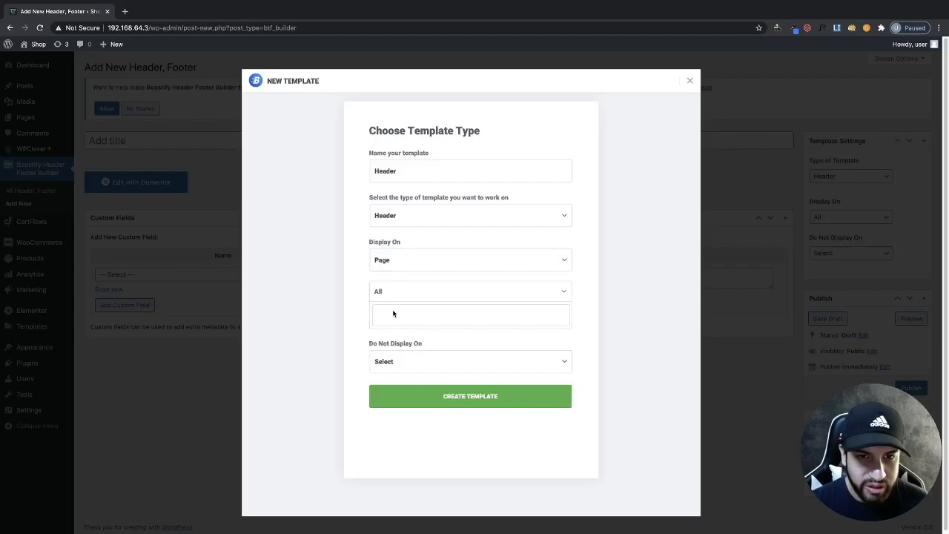
text(ho)
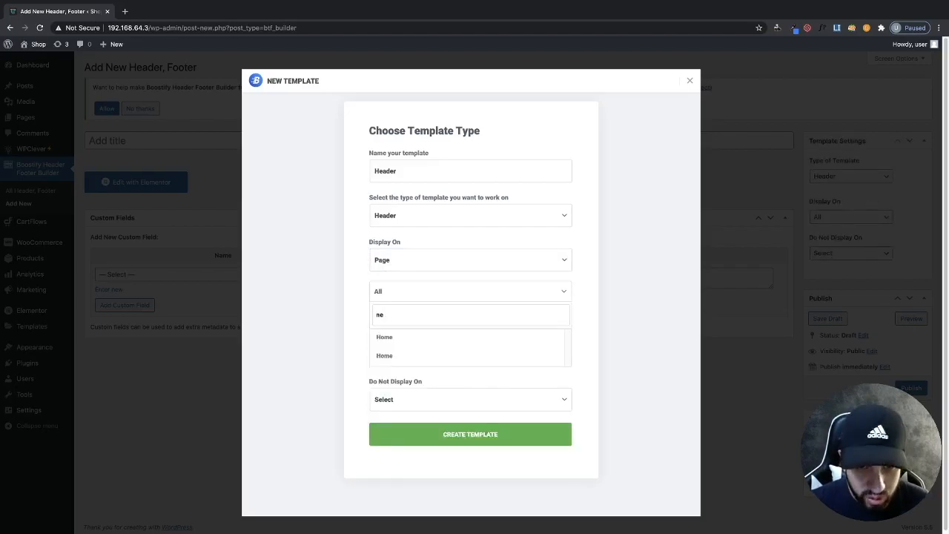
click(385, 337)
click(396, 292)
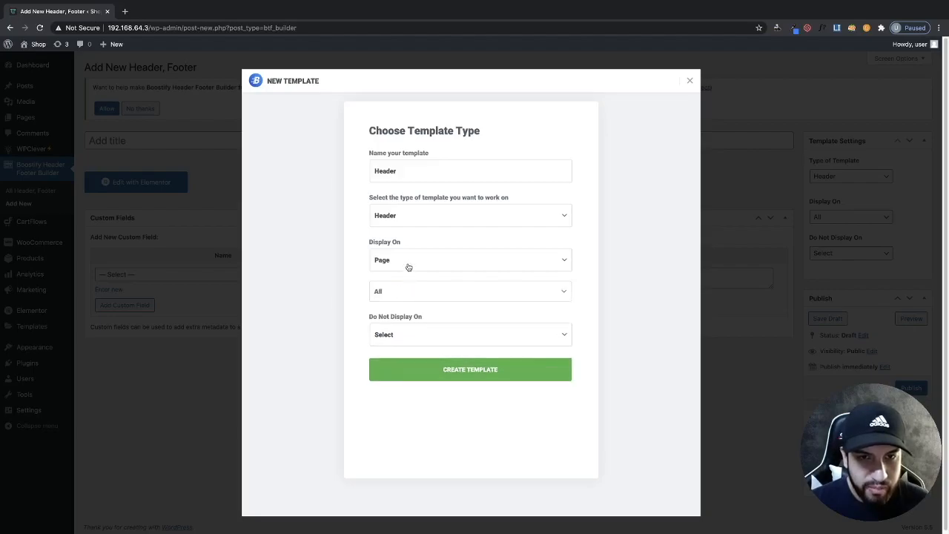
click(408, 267)
click(396, 209)
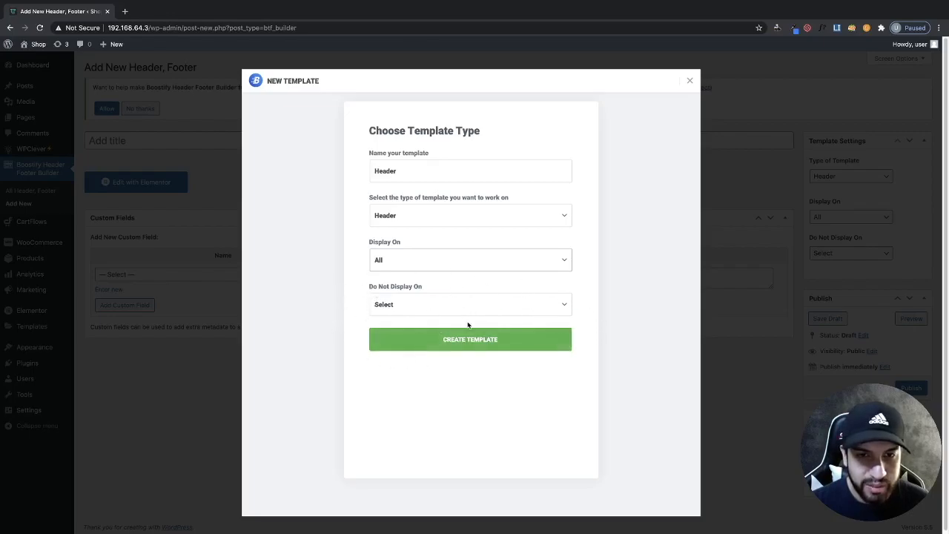
- Try excluding pages under Do Not Display On, then reset it to Select
click(412, 308)
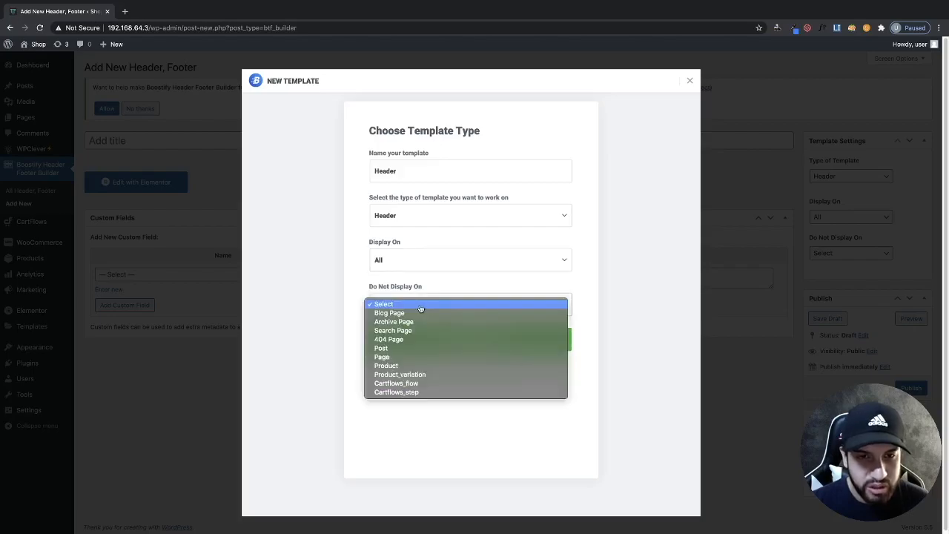
click(420, 358)
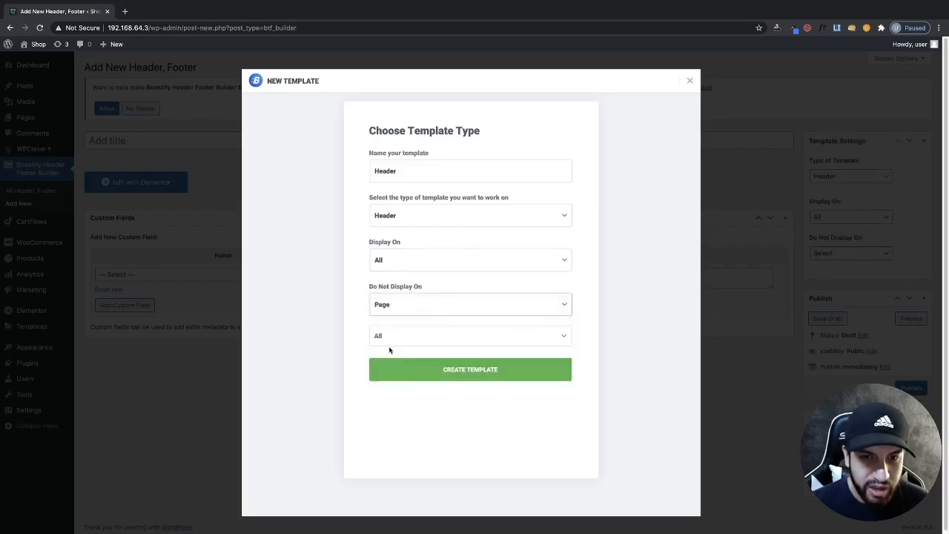
click(388, 337)
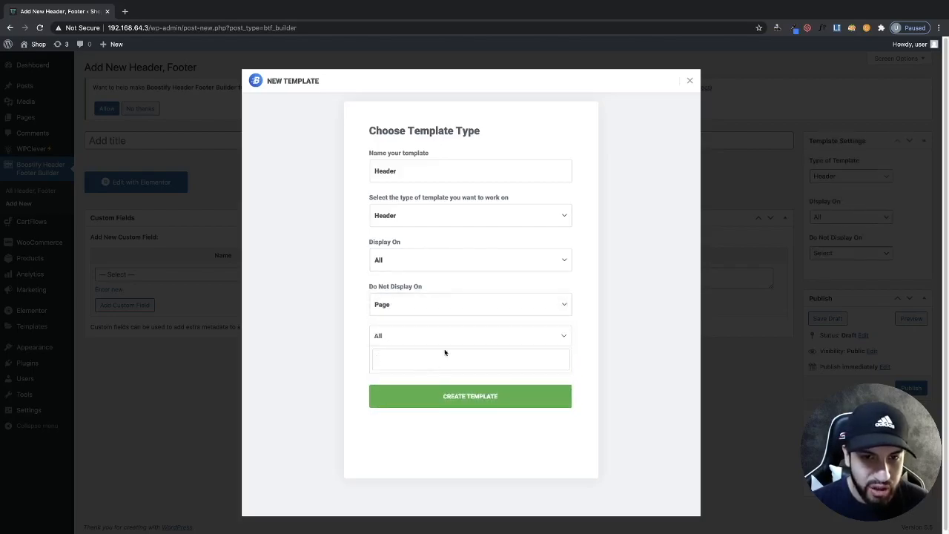
click(467, 304)
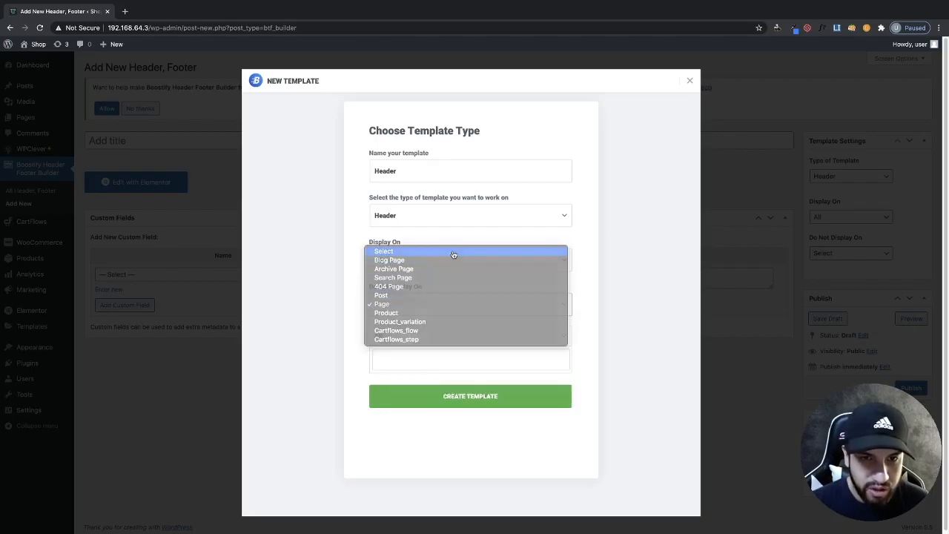
click(452, 252)
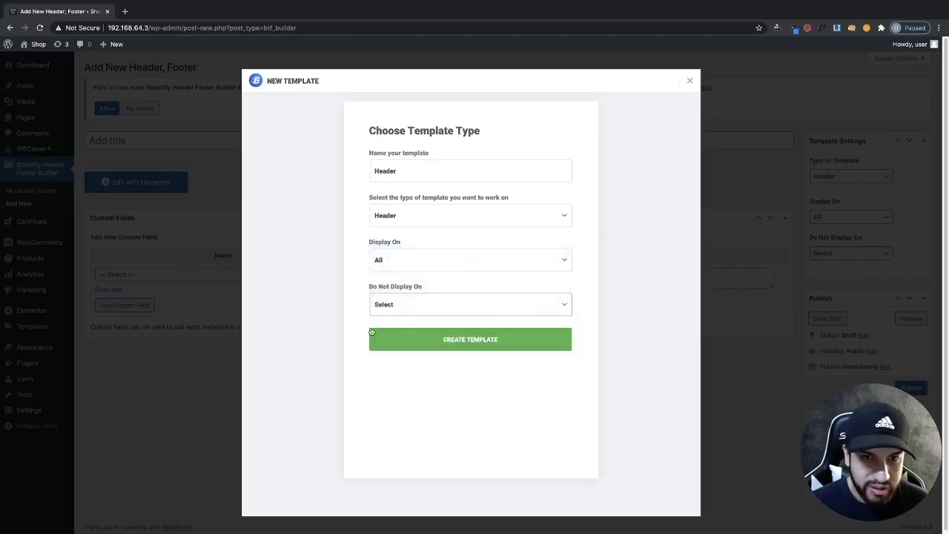
- Create the header template, go back from the editor preview, and close the new-template dialog
click(472, 346)
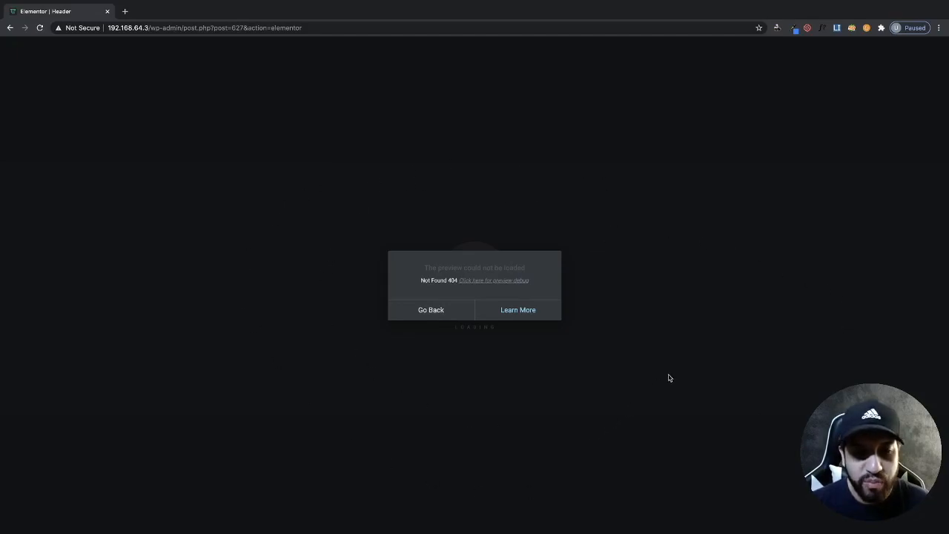
click(437, 312)
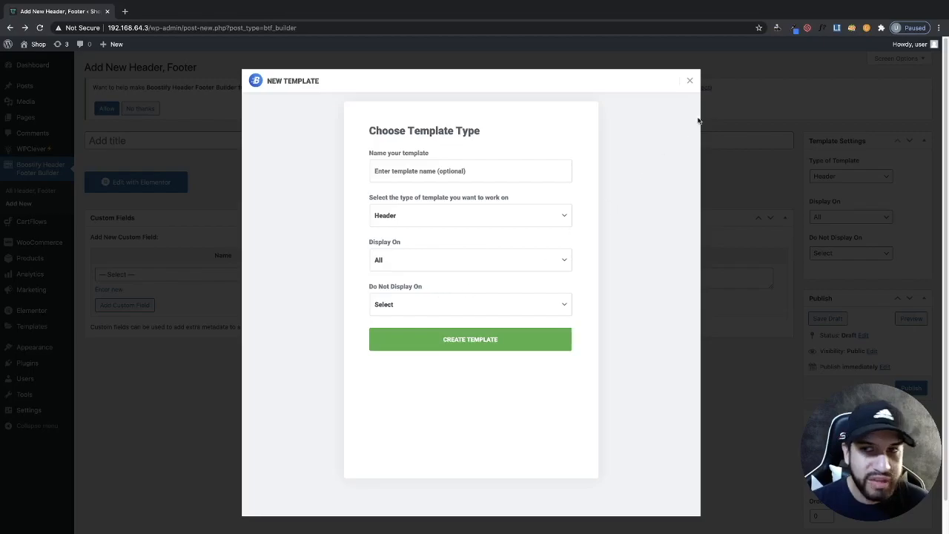
click(690, 80)
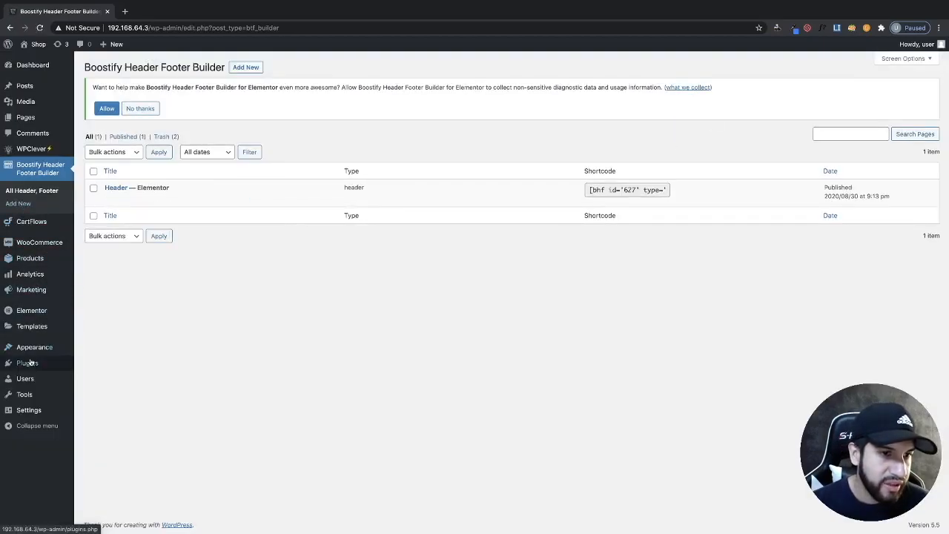
- Open the theme directory and search it for "hello"
mouse_move(37, 347)
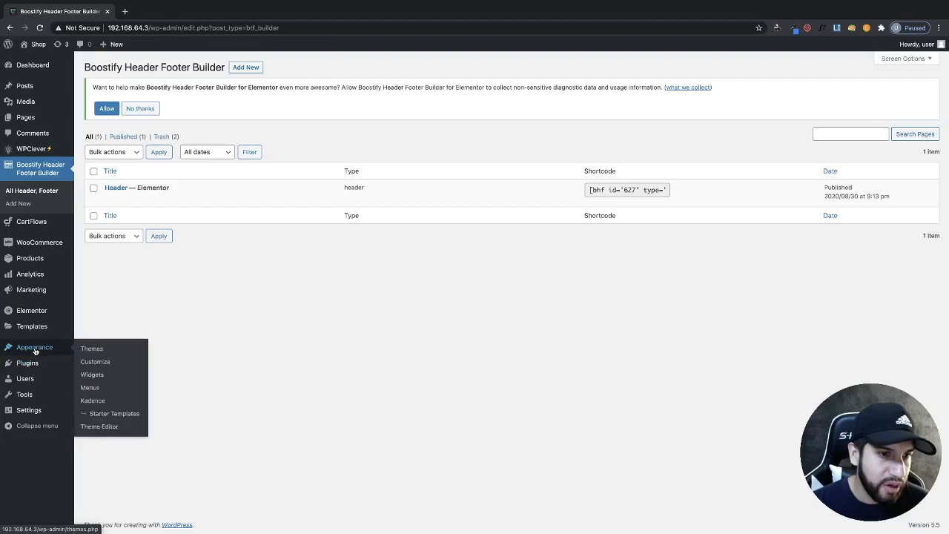
click(88, 348)
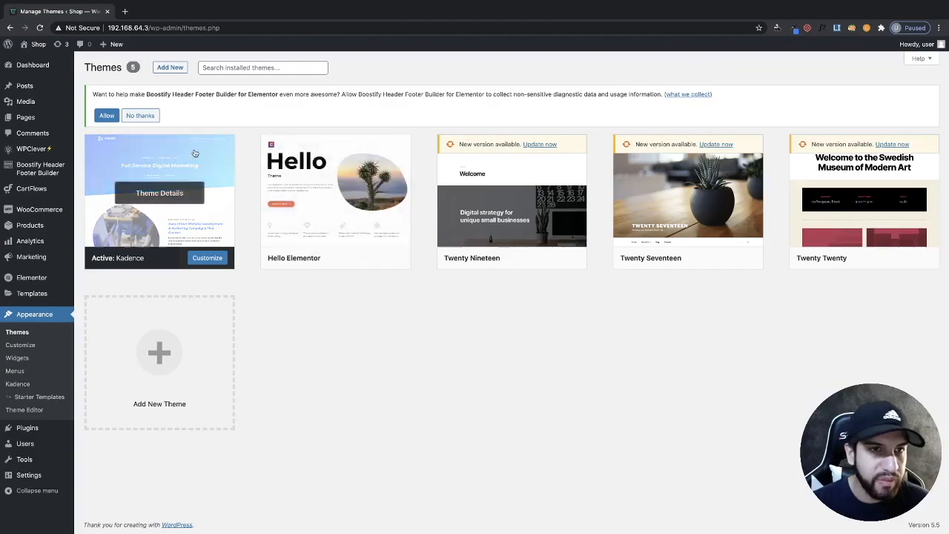
click(171, 68)
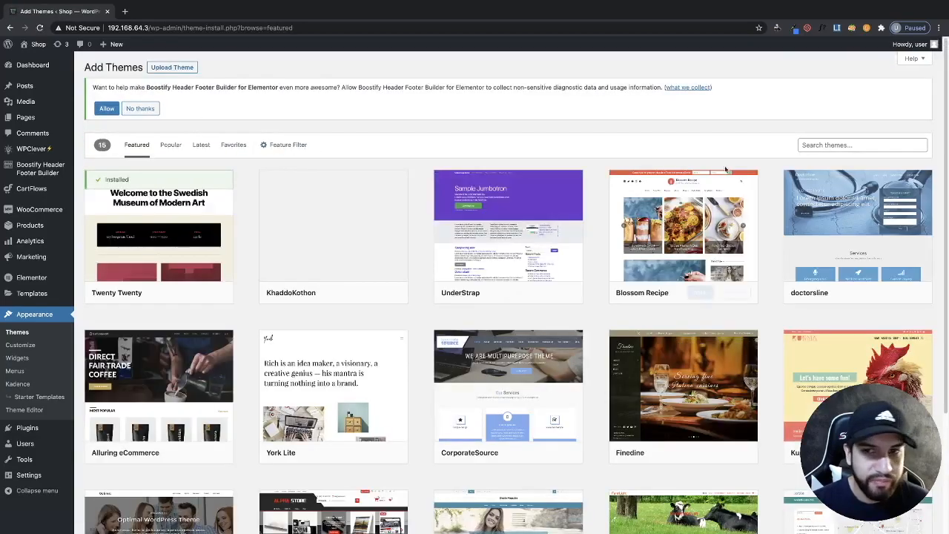
click(831, 146)
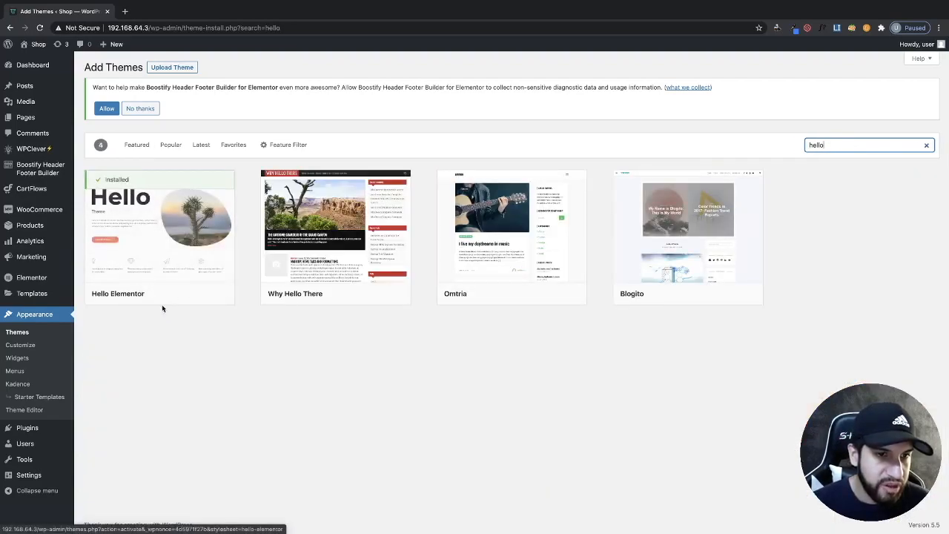
- Activate the Hello Elementor theme and open the Boostify Header template for editing with Elementor
mouse_move(158, 303)
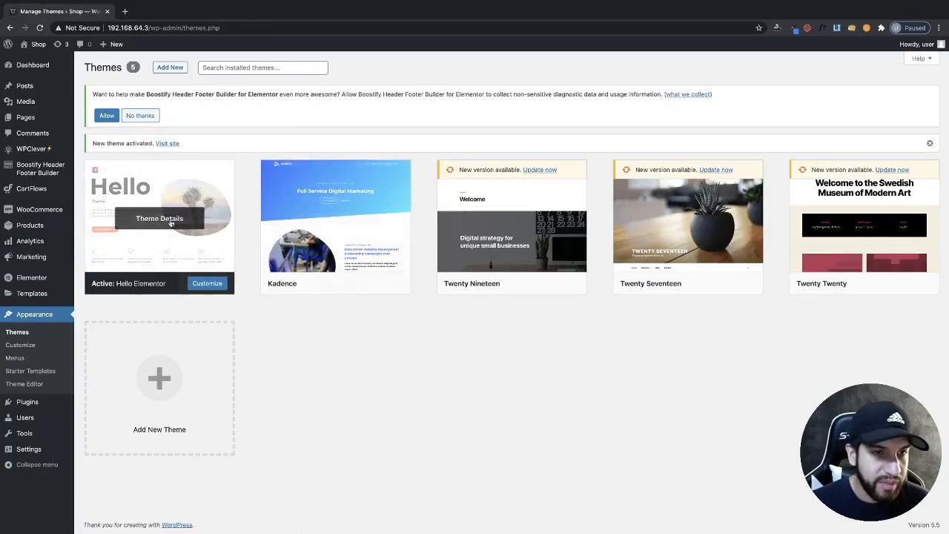
click(41, 173)
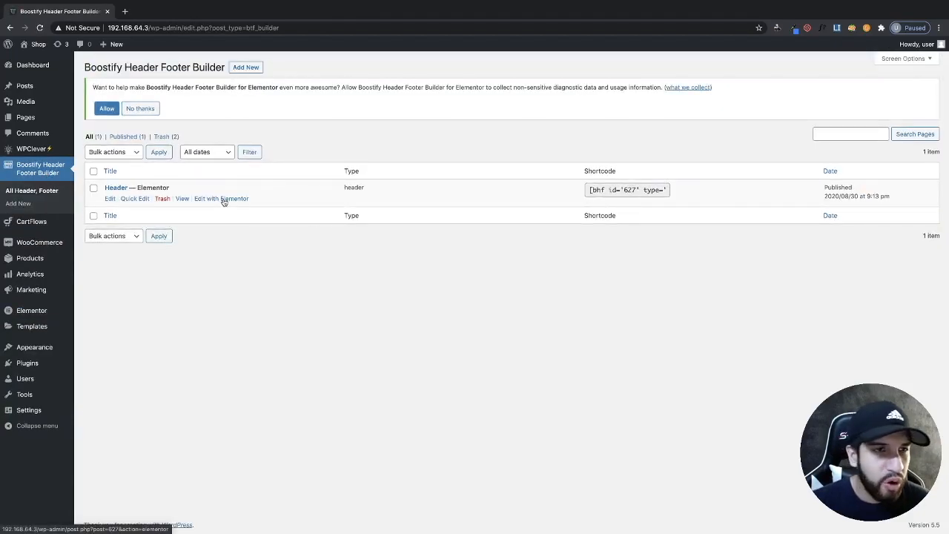
click(235, 203)
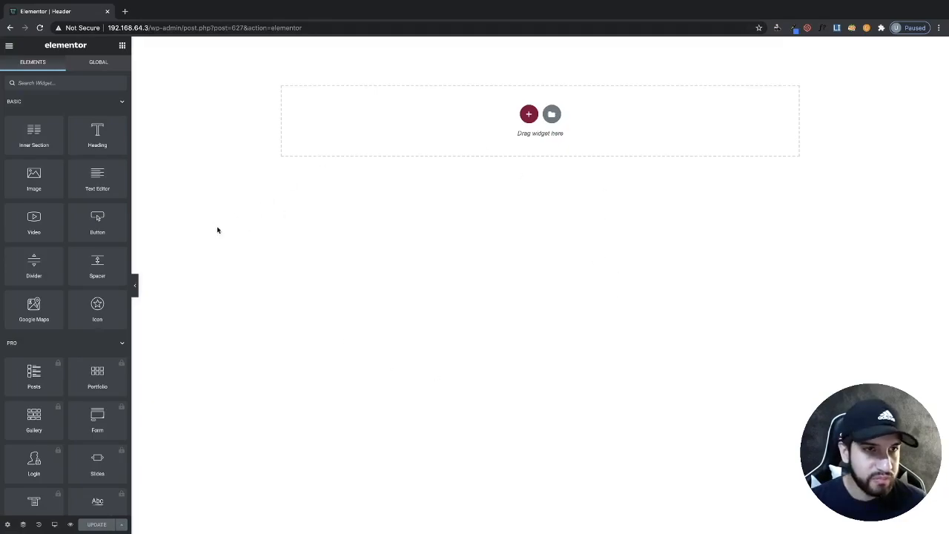
- Add a new three-column section to the header template
click(529, 113)
click(521, 138)
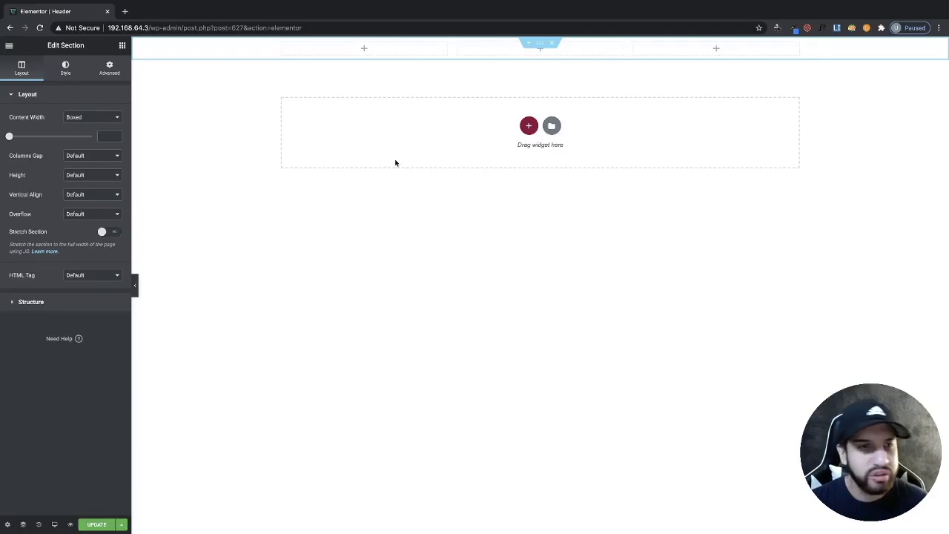
- Place the Boostify Logo widget into the first column of the section
click(123, 47)
scroll(74, 189, down, 5)
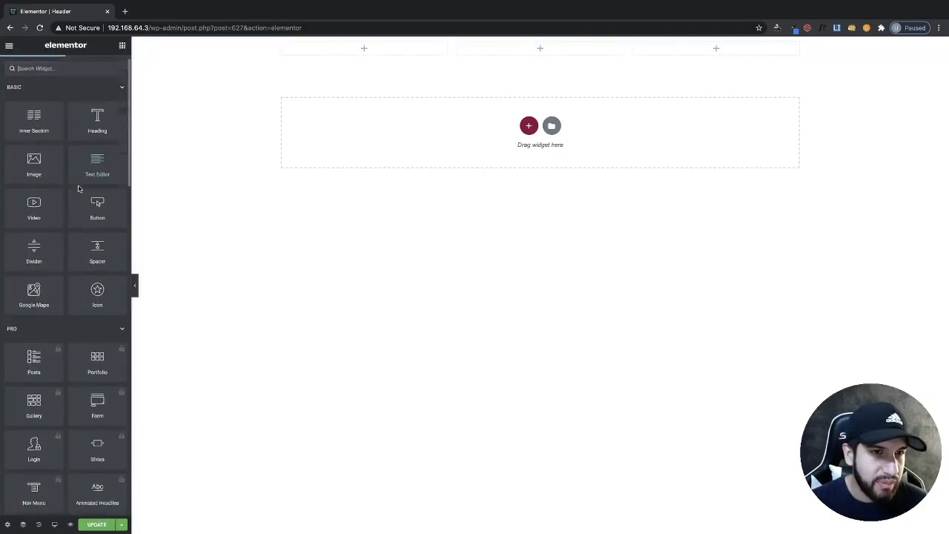
scroll(74, 189, down, 15)
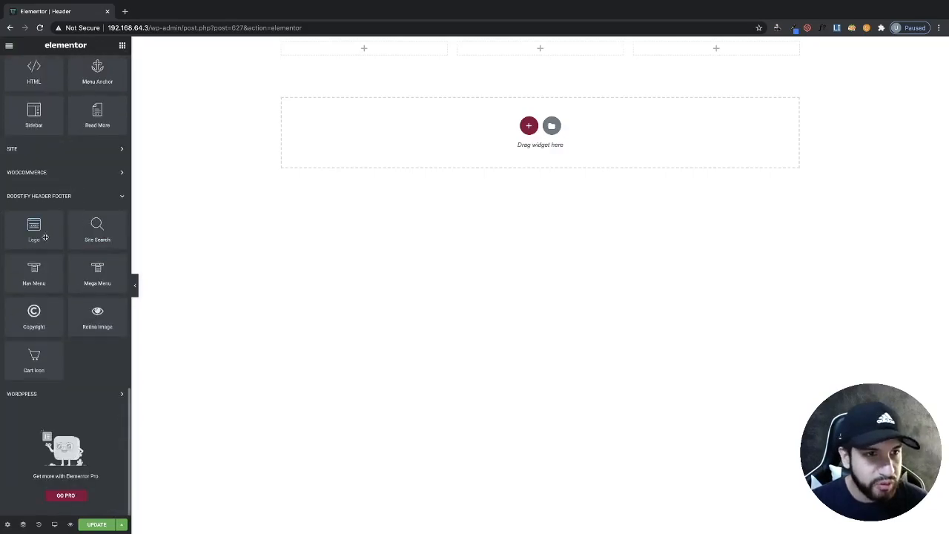
drag(33, 236, 378, 55)
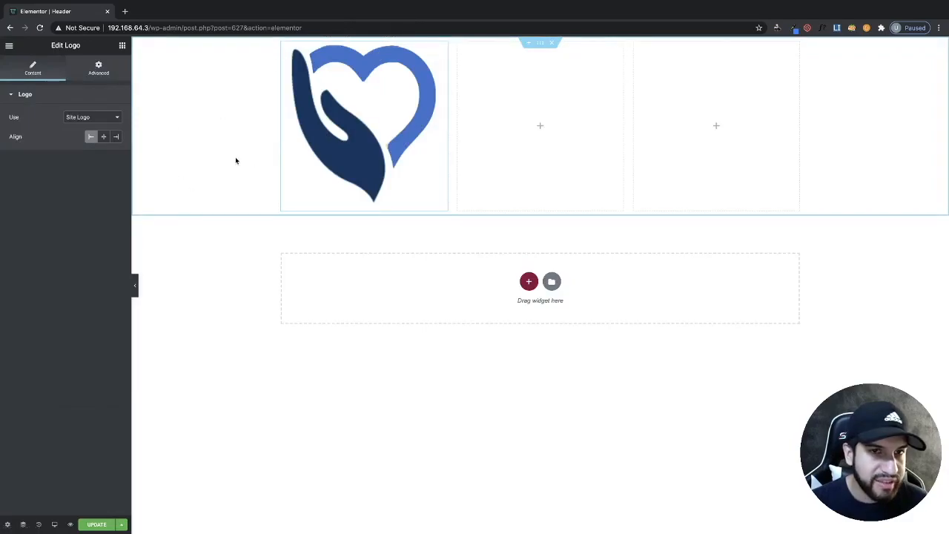
- Narrow the logo column to fit the logo and update the template
drag(450, 121, 341, 111)
click(82, 525)
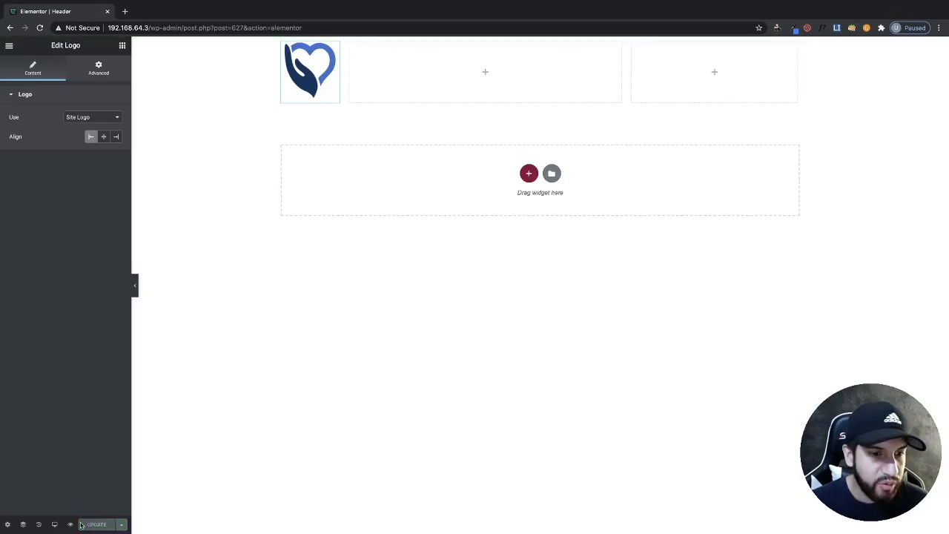
- Preview the header and check the site logo under Site Identity in the Customizer before returning to the editor
click(69, 524)
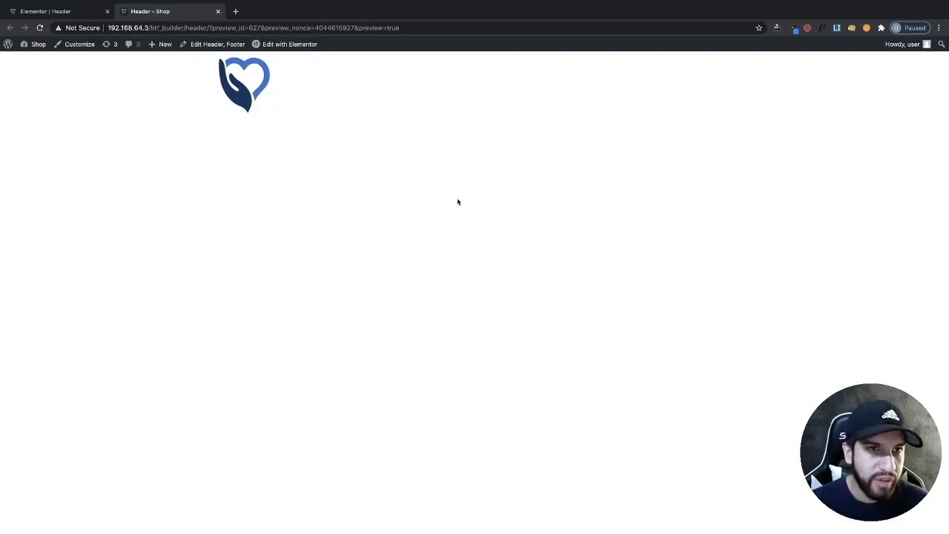
click(79, 47)
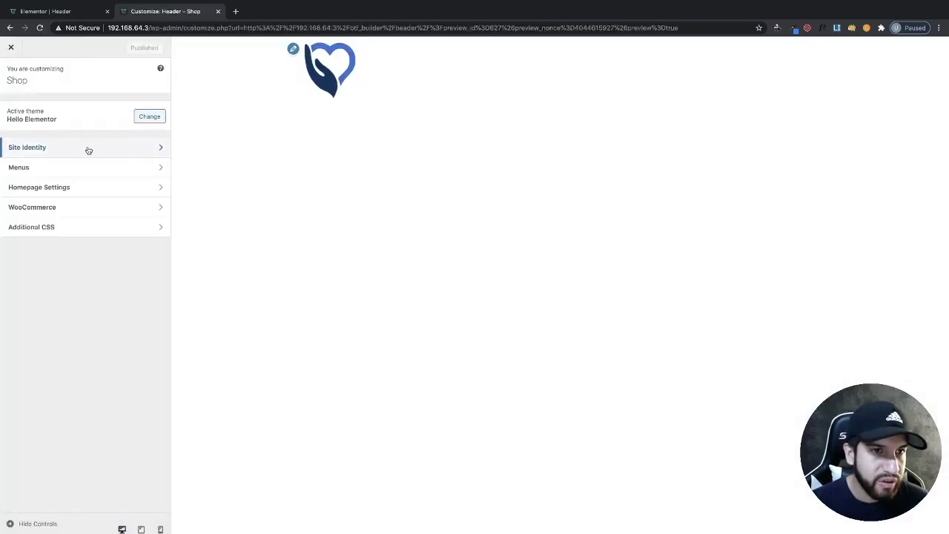
click(87, 149)
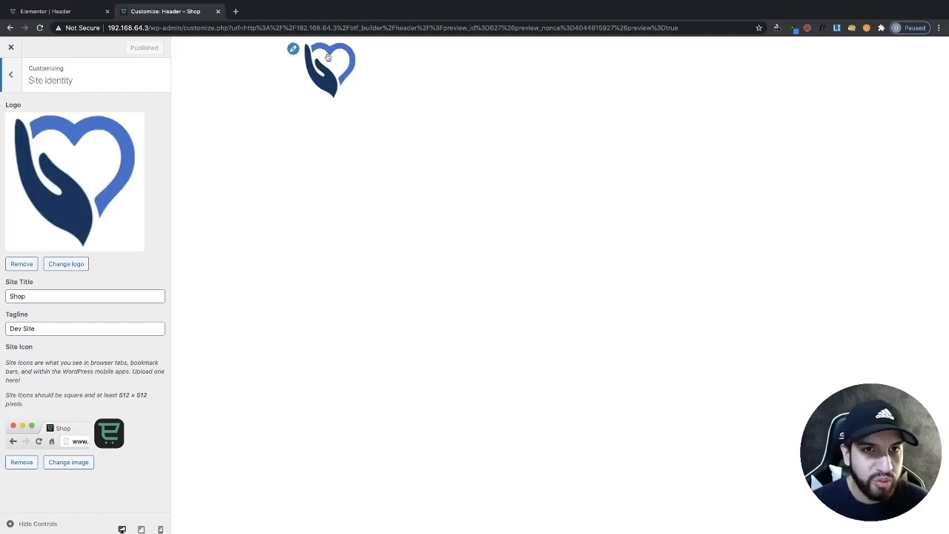
click(46, 11)
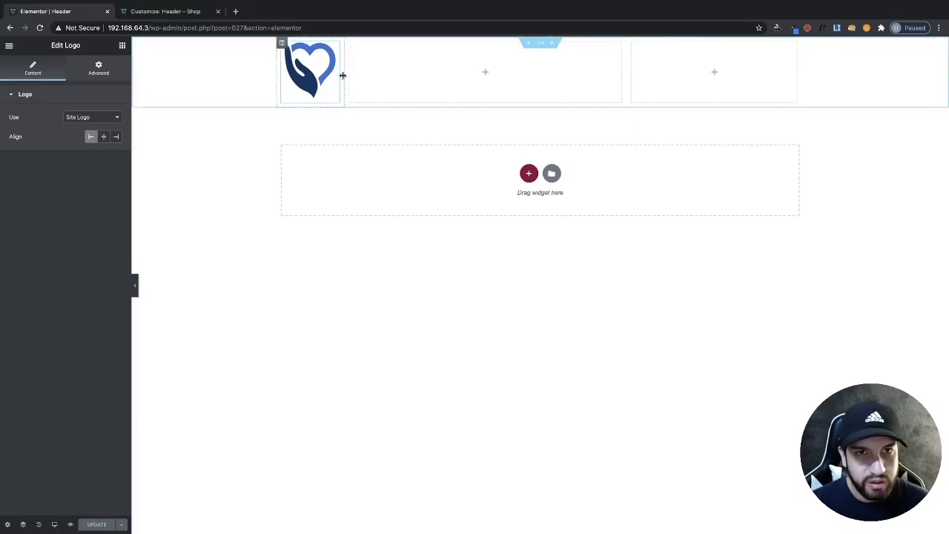
- Narrow the logo column further around the logo
drag(342, 75, 318, 77)
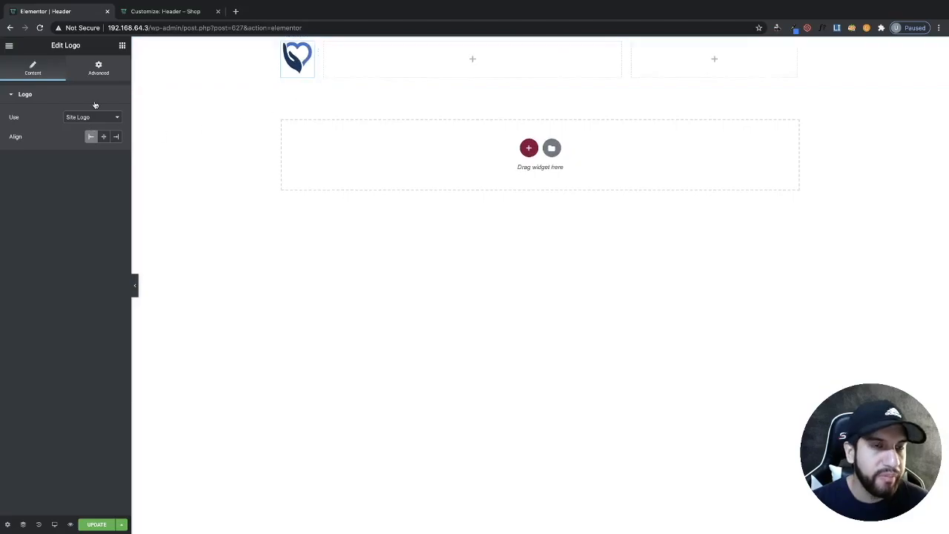
- Add a Nav Menu widget to the middle column and set its menu to Main Menu
click(125, 50)
scroll(60, 223, down, 15)
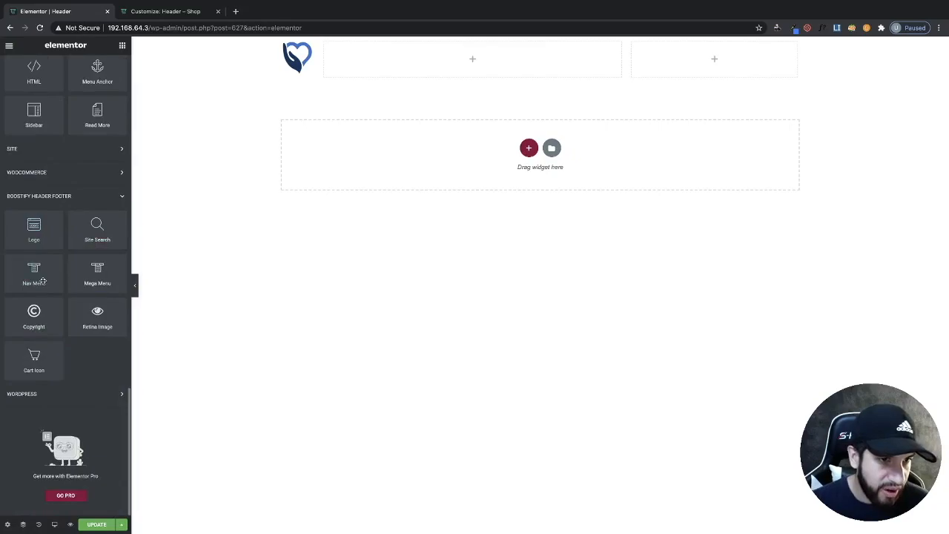
drag(30, 279, 451, 58)
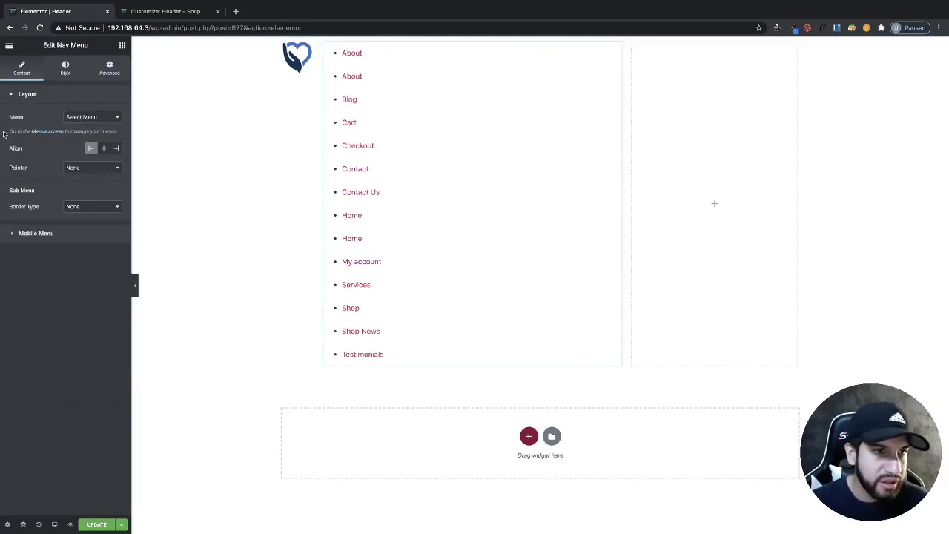
click(100, 120)
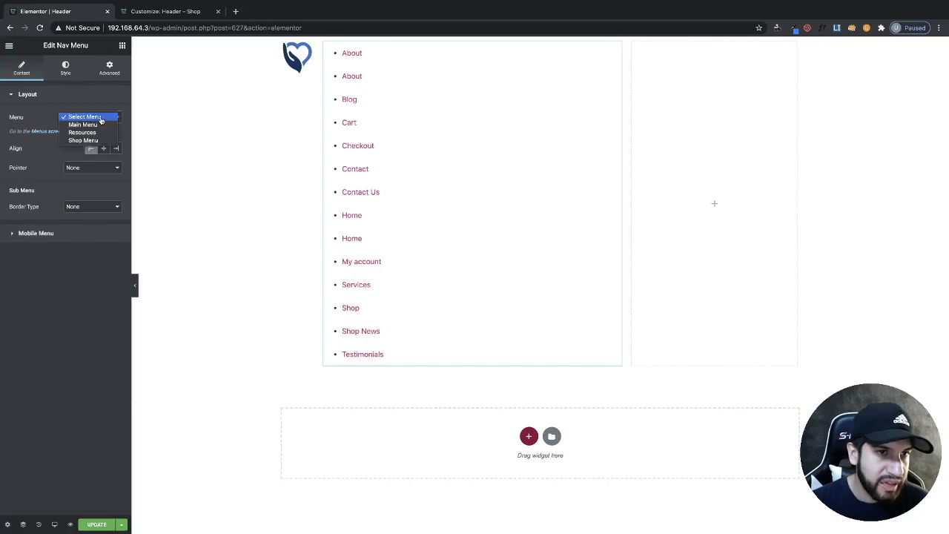
click(83, 125)
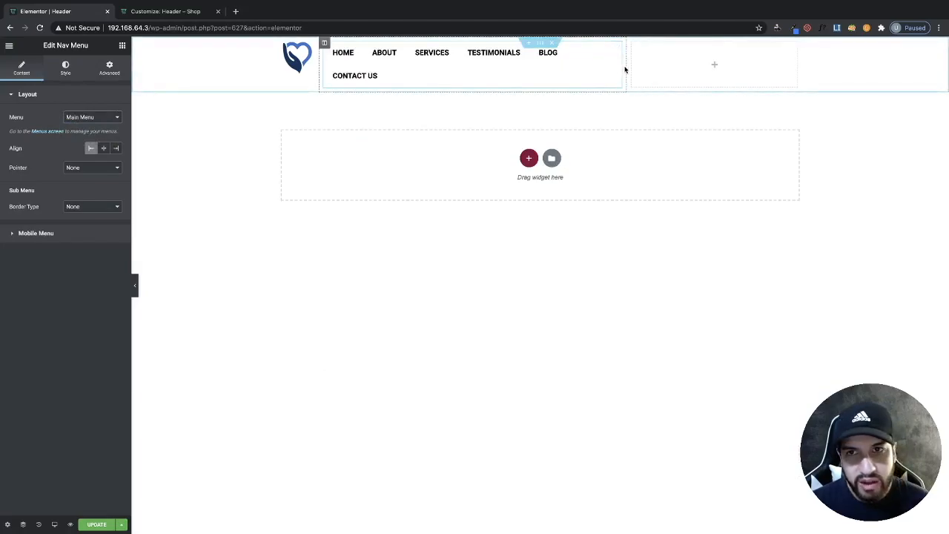
- Widen the menu column and align the navigation menu to the right
drag(624, 66, 750, 71)
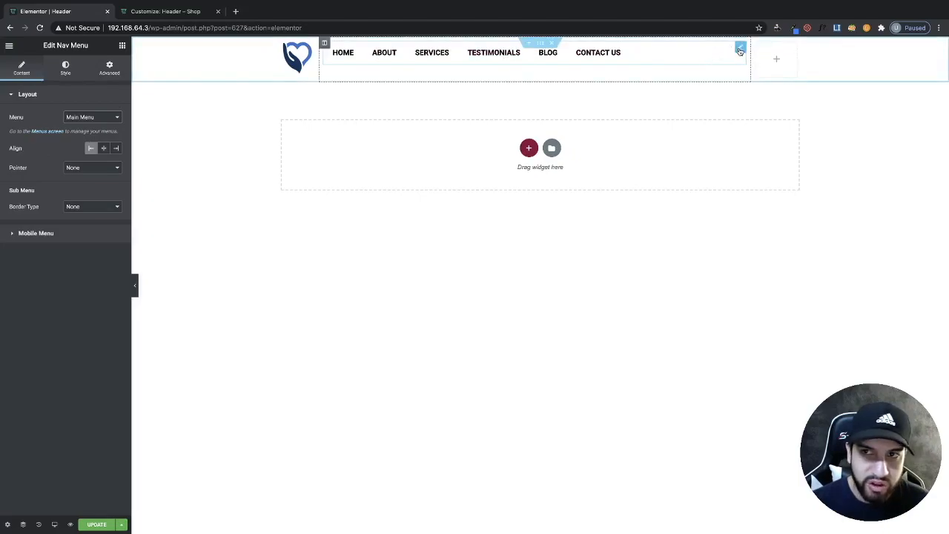
click(115, 149)
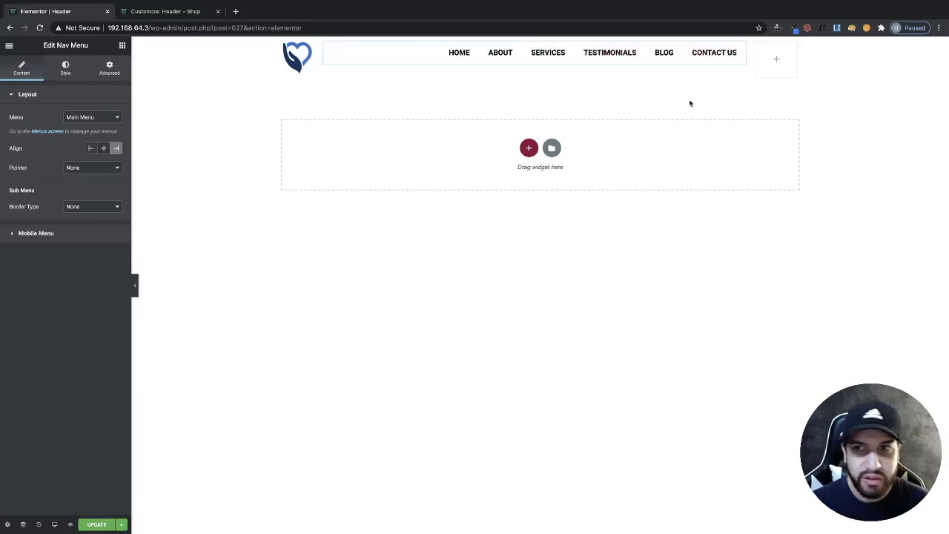
- Set the menu column's vertical alignment to Middle
click(325, 45)
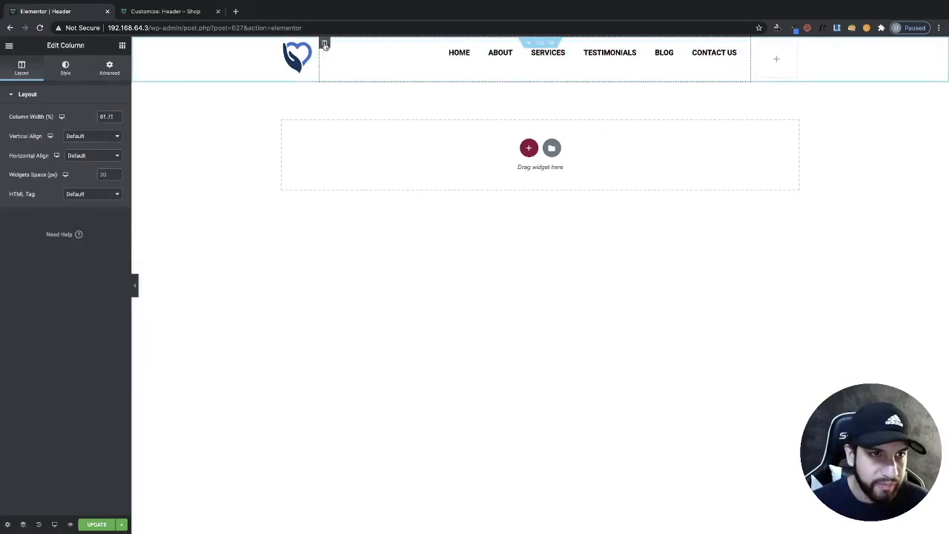
click(86, 136)
click(78, 149)
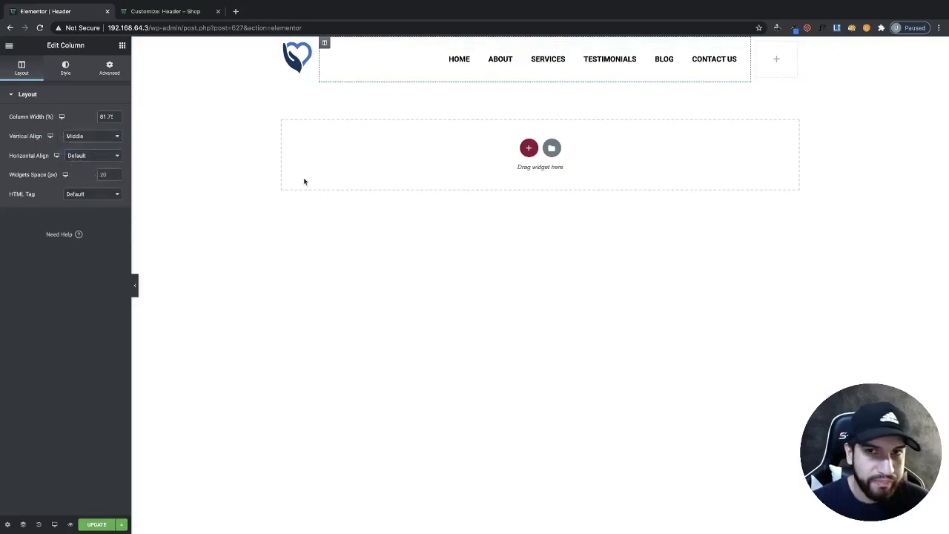
- Set the logo column's vertical alignment to Middle
click(282, 42)
click(77, 136)
click(75, 151)
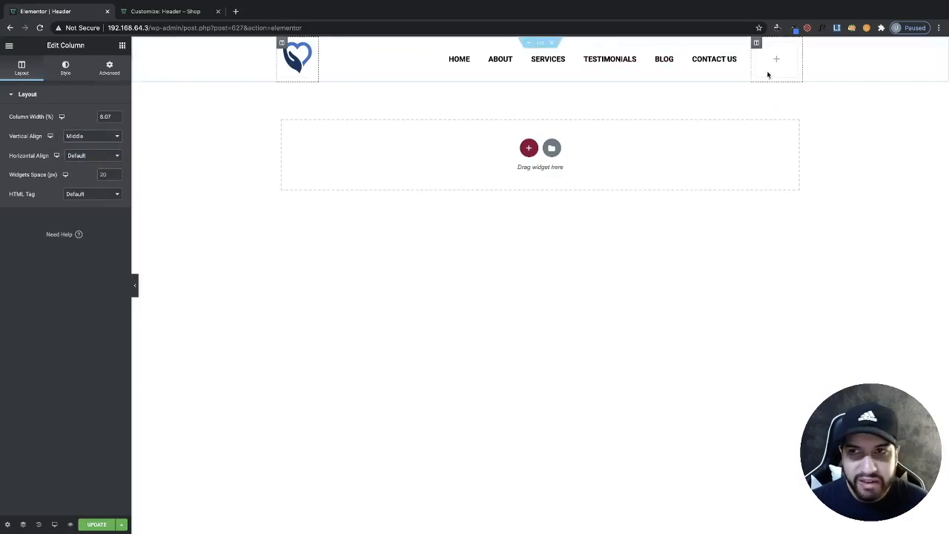
- Add a Site Search widget to the third column
click(122, 46)
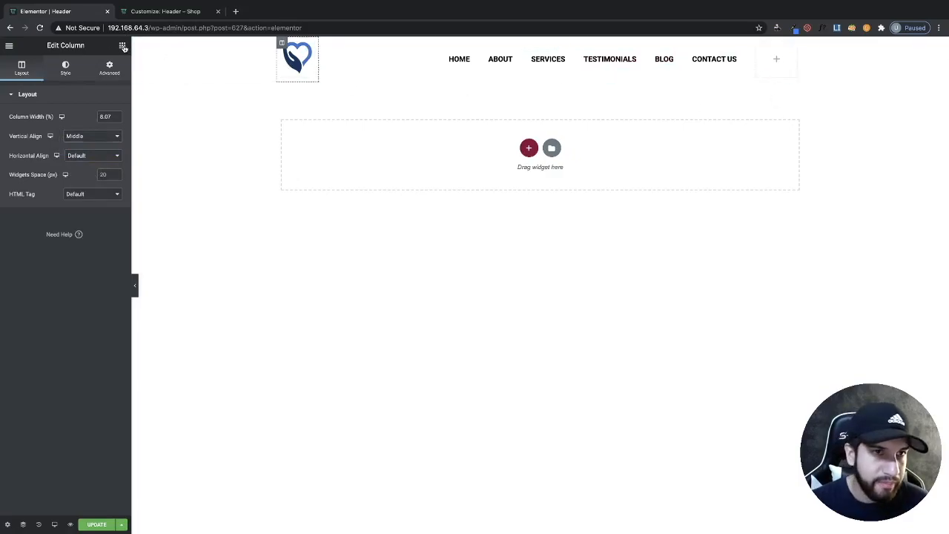
scroll(84, 172, down, 10)
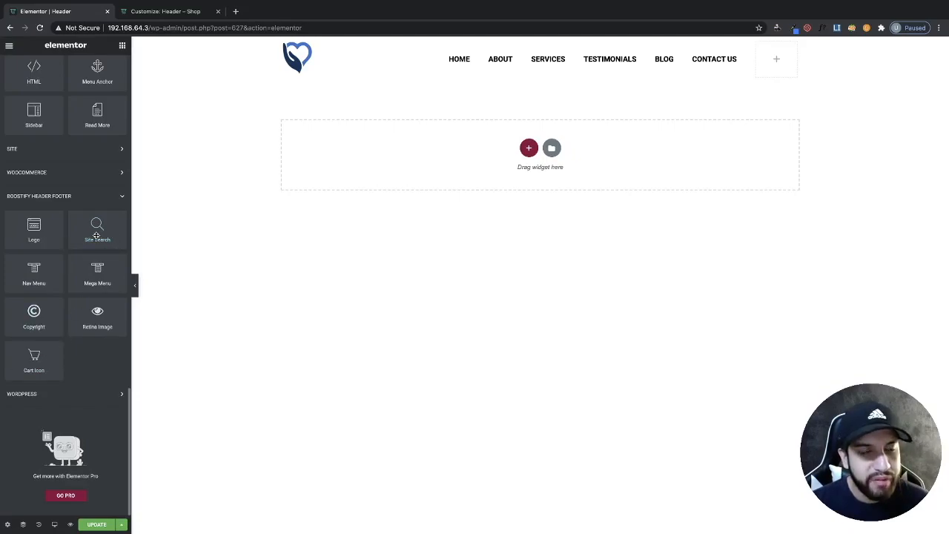
drag(89, 235, 771, 63)
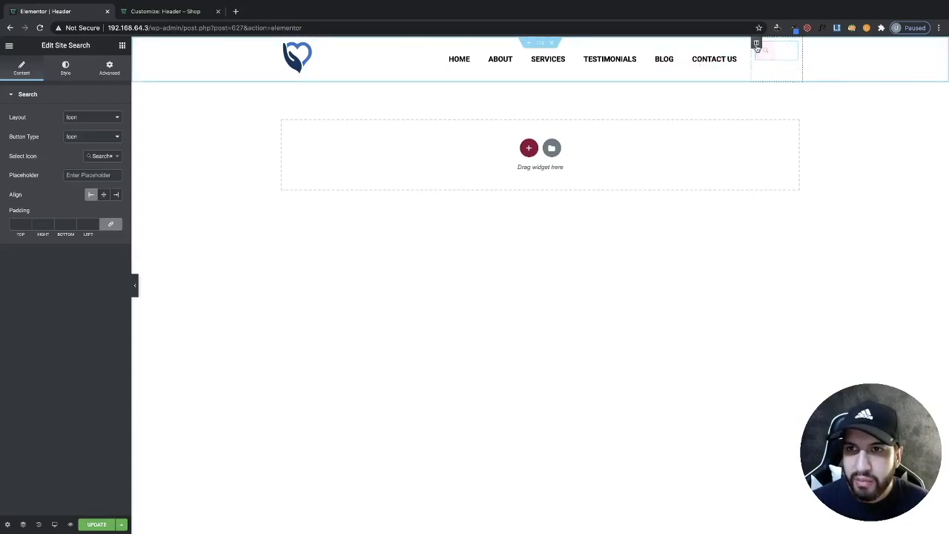
- Set the search column's vertical alignment to Middle
click(756, 45)
click(65, 139)
click(77, 152)
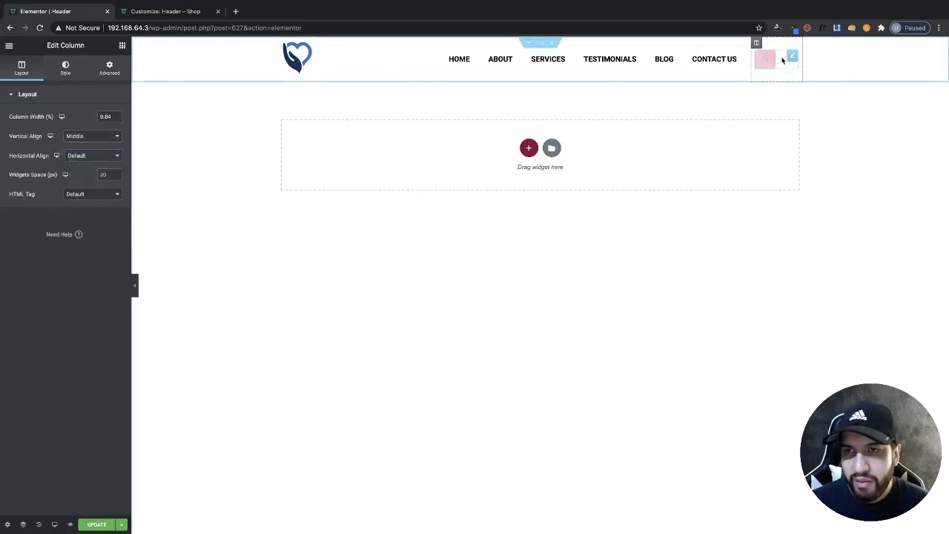
- Set the site search widget's icon to Search Strong
click(793, 58)
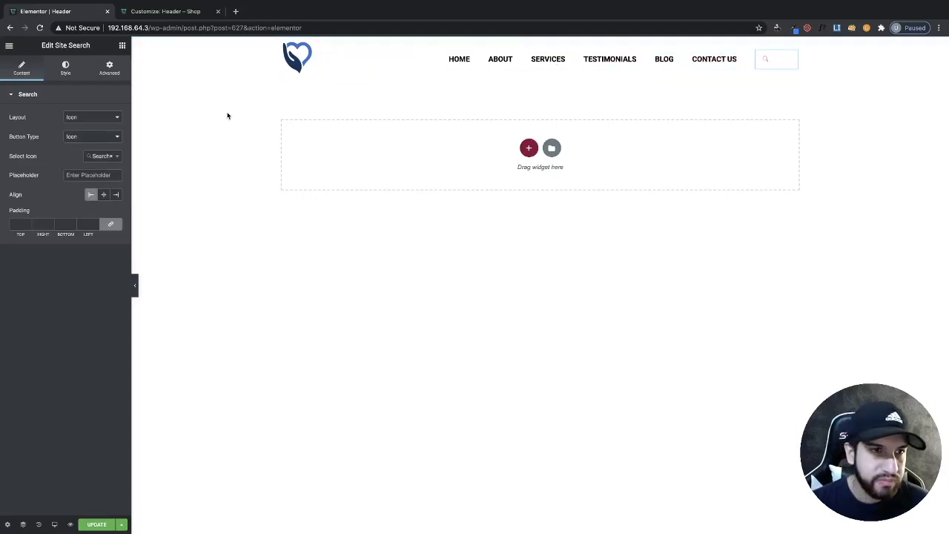
click(90, 155)
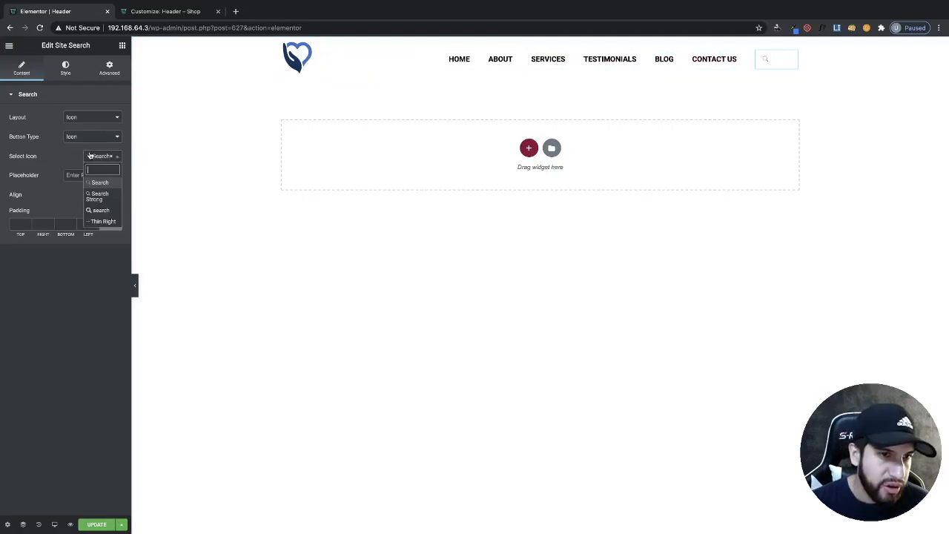
click(101, 210)
click(111, 155)
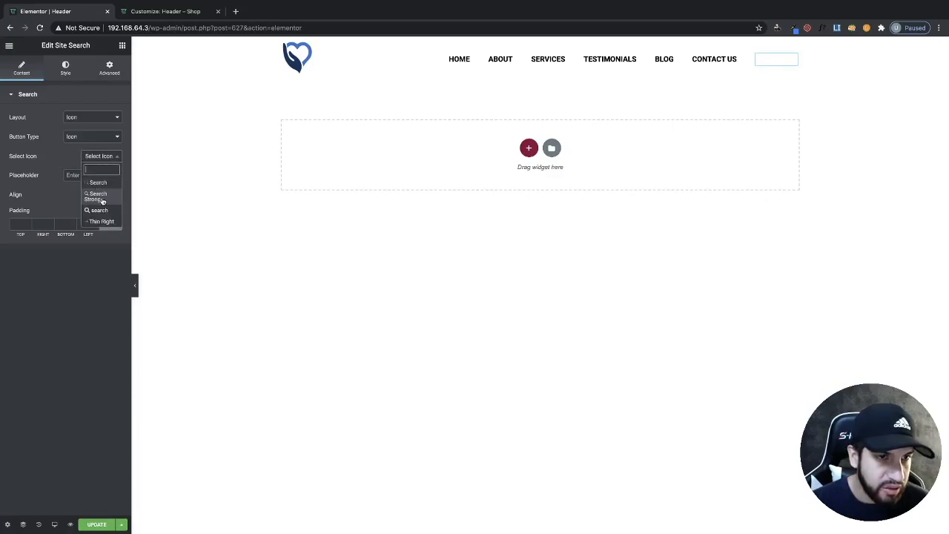
click(101, 198)
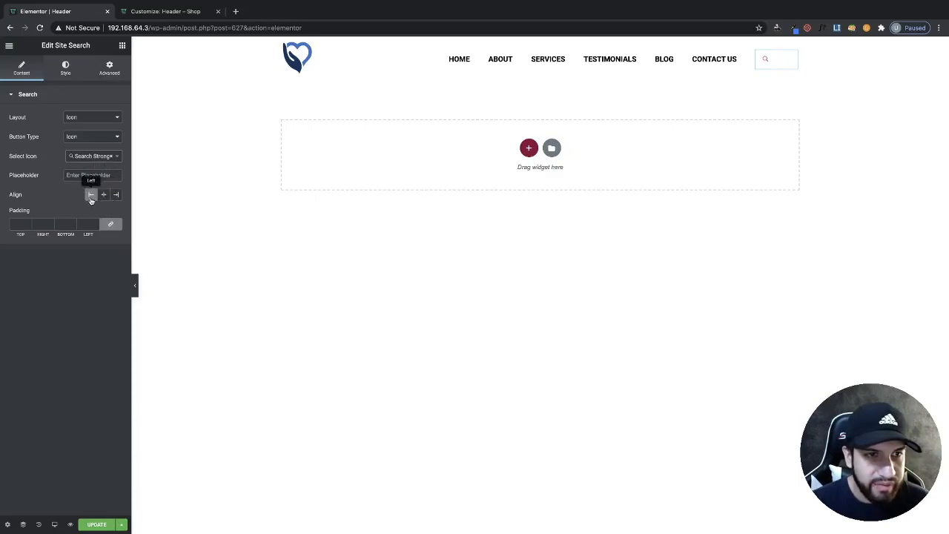
- Try centering the search icon, then set its alignment back to left
click(104, 194)
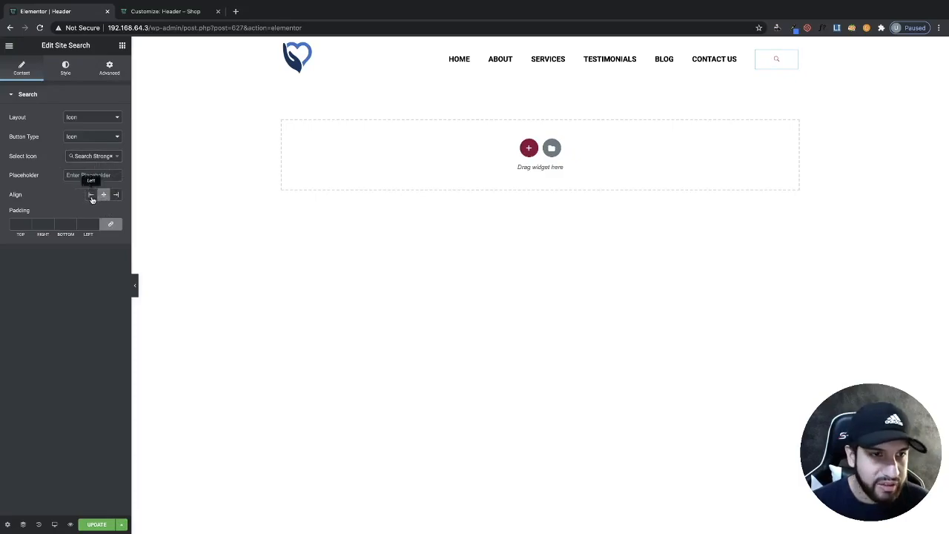
click(91, 196)
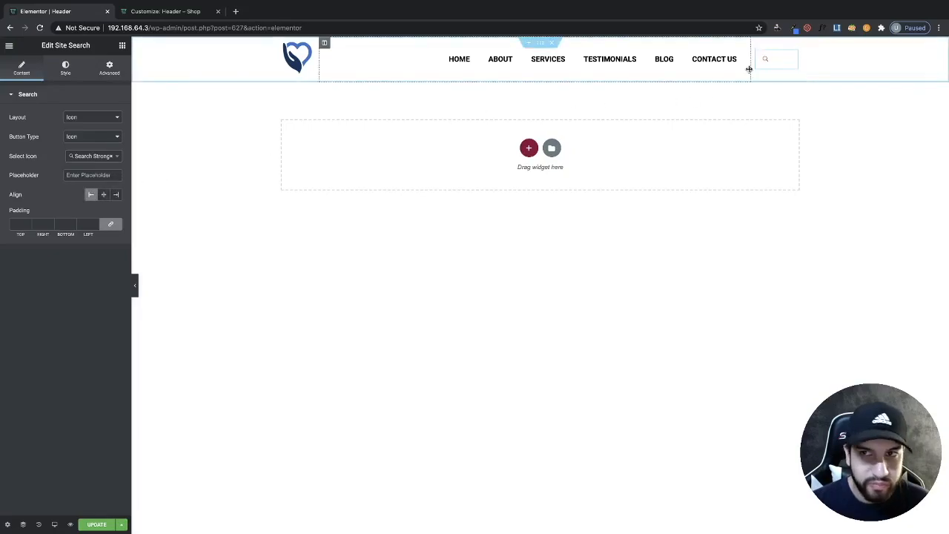
- Narrow the search column by widening the menu column
drag(748, 69, 773, 70)
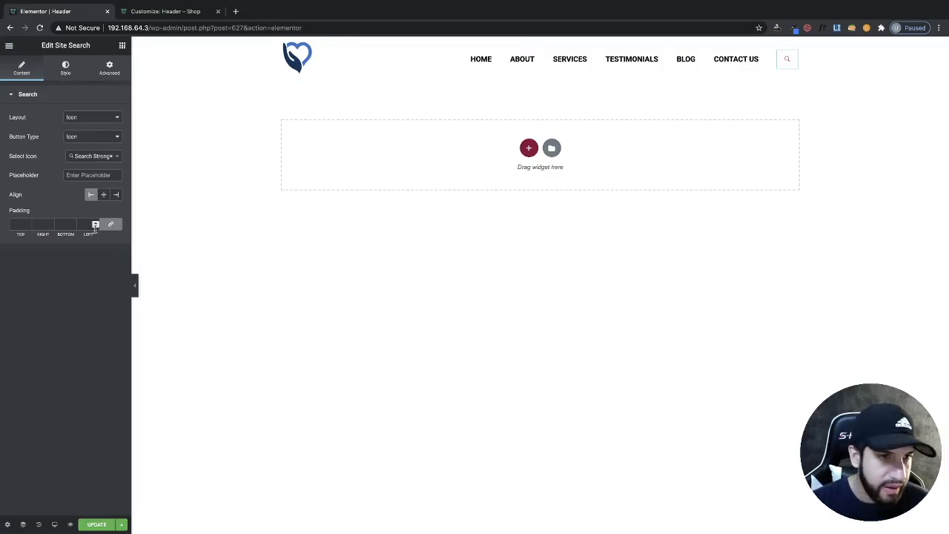
- Set the search widget's background type to Classic in its style settings
click(65, 69)
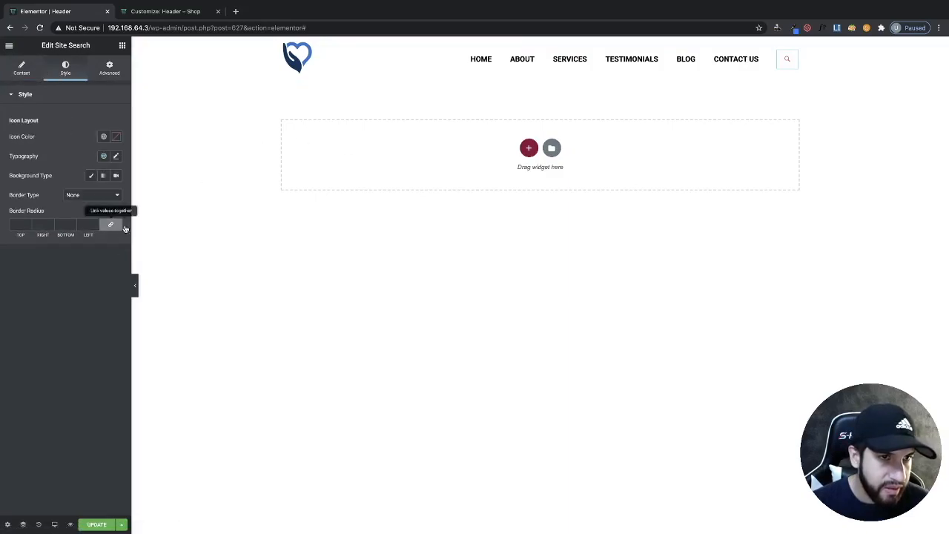
click(90, 175)
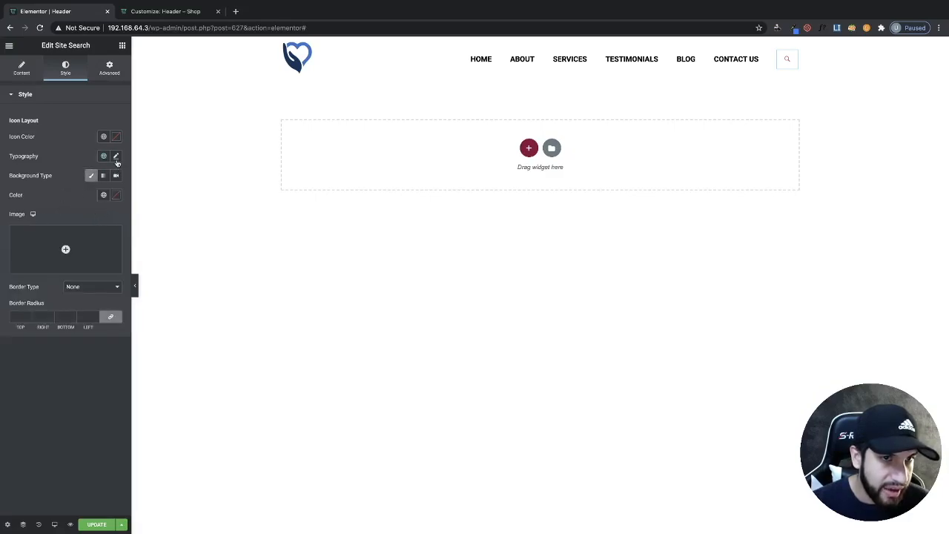
- Set the search icon's typography size to 33
click(115, 157)
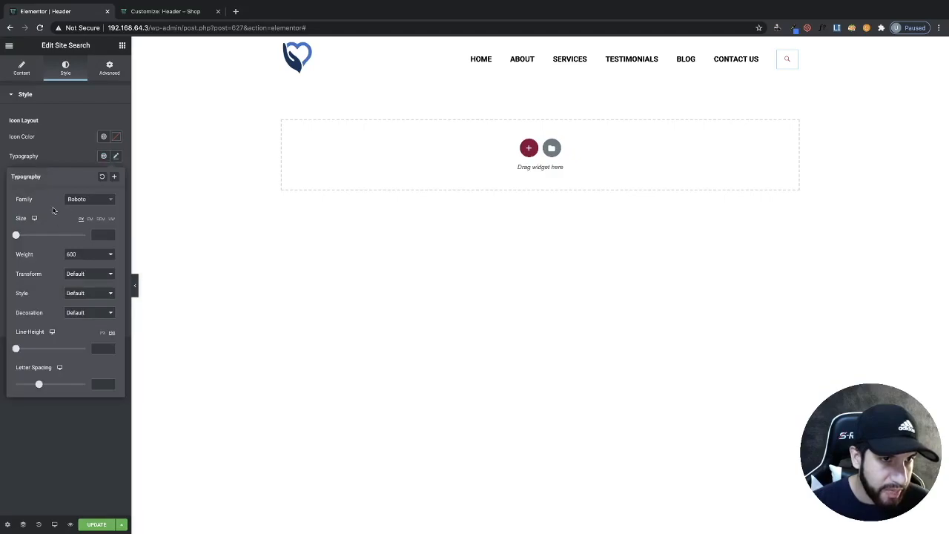
drag(16, 236, 26, 236)
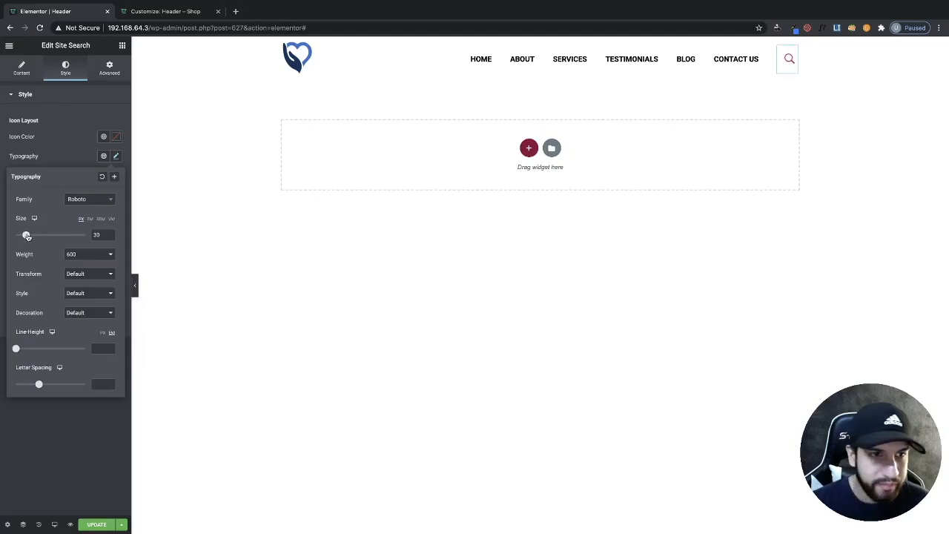
click(83, 159)
- Set the search icon color to dark grey #484848
click(116, 139)
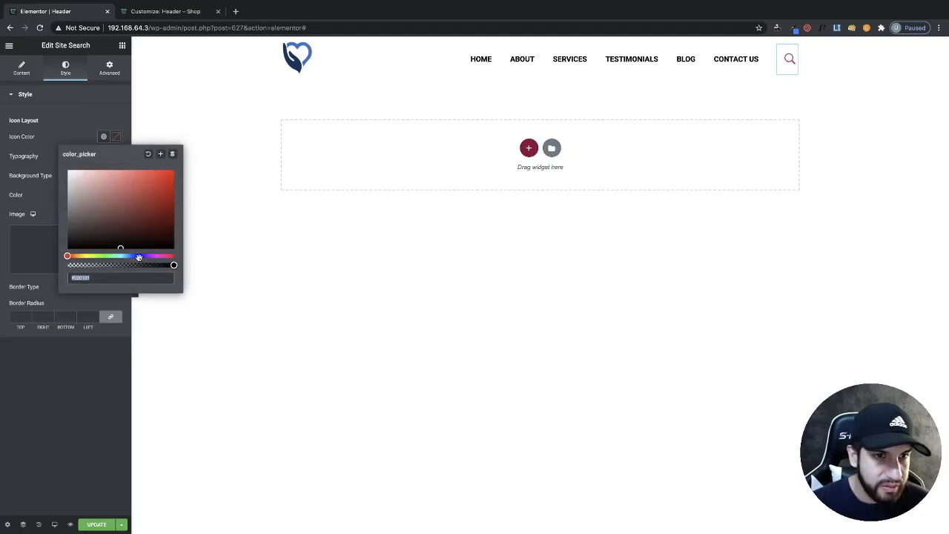
mouse_move(95, 233)
mouse_down()
mouse_move(58, 215)
mouse_move(49, 232)
mouse_up()
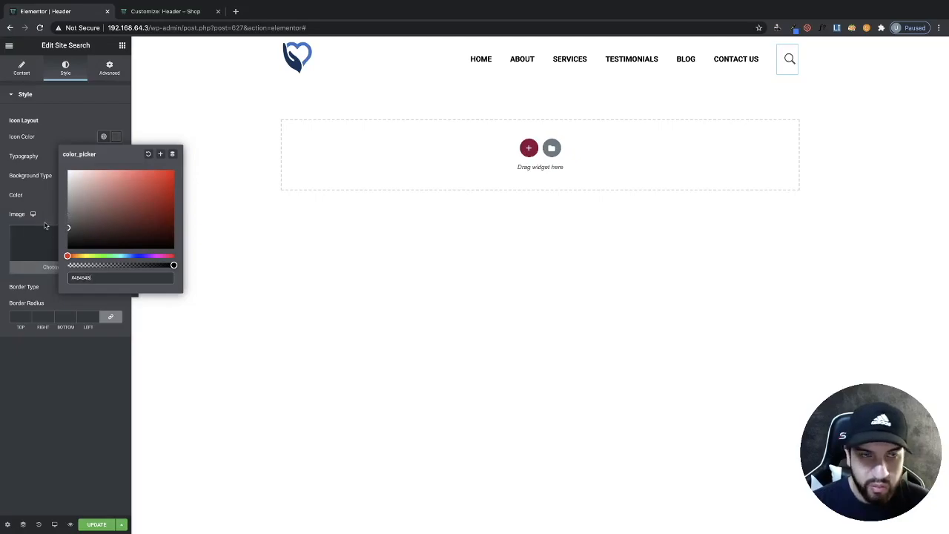
click(331, 292)
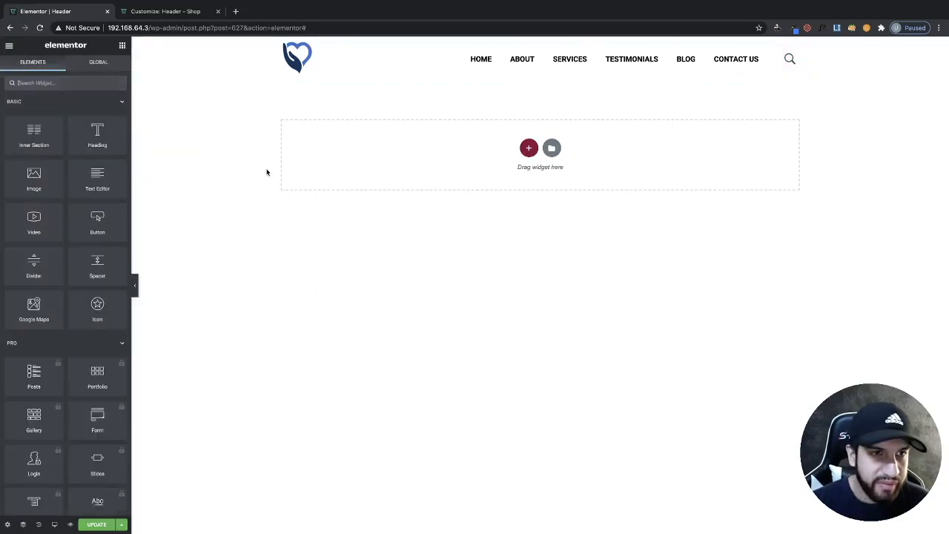
- Set the search widget's classic background color to white #FFFFFF
click(790, 56)
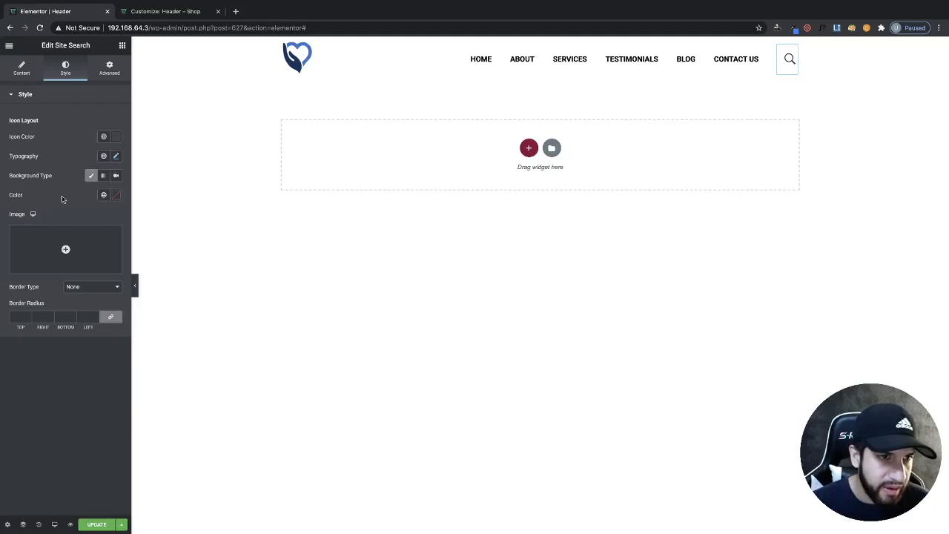
click(92, 176)
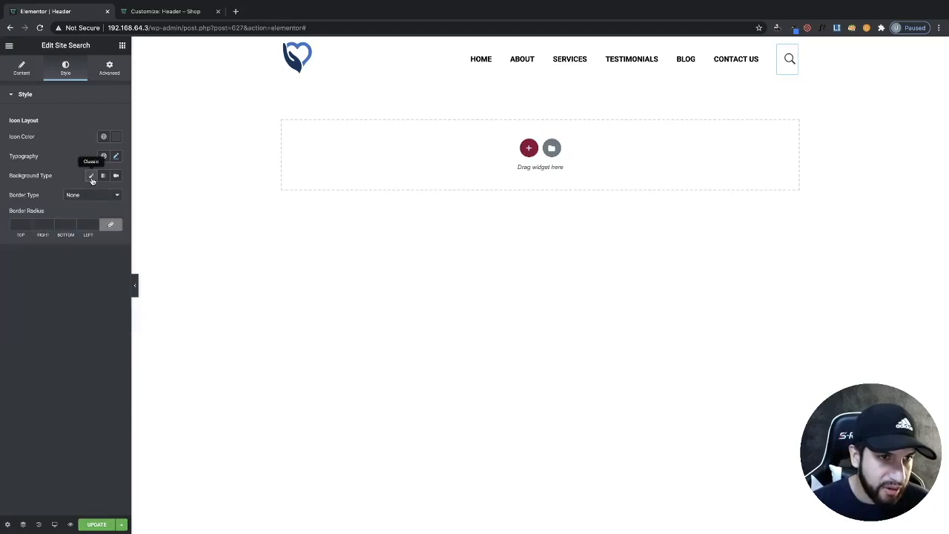
click(92, 178)
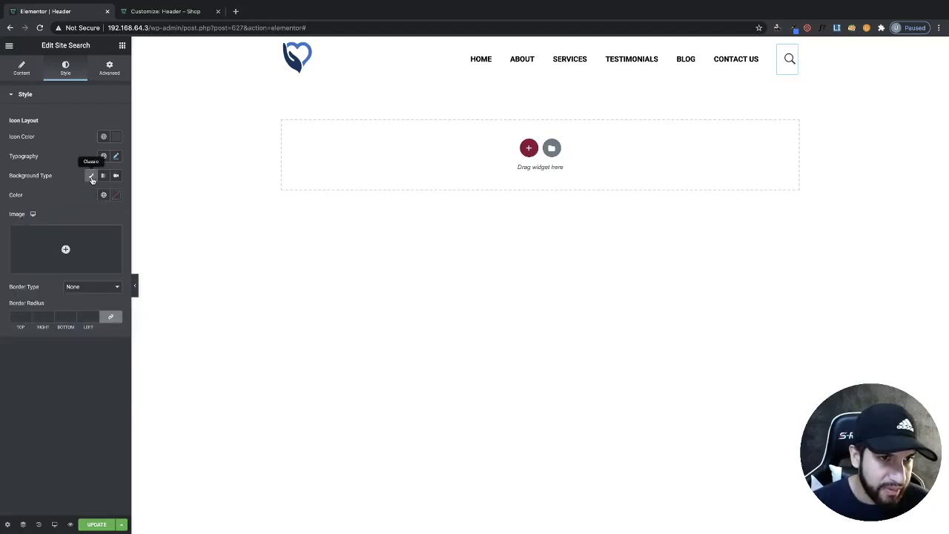
click(113, 196)
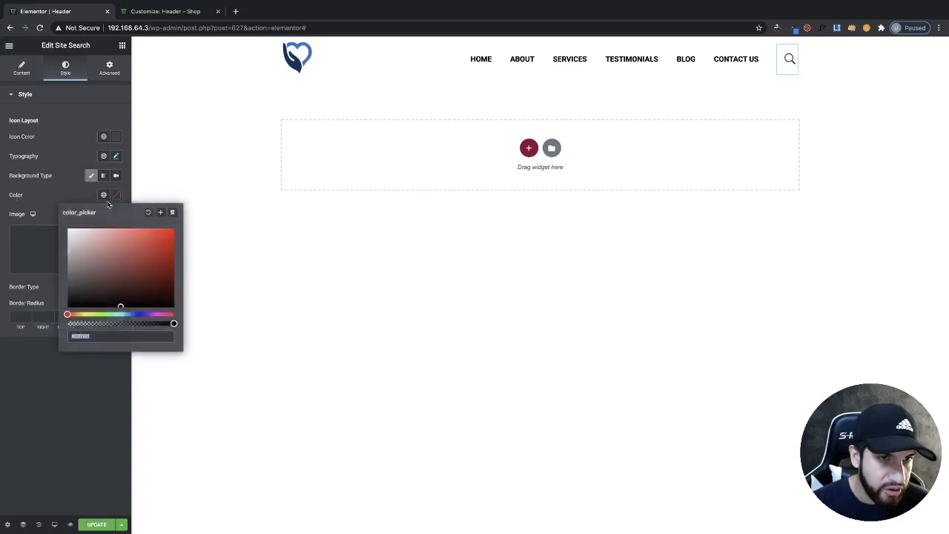
click(72, 177)
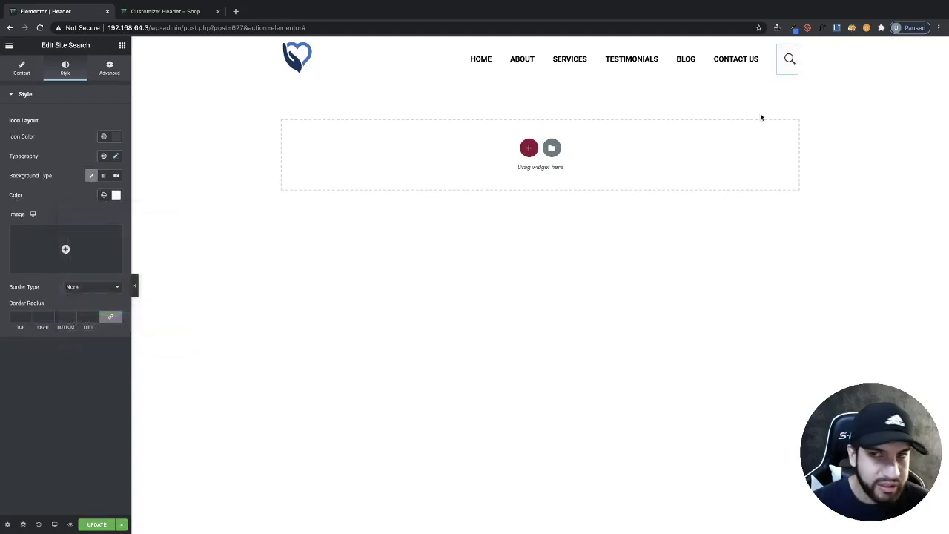
- Test the search overlay by entering wdwd in the search field and closing it
click(792, 63)
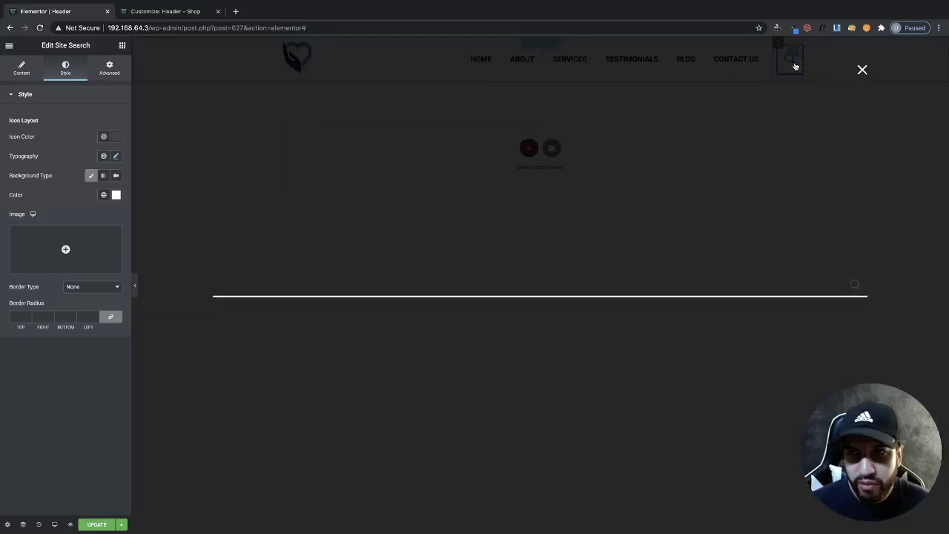
click(561, 274)
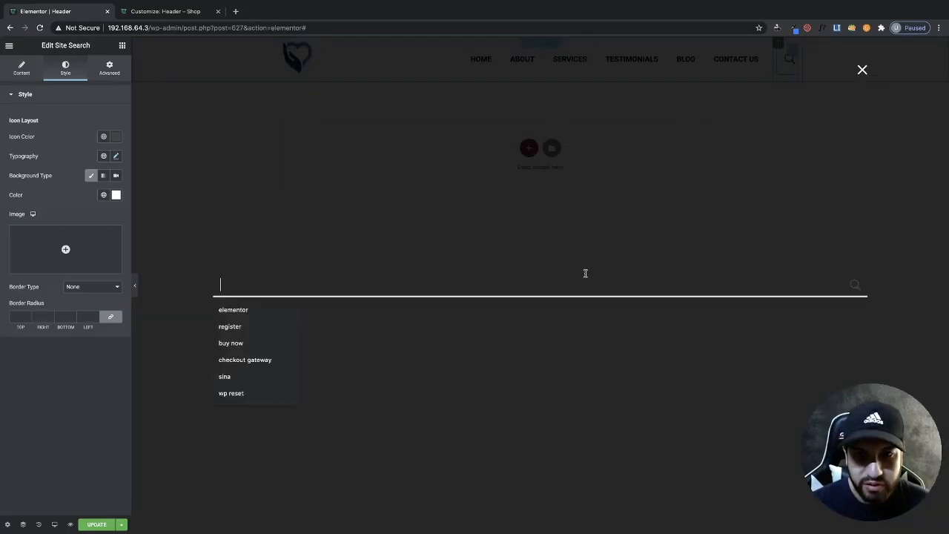
text(wdwd)
click(861, 69)
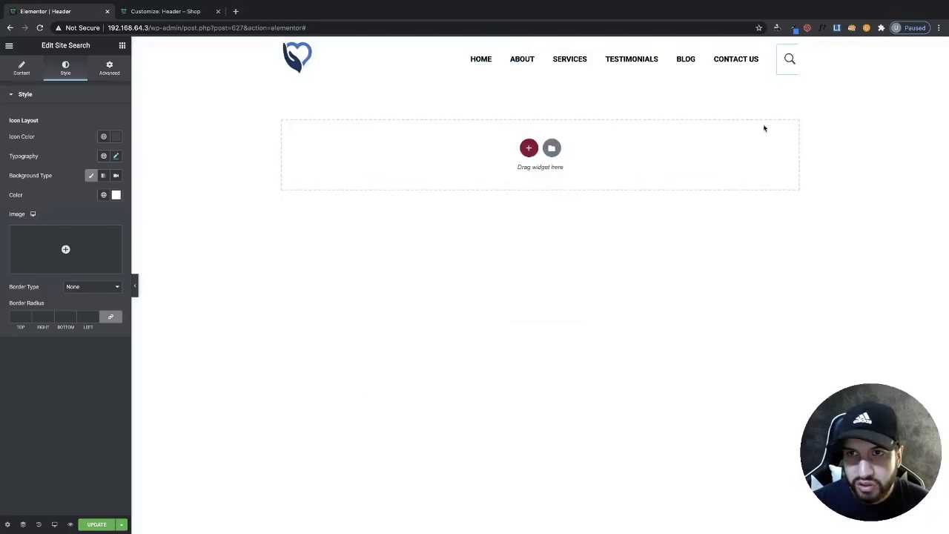
click(782, 257)
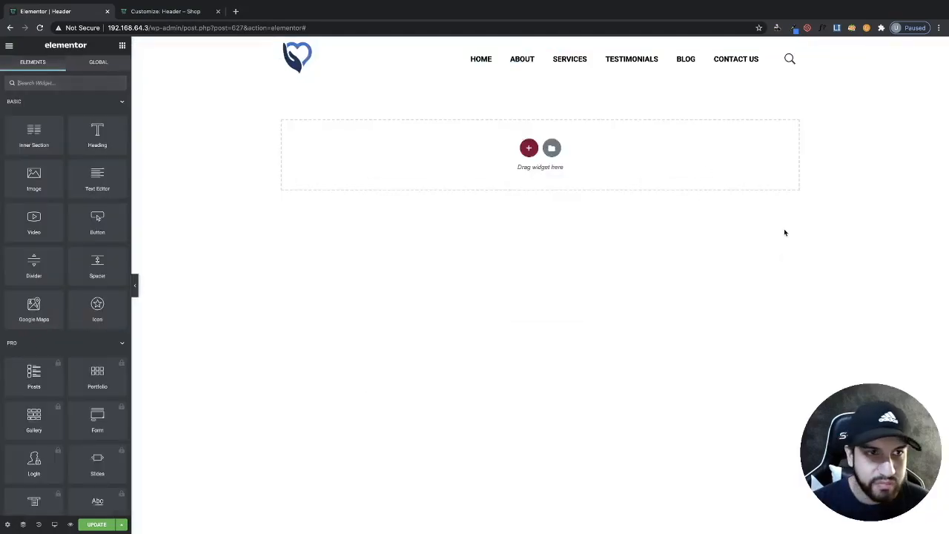
- Try the Overline, Underline and Background pointer styles on the nav menu, then set the pointer back to None
click(790, 59)
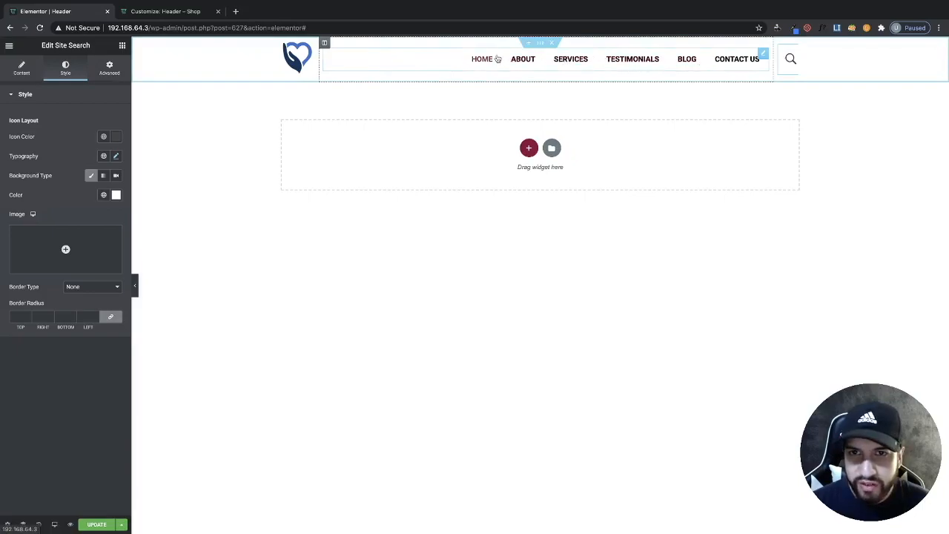
click(764, 54)
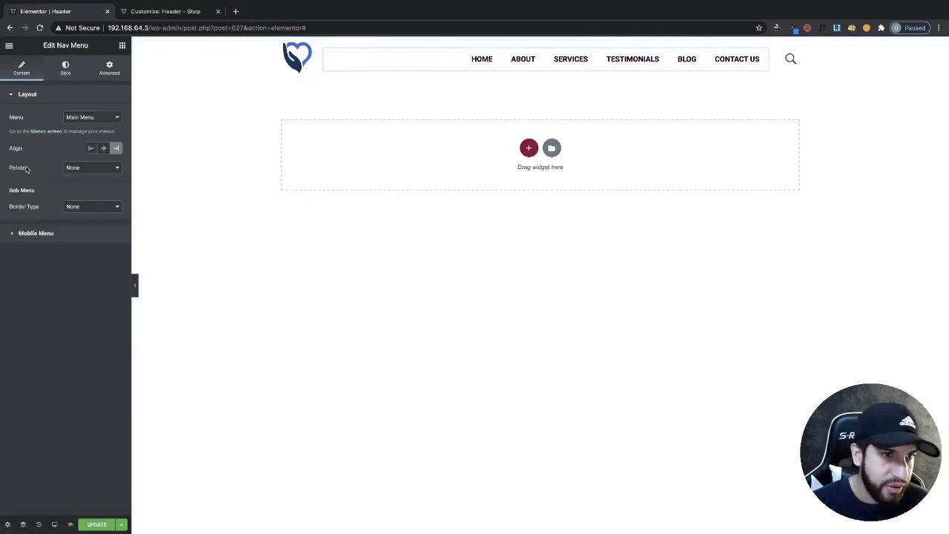
click(71, 170)
click(77, 157)
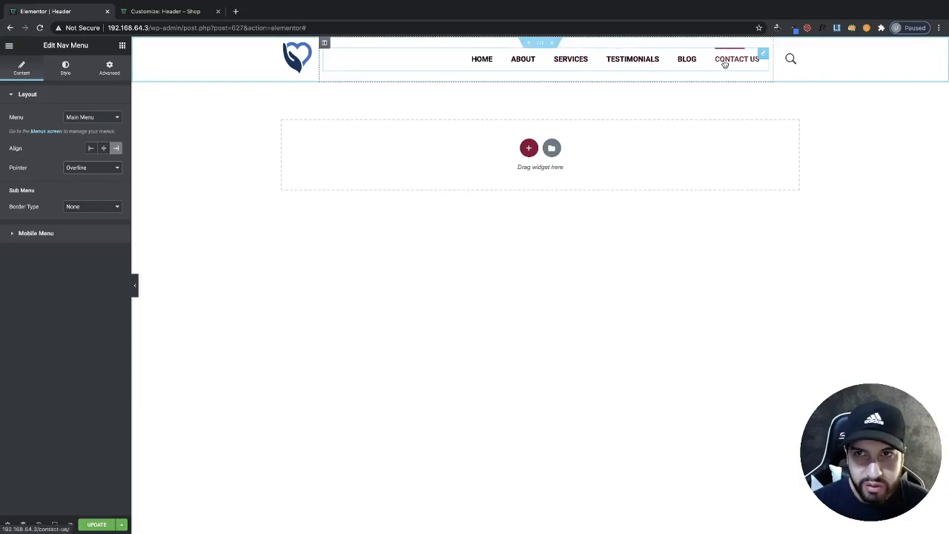
click(67, 168)
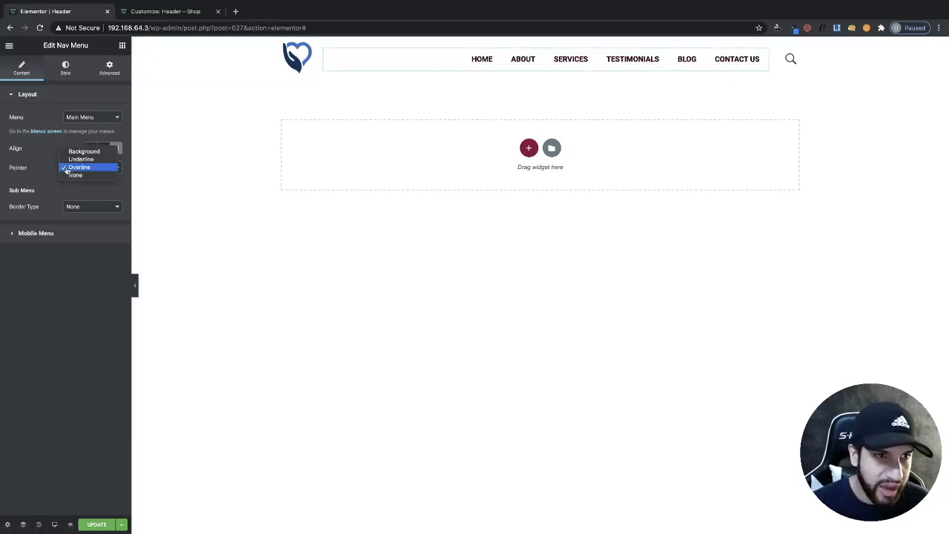
click(80, 159)
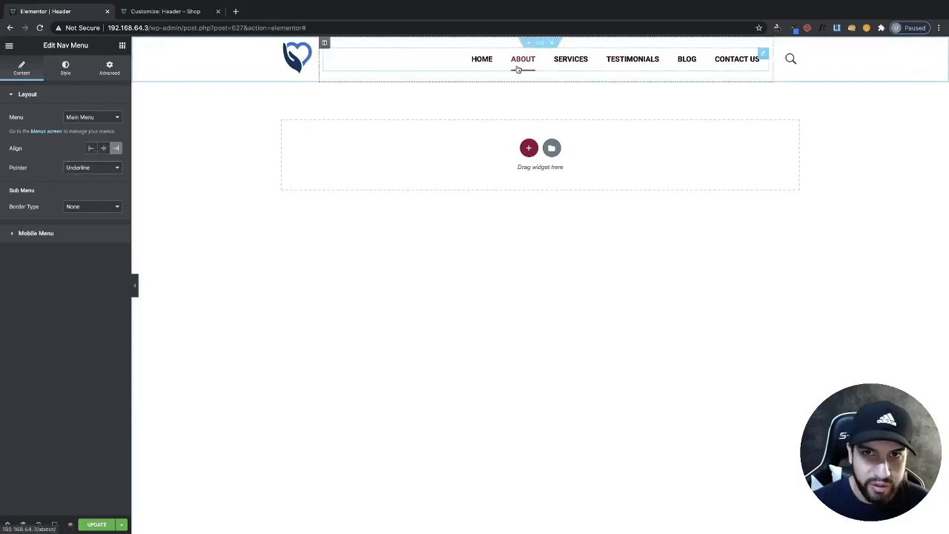
click(93, 167)
click(80, 155)
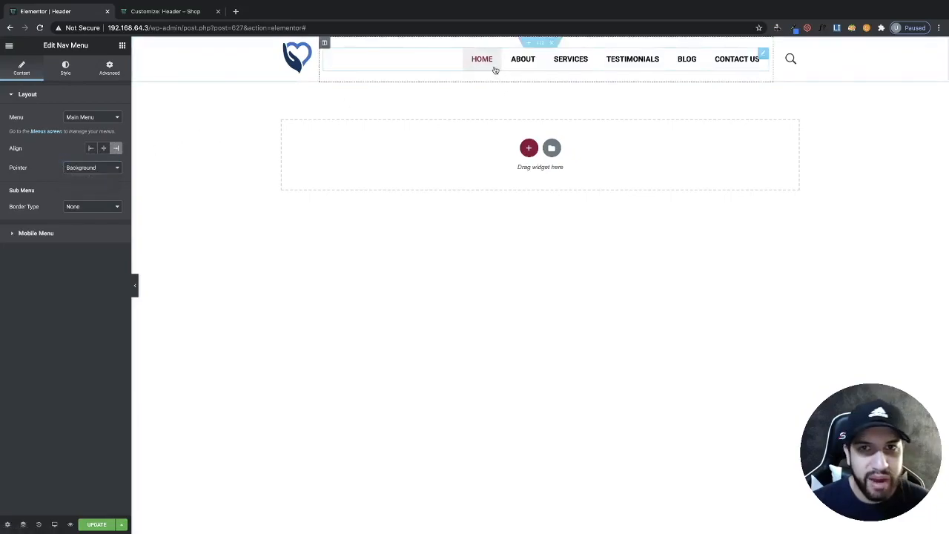
click(74, 170)
click(77, 189)
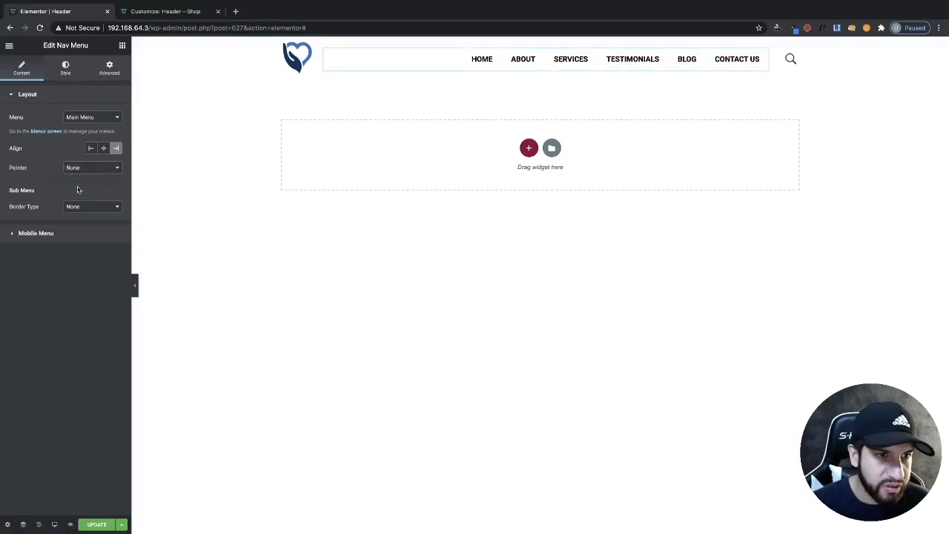
- Set the nav menu's hover text color to bright blue
click(66, 70)
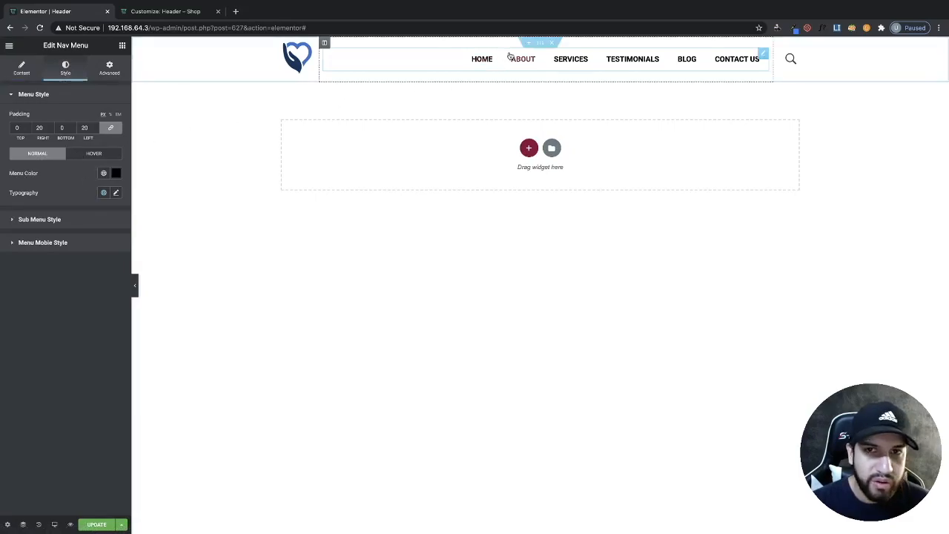
click(91, 155)
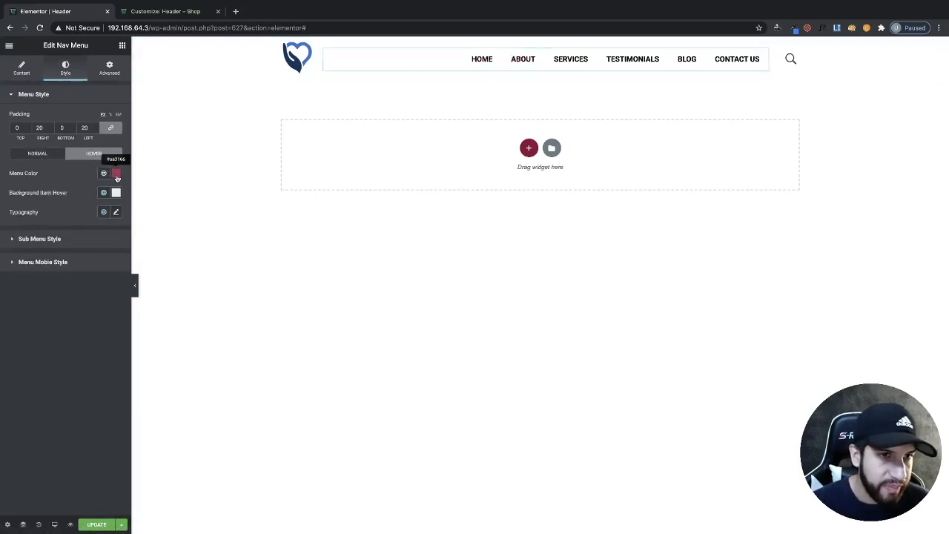
click(115, 173)
click(135, 292)
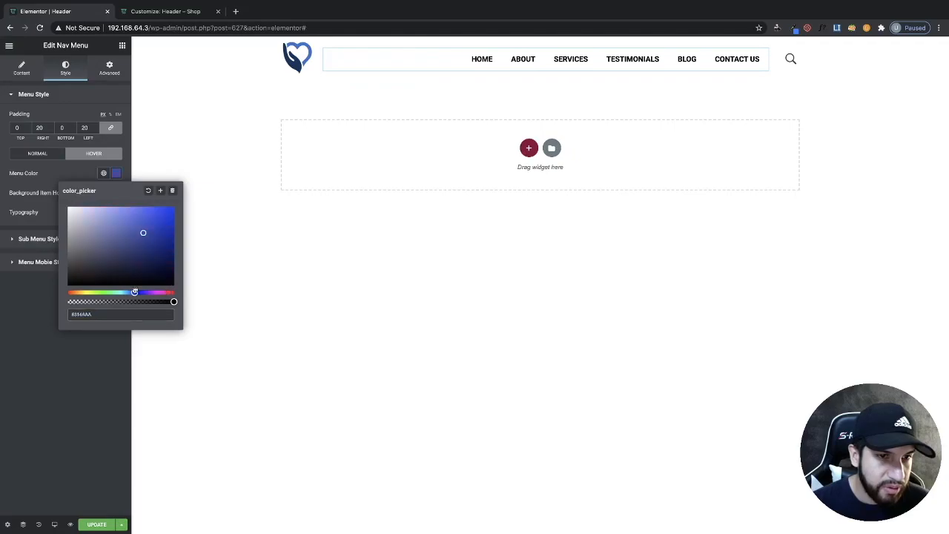
drag(135, 292, 131, 292)
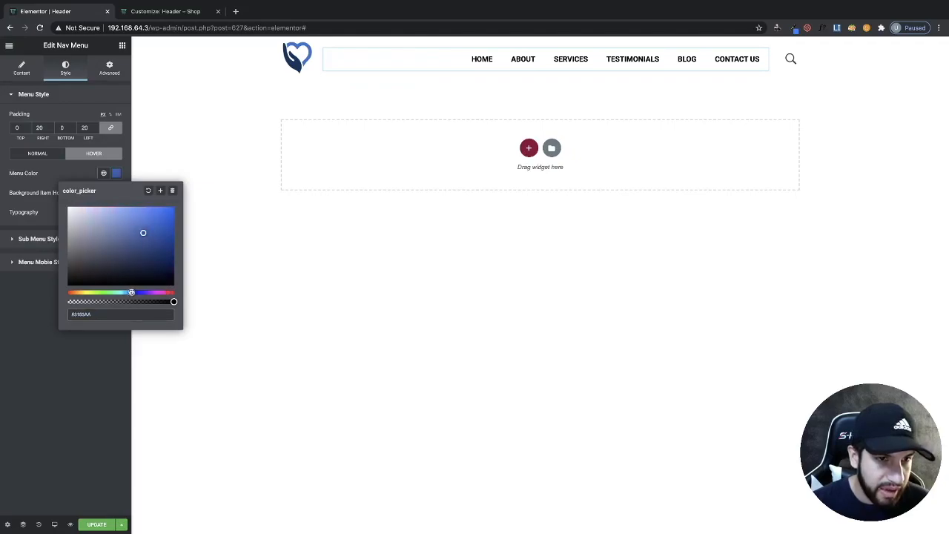
click(171, 209)
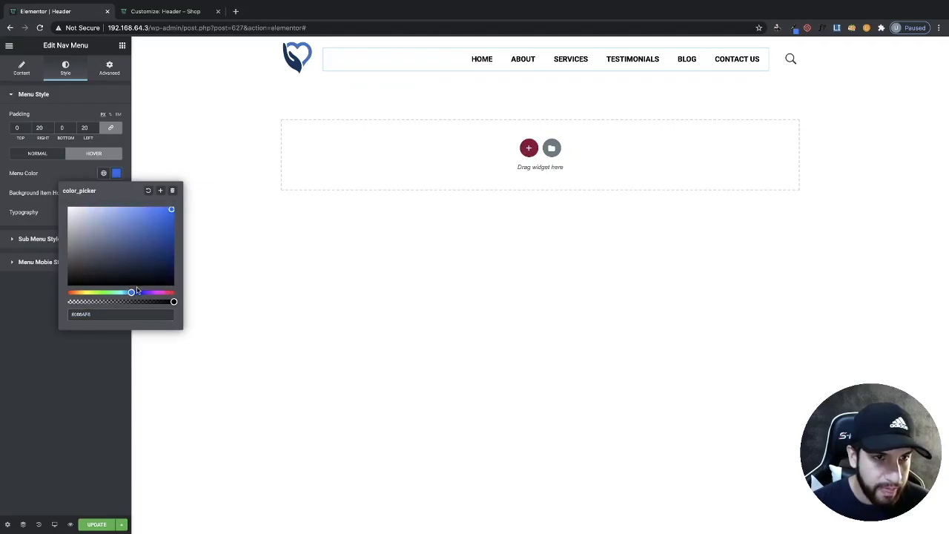
drag(132, 290, 131, 290)
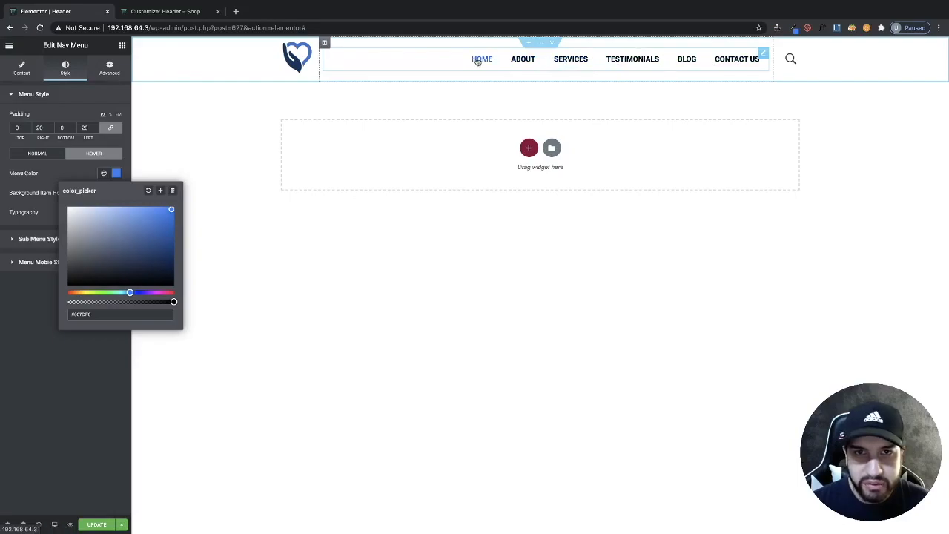
click(42, 394)
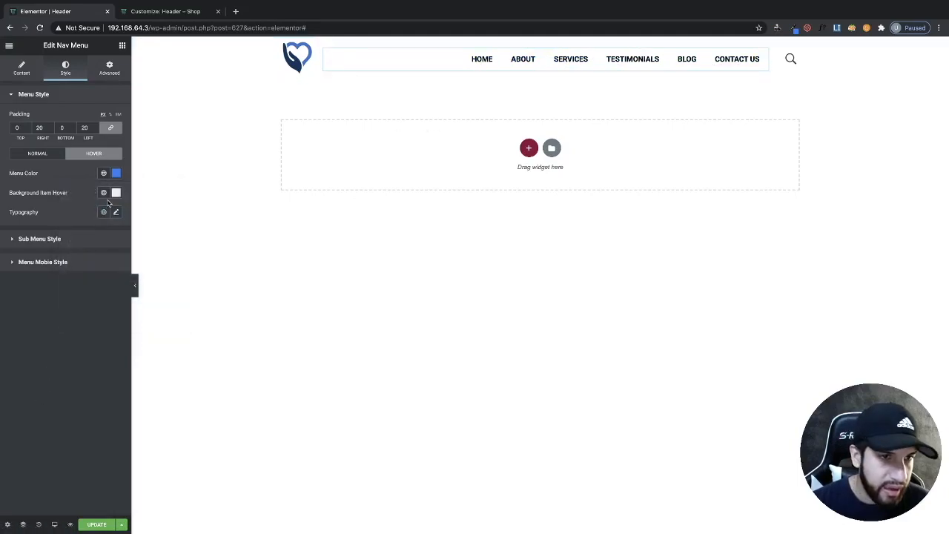
- Set the nav menu's normal text color to grey #545454
click(31, 152)
click(115, 175)
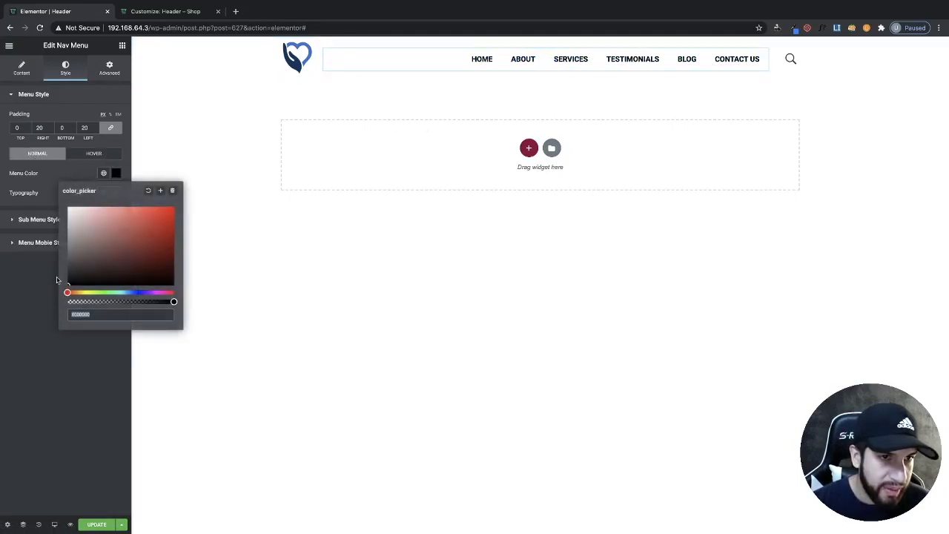
drag(67, 281, 54, 261)
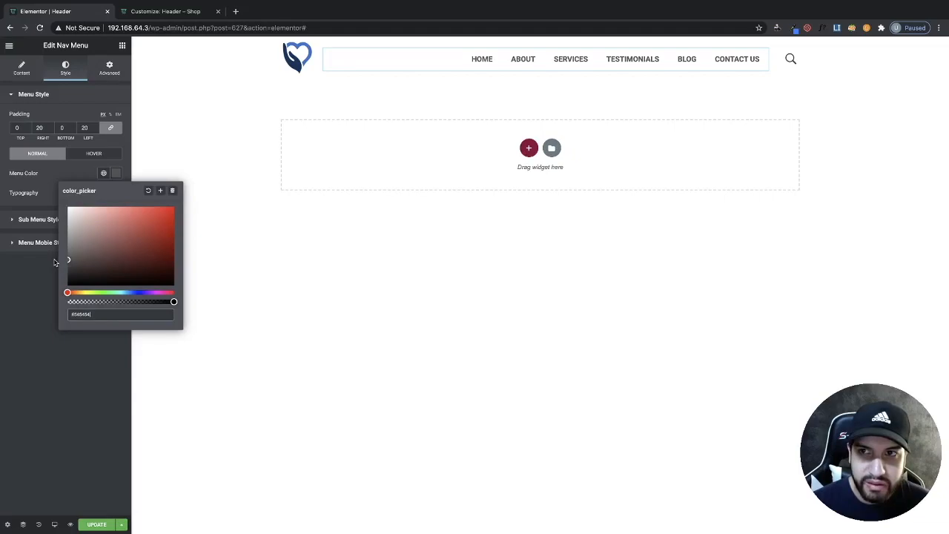
click(17, 325)
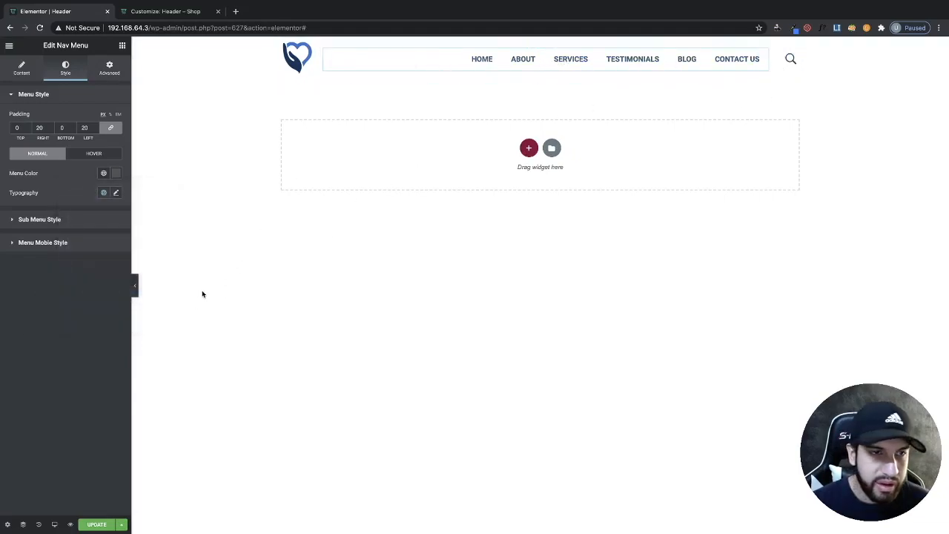
- Update the header and view it on the site's home page
click(95, 524)
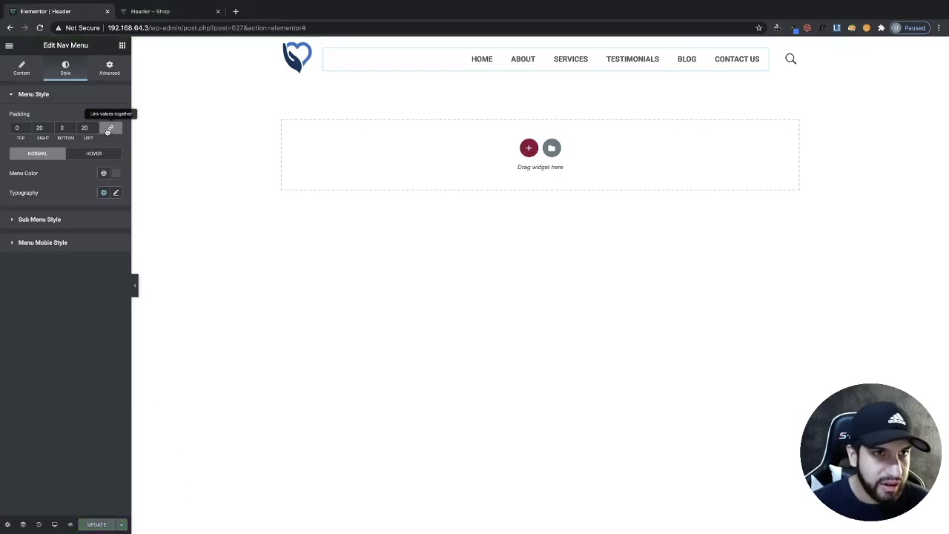
click(142, 12)
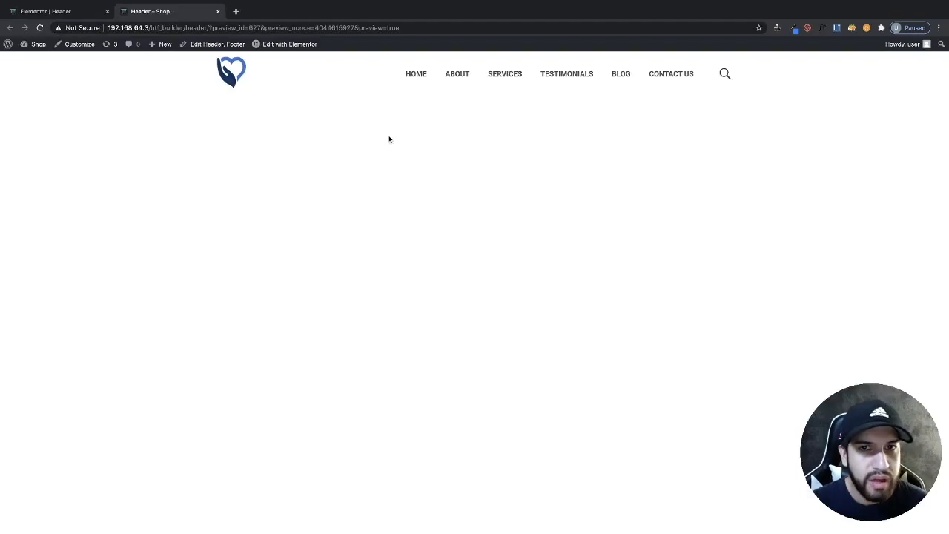
click(417, 75)
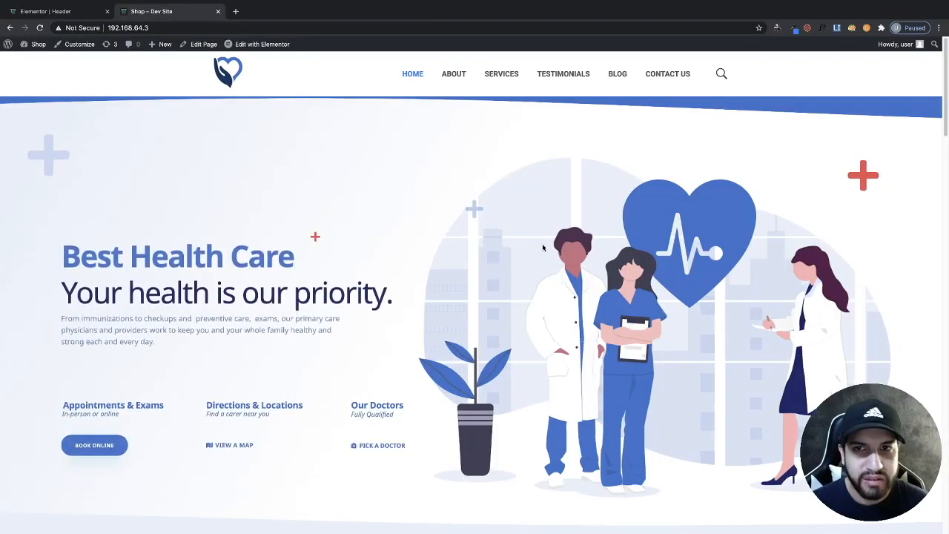
scroll(544, 248, down, 6)
scroll(475, 274, up, 4)
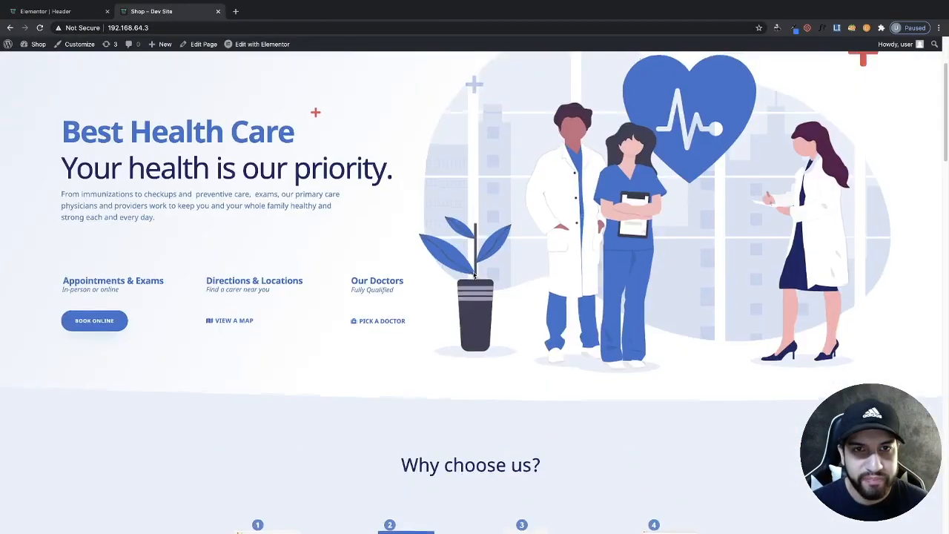
- Return to the header editor and switch the preview to tablet view
scroll(474, 274, up, 2)
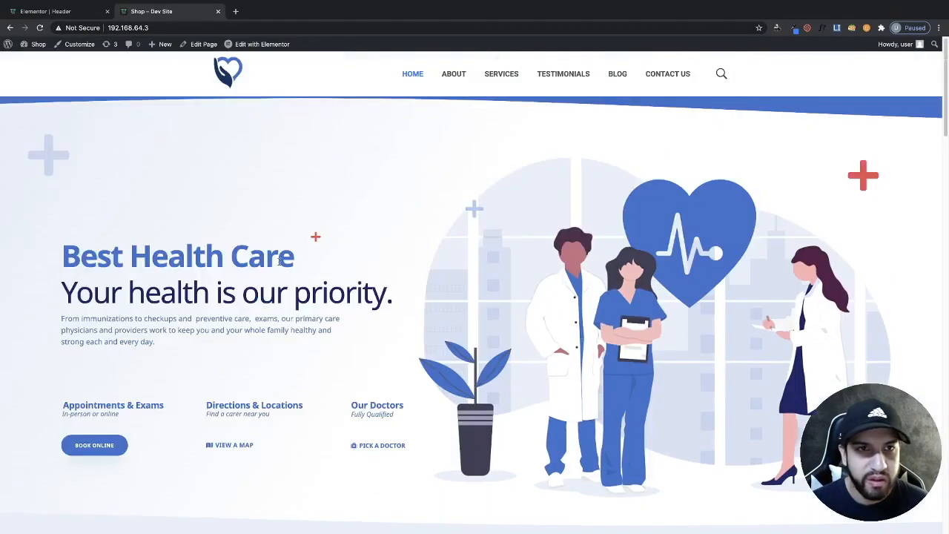
click(75, 16)
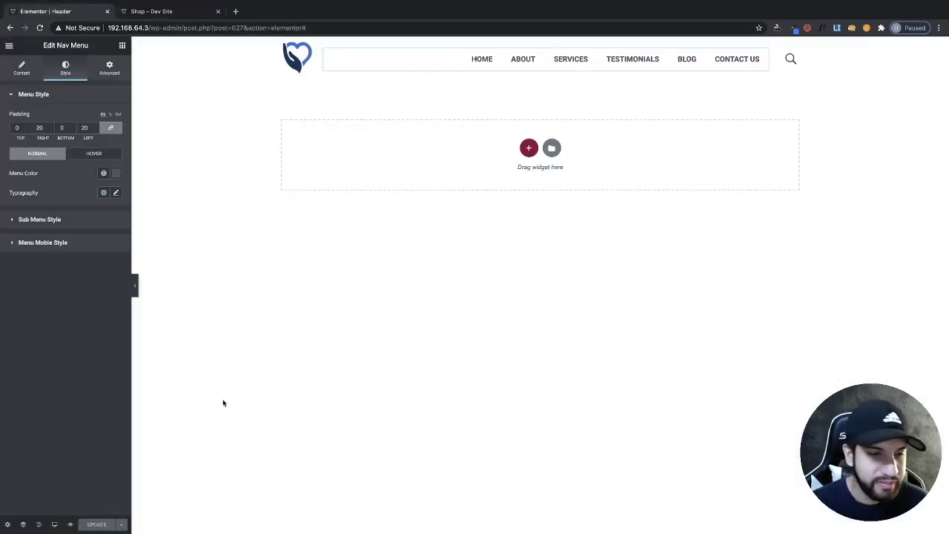
click(54, 524)
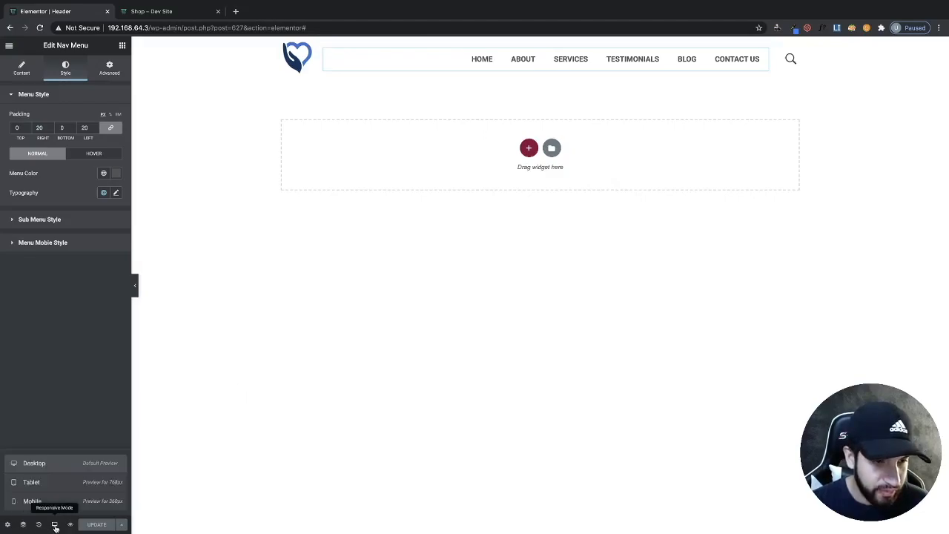
click(33, 482)
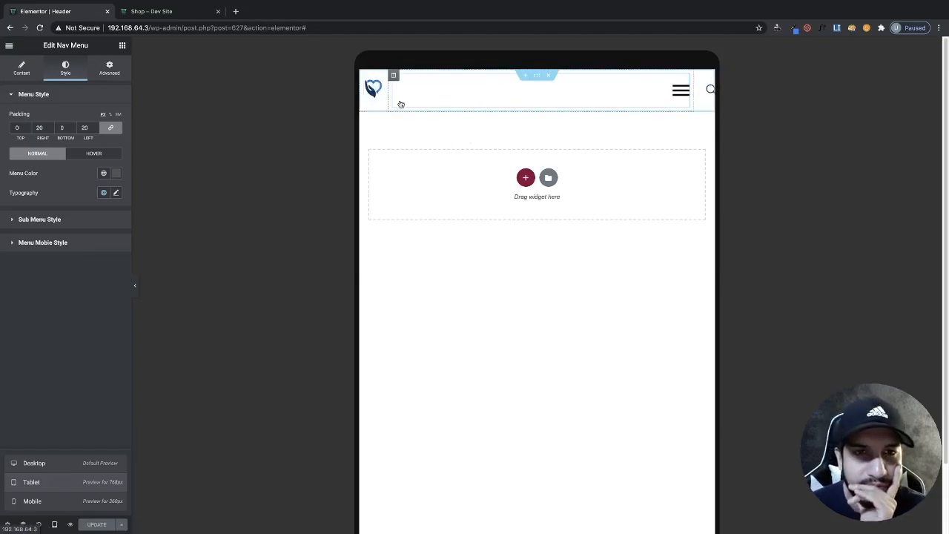
- Set the logo column's tablet width to 15%
click(363, 76)
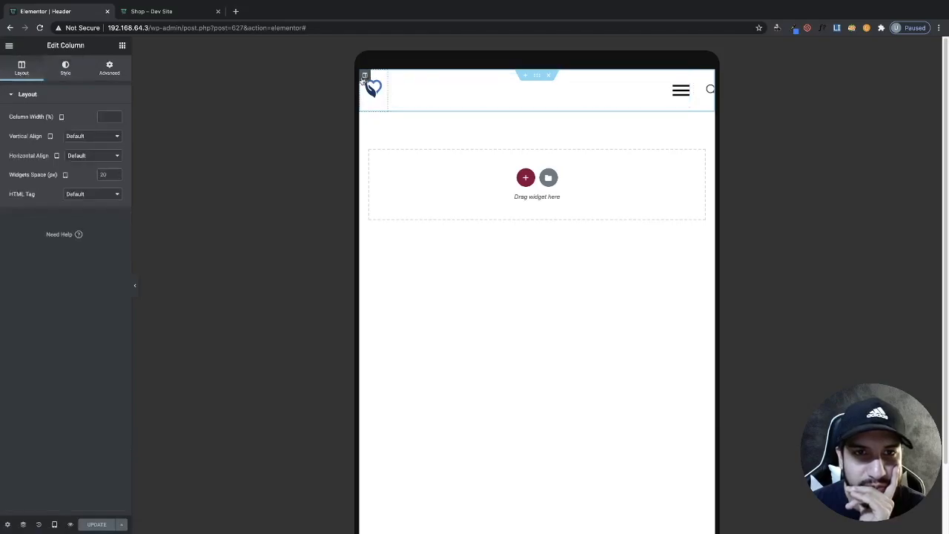
click(115, 115)
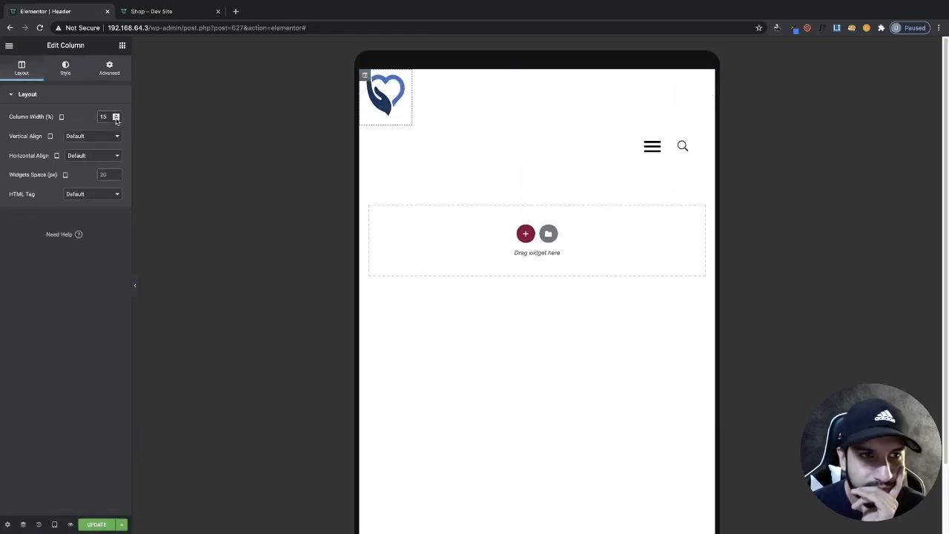
click(115, 119)
click(116, 119)
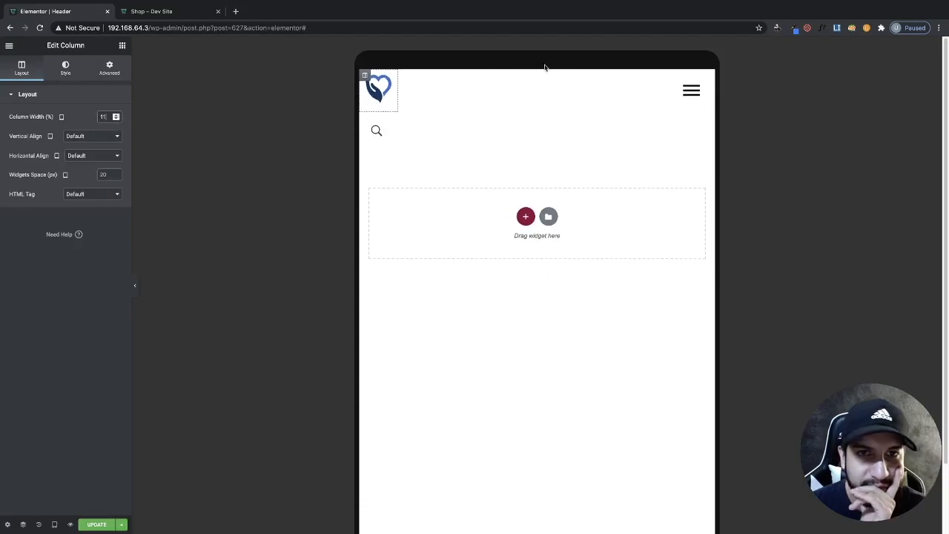
- Set the nav menu column's tablet width to 85%
click(403, 75)
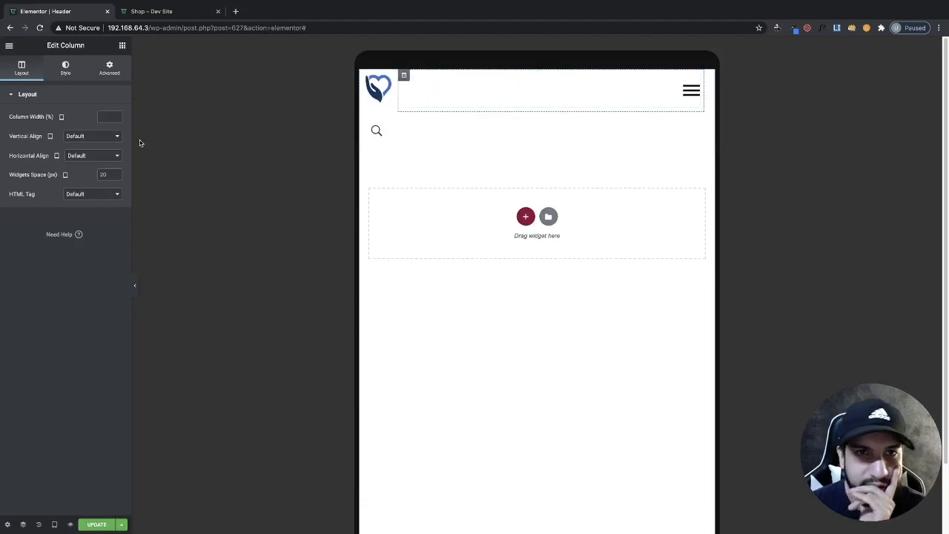
click(115, 115)
click(115, 115)
click(116, 115)
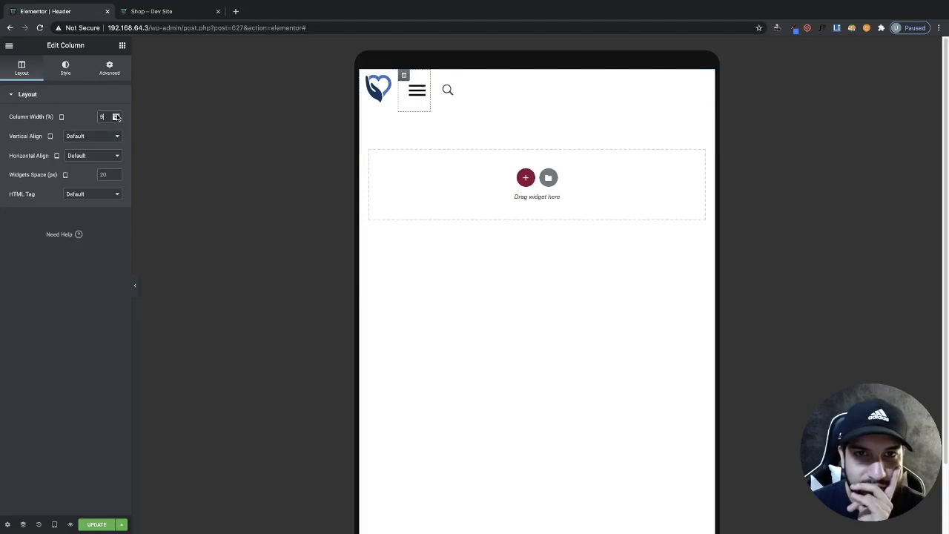
drag(116, 116, 116, 115)
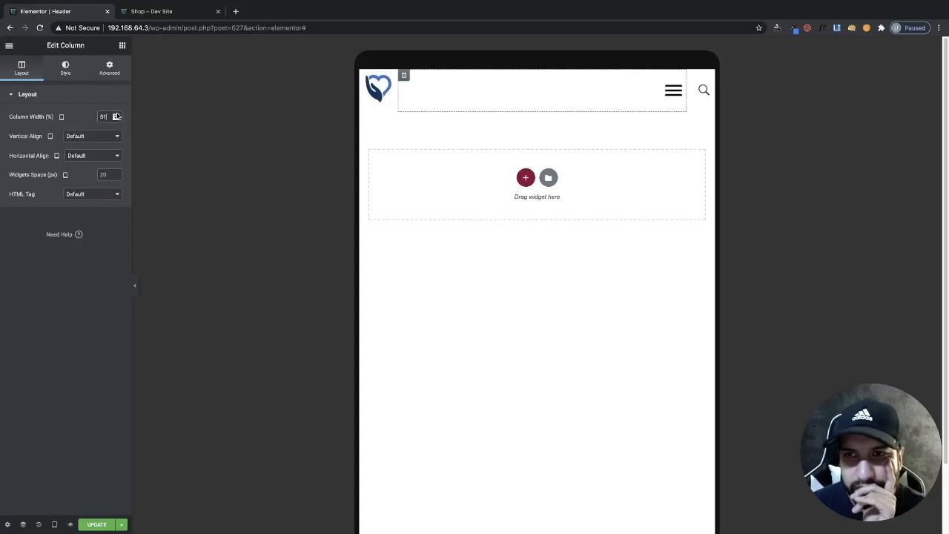
- Open the nav menu widget's mobile menu settings
click(671, 90)
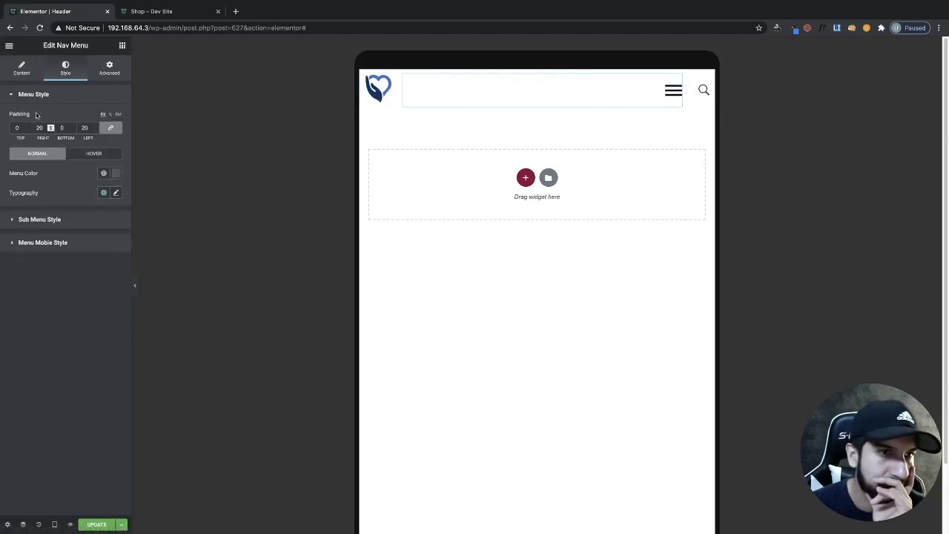
click(21, 69)
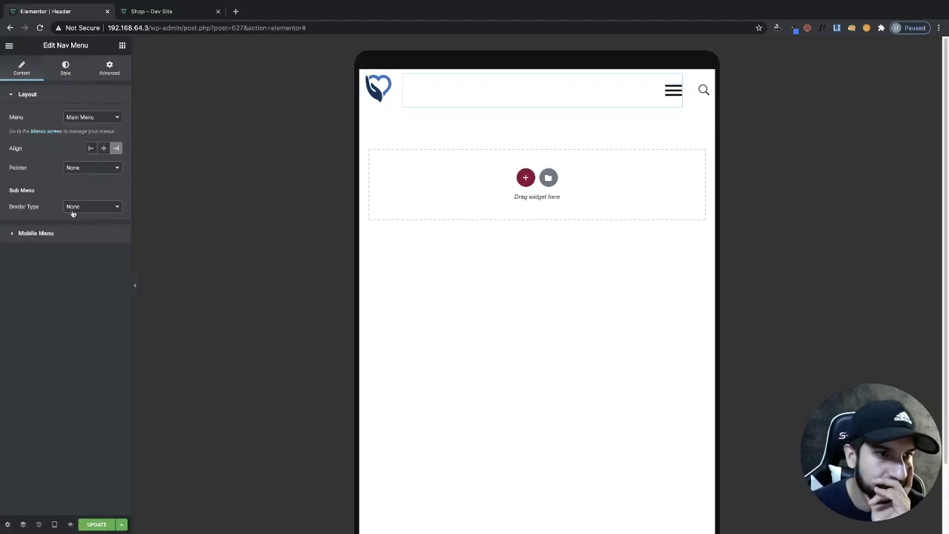
click(36, 234)
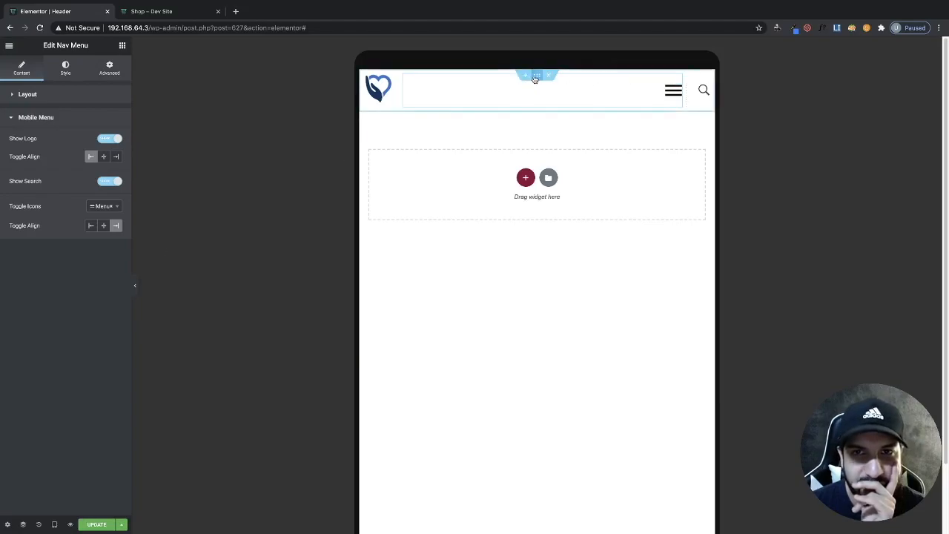
- Set the header section's tablet right padding to 20 px
click(535, 77)
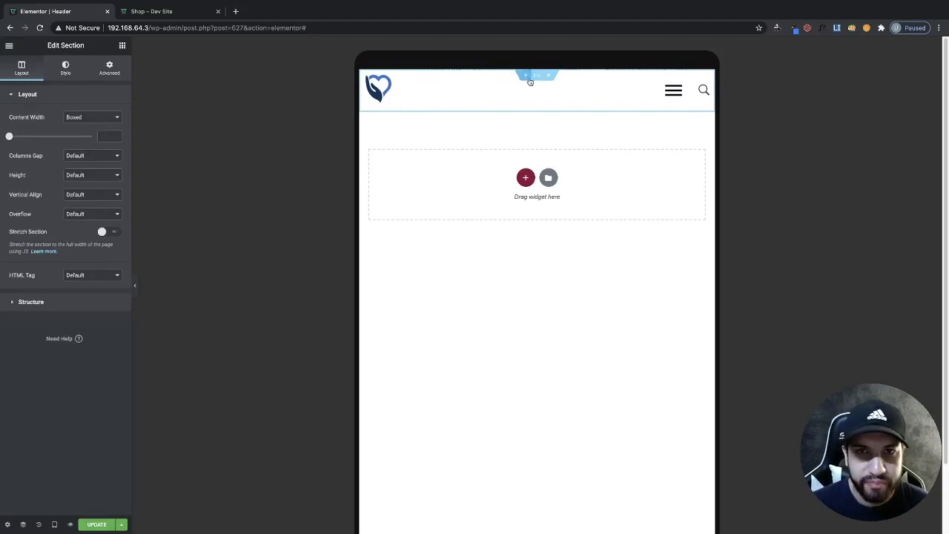
click(108, 68)
click(111, 179)
click(97, 176)
text(1)
click(97, 174)
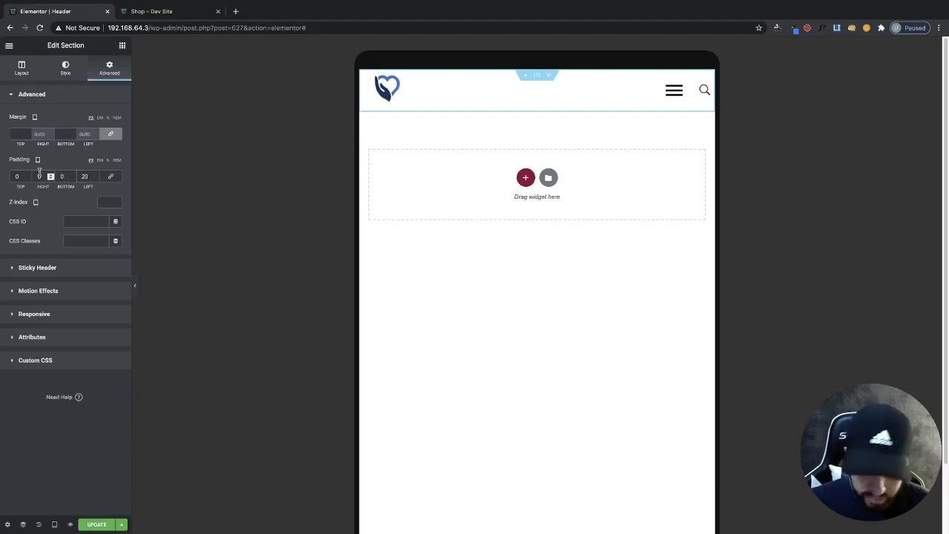
text(20)
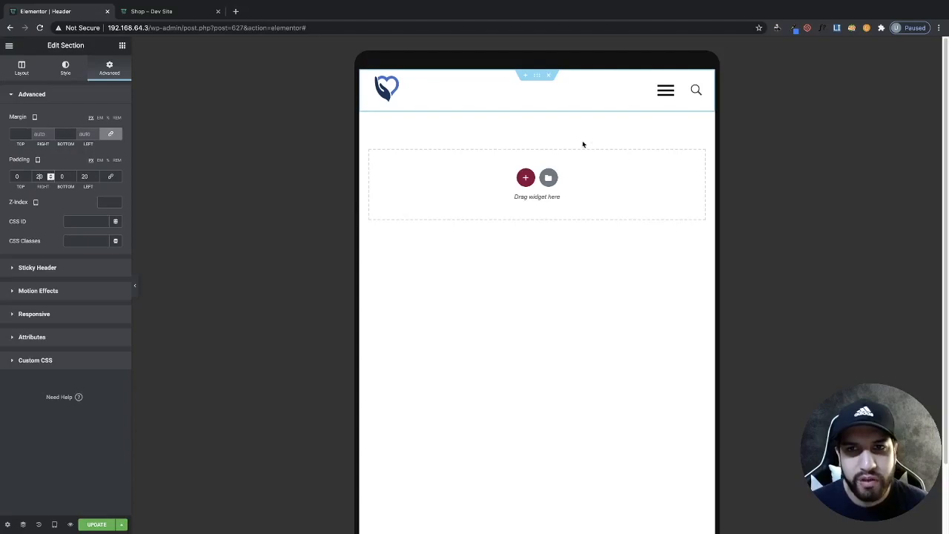
- Preview the mobile menu by opening and closing the hamburger toggle
click(665, 91)
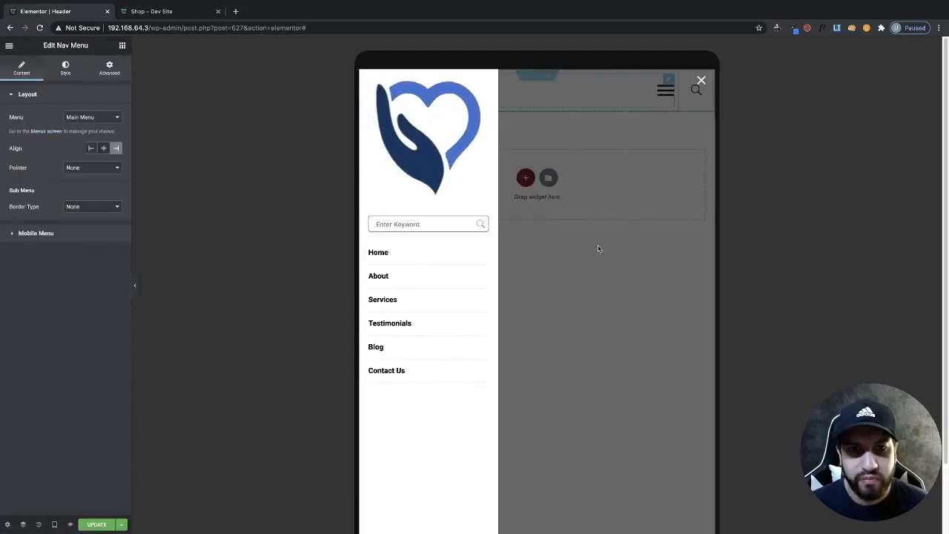
click(613, 257)
click(665, 94)
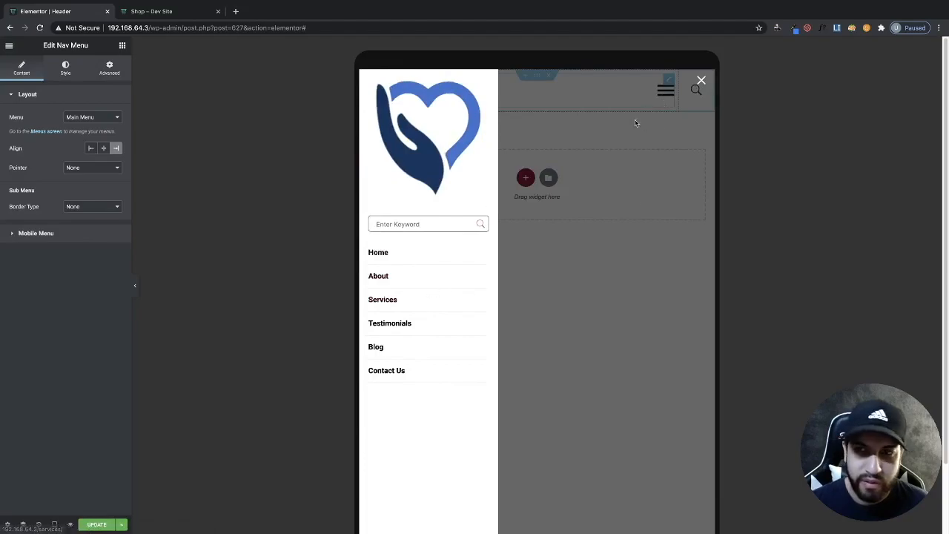
click(702, 83)
click(664, 94)
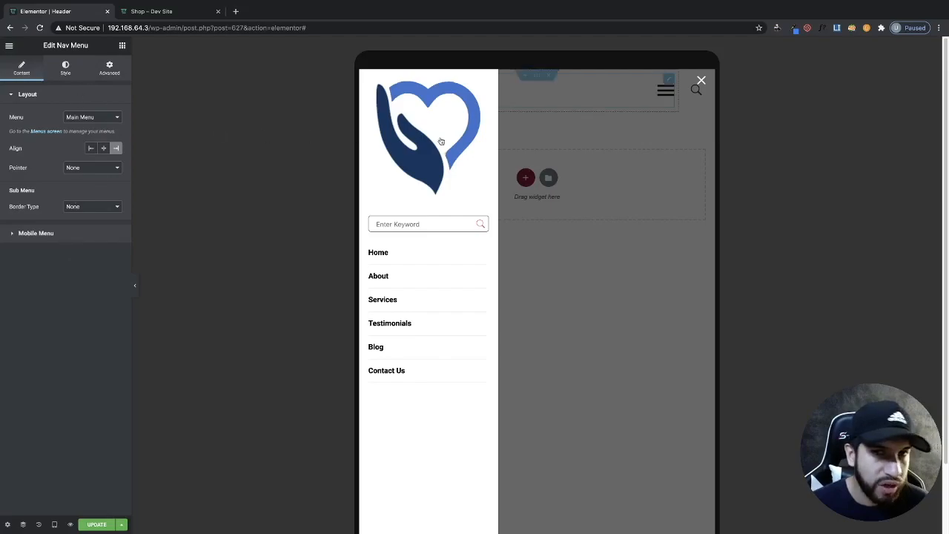
click(667, 85)
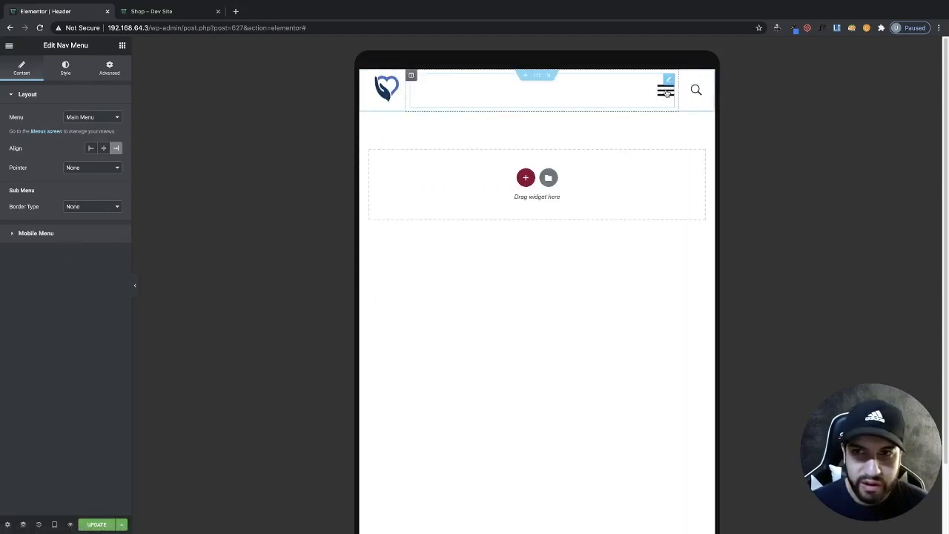
click(665, 87)
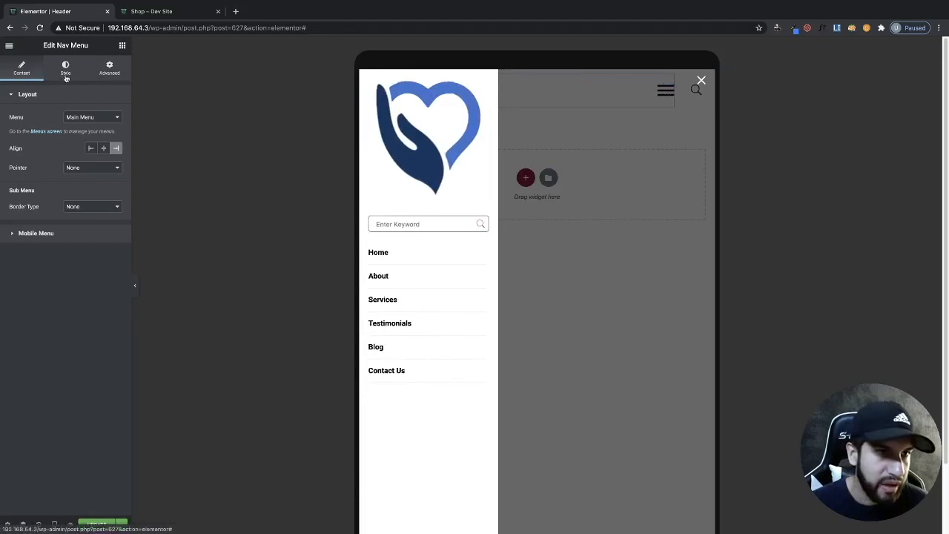
- Turn off the mobile menu's logo and open the menu preview
click(41, 234)
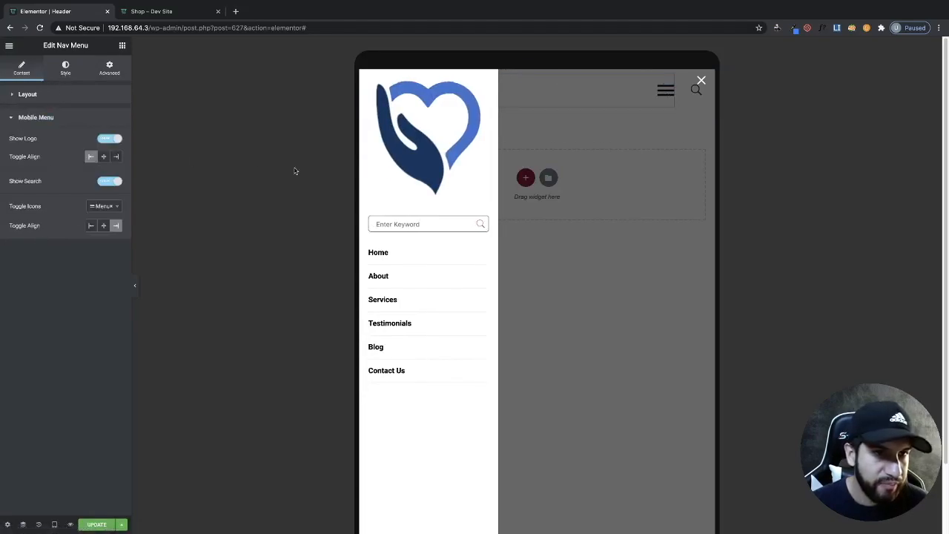
click(104, 141)
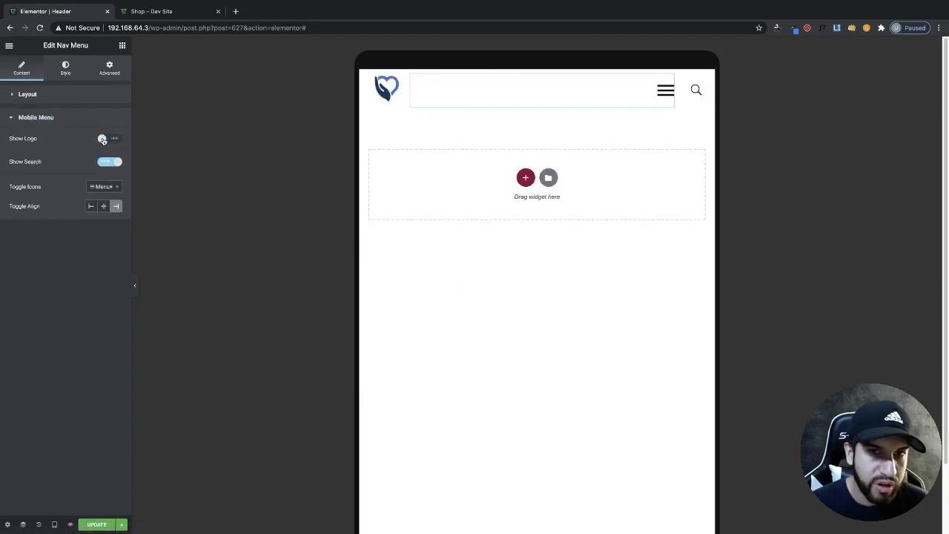
click(662, 94)
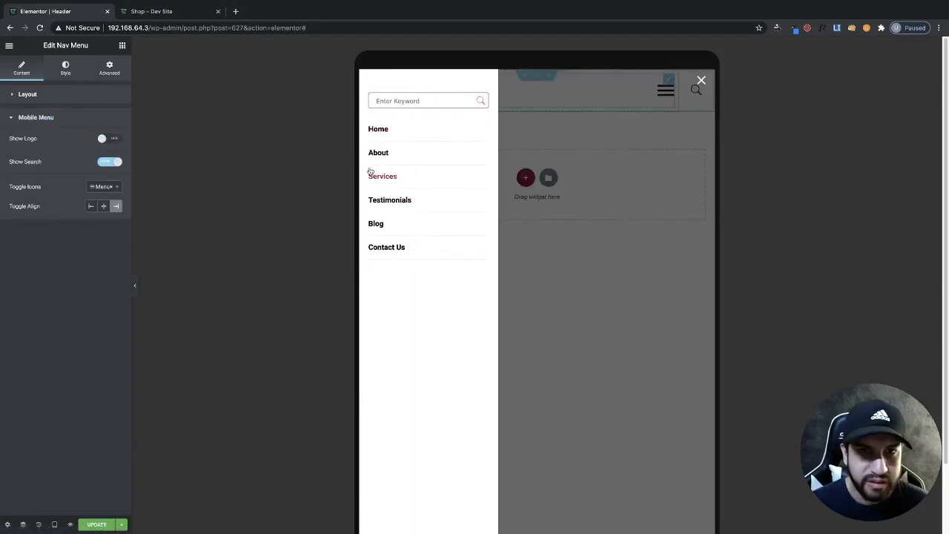
- Hide the search field and re-enable the logo in the mobile menu, previewing the result
click(103, 163)
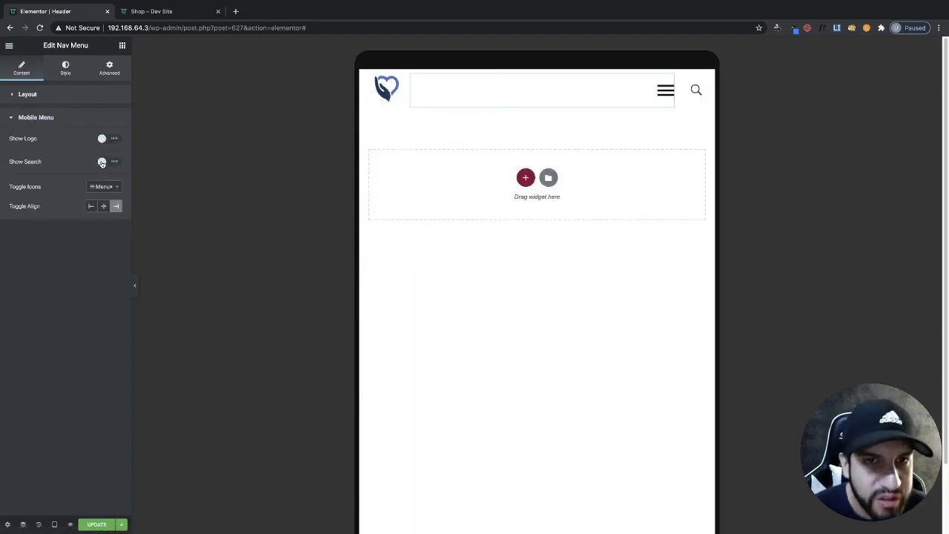
click(666, 91)
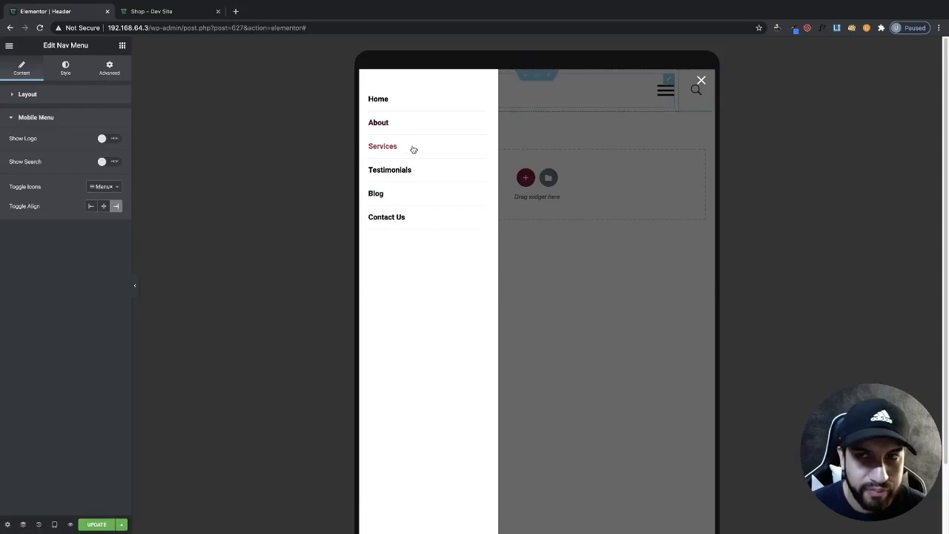
click(106, 140)
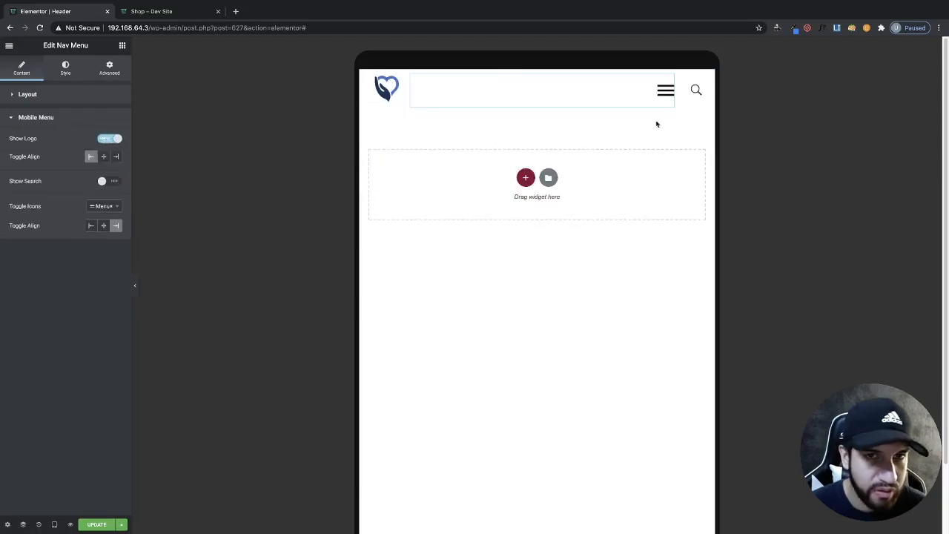
click(665, 90)
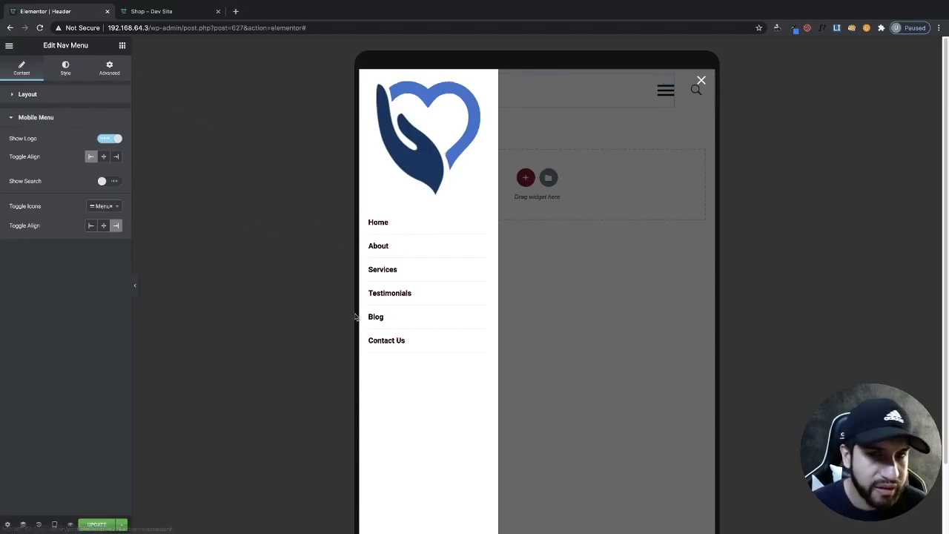
- Set the mobile menu's hover submenu color to bright blue
click(68, 71)
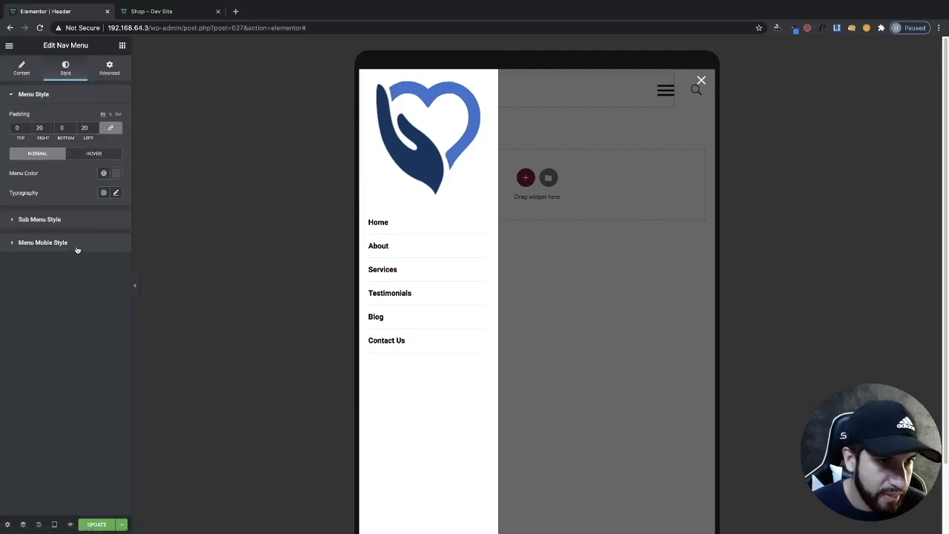
click(45, 242)
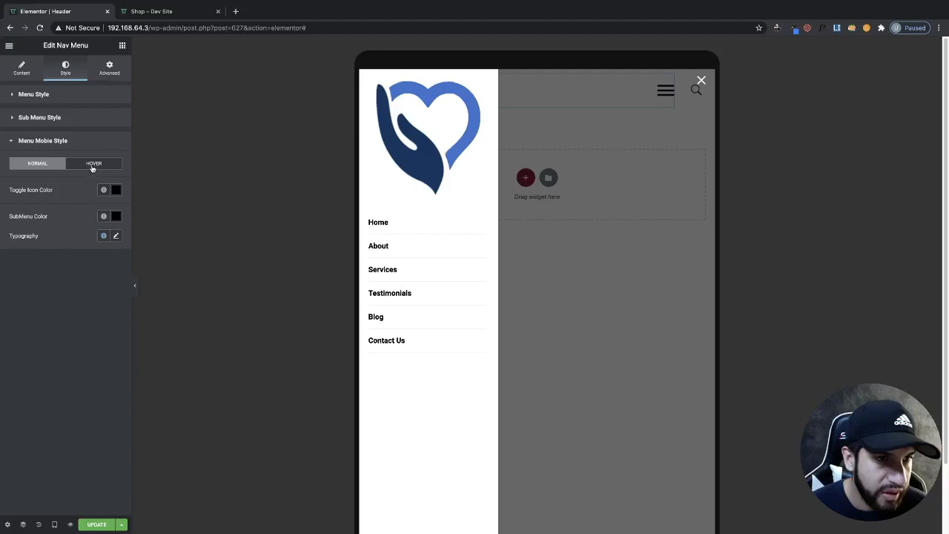
click(95, 164)
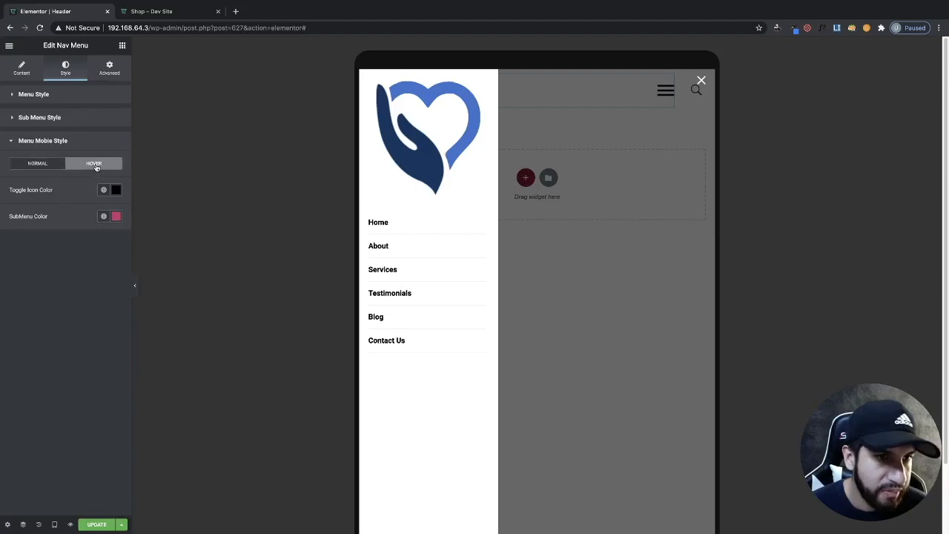
click(117, 217)
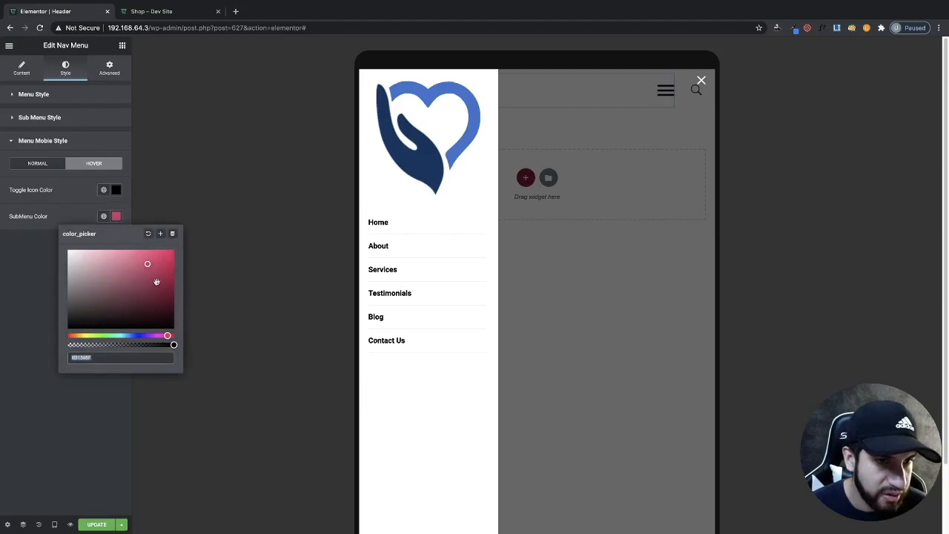
click(133, 335)
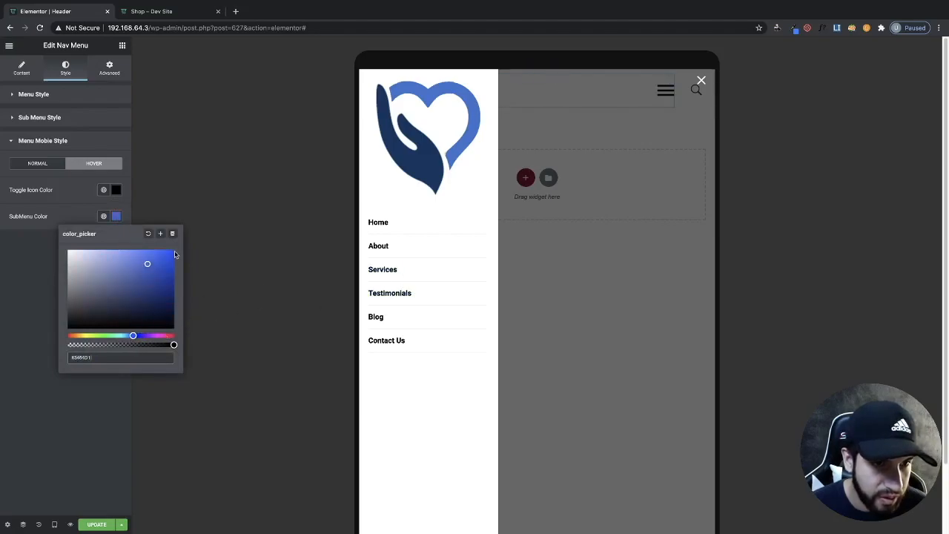
click(131, 336)
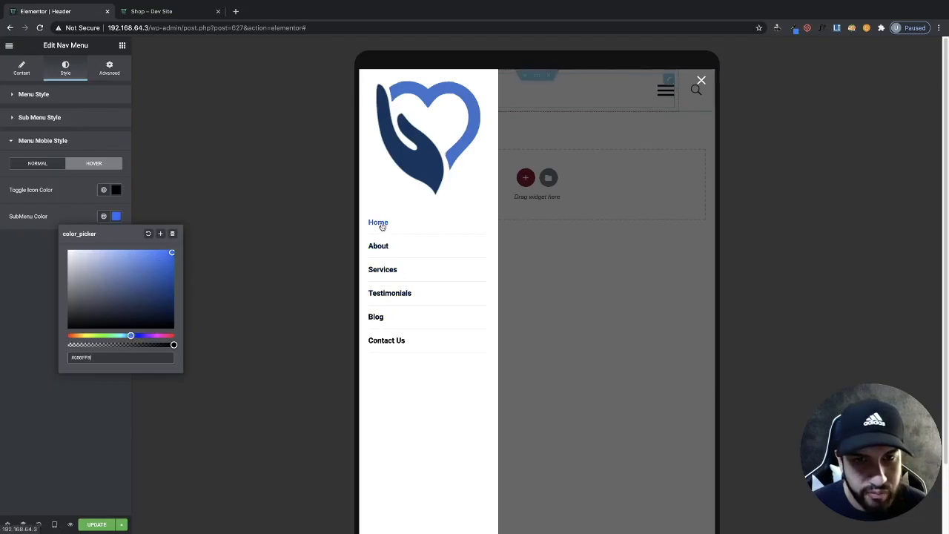
click(95, 443)
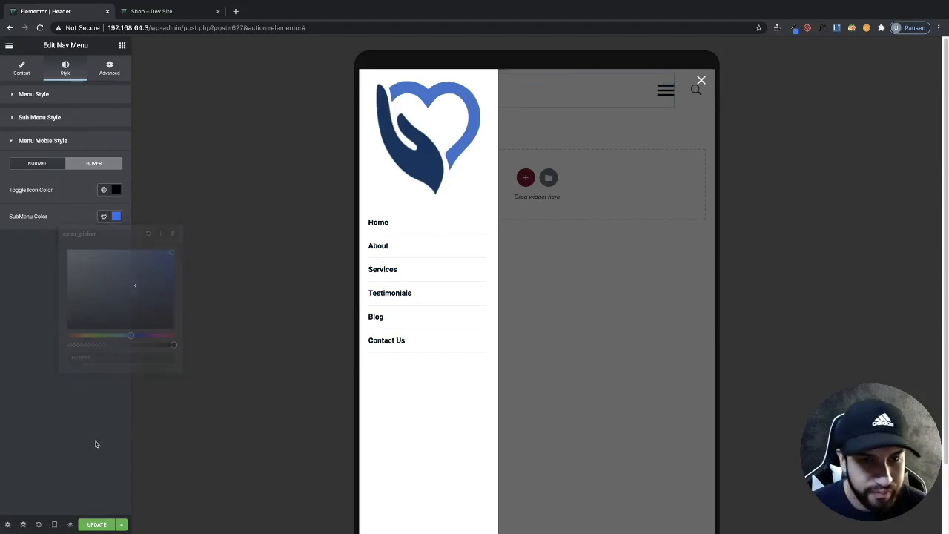
- Set the mobile menu's hover toggle icon color to dark gray
click(116, 191)
drag(69, 289, 66, 277)
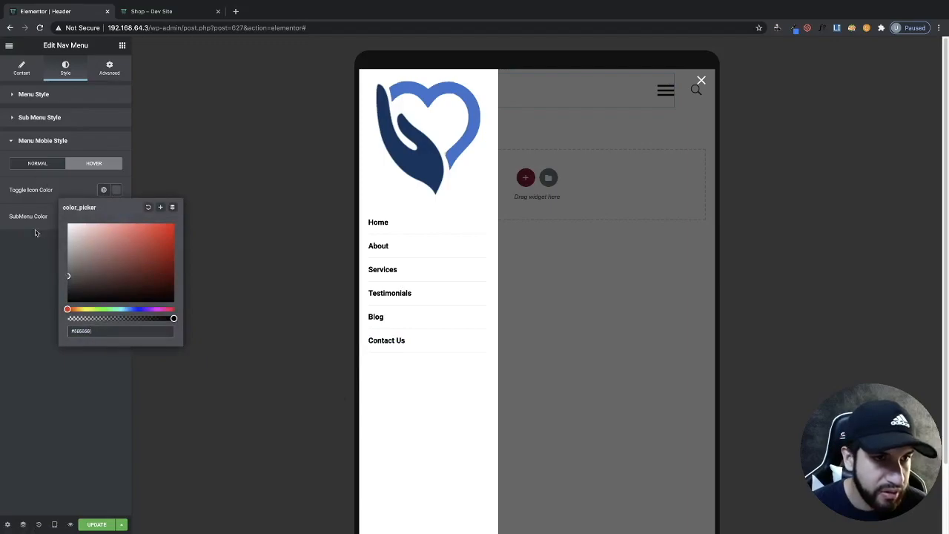
click(36, 226)
- Set the mobile menu's normal submenu color to gray and close the menu preview
click(54, 166)
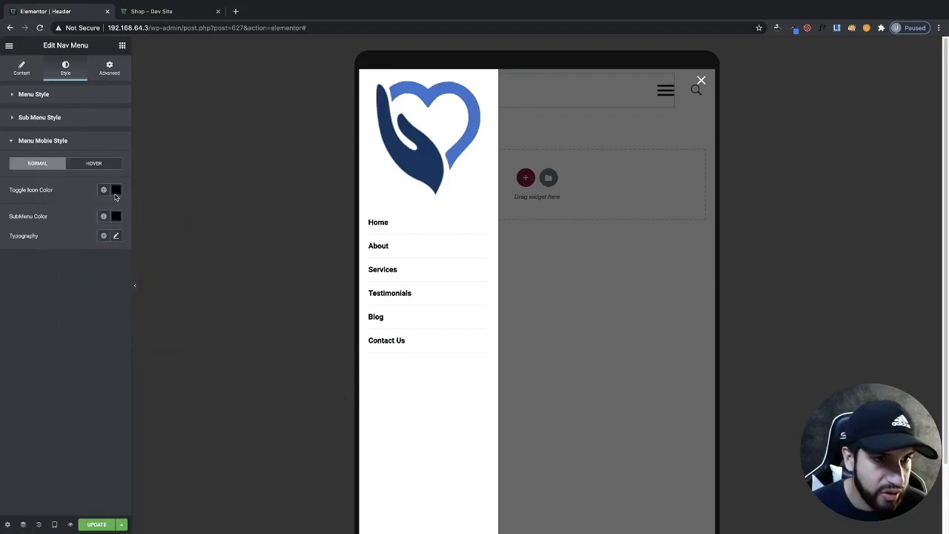
click(116, 216)
drag(68, 323, 66, 300)
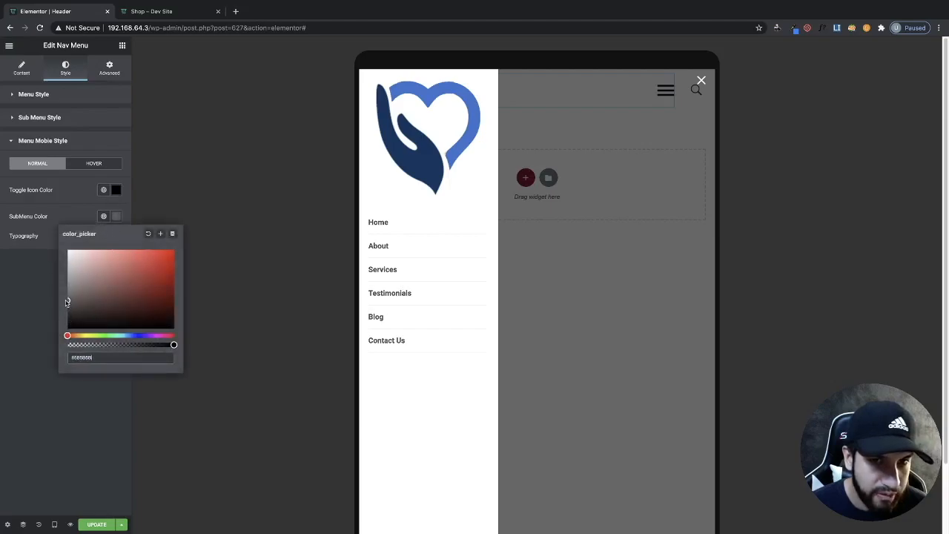
click(22, 292)
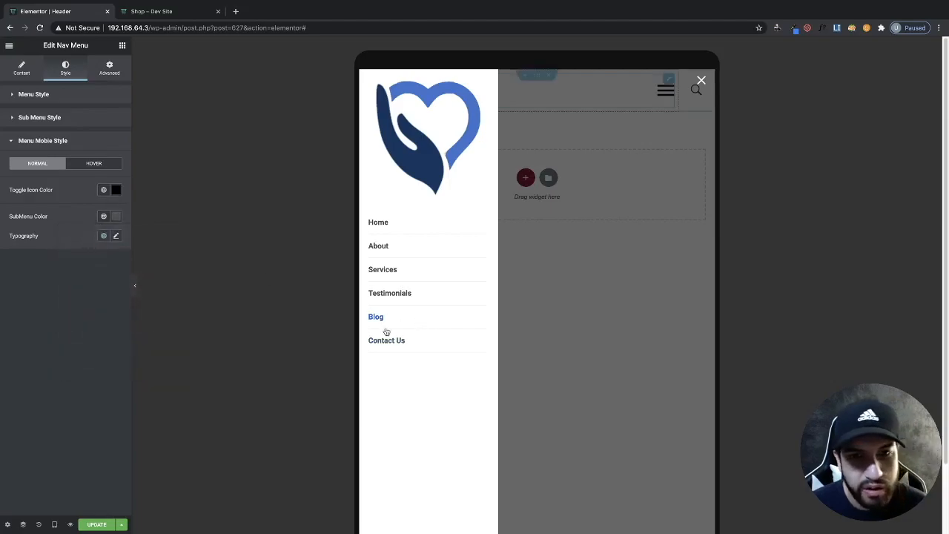
click(599, 283)
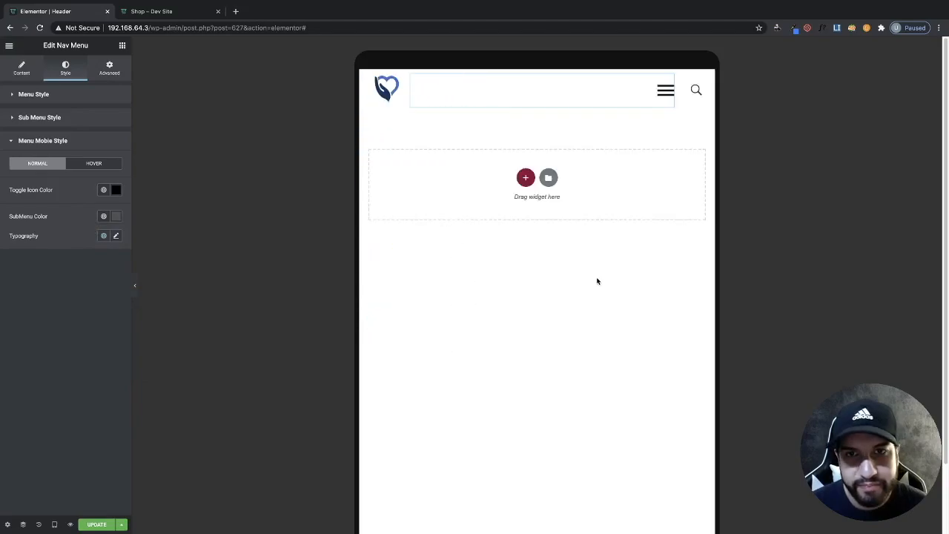
- Switch to mobile responsive mode and set the logo column width to 20%
click(54, 524)
click(41, 502)
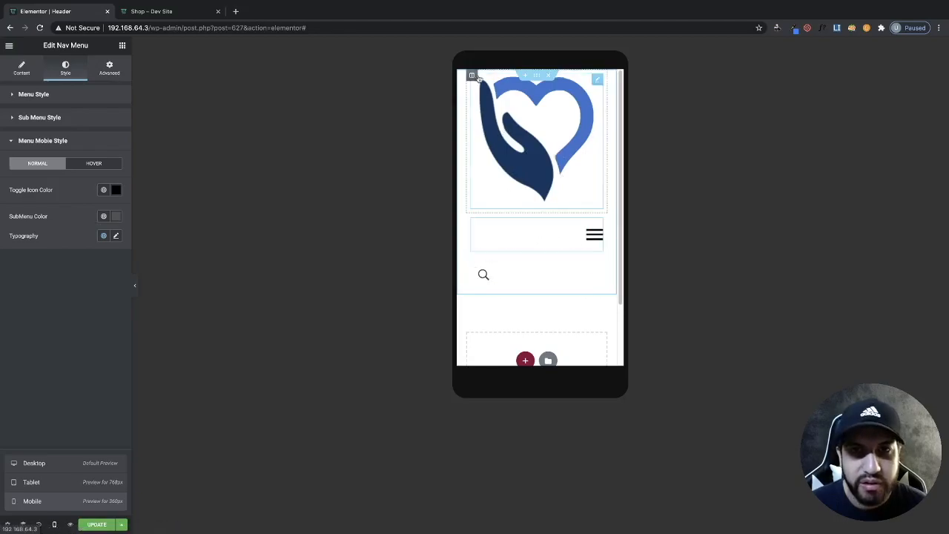
click(471, 76)
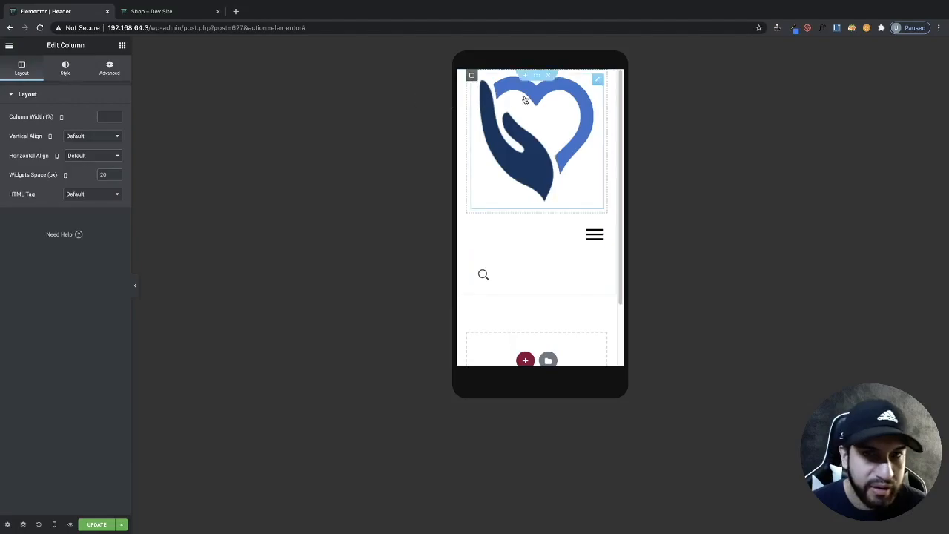
click(117, 117)
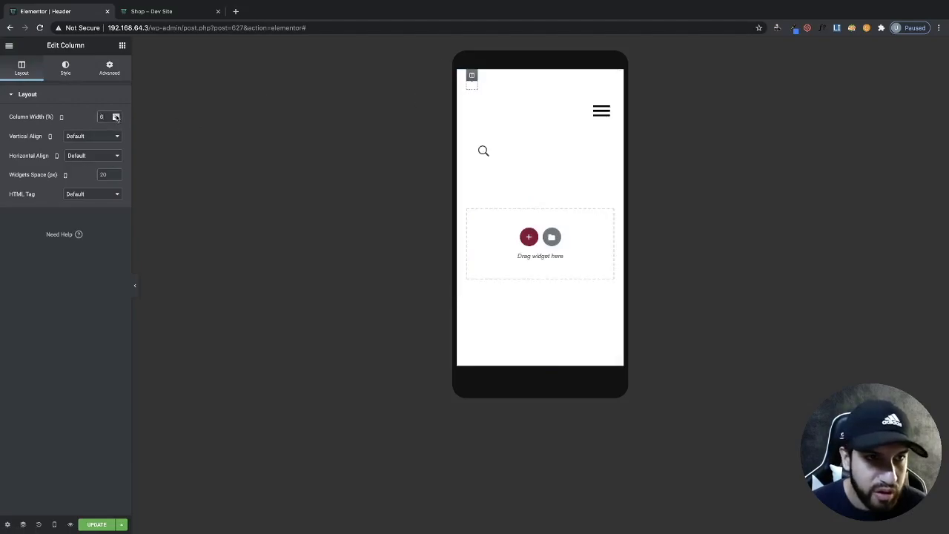
click(115, 116)
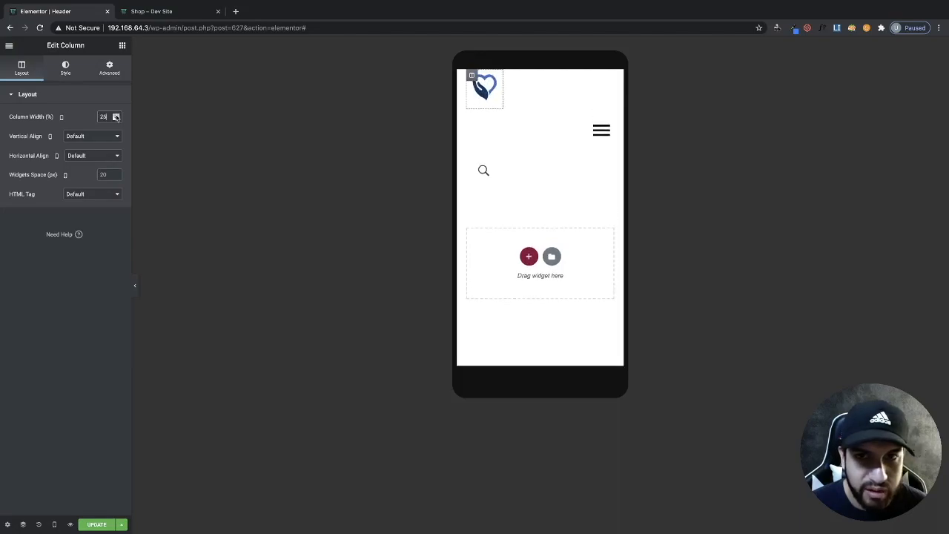
click(115, 115)
click(115, 116)
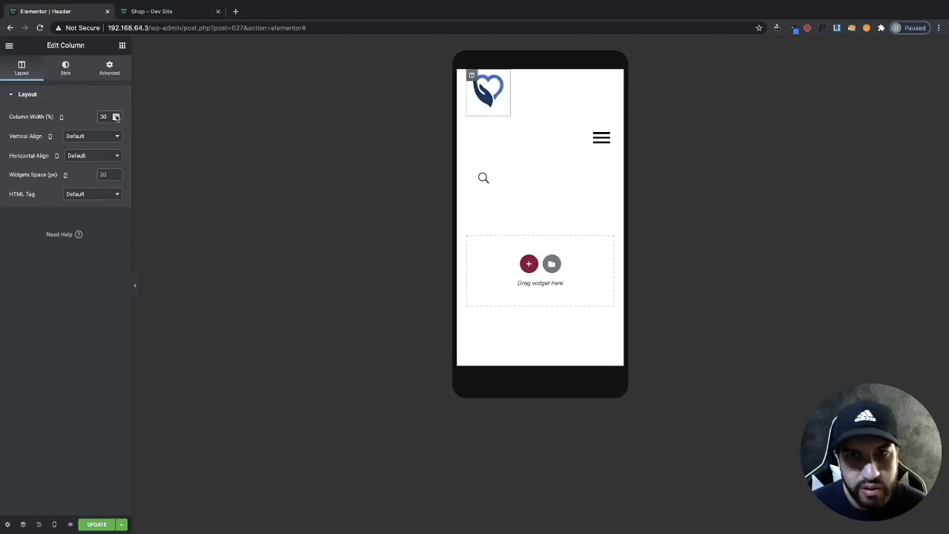
click(115, 120)
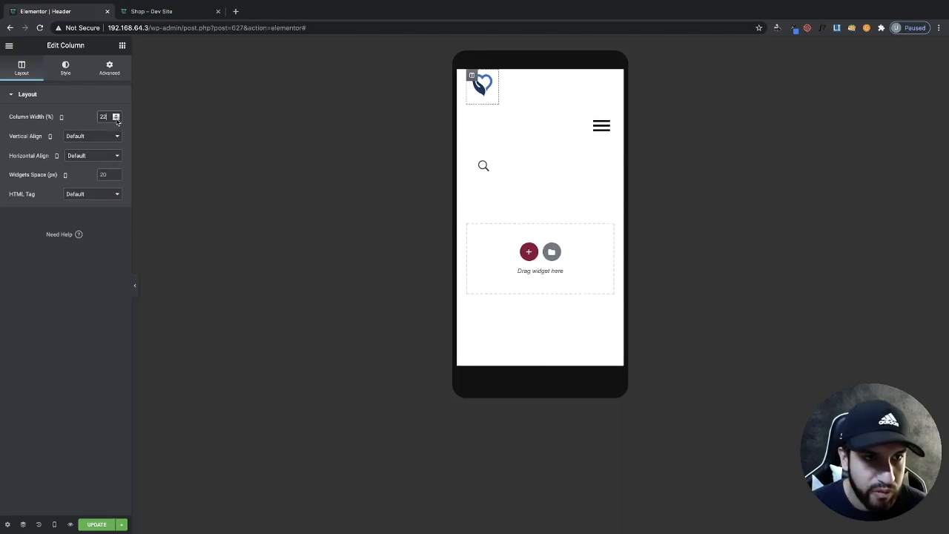
click(115, 119)
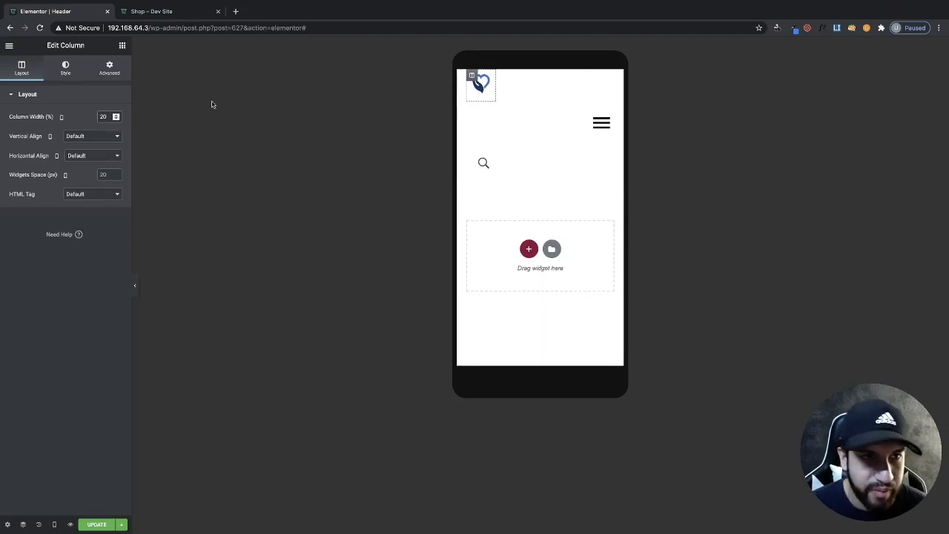
- Set the menu column width to 25% and the search column width to 23%
click(472, 109)
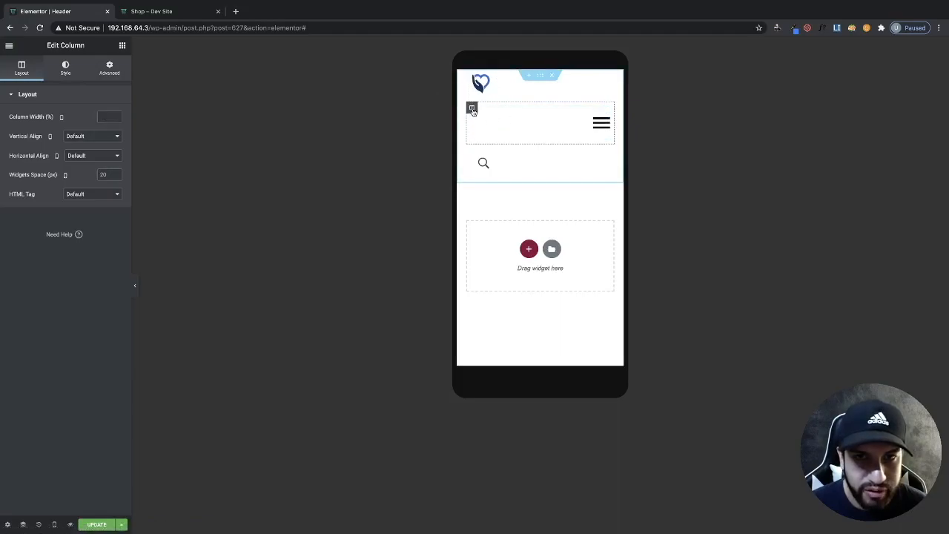
click(111, 118)
text(2)
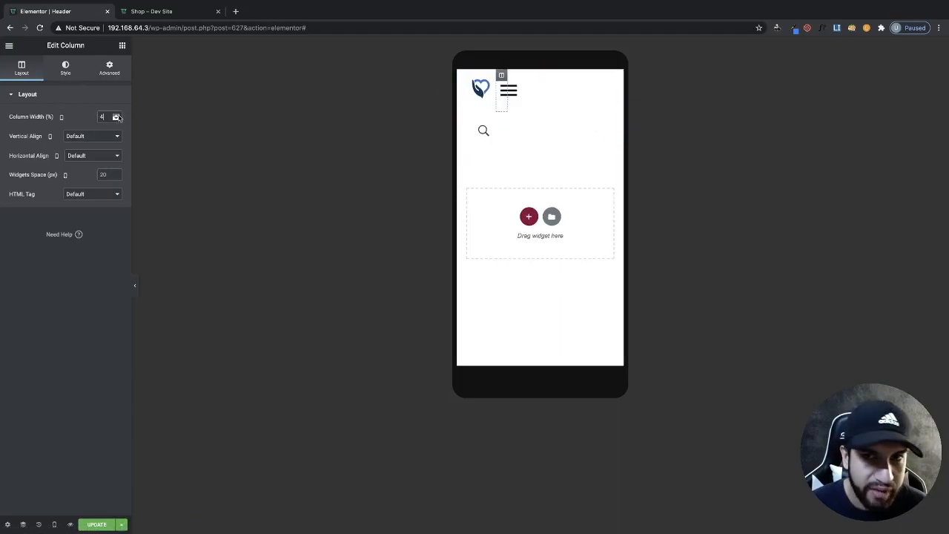
click(117, 116)
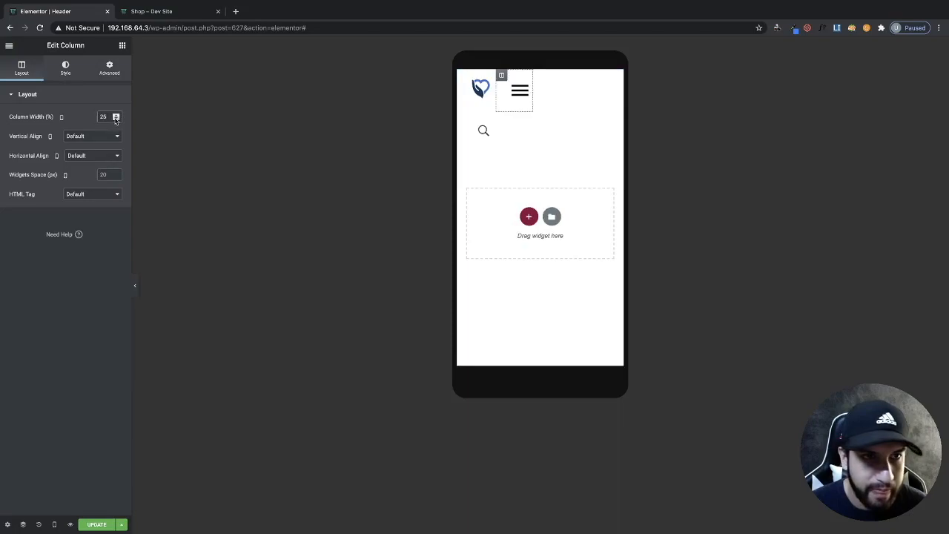
click(116, 117)
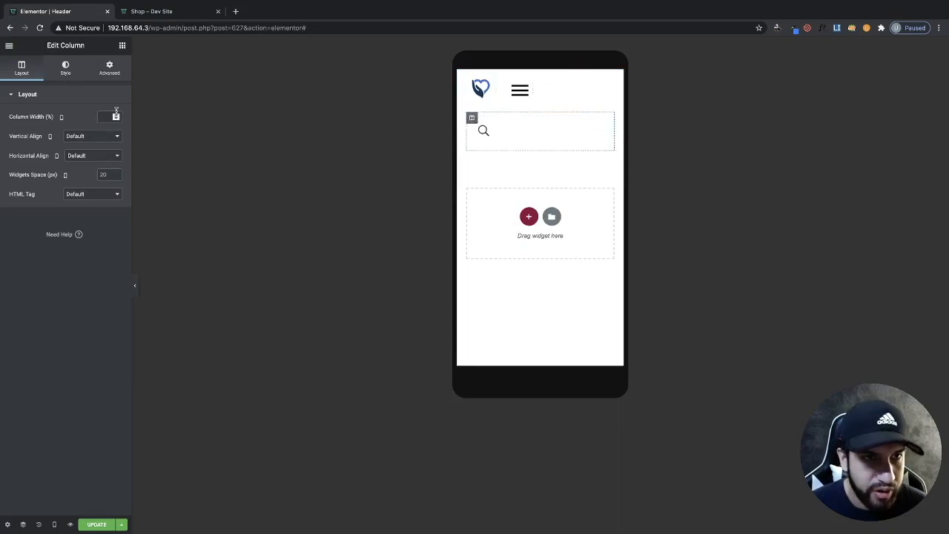
text(25)
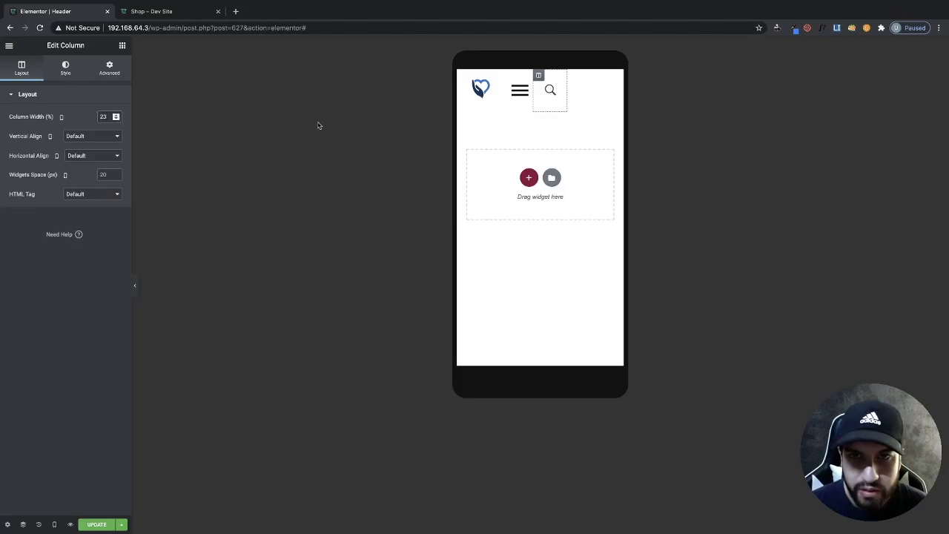
- Widen the menu column to 57% and set the header section's padding to 0 on all sides
click(501, 76)
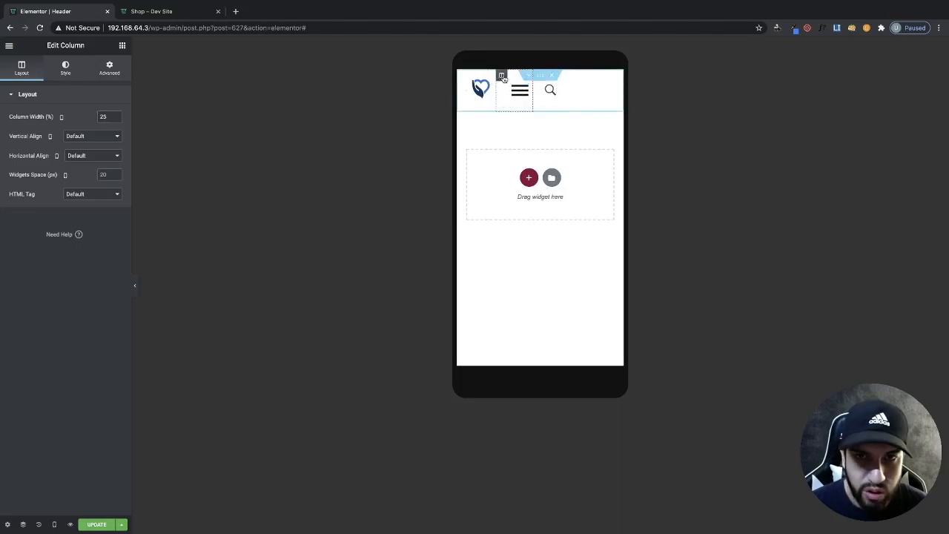
click(116, 116)
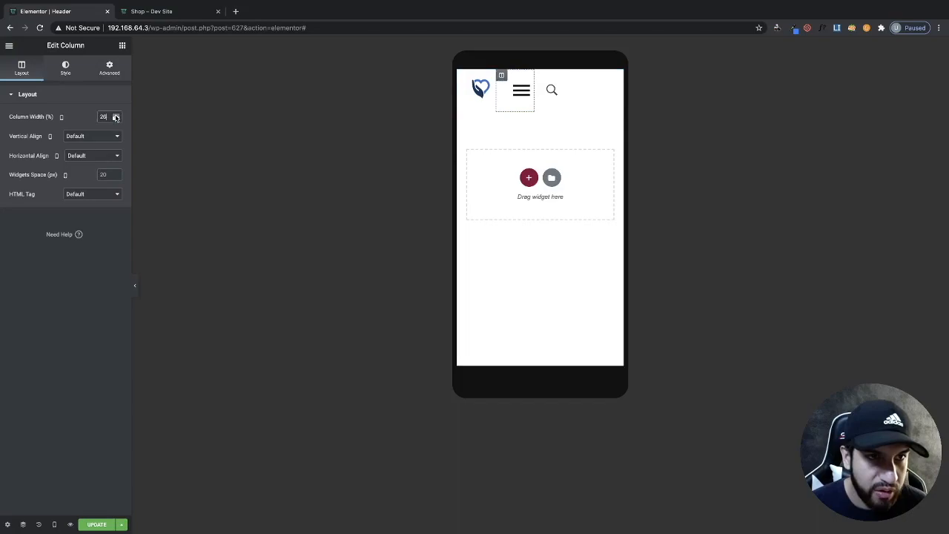
click(116, 117)
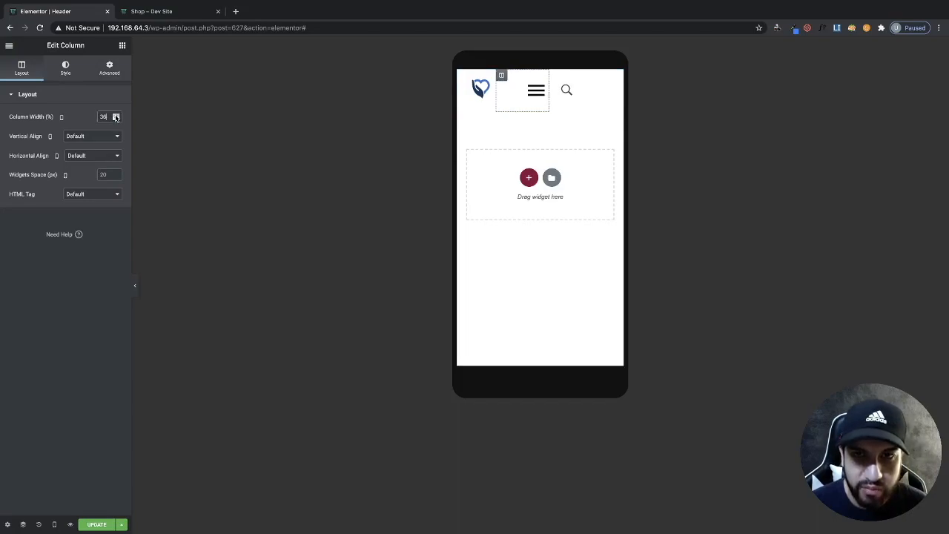
click(116, 116)
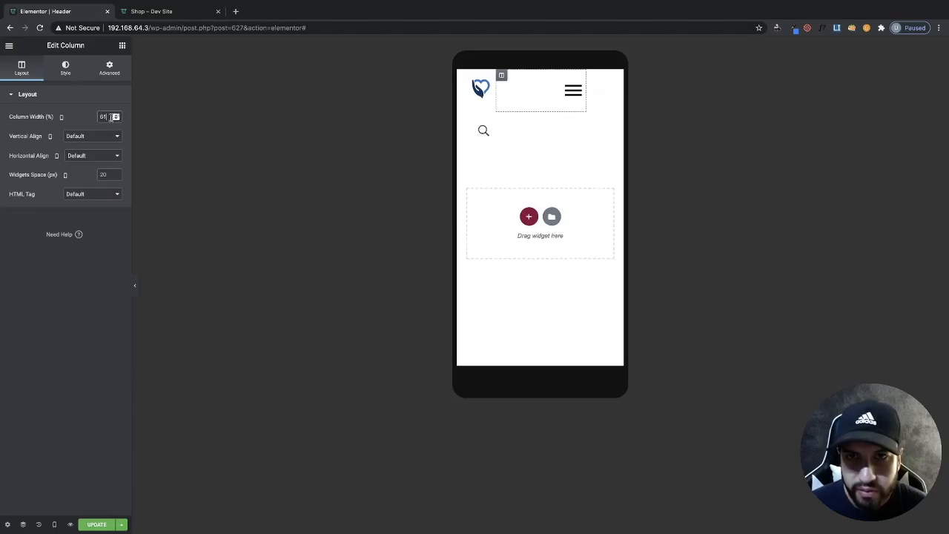
click(115, 119)
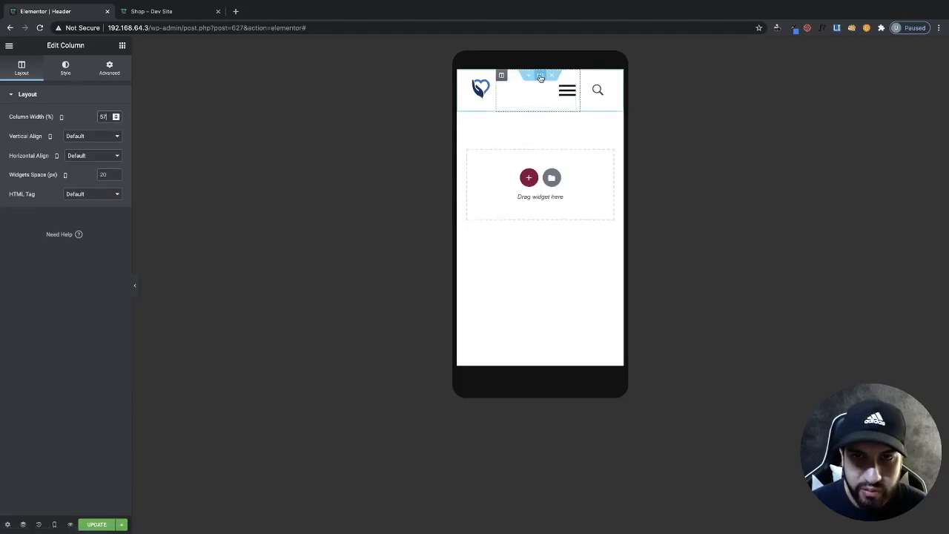
click(540, 77)
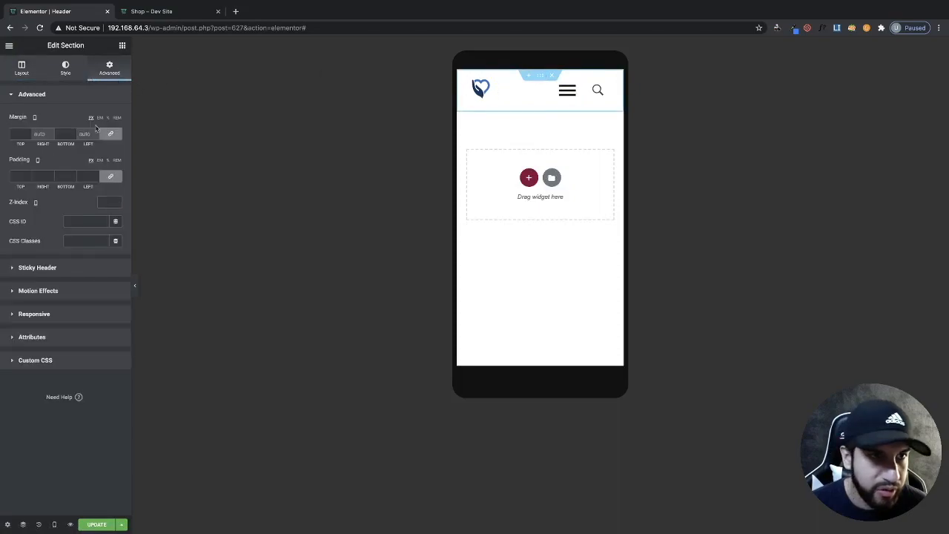
click(111, 175)
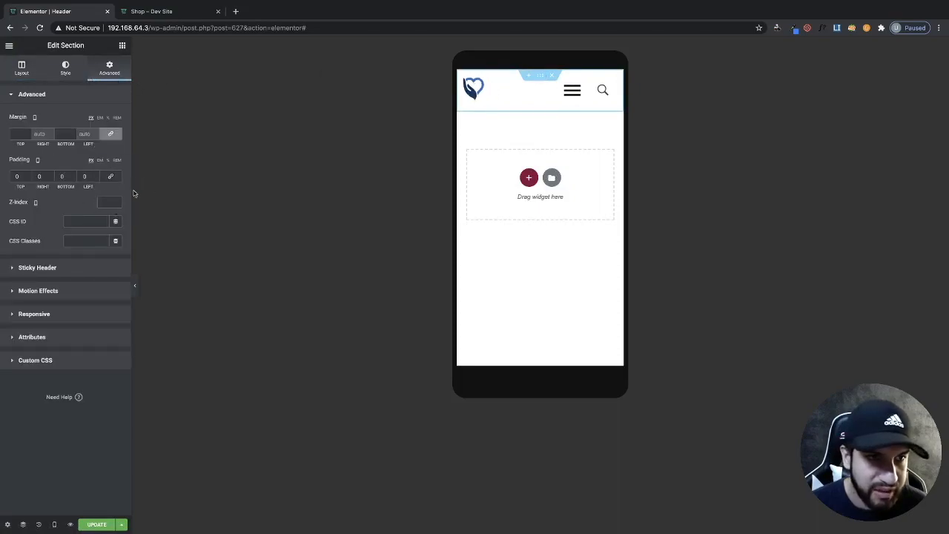
- Set the search column width to 18% and the menu column width to 61%
click(496, 76)
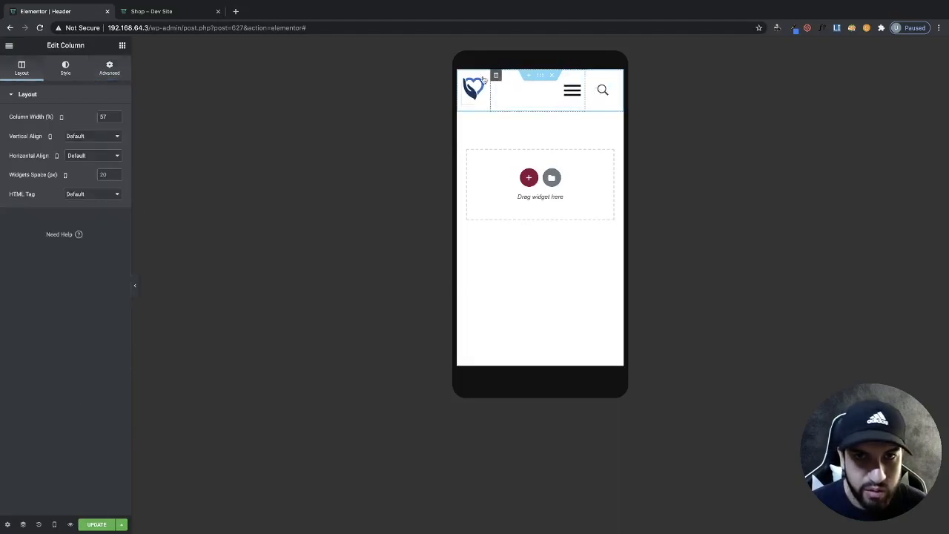
click(116, 117)
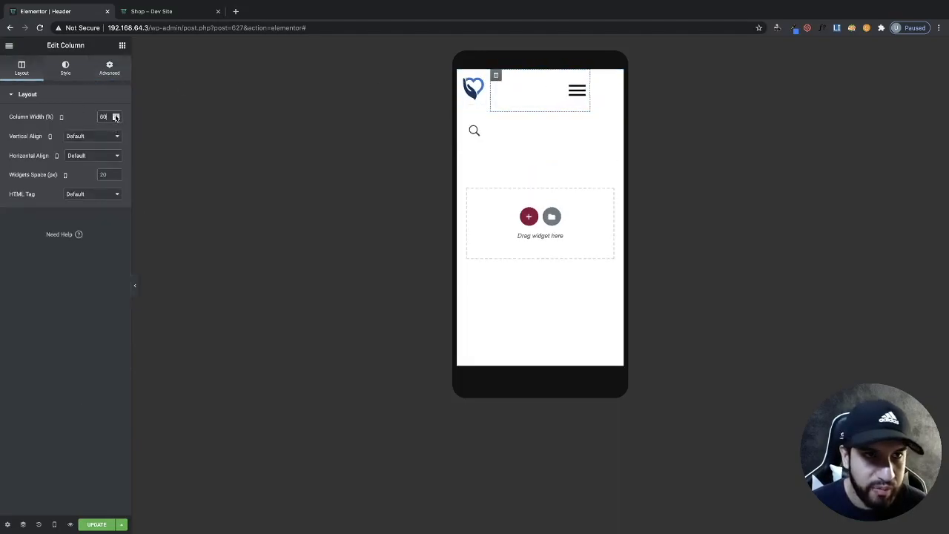
click(462, 117)
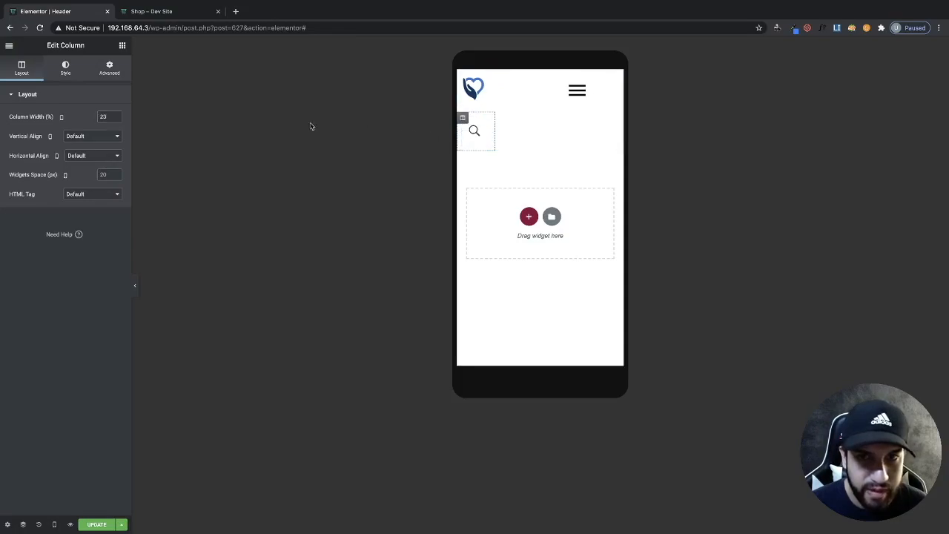
click(116, 120)
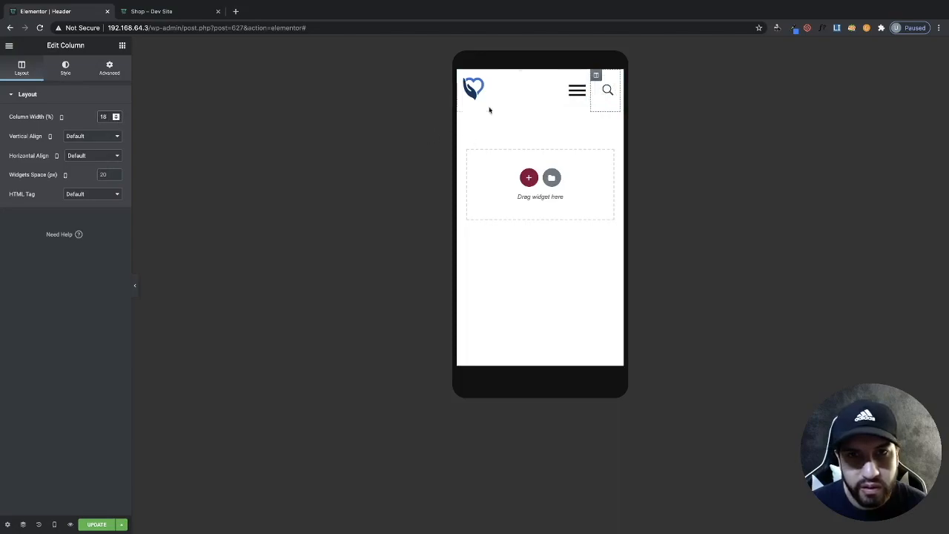
click(492, 107)
click(116, 116)
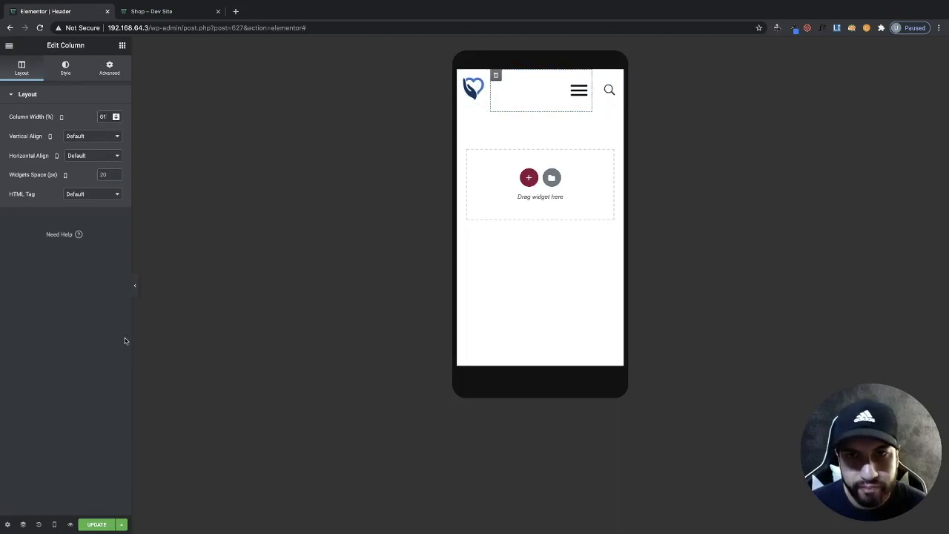
- Set the nav menu's normal mobile toggle icon color to blue
click(134, 288)
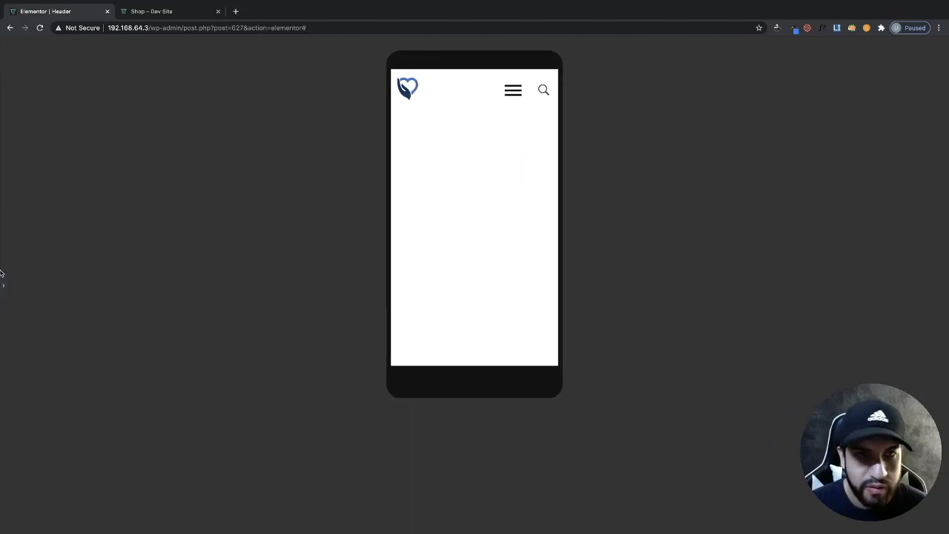
click(2, 284)
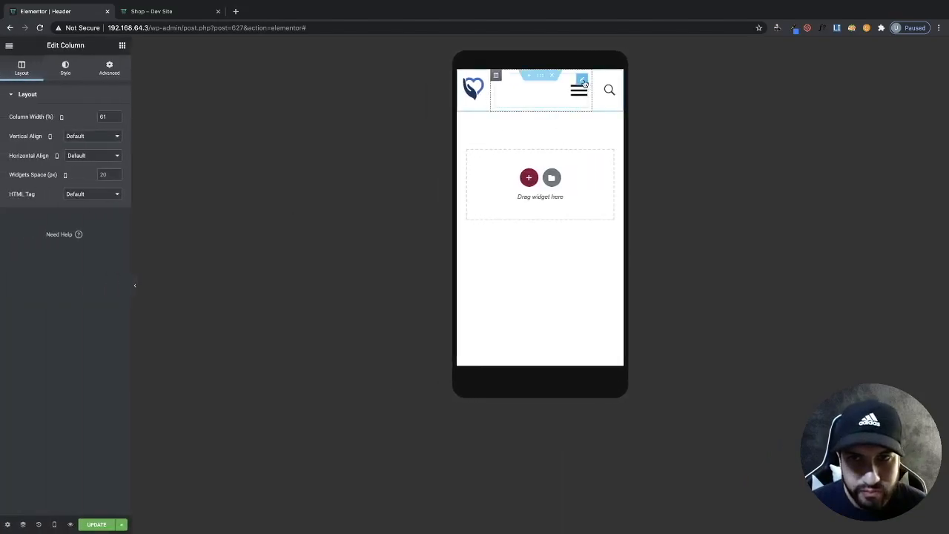
click(583, 80)
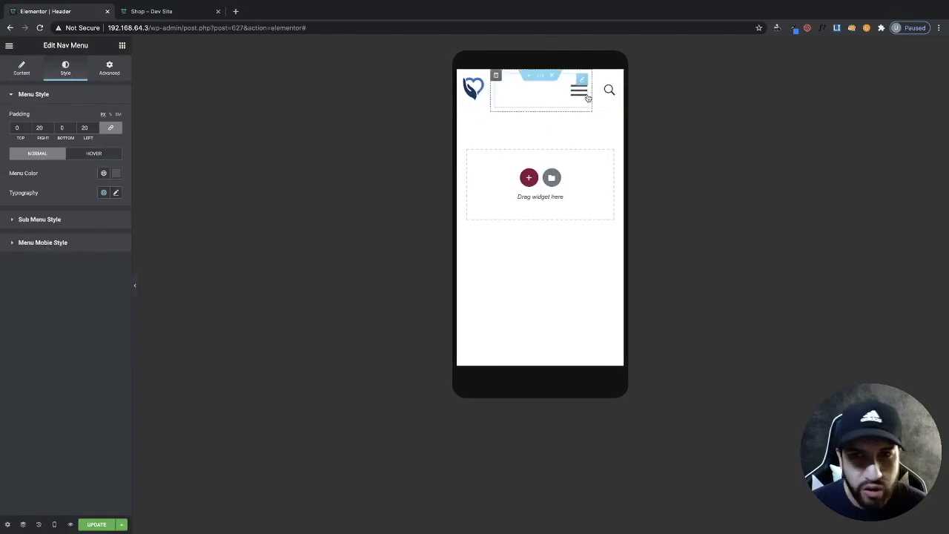
click(45, 242)
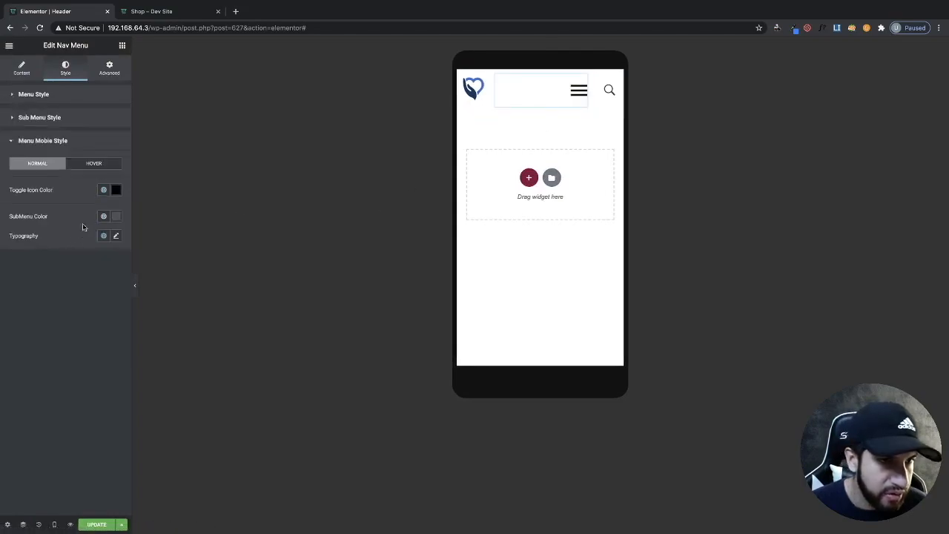
click(115, 190)
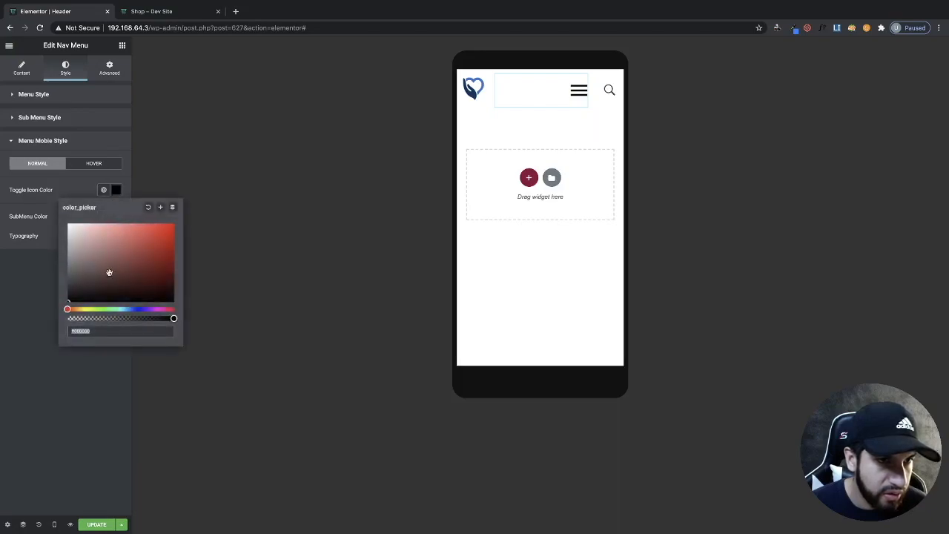
click(156, 236)
drag(147, 267, 191, 218)
click(131, 308)
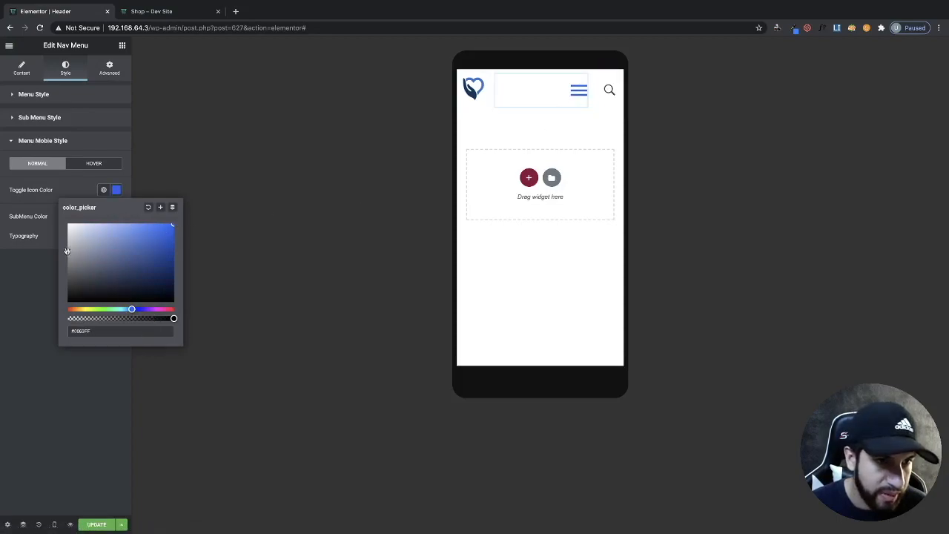
- Set the normal mobile toggle icon color to black
drag(67, 278, 65, 286)
click(17, 291)
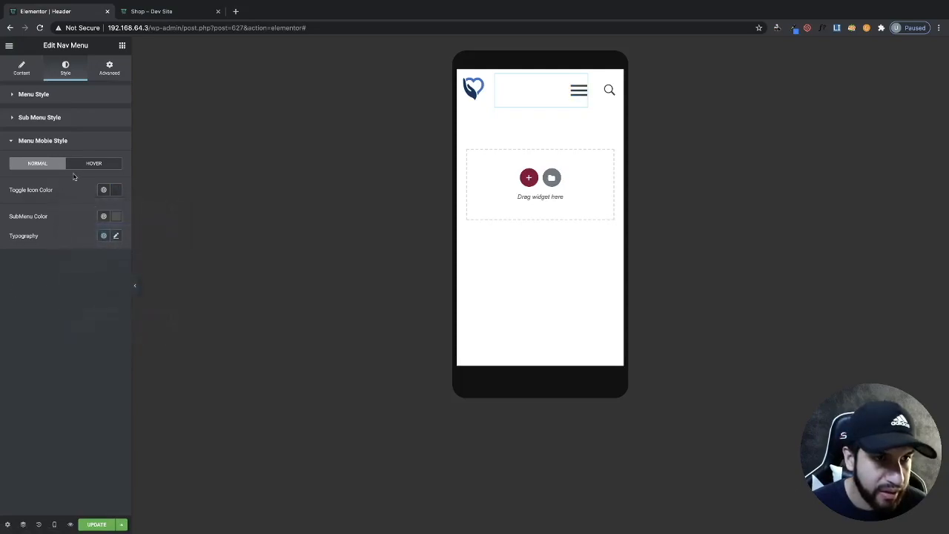
- Pick a hover color for the mobile toggle icon
click(93, 163)
click(115, 190)
drag(72, 284, 64, 288)
click(574, 95)
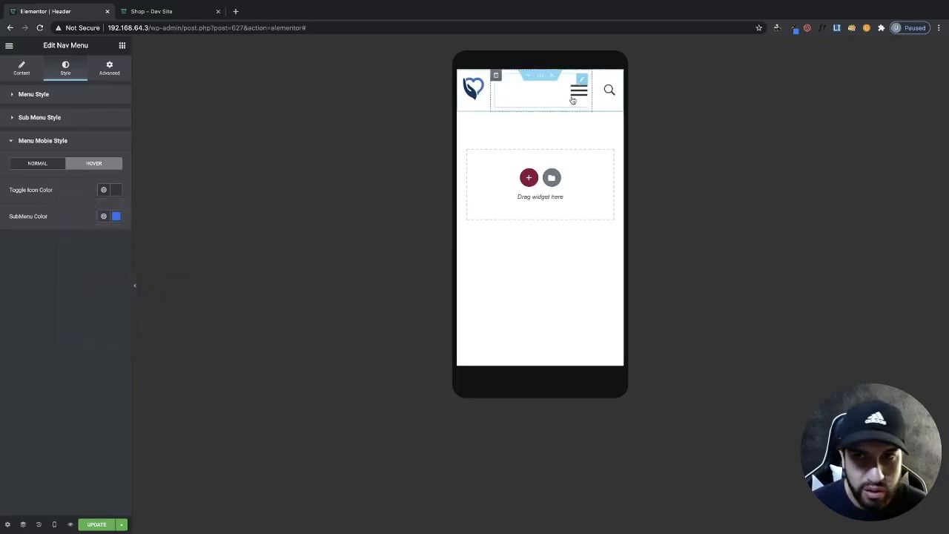
- Open and close the mobile menu in the canvas, then update the header
click(575, 98)
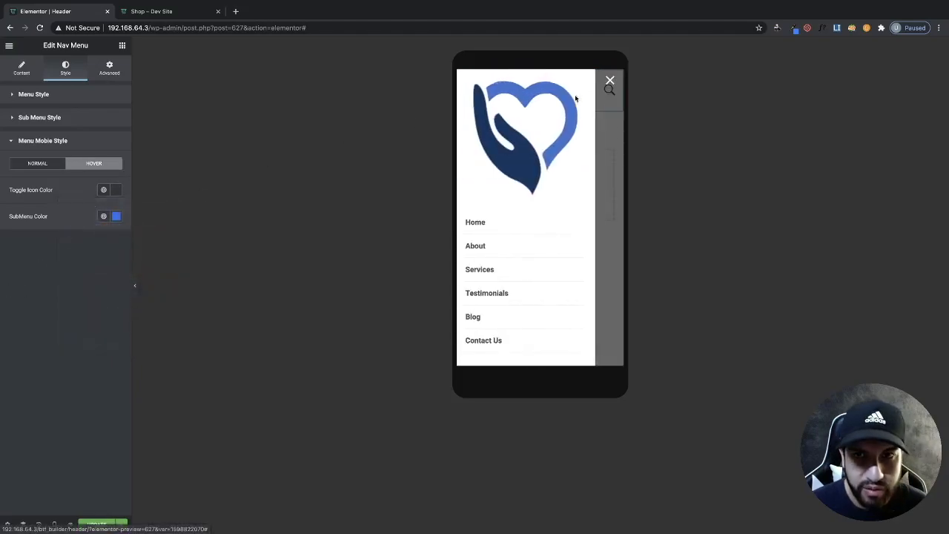
click(610, 83)
click(96, 524)
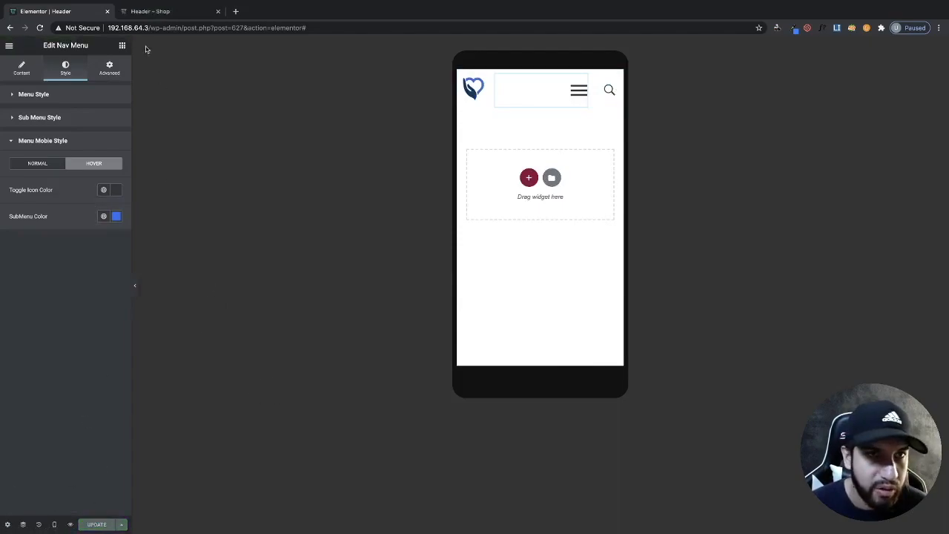
- Switch to the live site tab, reload the home page and open the browser's developer tools
click(146, 12)
click(417, 79)
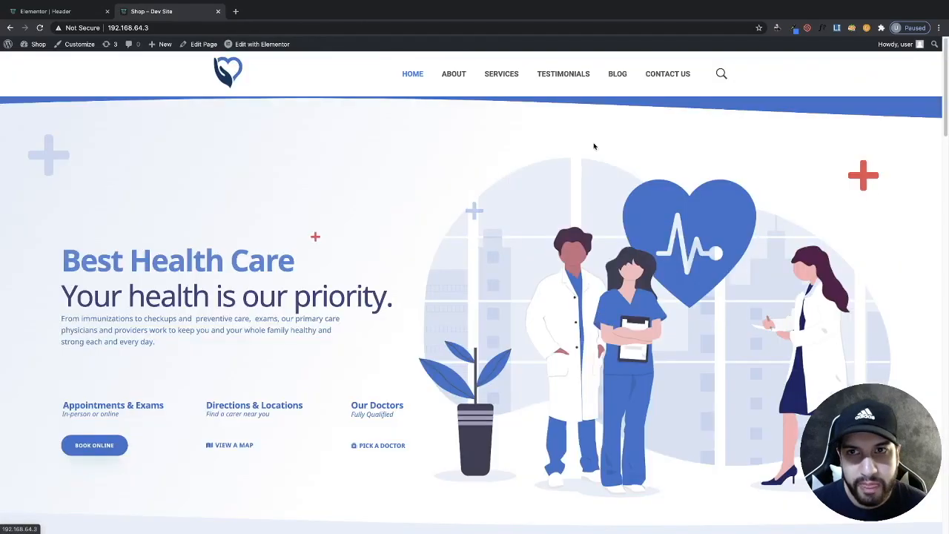
right_click(402, 175)
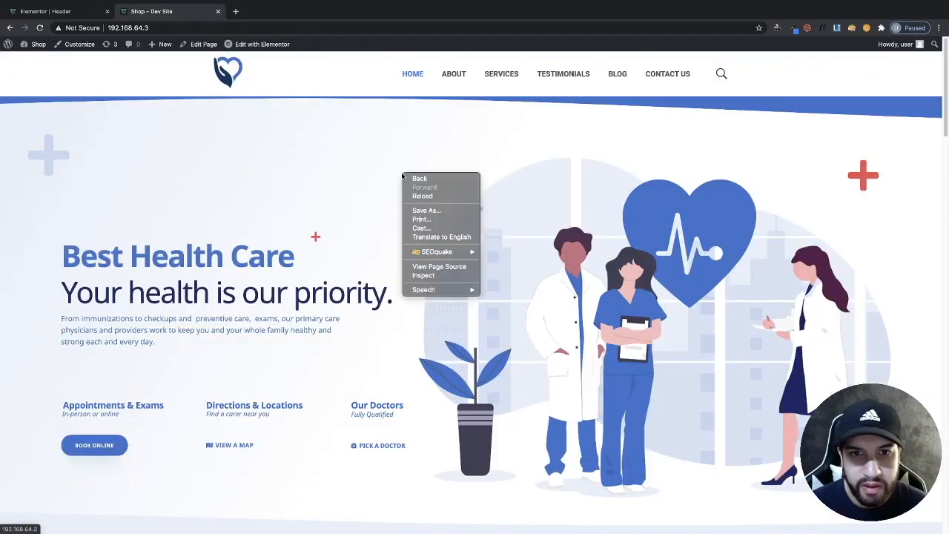
click(421, 279)
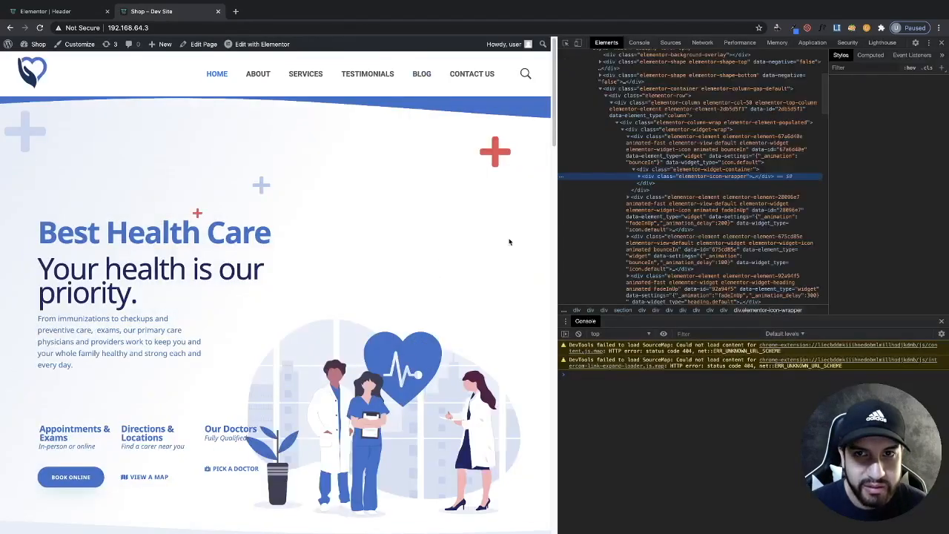
- Narrow the live page to mobile width to test the menu toggle, then close the developer tools
drag(560, 214, 161, 152)
click(123, 79)
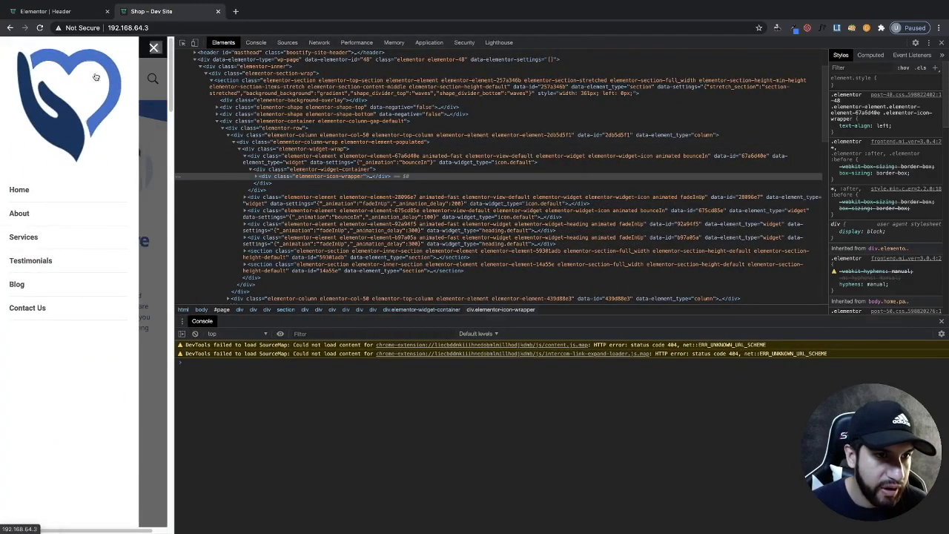
click(154, 48)
drag(175, 149, 330, 152)
click(941, 43)
scroll(554, 180, up, 1)
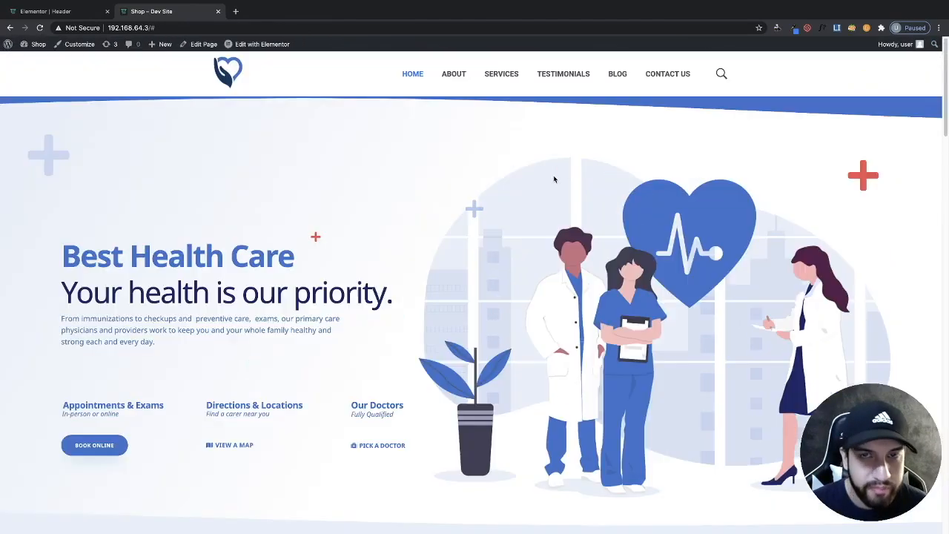
- Return to the header editor in desktop view and enable Sticky Header on the header section
click(54, 12)
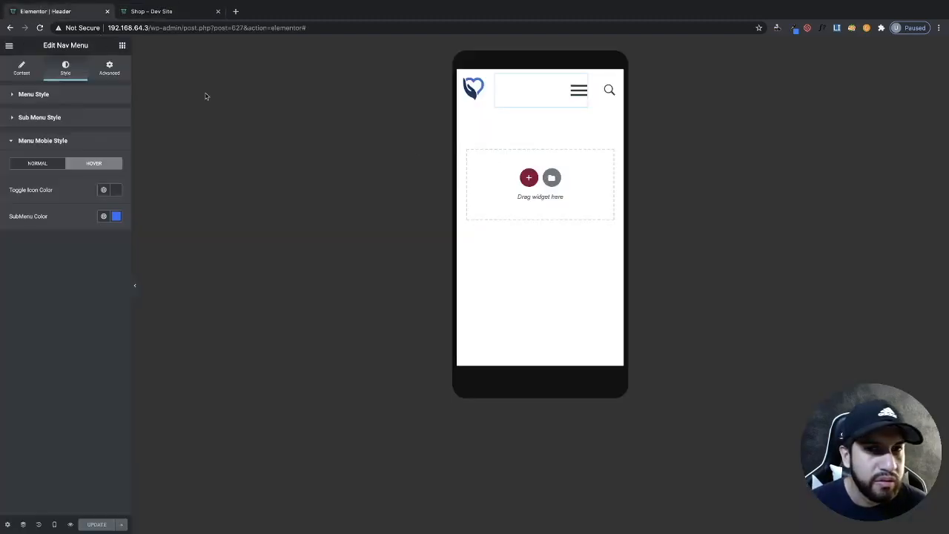
mouse_move(56, 522)
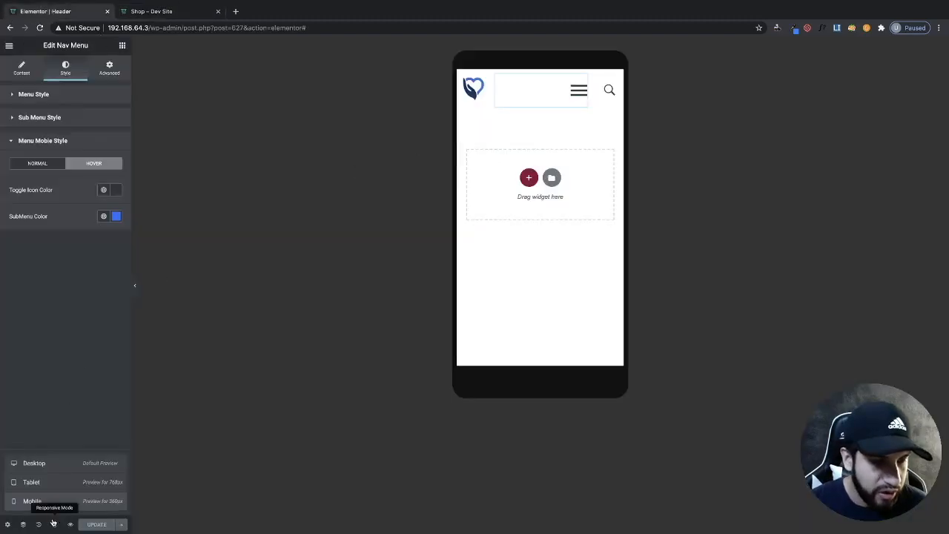
click(52, 467)
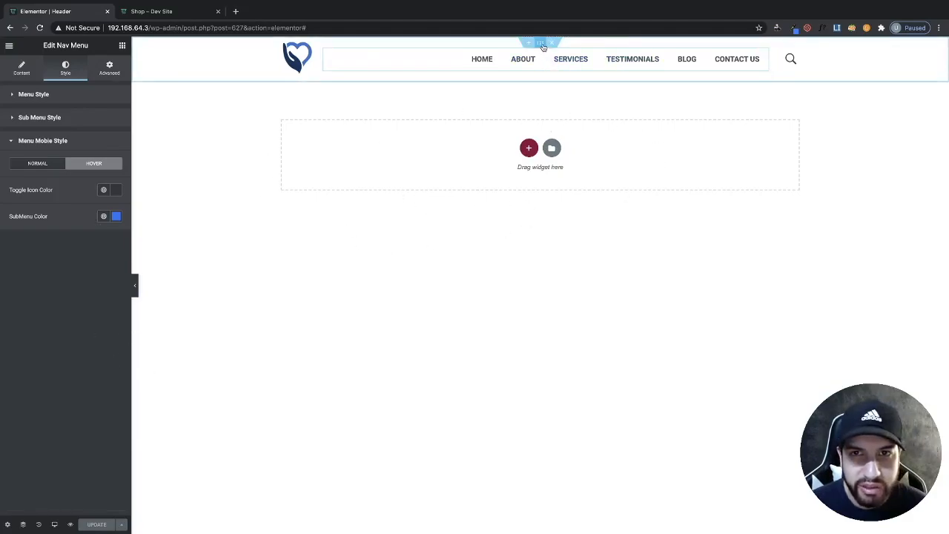
click(543, 45)
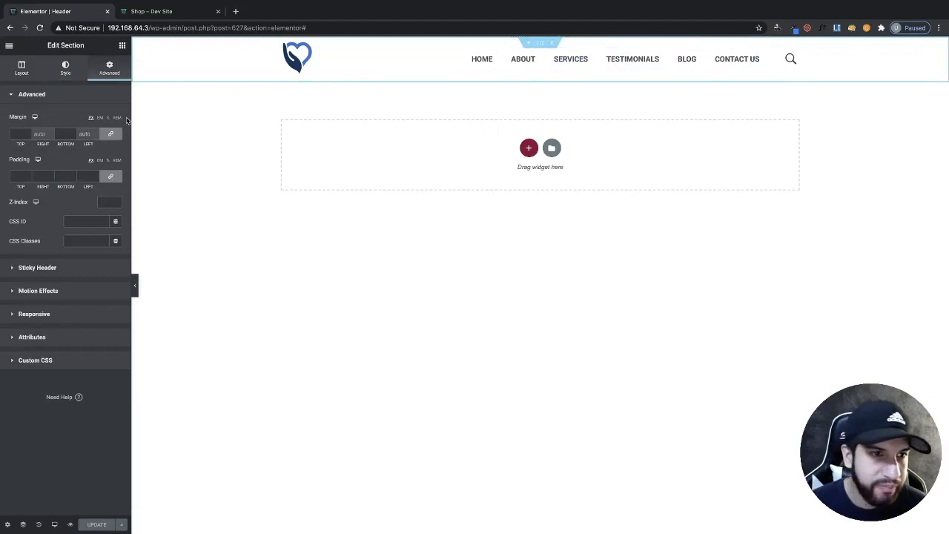
click(24, 268)
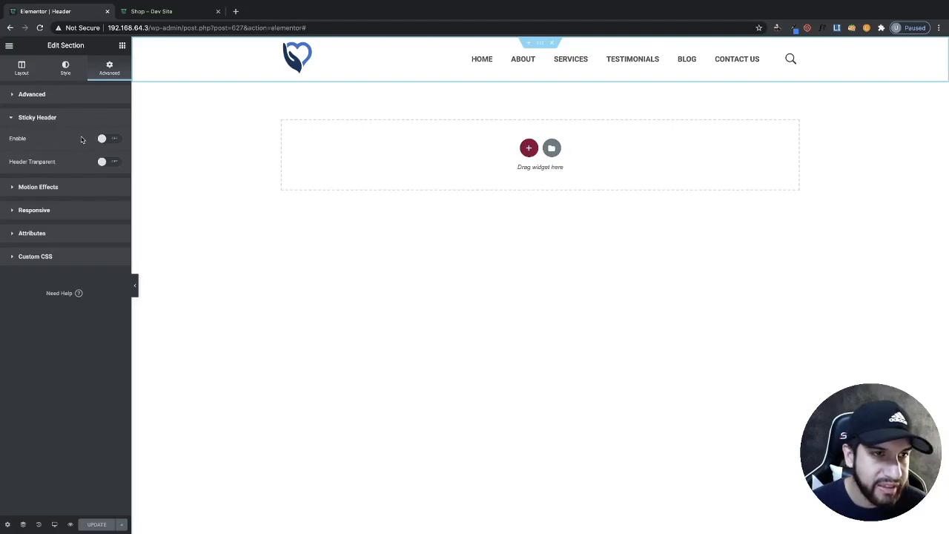
click(106, 140)
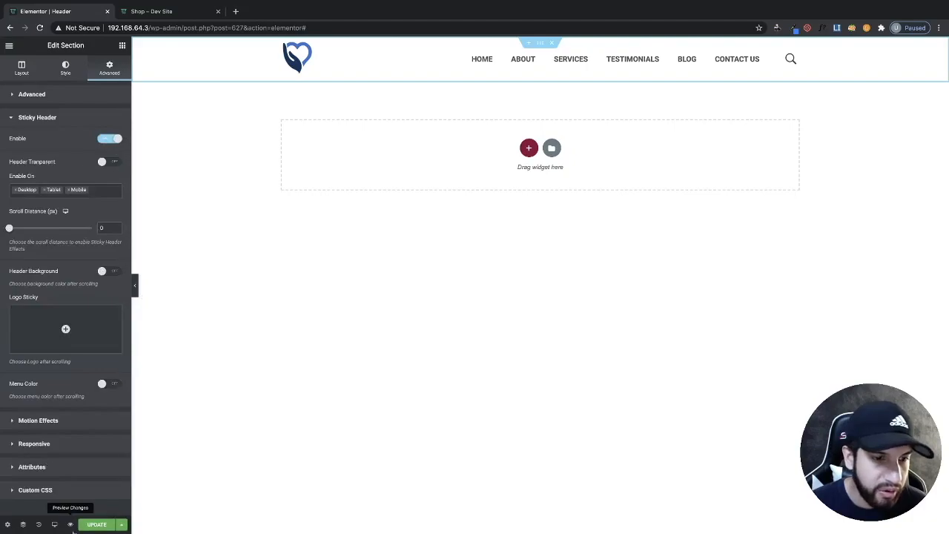
- Update the header and reload the live home page
click(88, 525)
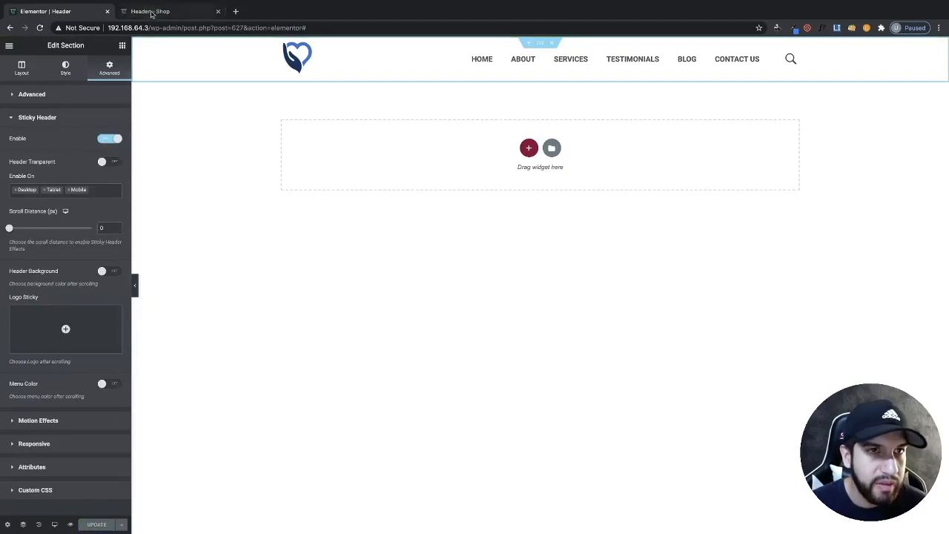
click(160, 13)
click(422, 78)
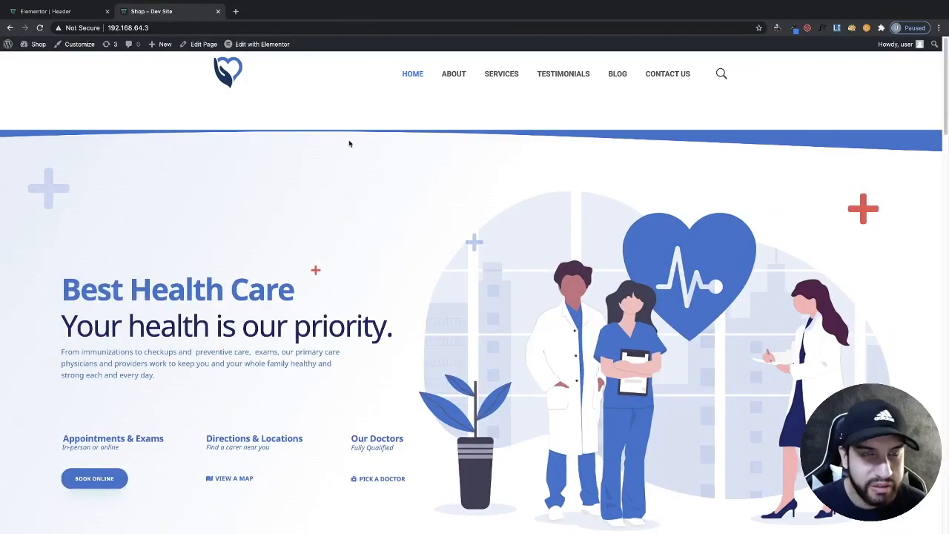
- Edit the home page with Elementor, set its hero section's top margin to -36 and update it
click(249, 45)
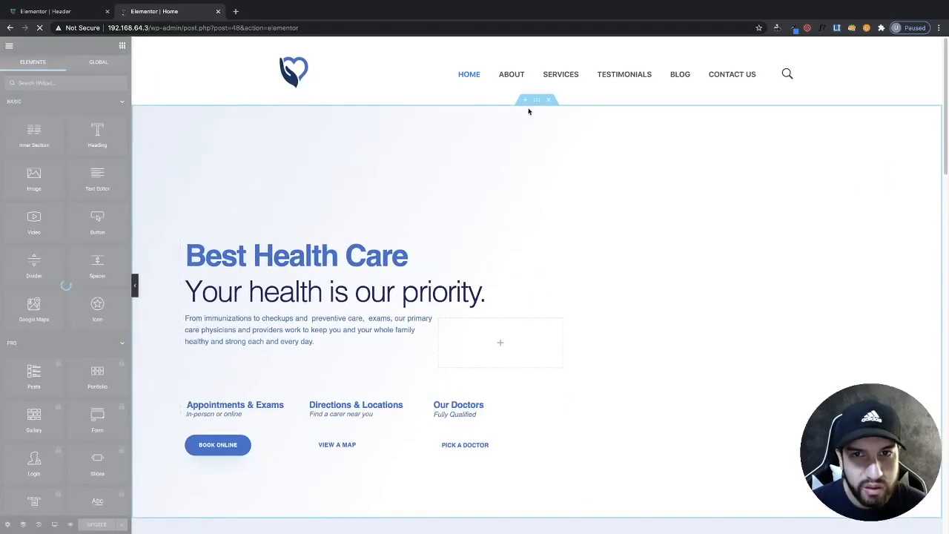
click(536, 99)
click(110, 68)
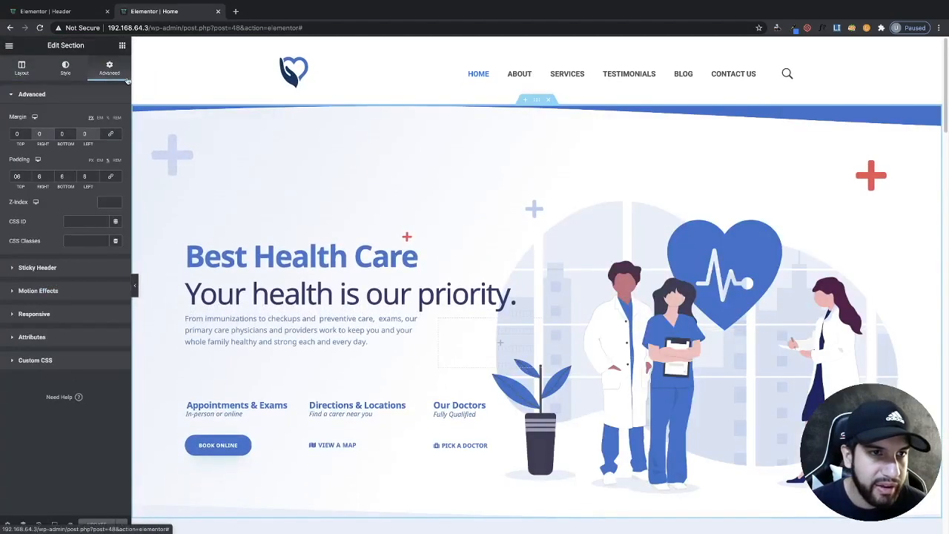
click(27, 136)
click(27, 136)
click(27, 136)
click(89, 527)
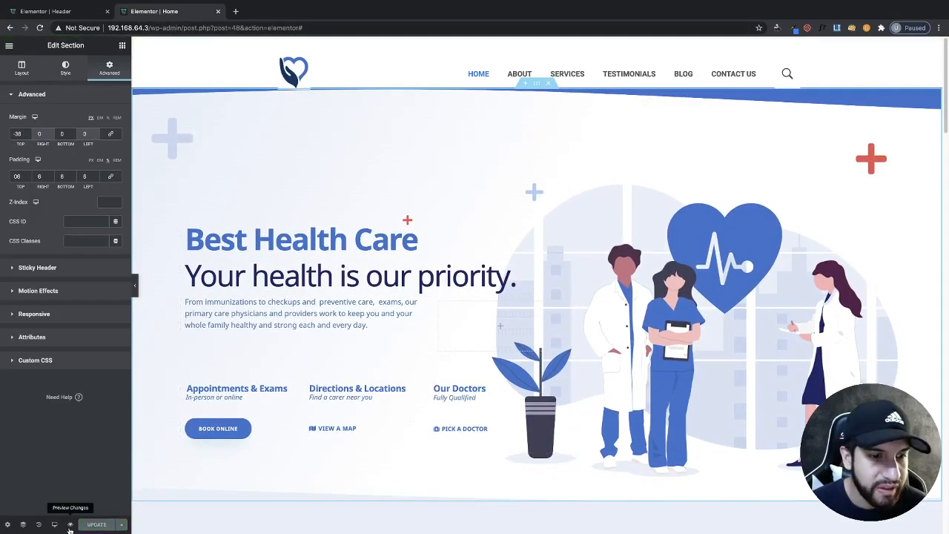
- Preview the home page and scroll through it to check the sticky header
click(70, 524)
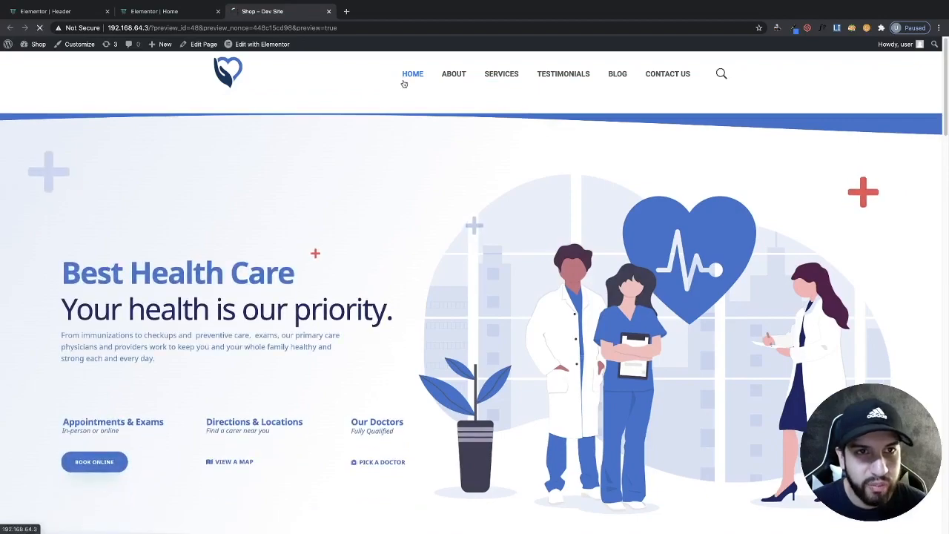
scroll(567, 258, down, 3)
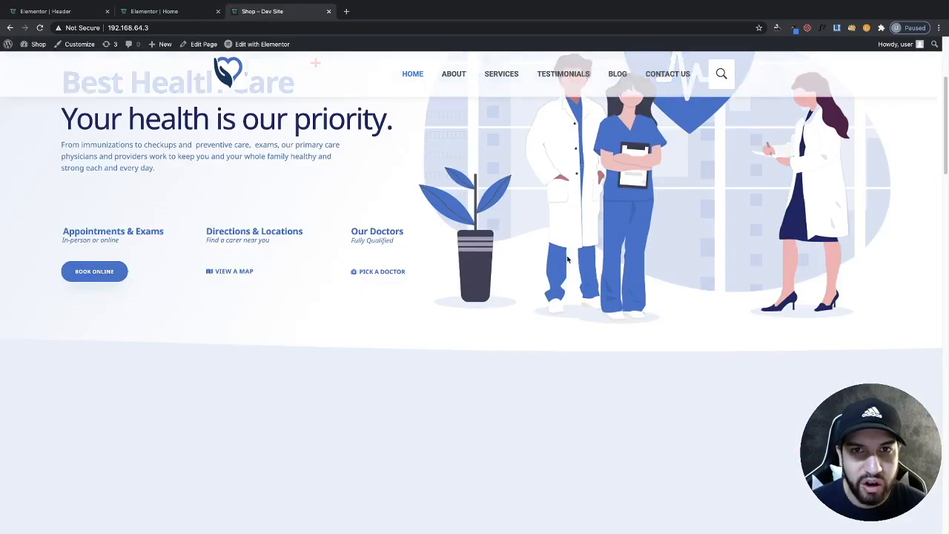
scroll(567, 259, down, 10)
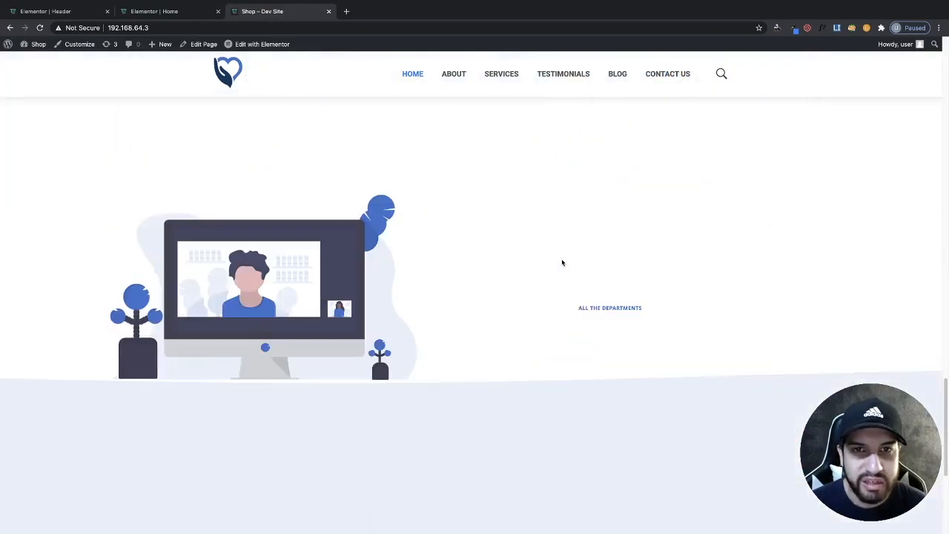
scroll(560, 259, up, 10)
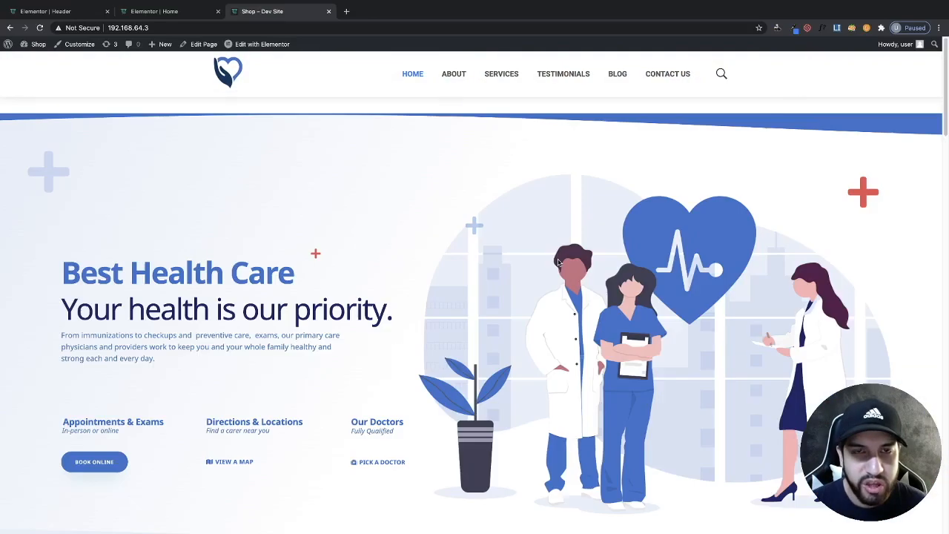
scroll(556, 260, down, 10)
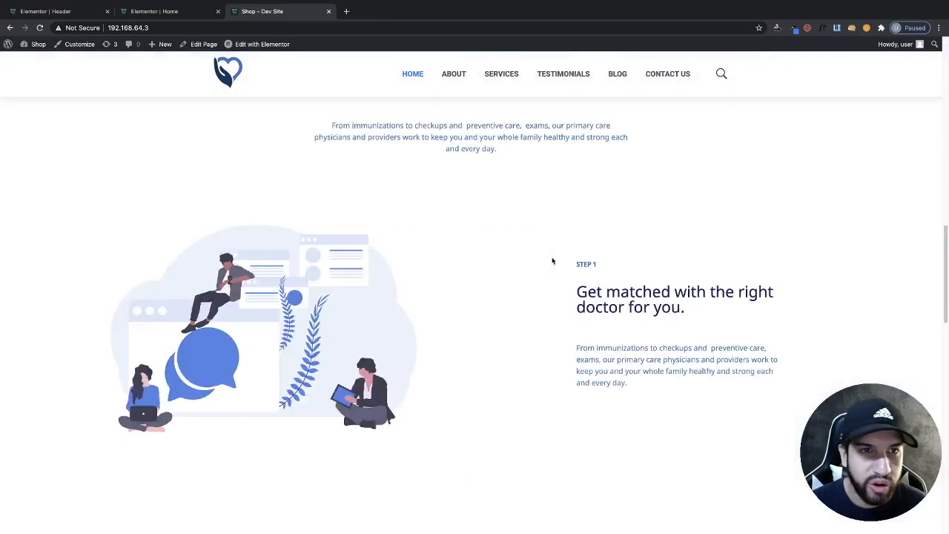
scroll(552, 260, down, 8)
scroll(551, 260, up, 3)
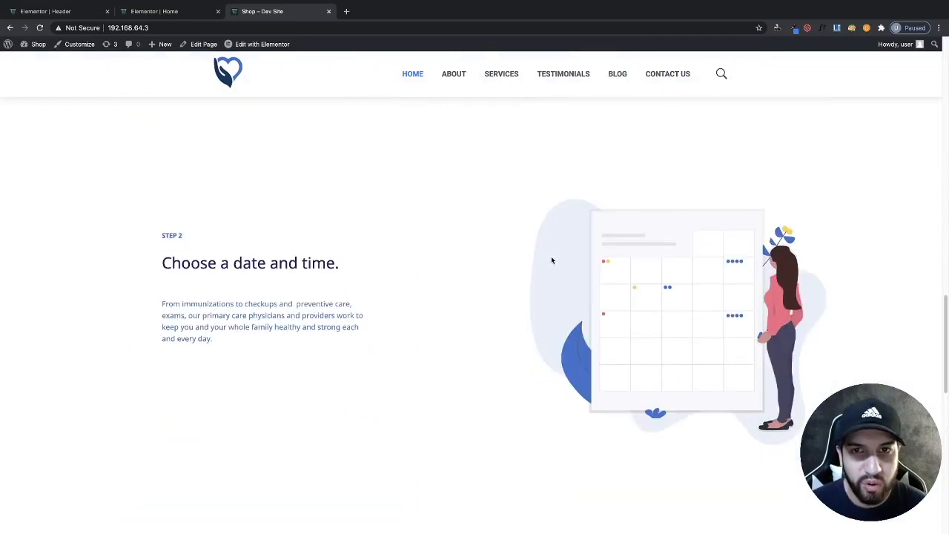
scroll(551, 260, up, 10)
scroll(545, 258, down, 8)
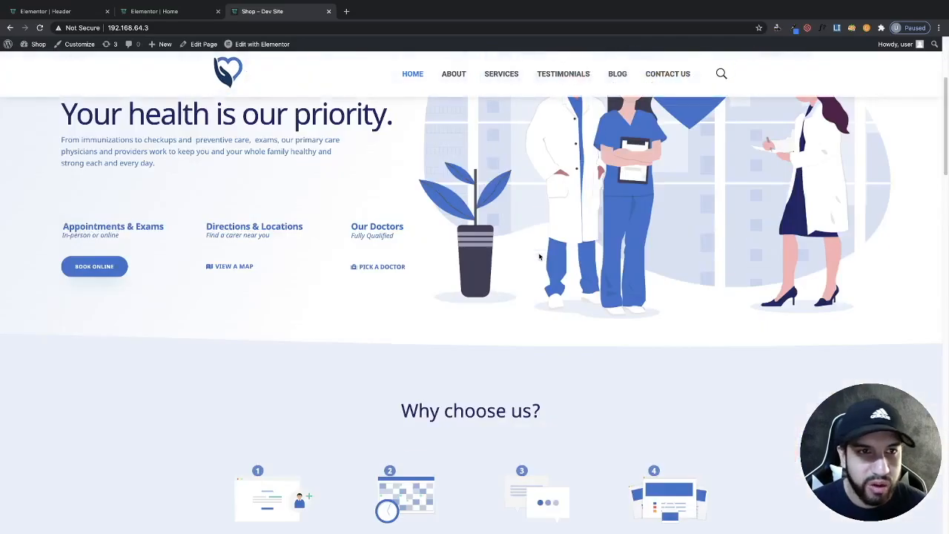
scroll(540, 256, down, 10)
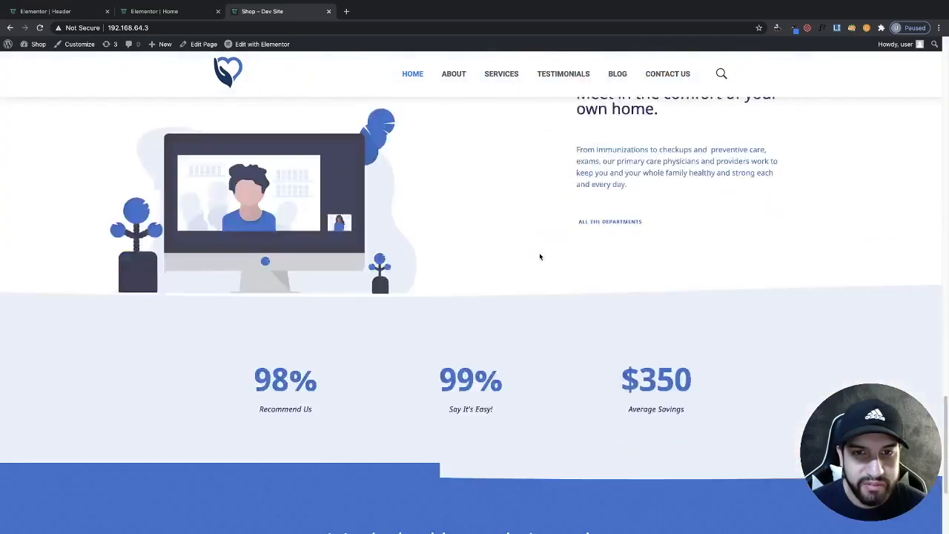
scroll(539, 257, up, 4)
scroll(539, 256, up, 8)
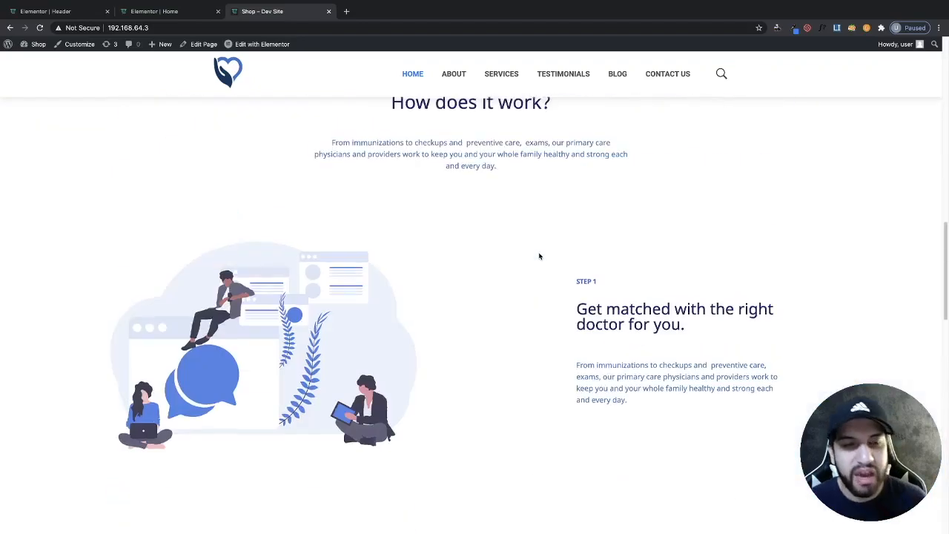
scroll(540, 256, up, 5)
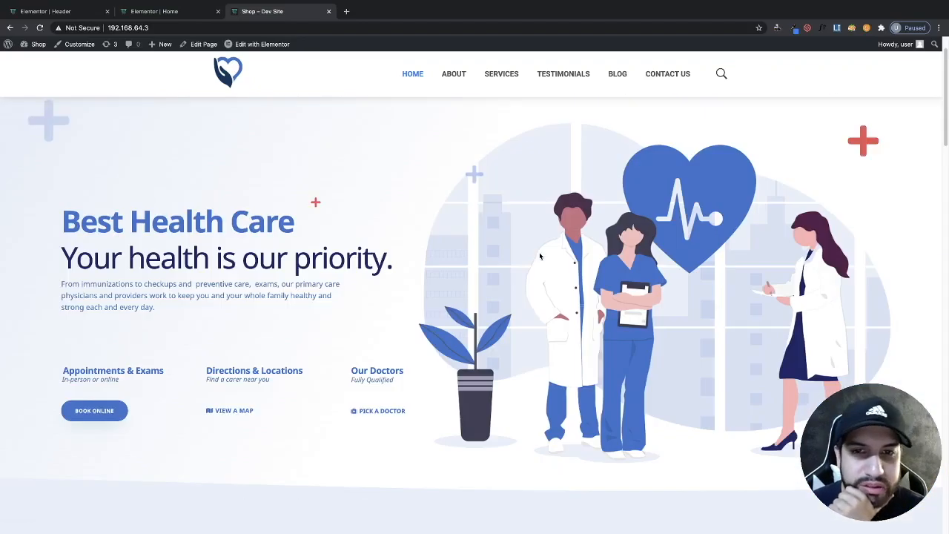
scroll(541, 256, up, 1)
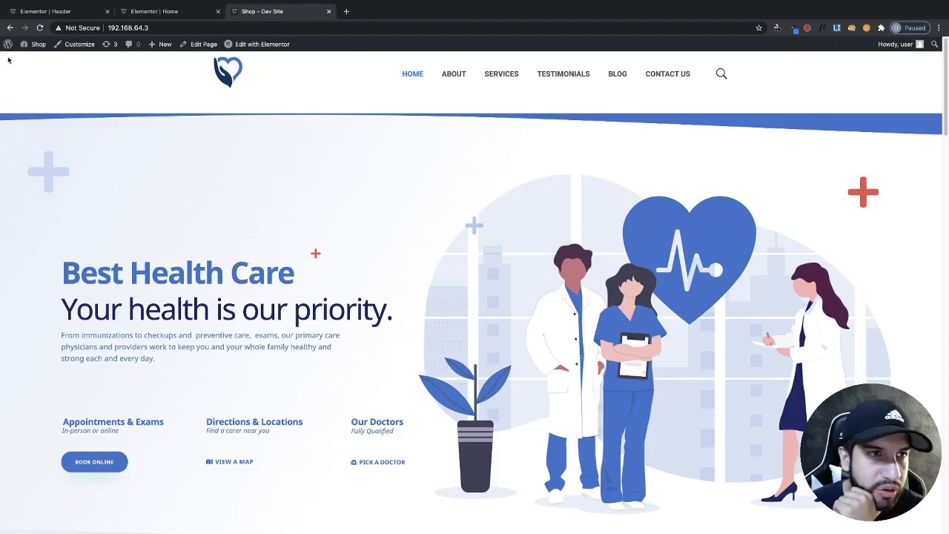
- Check the hero section's Sticky Header settings, close the preview tab and return to the header editor
click(149, 11)
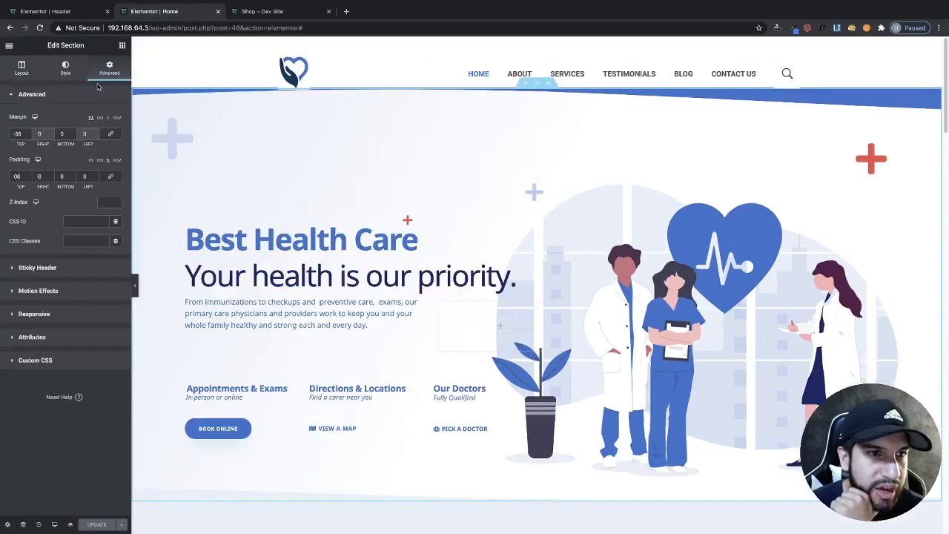
click(43, 268)
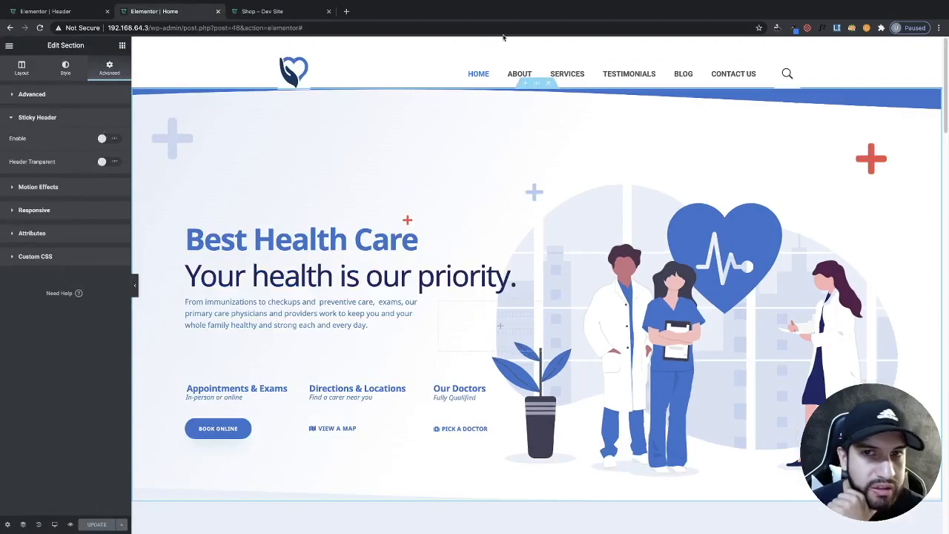
click(217, 11)
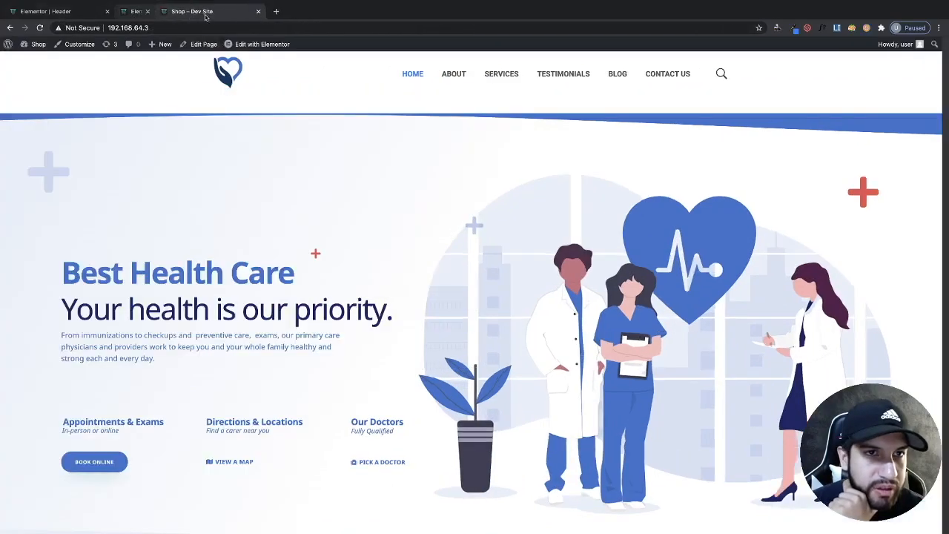
click(77, 13)
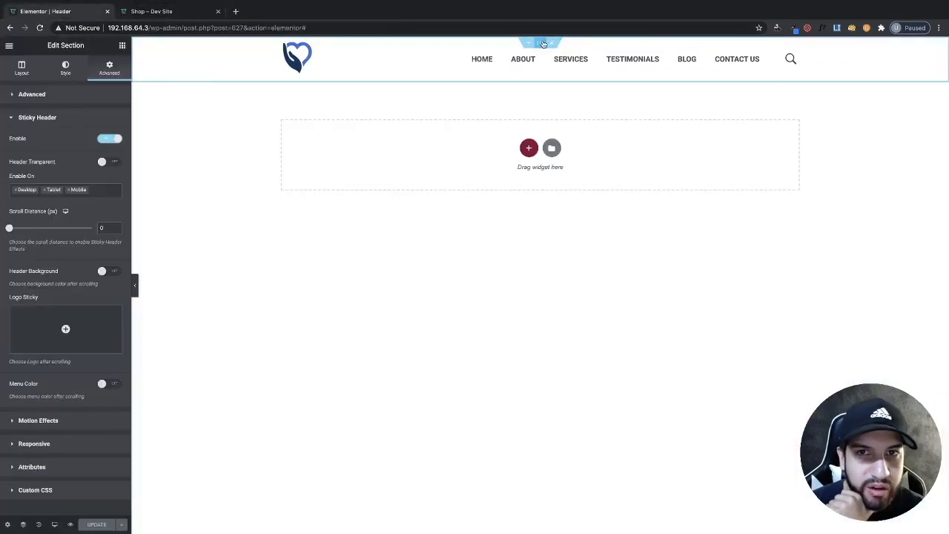
- Disable the header section's Sticky Header and update the header
click(110, 139)
click(96, 524)
- Edit the home page with Elementor, reset its hero section's top margin to 0 and update it
click(175, 10)
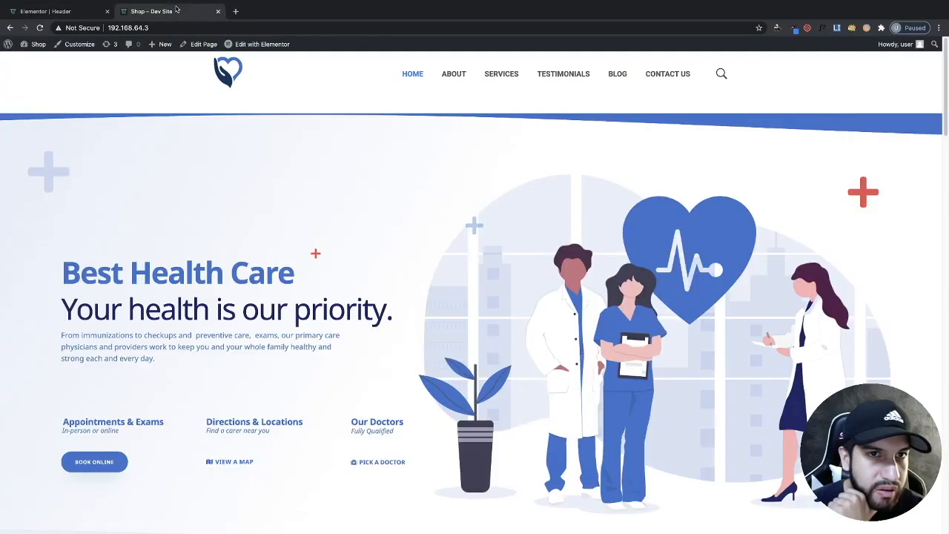
click(423, 82)
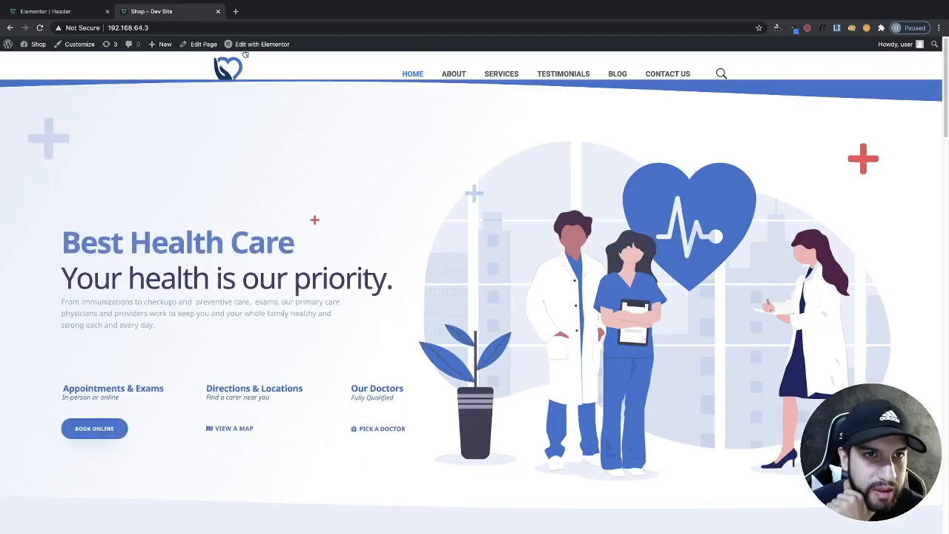
click(250, 46)
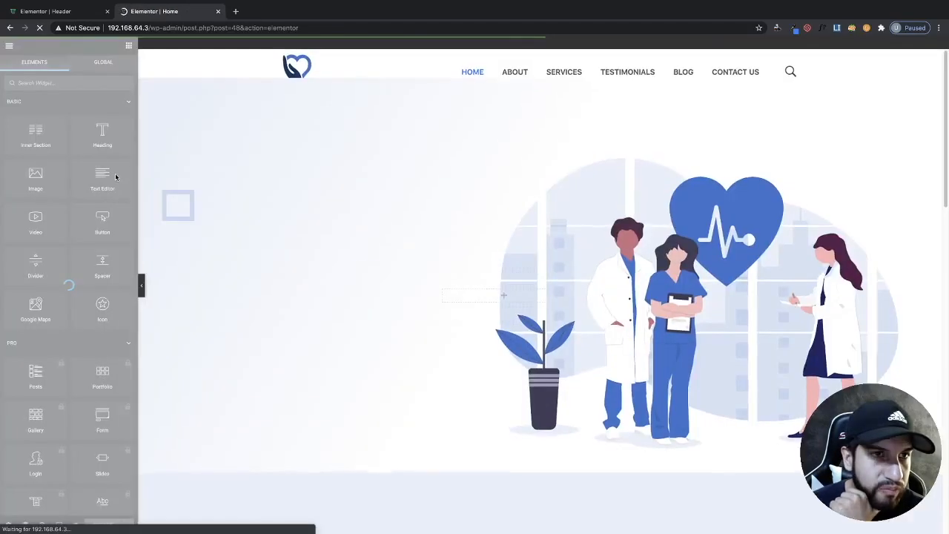
click(528, 59)
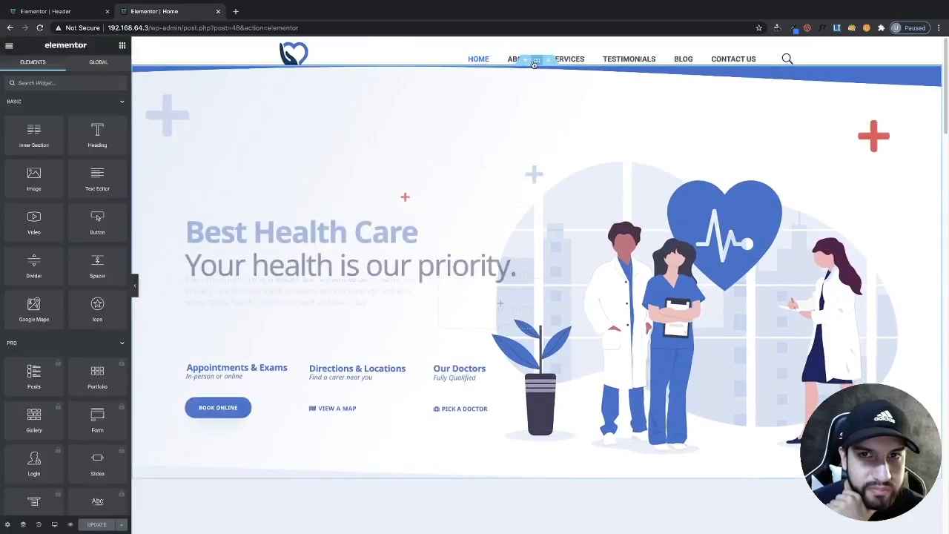
click(109, 68)
drag(26, 134, 2, 136)
text(0)
click(97, 524)
- Preview the home page, then close the preview and home page editor tabs
click(69, 525)
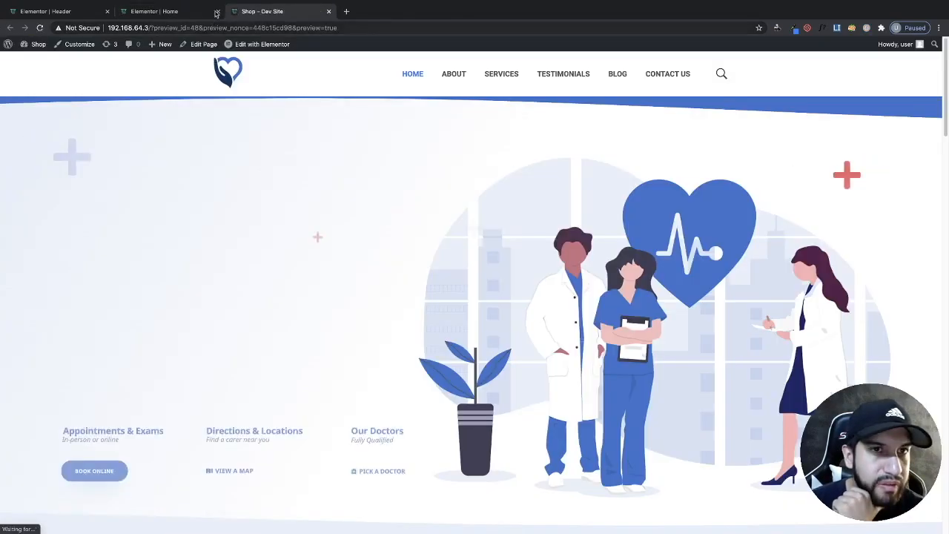
click(216, 13)
click(216, 12)
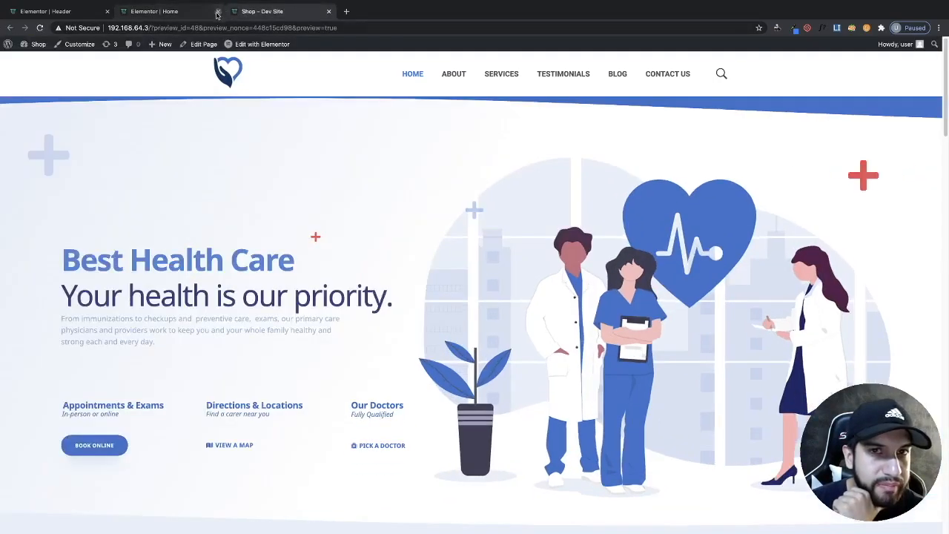
click(407, 76)
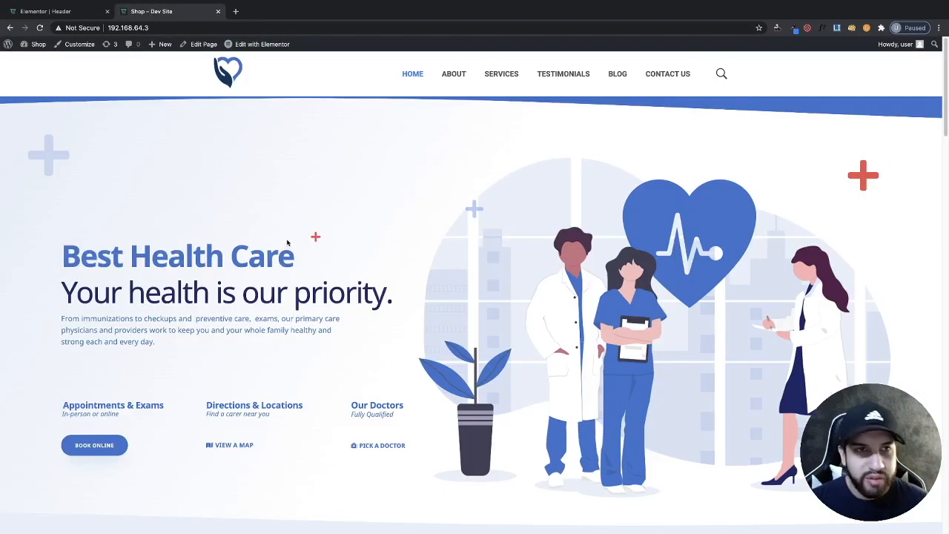
click(107, 11)
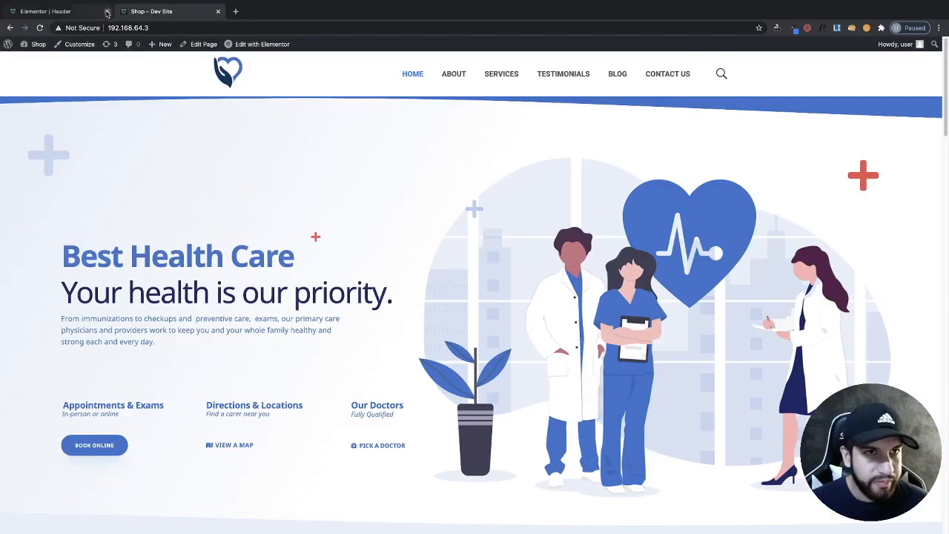
- Create a new Boostify Header Footer Builder template named Footer with the Footer template type
click(31, 62)
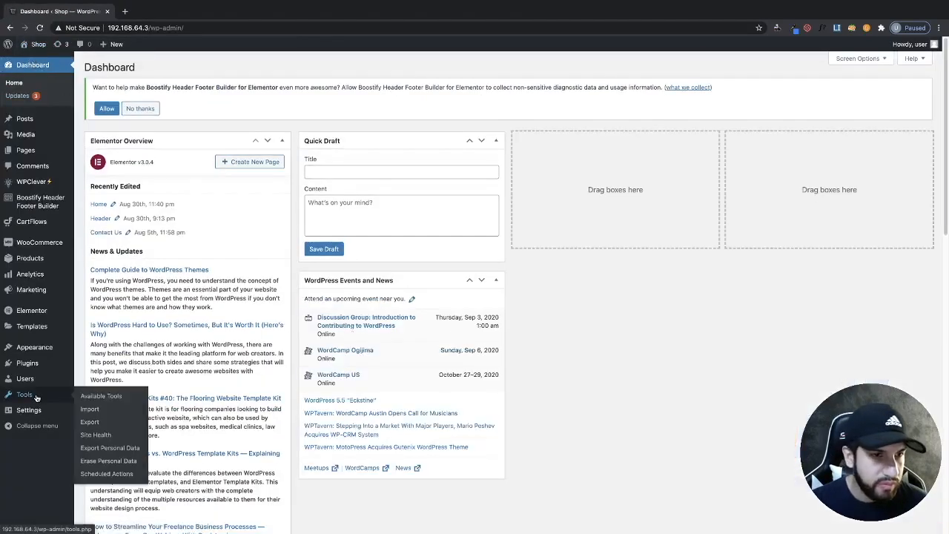
mouse_move(35, 342)
mouse_move(42, 207)
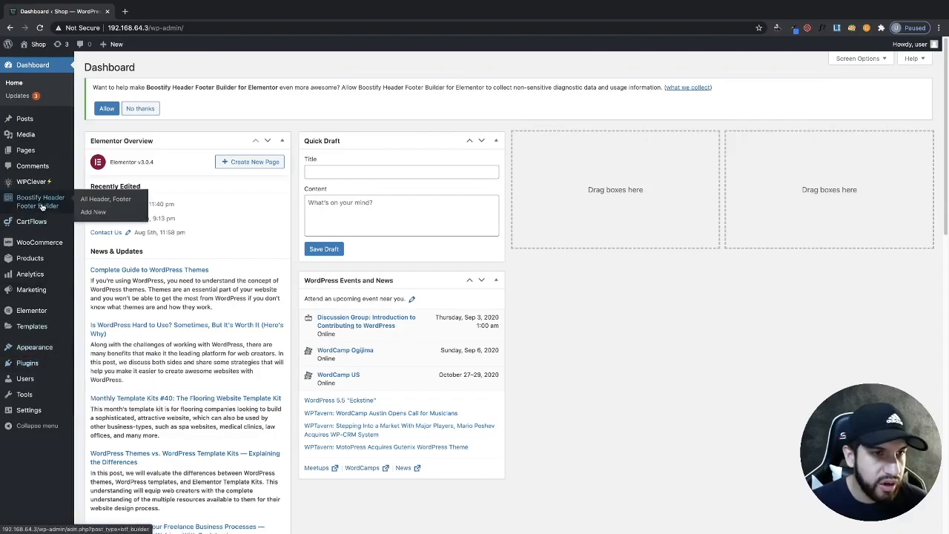
click(42, 206)
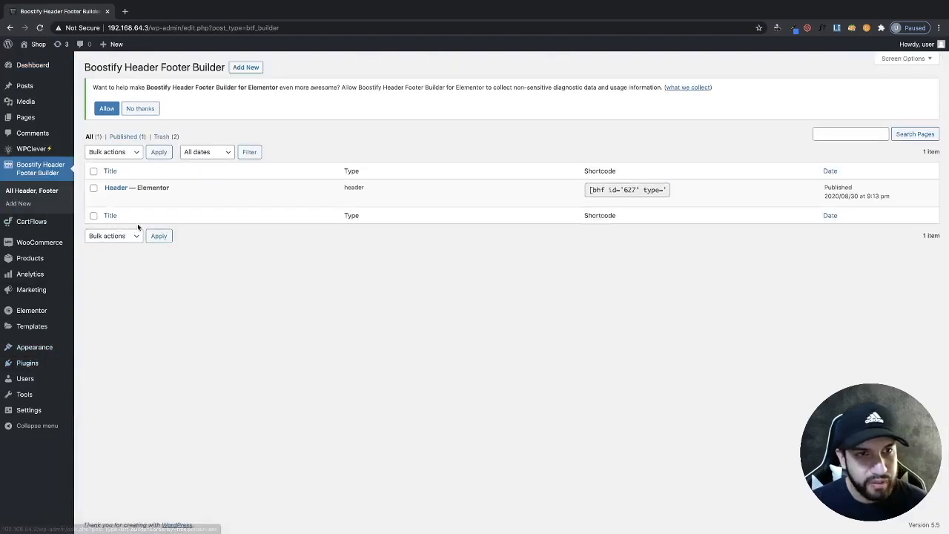
click(246, 67)
click(424, 170)
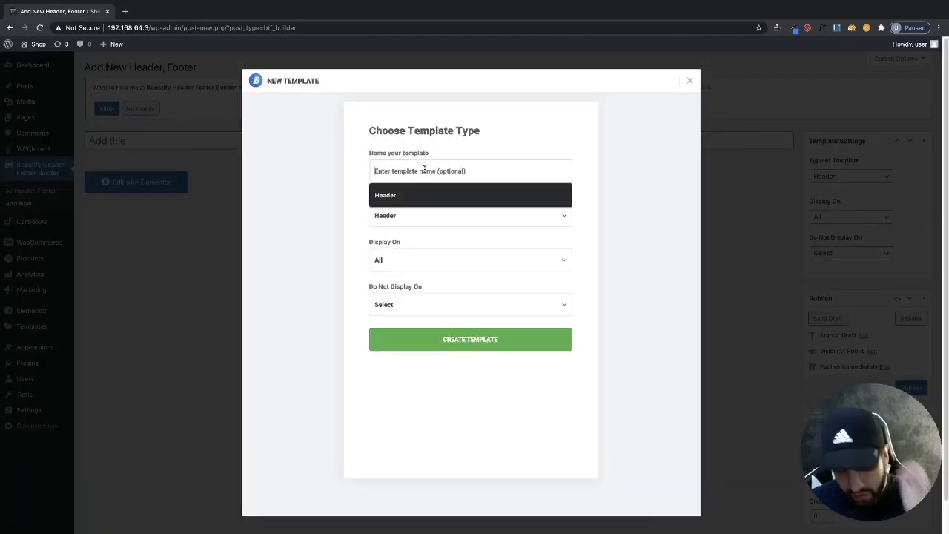
text(Footer)
click(287, 294)
click(435, 215)
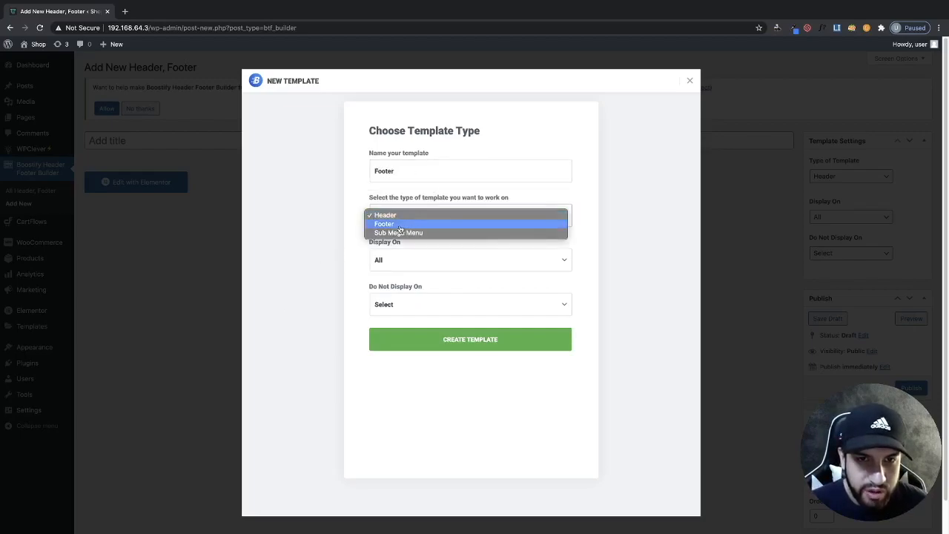
click(393, 224)
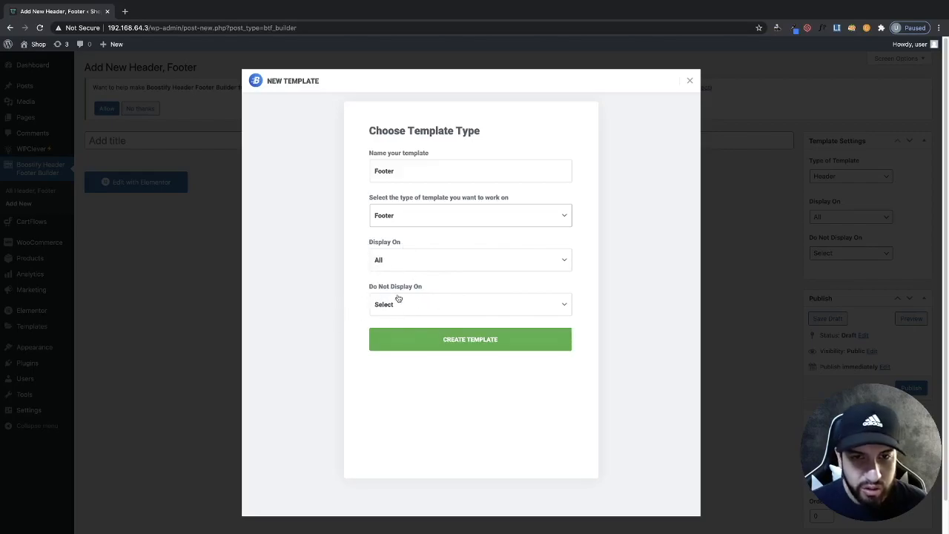
click(470, 339)
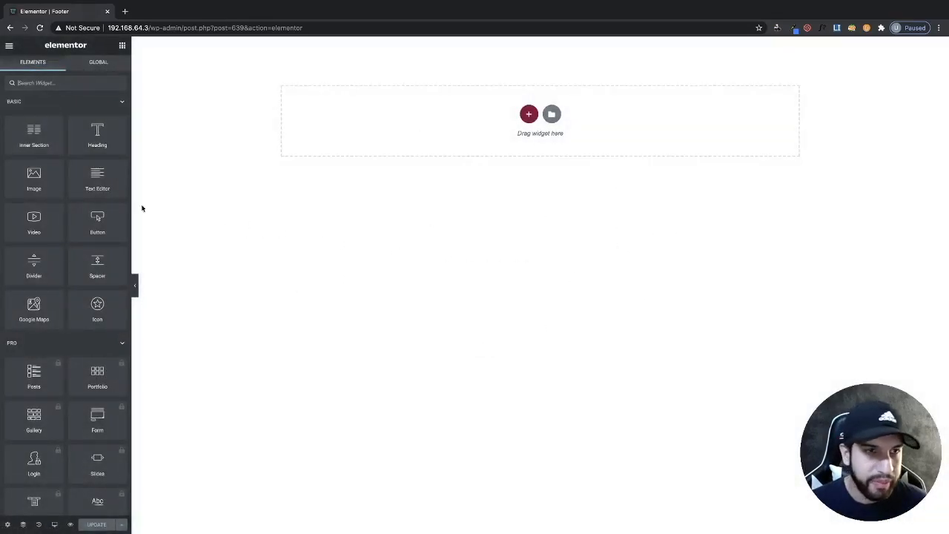
- Add a two-column section to the footer and narrow its left column
click(529, 116)
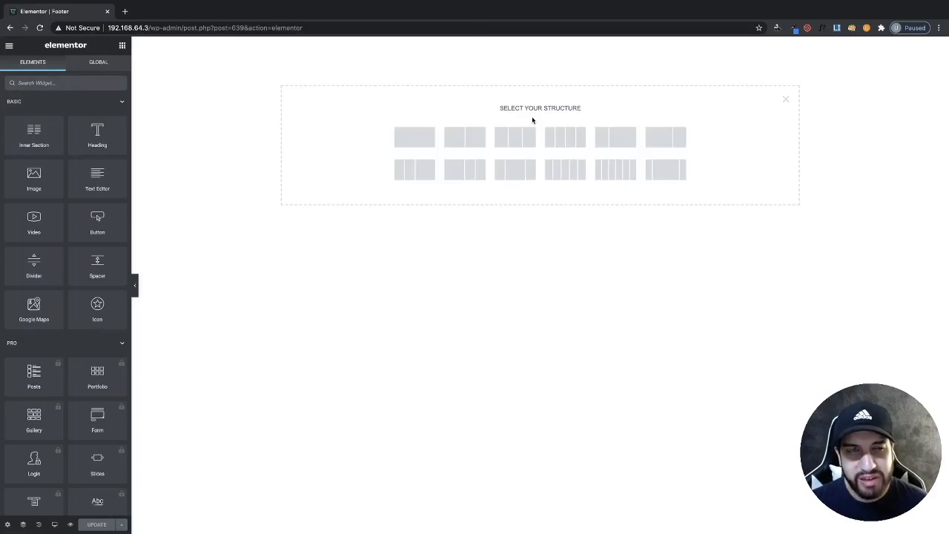
click(478, 146)
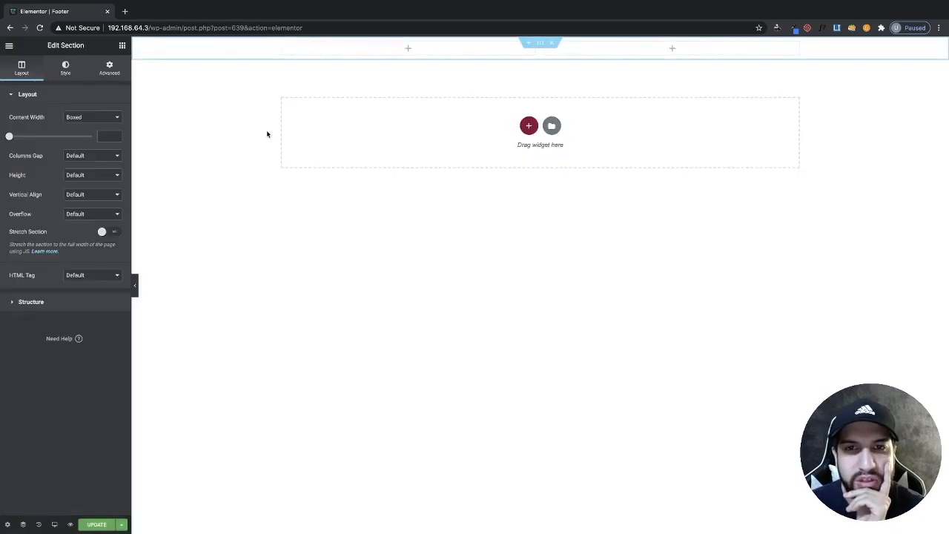
drag(539, 54, 396, 49)
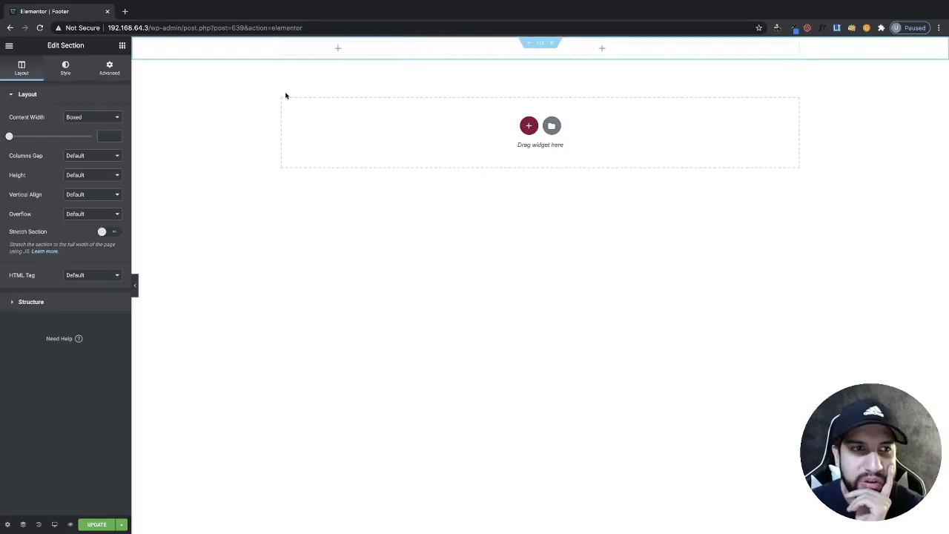
- Place a Logo widget in the left column with a Text Editor widget below it
click(122, 46)
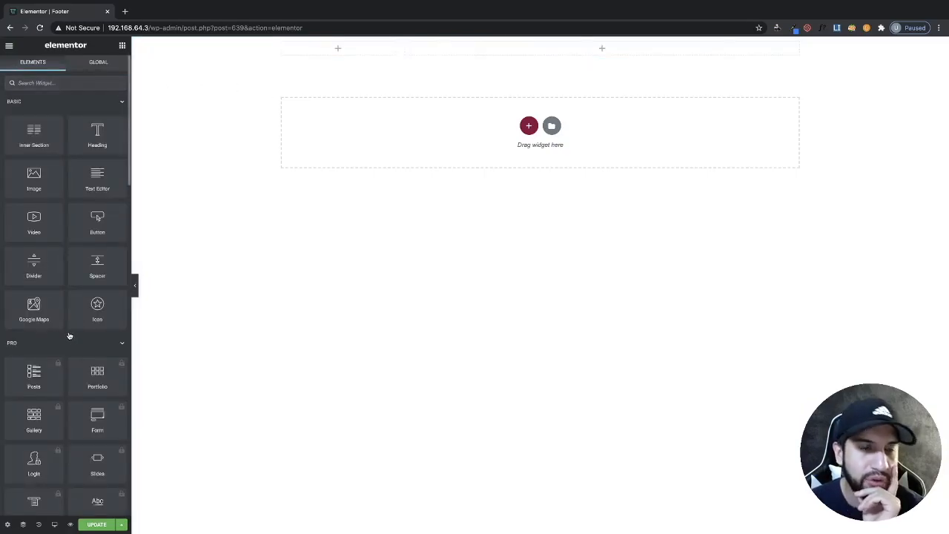
scroll(97, 345, down, 15)
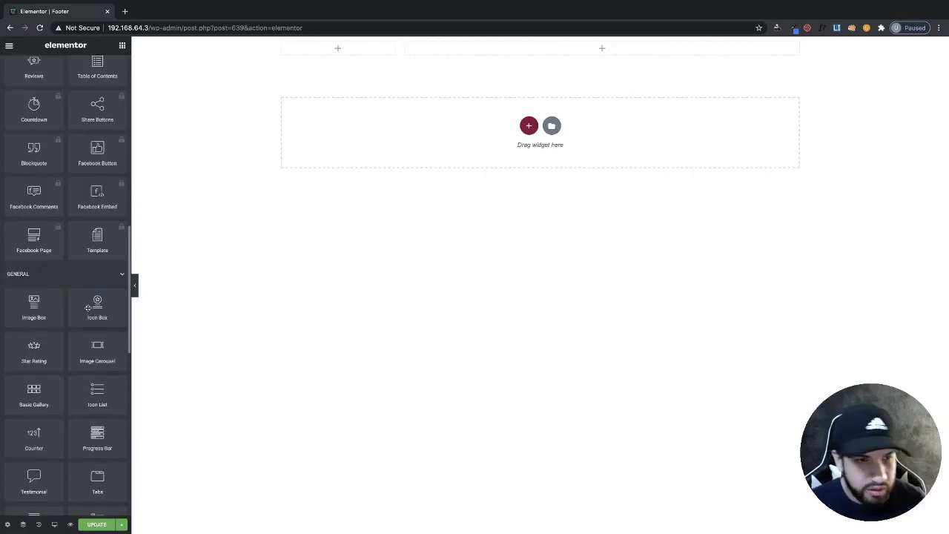
scroll(74, 320, up, 1)
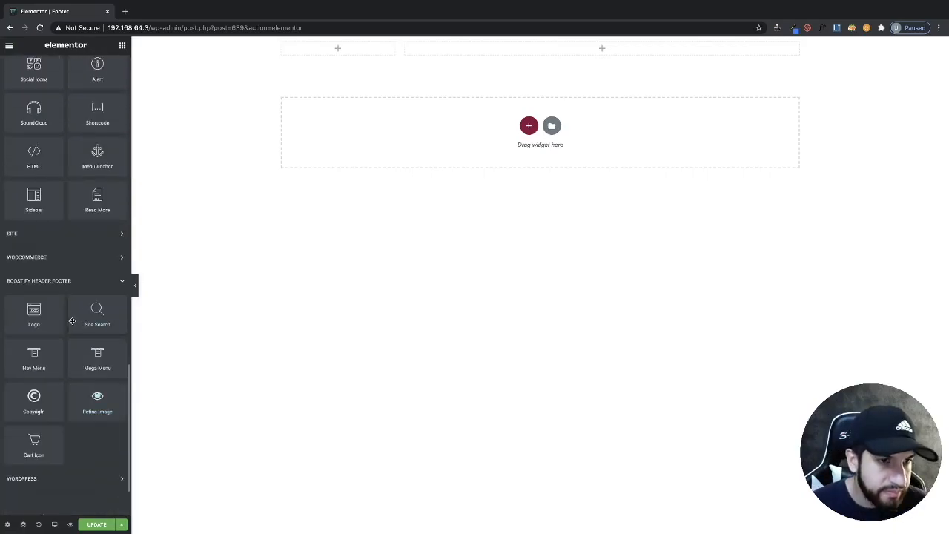
drag(41, 315, 334, 52)
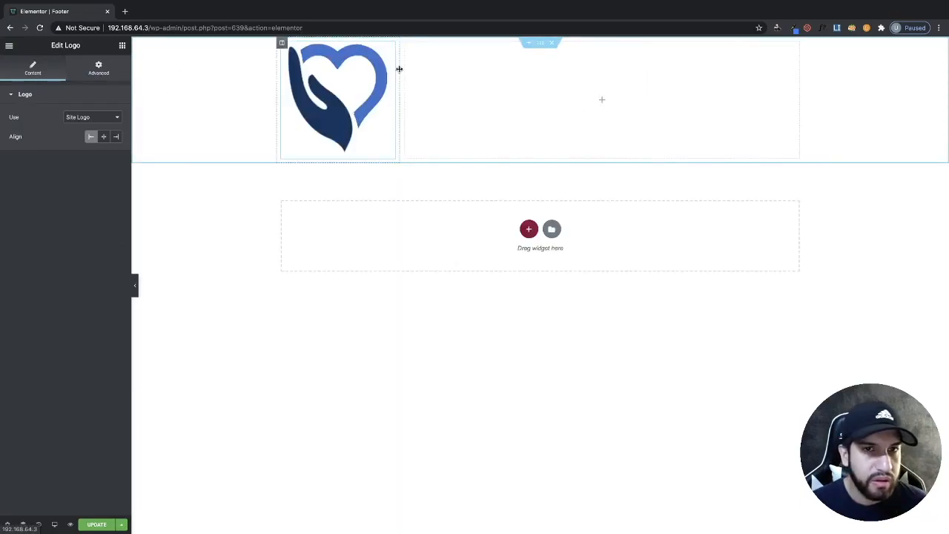
mouse_move(399, 70)
mouse_down()
mouse_move(418, 70)
mouse_move(404, 68)
mouse_up()
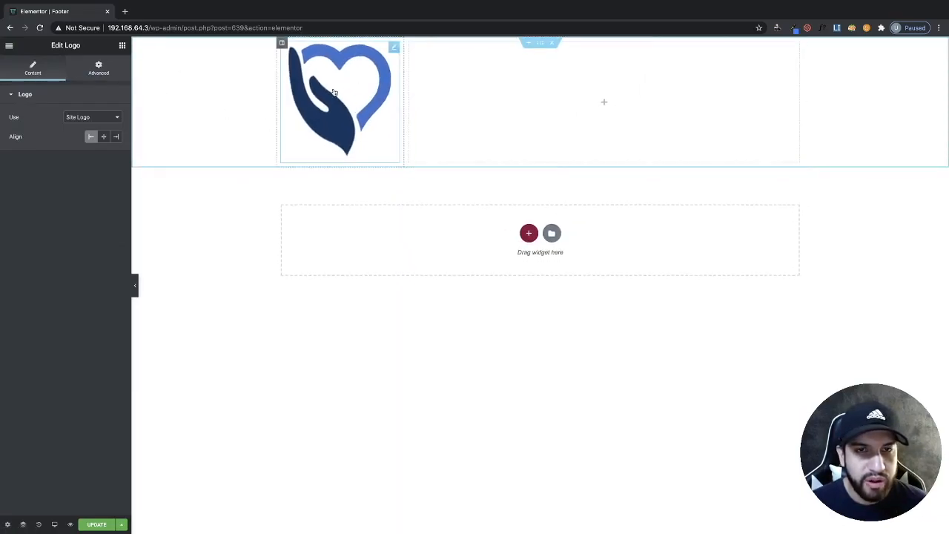
click(123, 46)
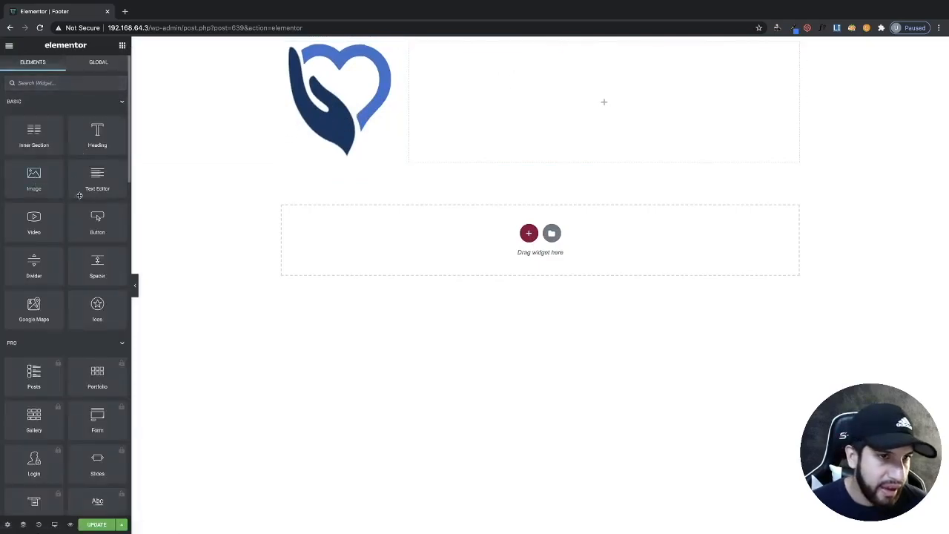
drag(95, 185, 349, 146)
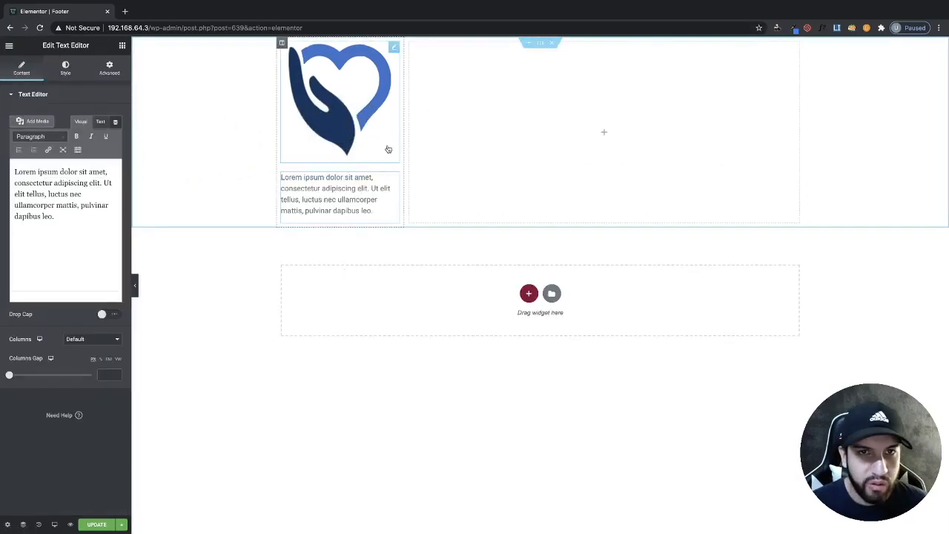
click(358, 114)
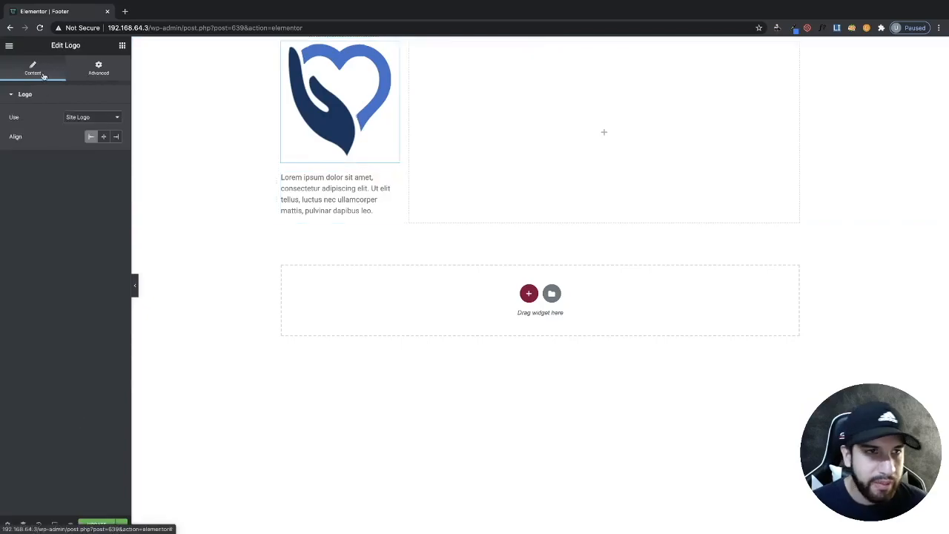
click(98, 71)
click(28, 73)
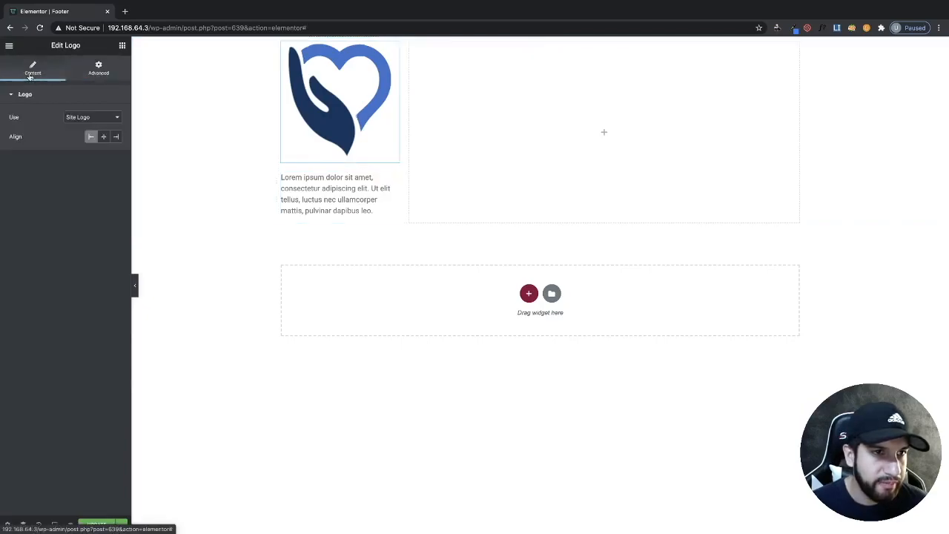
click(106, 119)
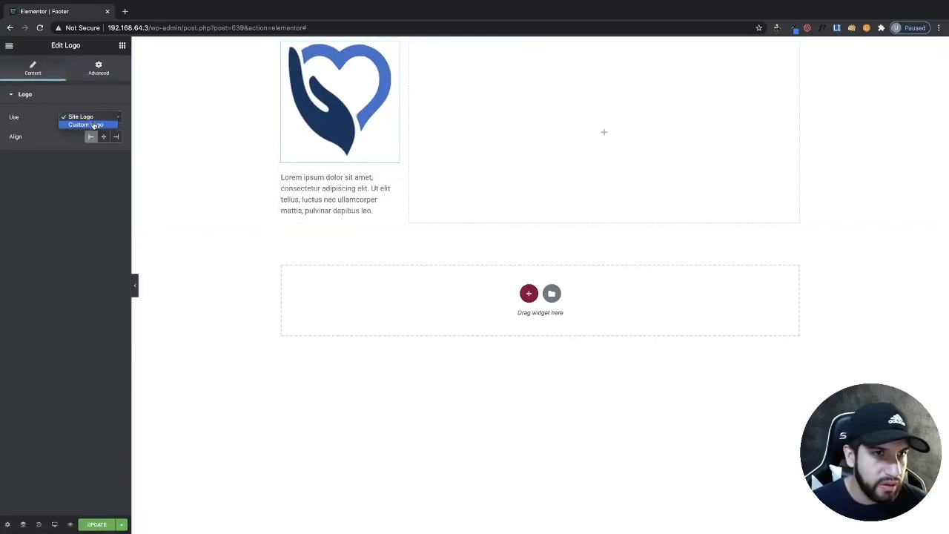
click(93, 125)
click(95, 118)
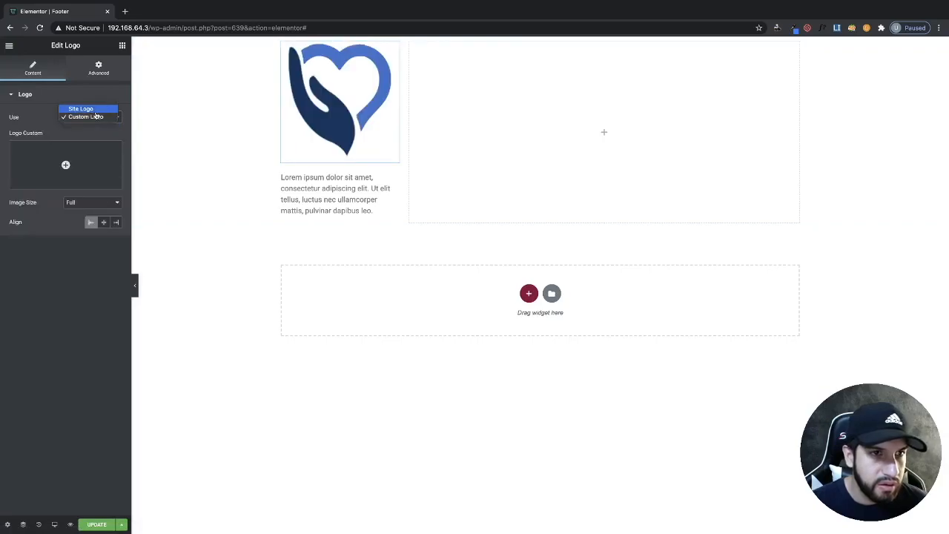
click(84, 204)
click(84, 204)
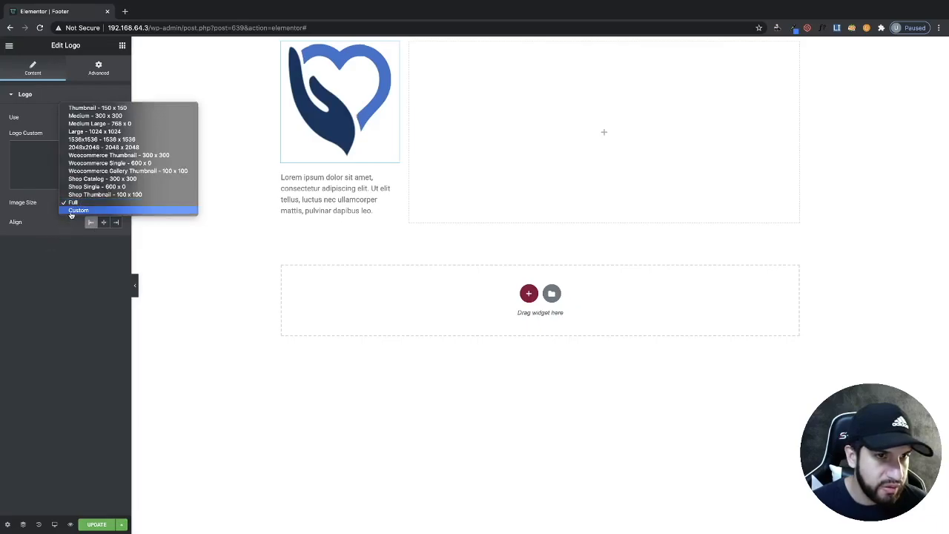
click(78, 210)
click(75, 205)
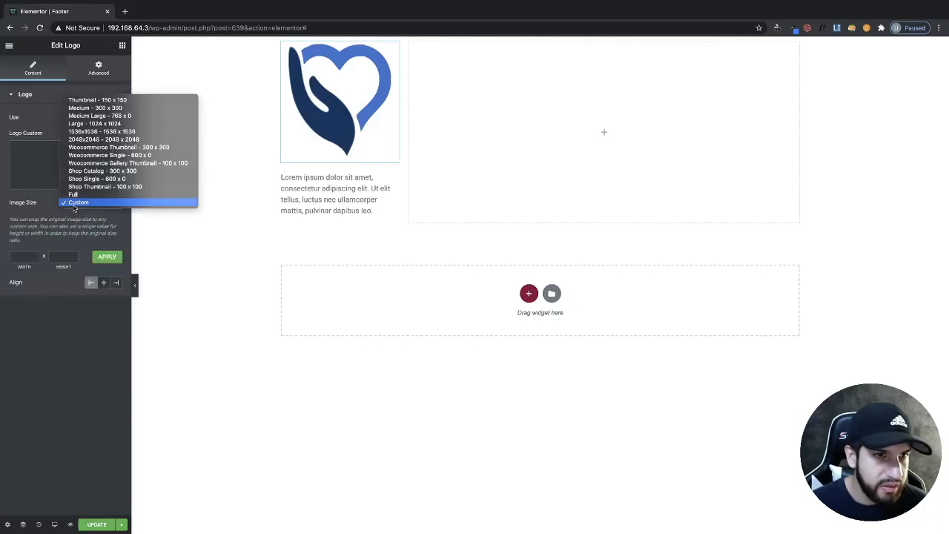
click(29, 362)
click(85, 116)
click(81, 109)
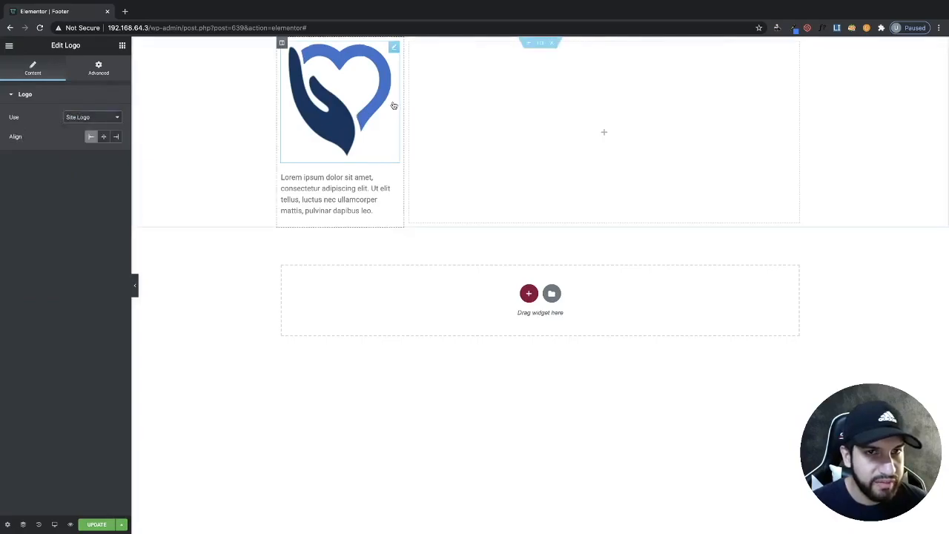
- Replace the Logo widget with an Image widget showing the blue heart logo from the media library
right_click(343, 116)
click(363, 246)
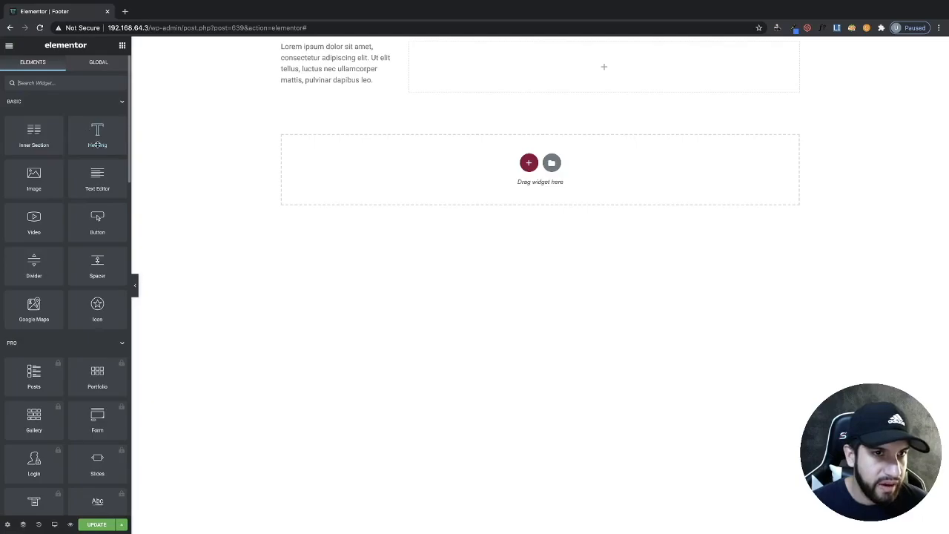
drag(34, 177, 343, 54)
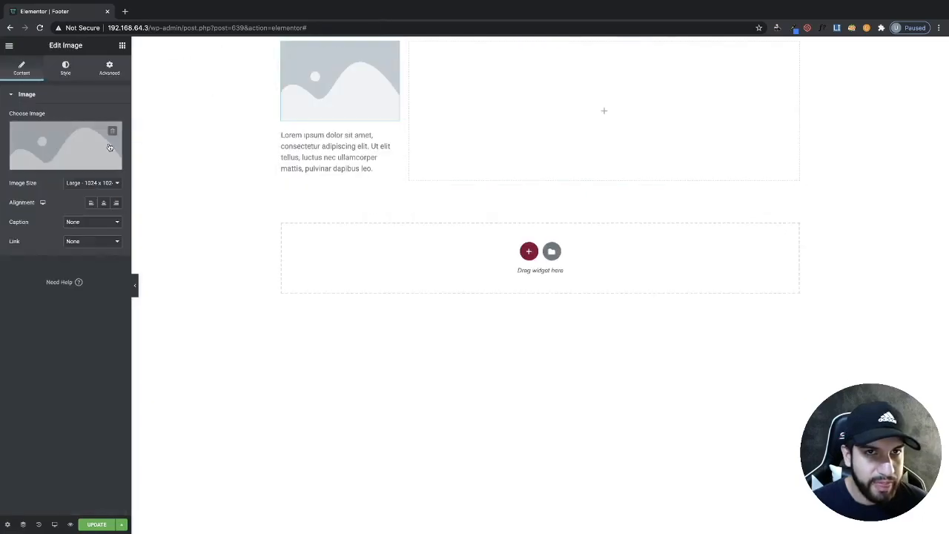
click(61, 128)
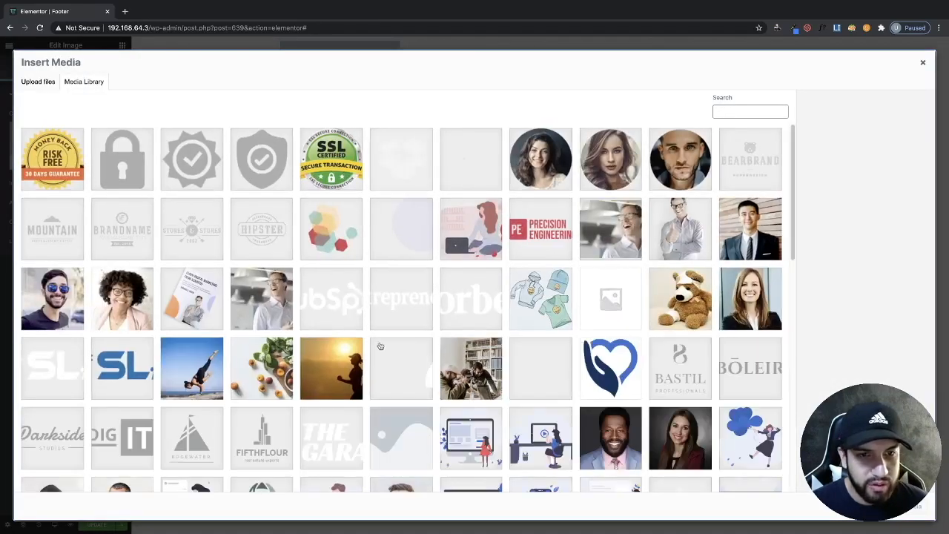
click(623, 378)
click(906, 510)
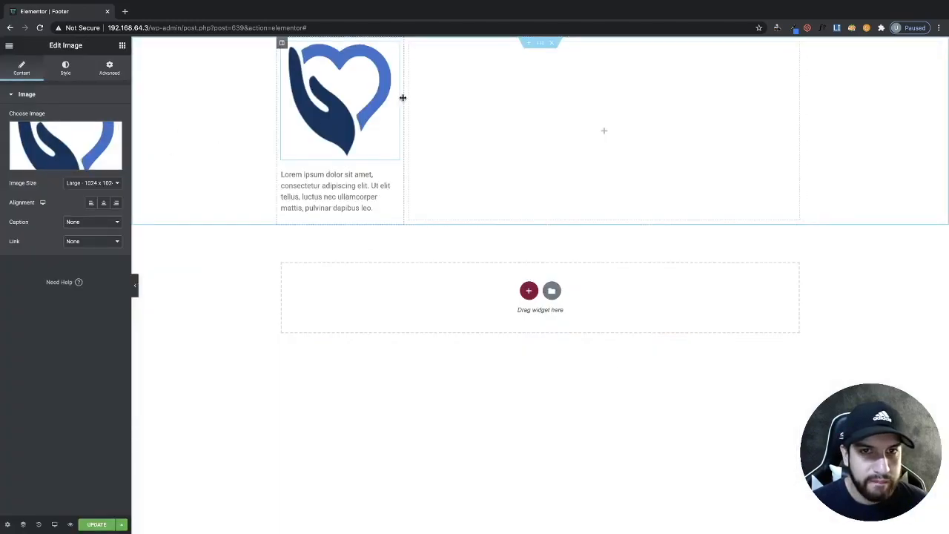
- Set the footer image width to about 56
click(65, 68)
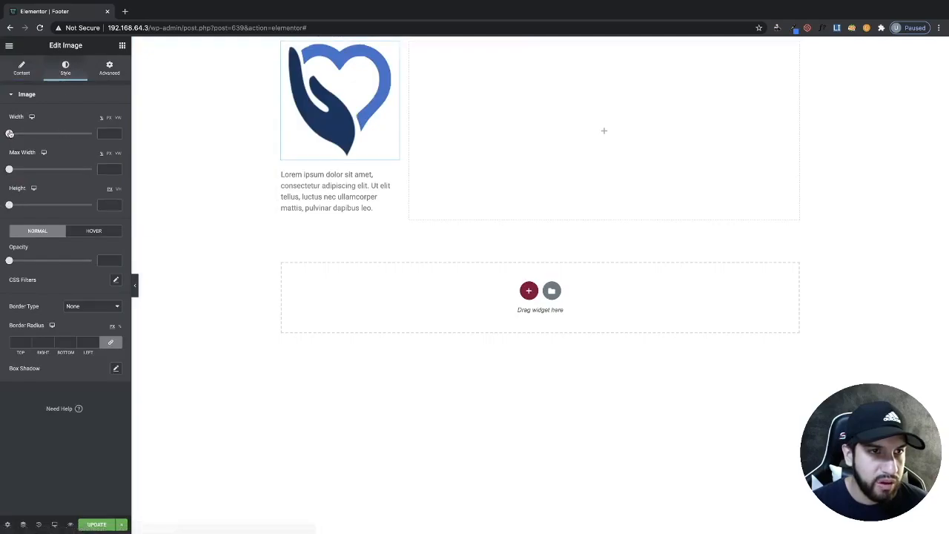
click(10, 134)
drag(11, 134, 54, 135)
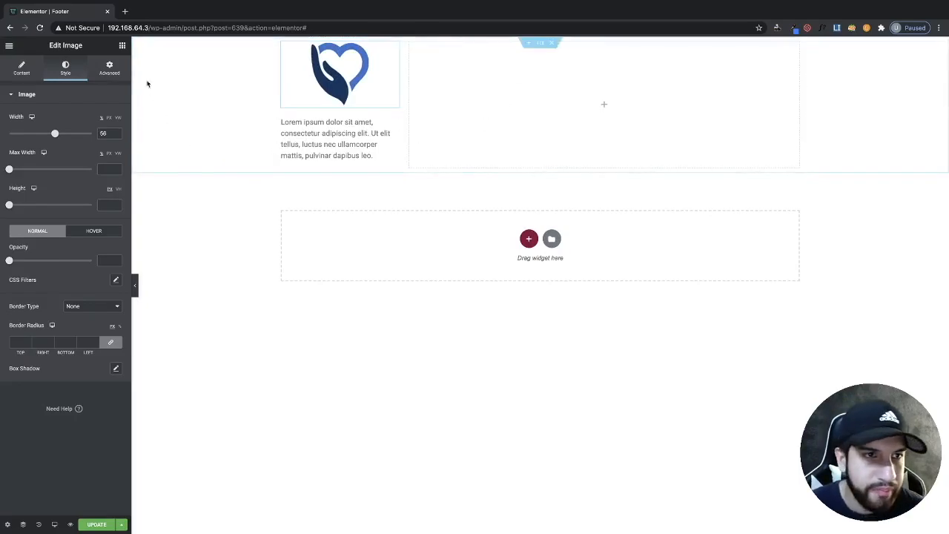
click(122, 46)
scroll(54, 444, down, 15)
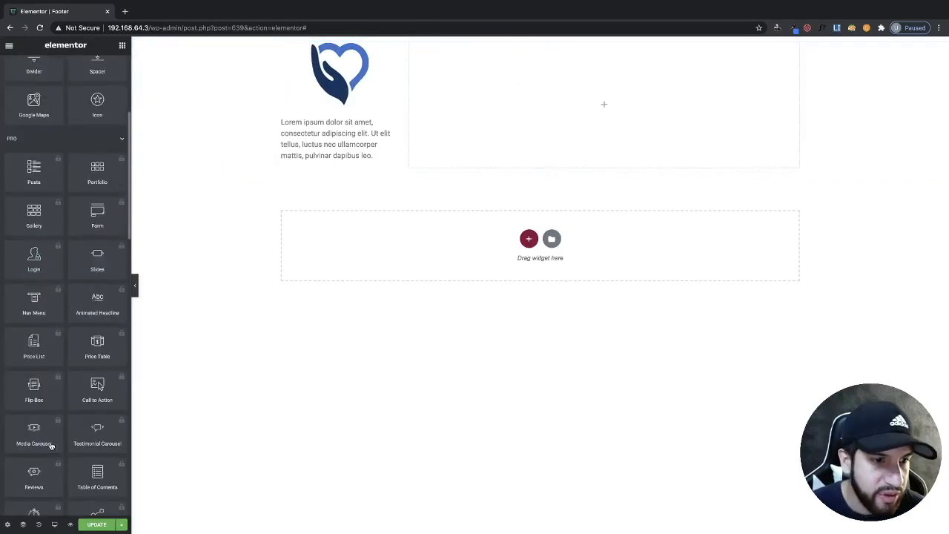
scroll(33, 288, up, 1)
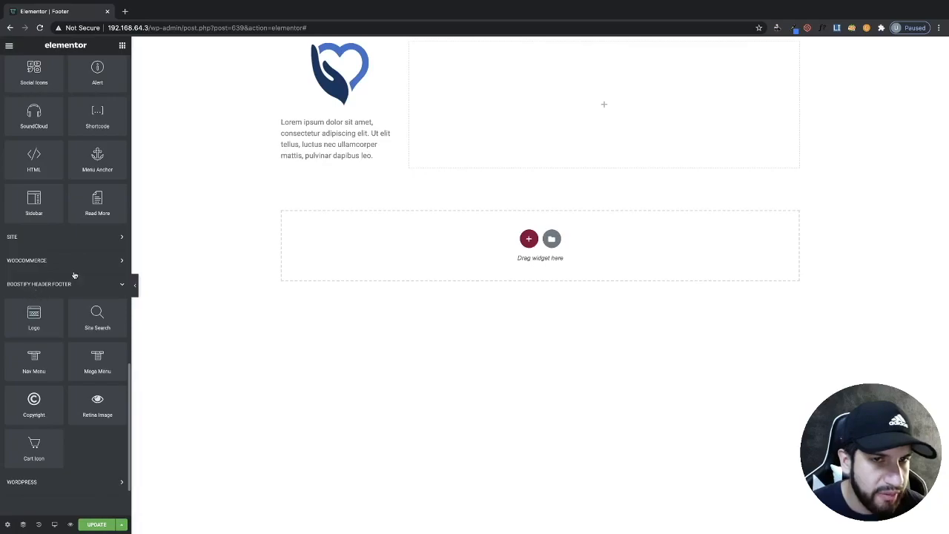
scroll(66, 280, down, 2)
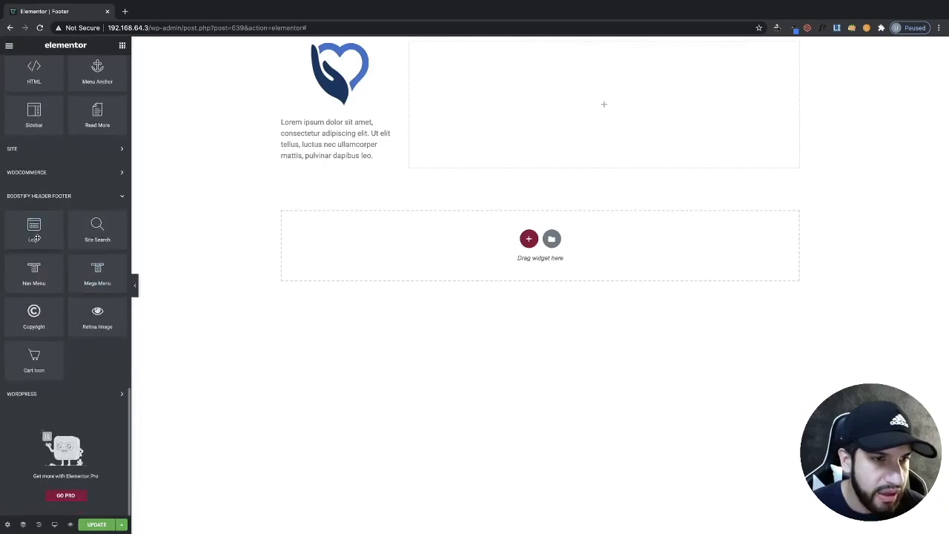
drag(80, 281, 575, 111)
click(409, 44)
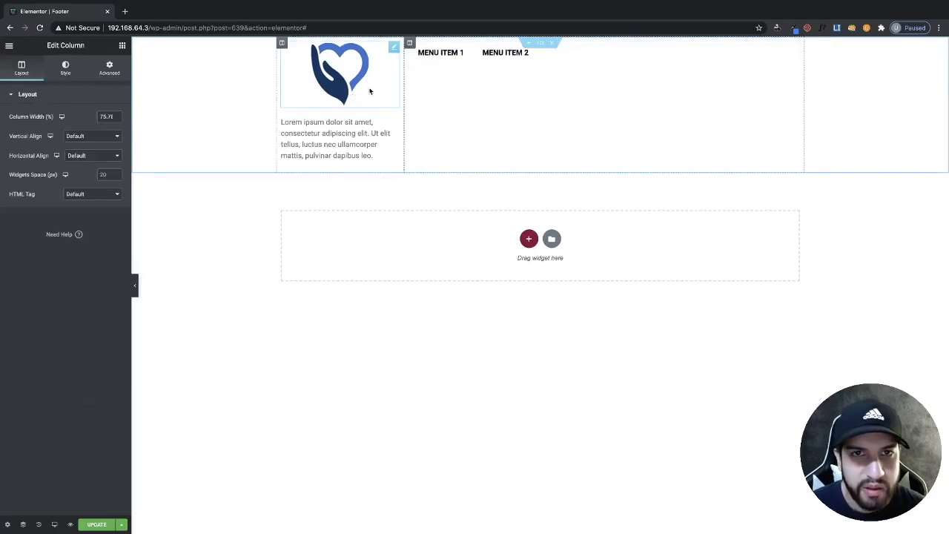
click(591, 60)
right_click(631, 52)
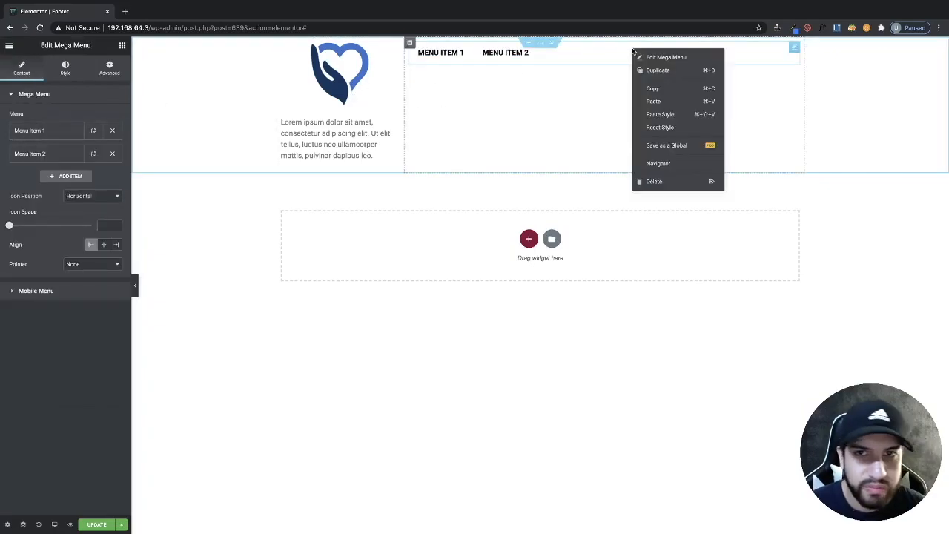
click(648, 181)
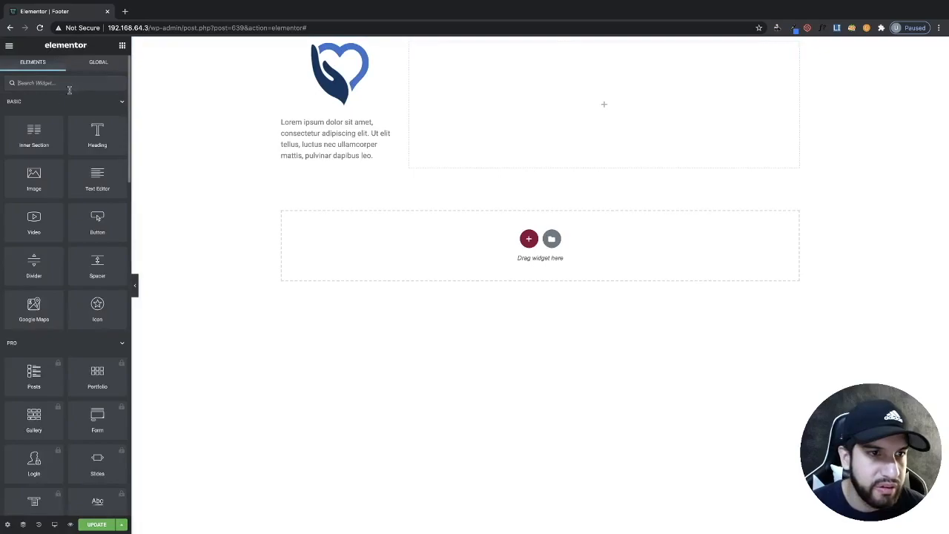
- Add a Nav Menu widget to the right column and set it to use Main Menu
scroll(55, 148, down, 15)
drag(33, 286, 571, 65)
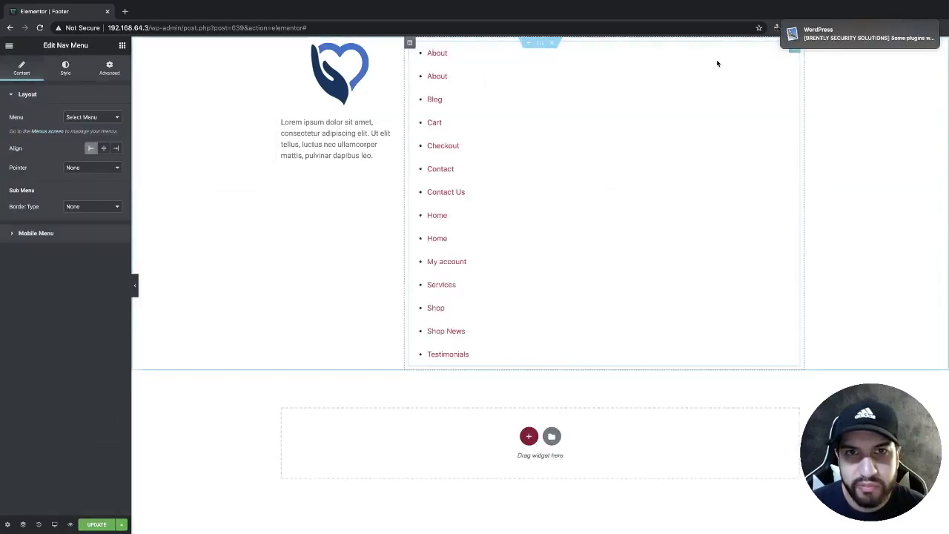
click(92, 117)
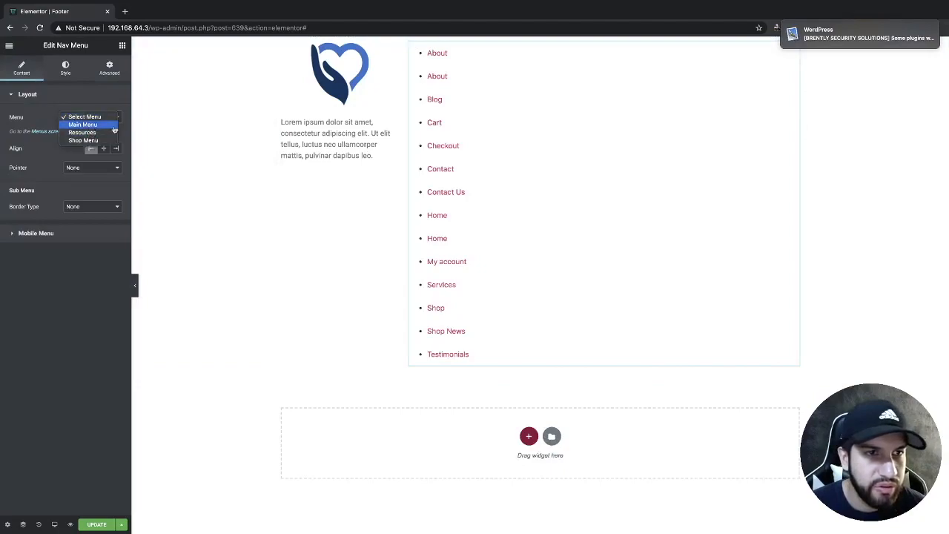
click(83, 124)
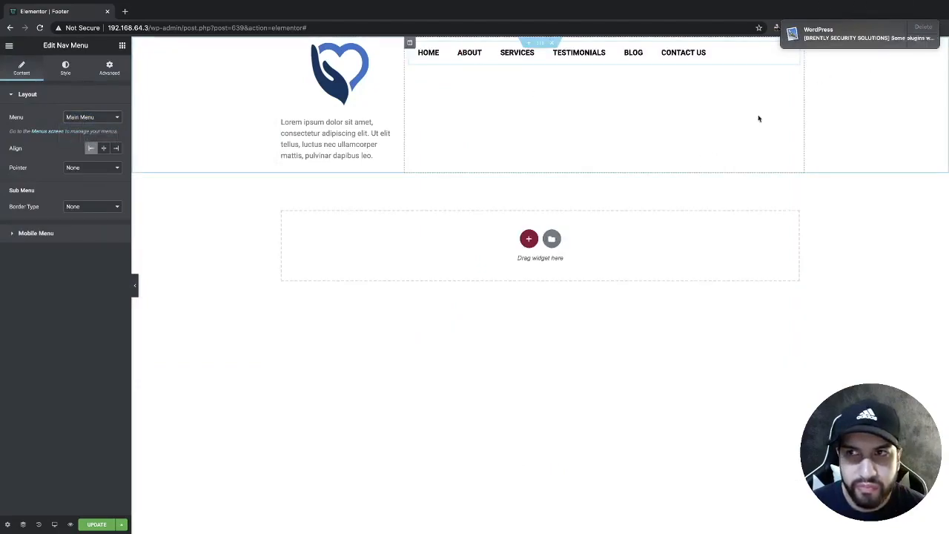
click(922, 29)
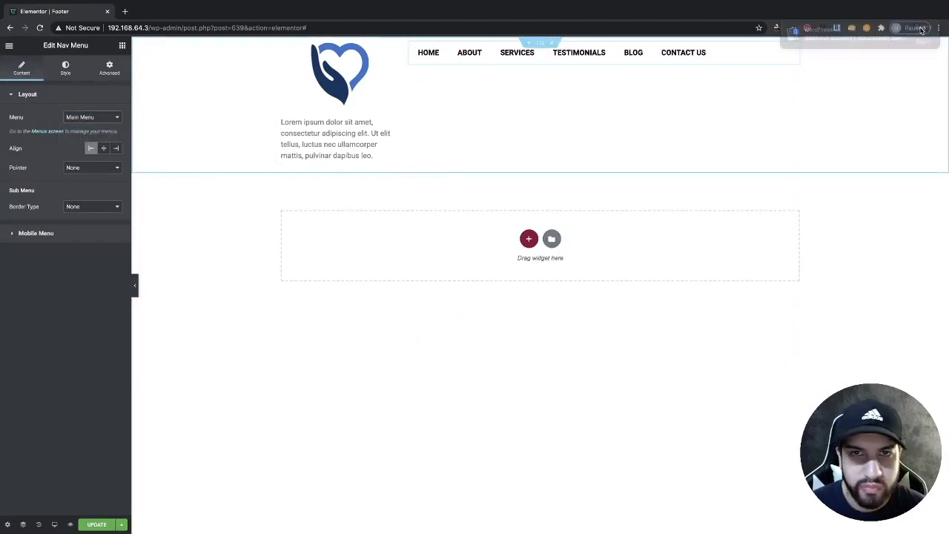
- Set the right column's vertical alignment to Middle and align the Nav Menu to the right
click(408, 42)
click(92, 136)
click(74, 149)
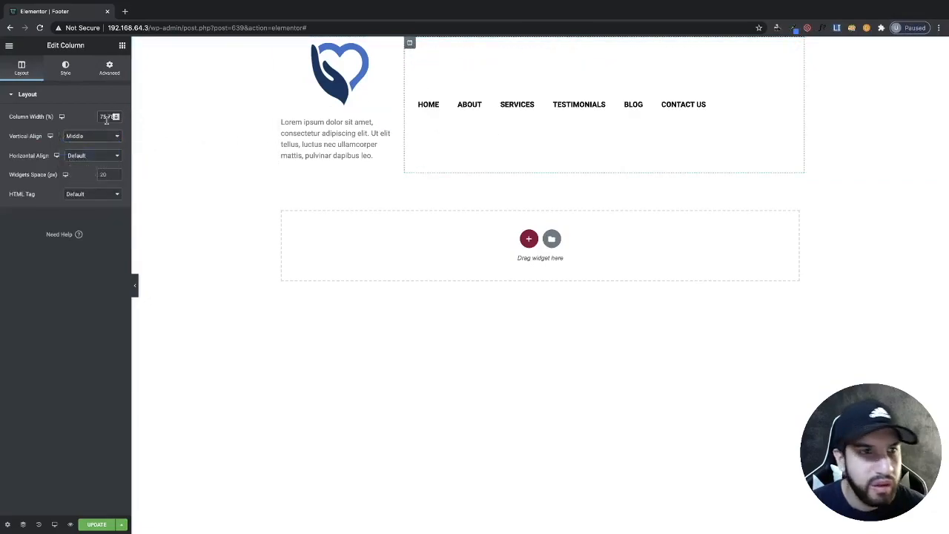
click(754, 108)
click(114, 149)
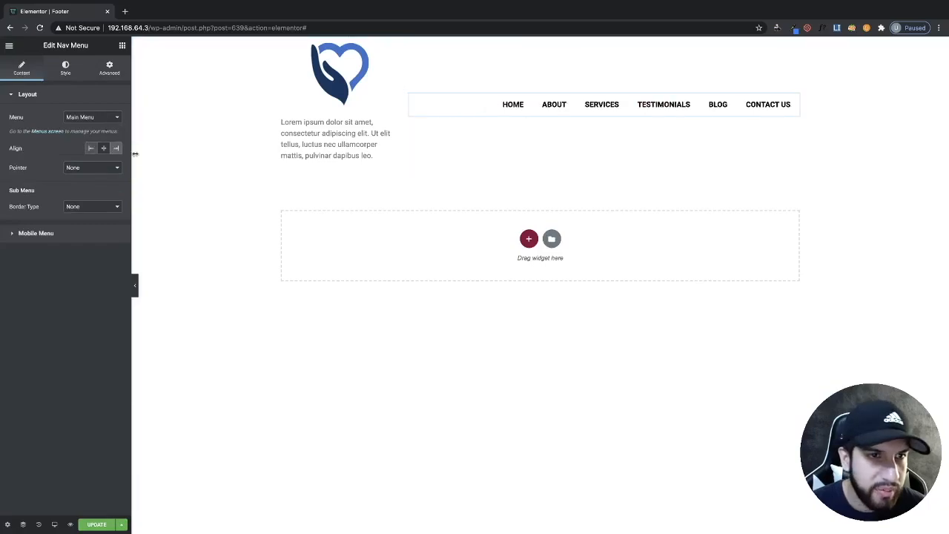
- Set the Nav Menu's hover menu color to bright blue
click(65, 68)
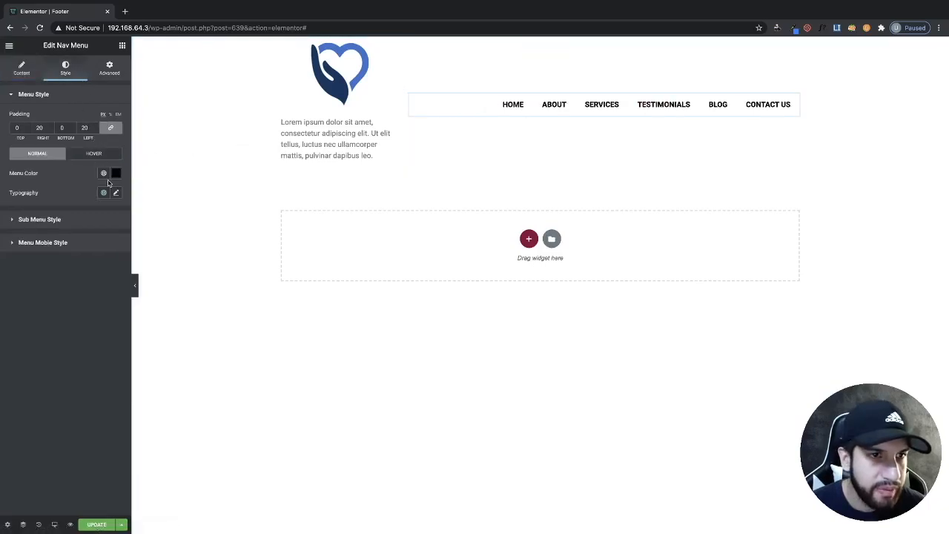
click(89, 154)
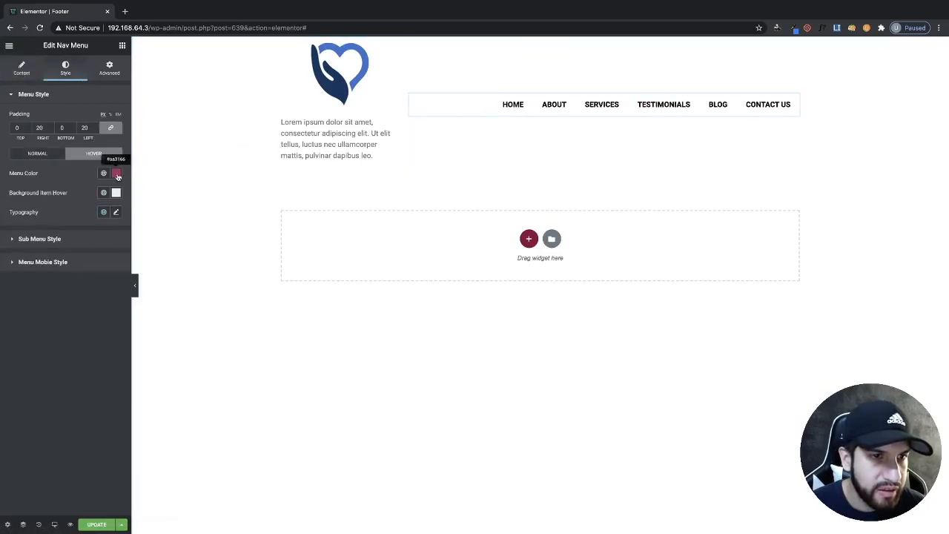
click(115, 173)
drag(136, 294, 134, 292)
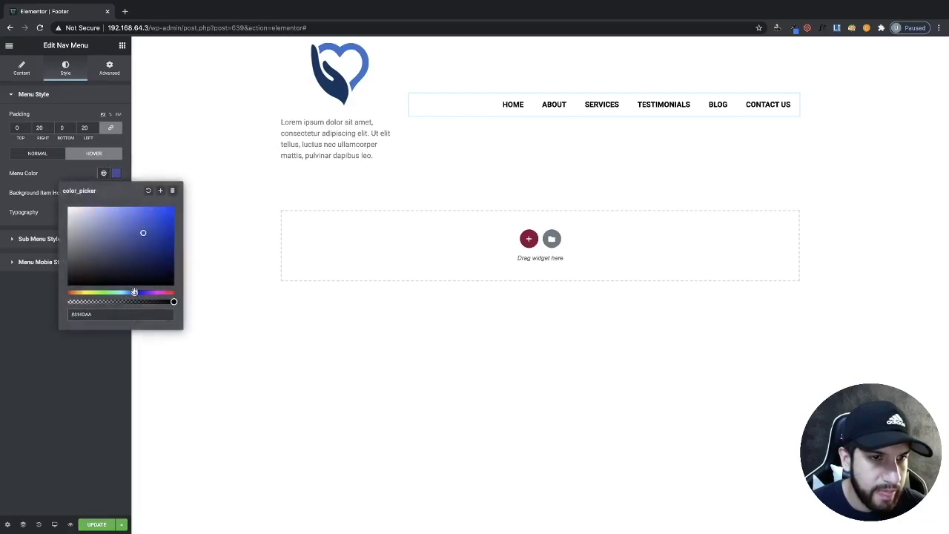
drag(142, 232, 179, 200)
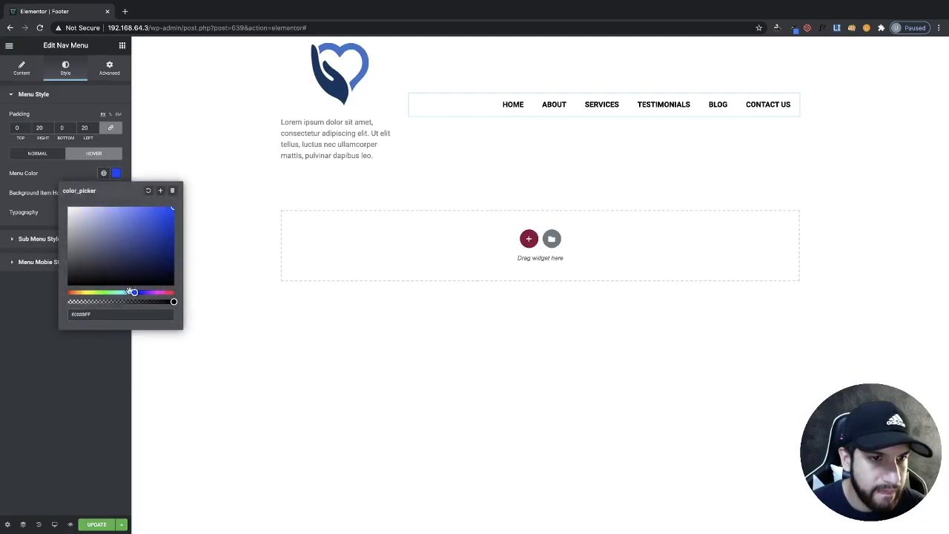
click(60, 341)
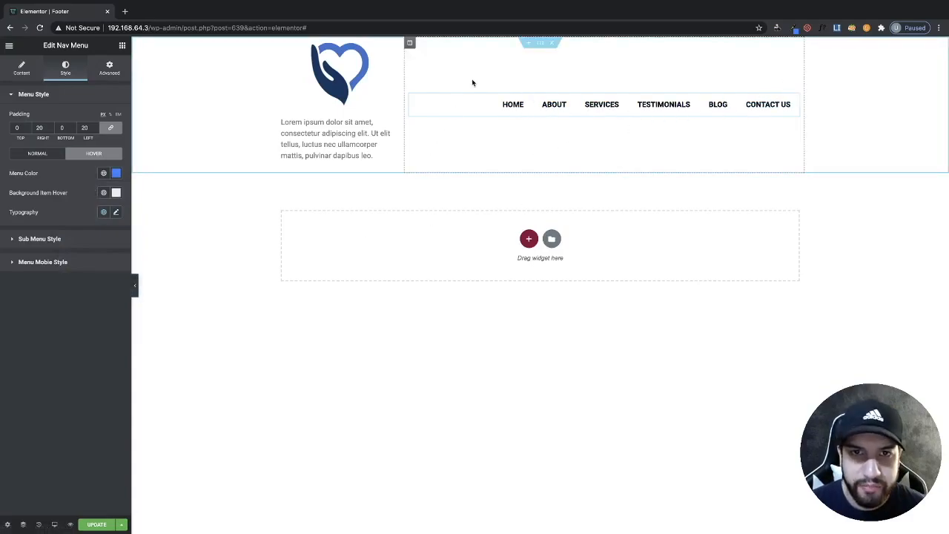
- Add a third column to the footer section and resize the columns so the new column is about 12.6% wide
right_click(411, 45)
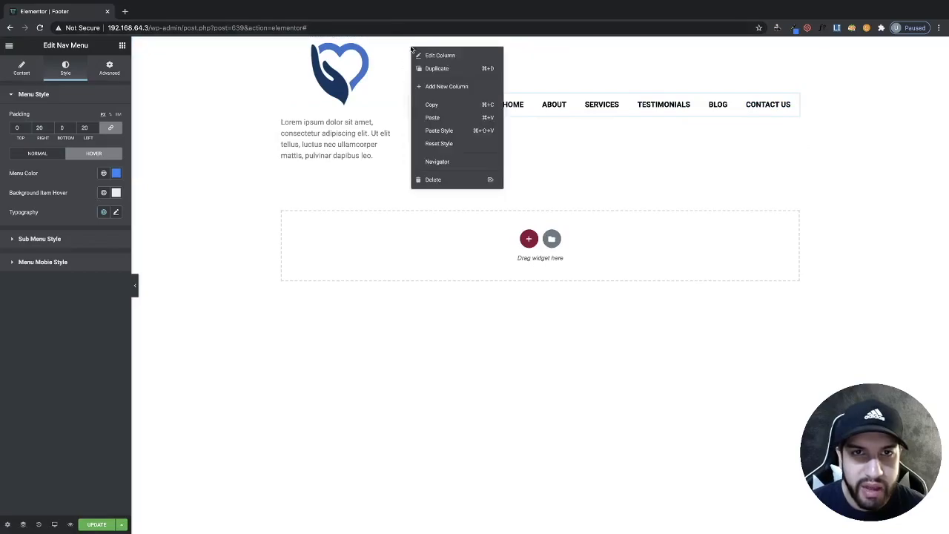
click(452, 87)
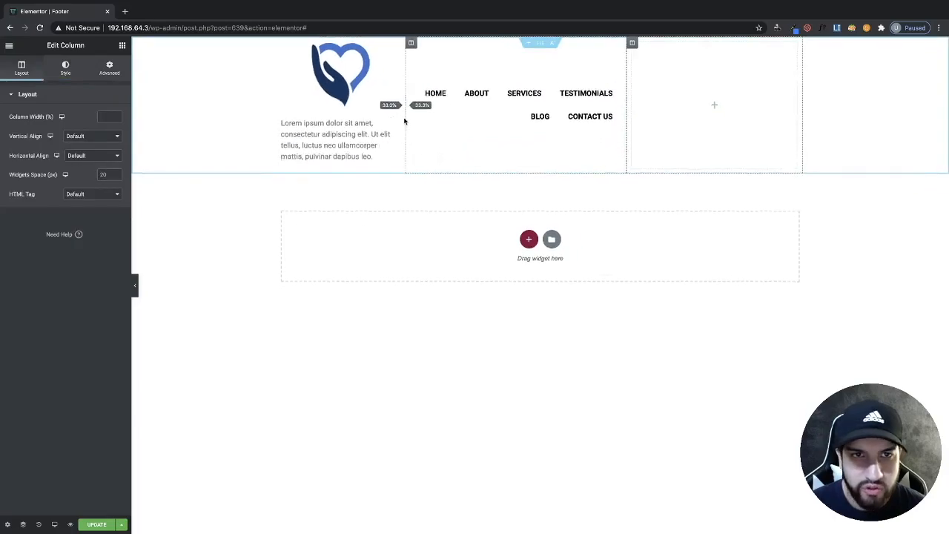
drag(404, 121, 394, 116)
drag(625, 104, 730, 102)
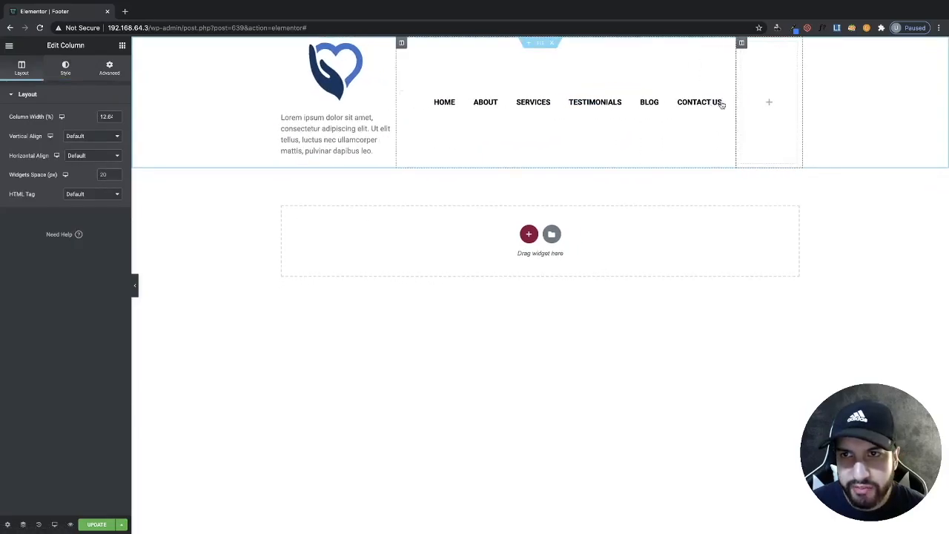
- Search for the Social Icons widget and place it in the new third column
click(122, 45)
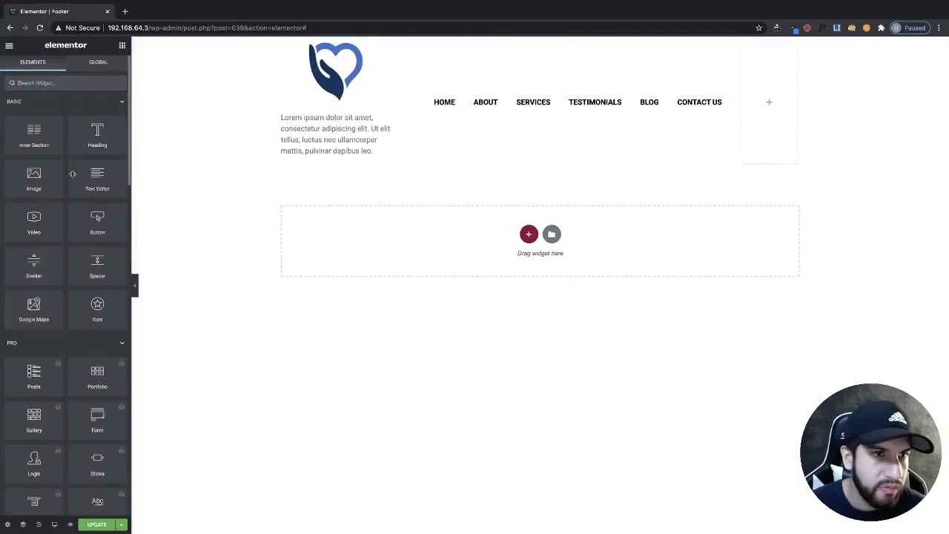
click(36, 82)
text(soci)
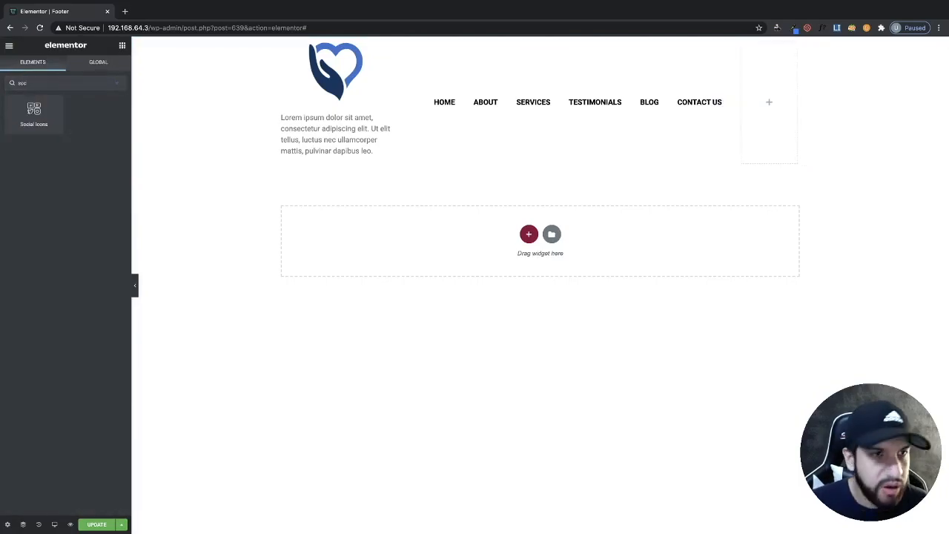
drag(14, 118, 768, 103)
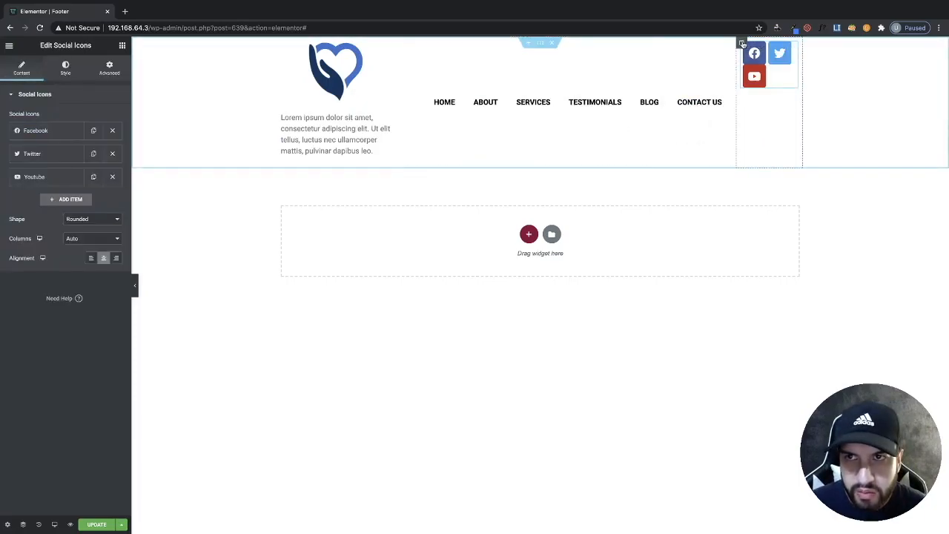
- Set the social icons column's vertical alignment to Middle
click(741, 42)
click(89, 136)
click(77, 151)
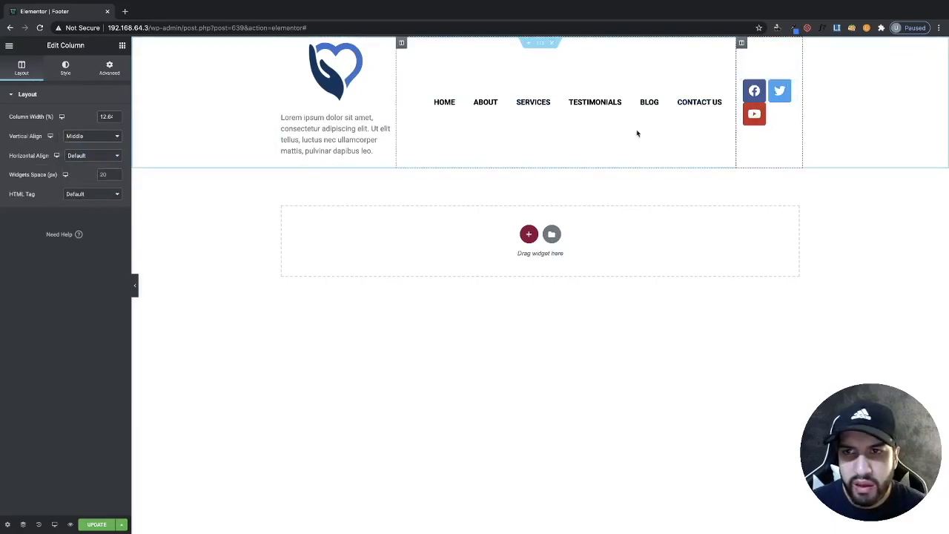
- Switch the social icons color to Custom and set the secondary color to white #FFFFFF
click(795, 117)
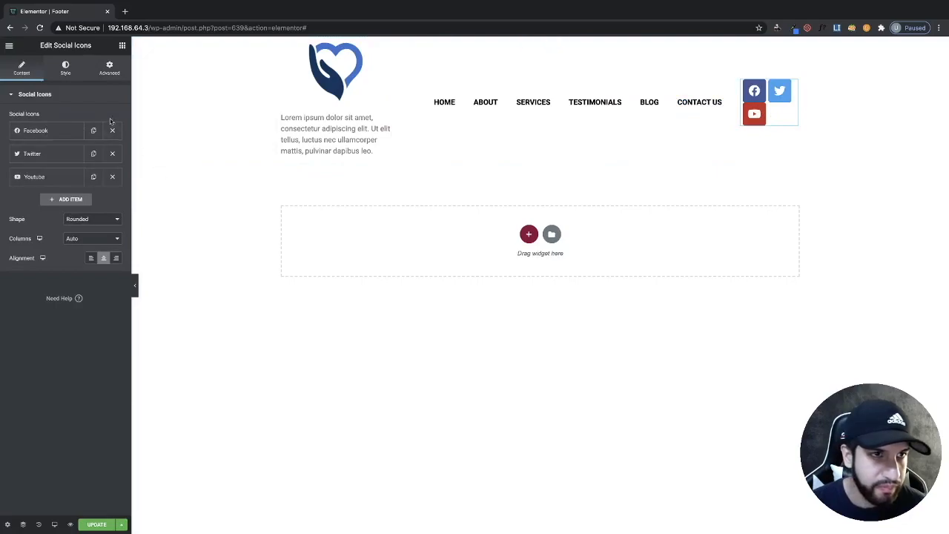
click(60, 73)
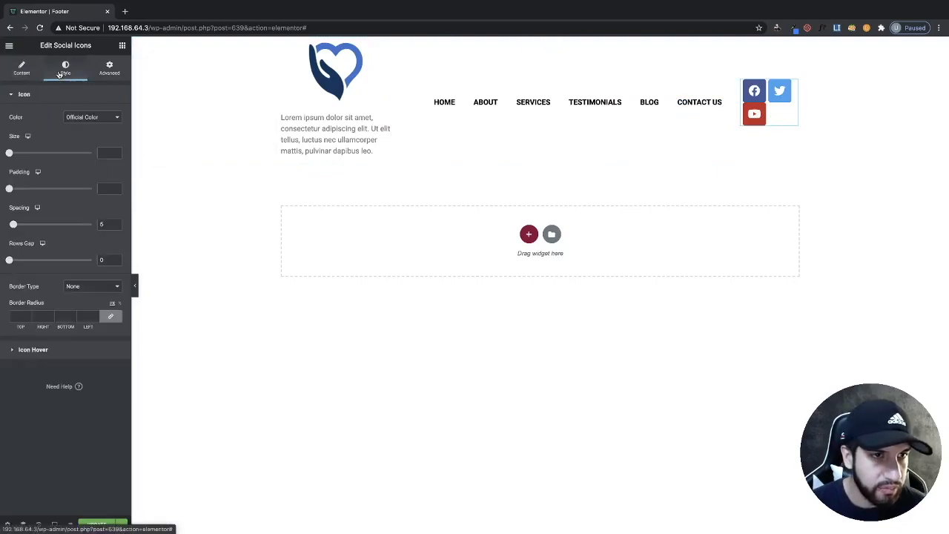
click(77, 117)
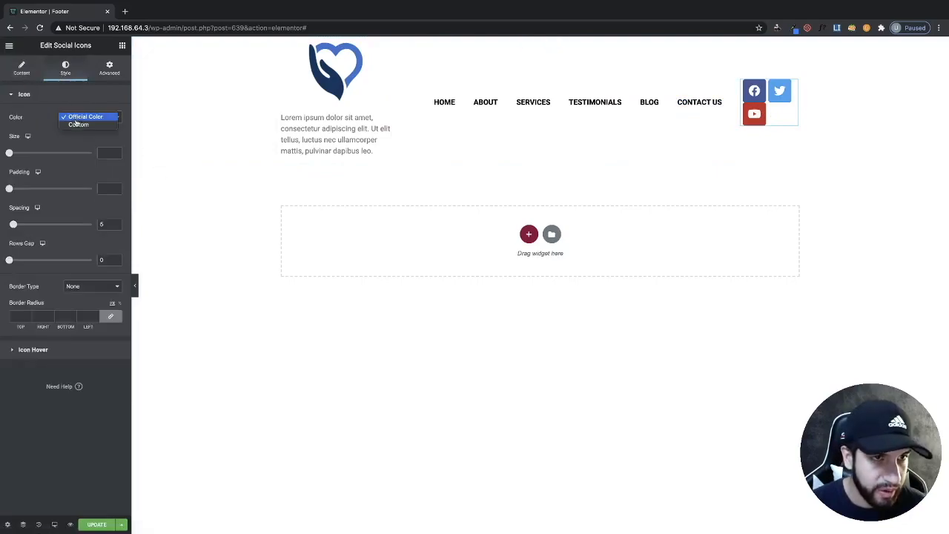
click(75, 125)
click(116, 157)
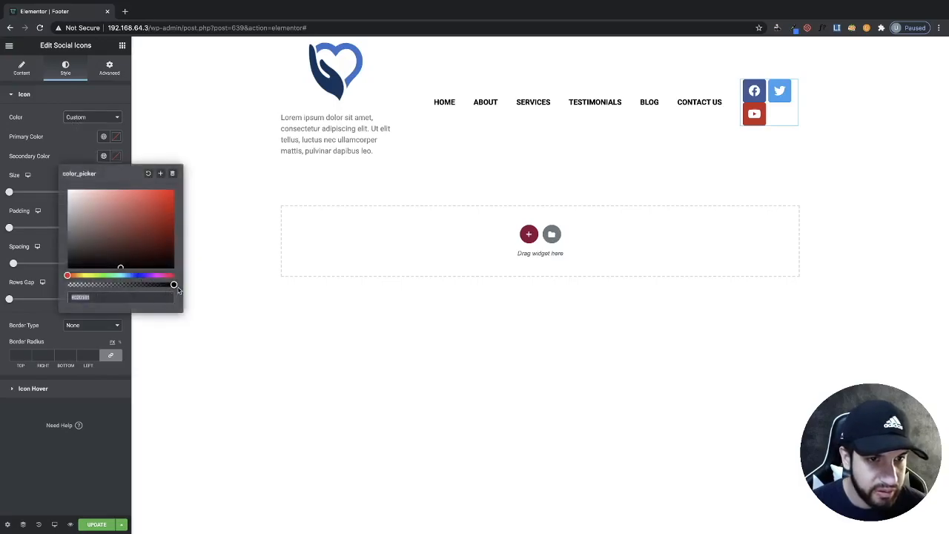
drag(172, 284, 52, 179)
drag(68, 285, 175, 284)
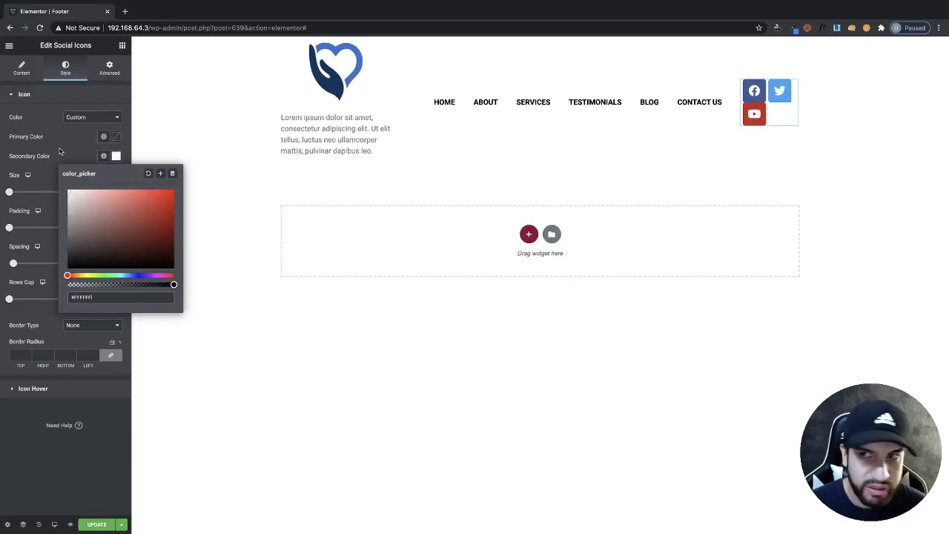
- Make the social icons' primary color fully transparent
click(60, 151)
click(108, 138)
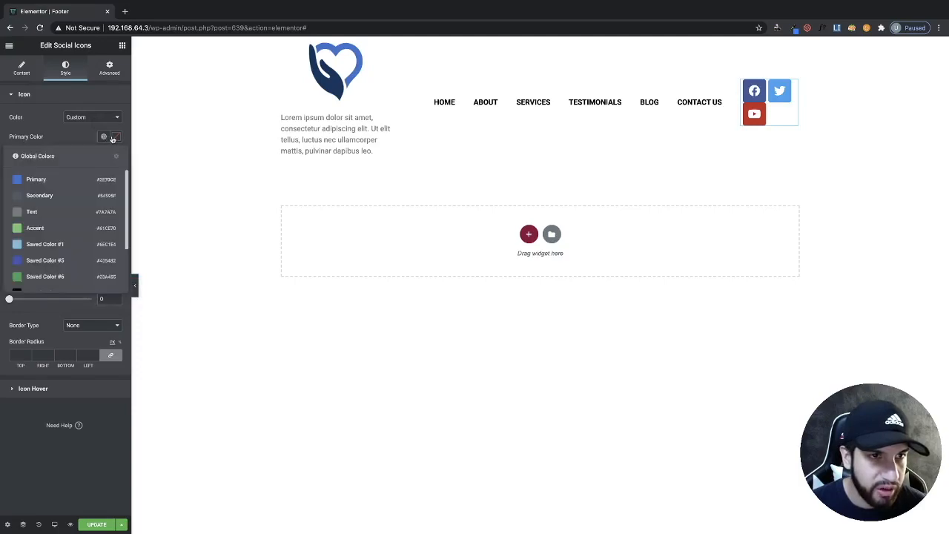
click(75, 138)
click(115, 156)
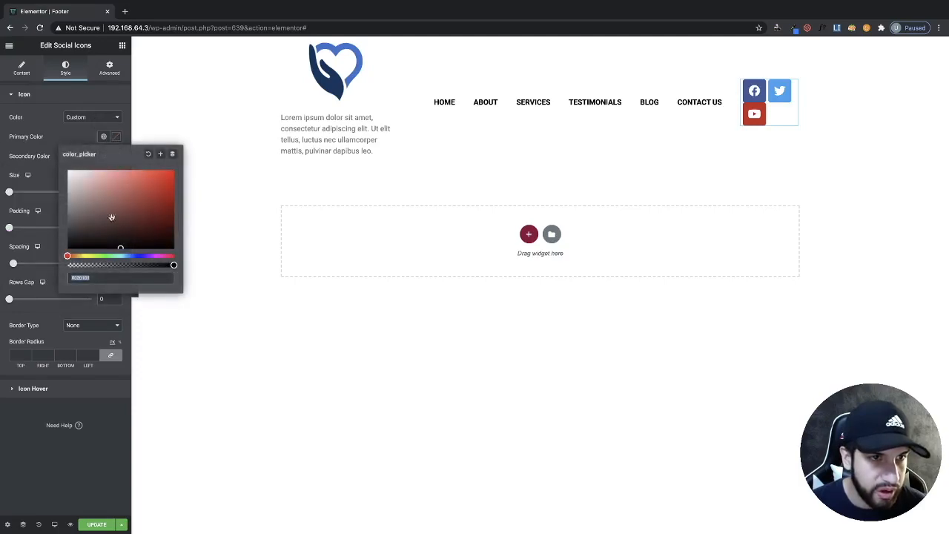
drag(169, 264, 66, 265)
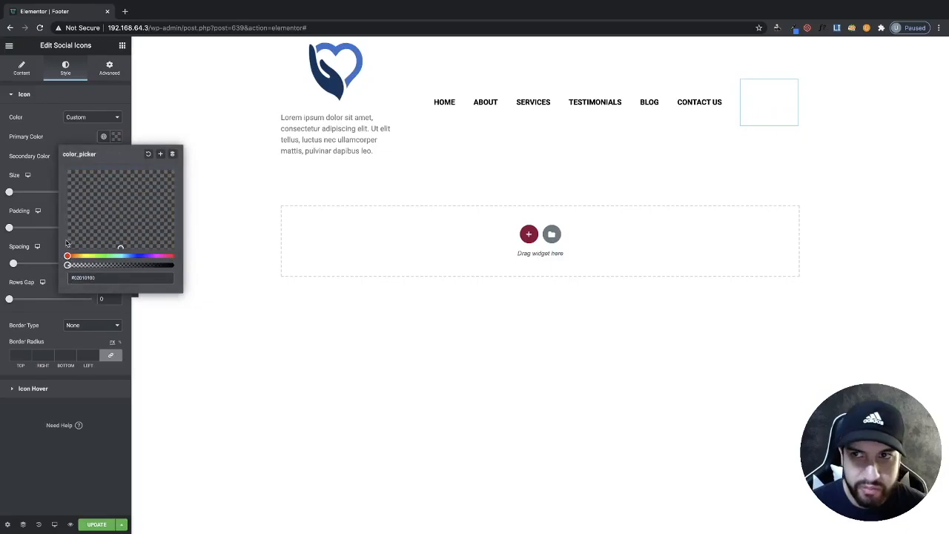
click(81, 144)
- Set the social icons' secondary color to black and the icon size to 16
click(115, 155)
click(100, 225)
drag(100, 224, 67, 268)
click(63, 146)
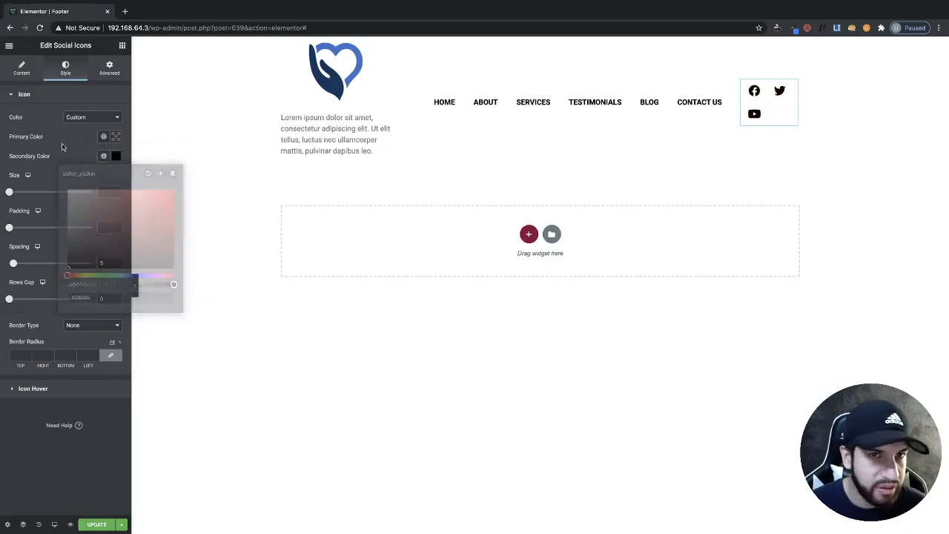
click(10, 192)
drag(11, 193, 12, 192)
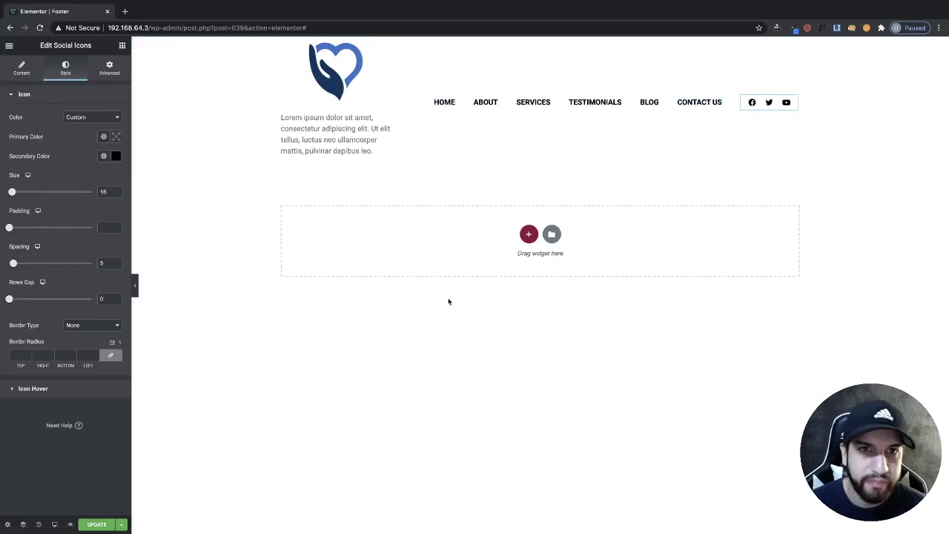
- Reduce the footer logo image width to 41
click(333, 126)
click(326, 74)
drag(56, 134, 43, 134)
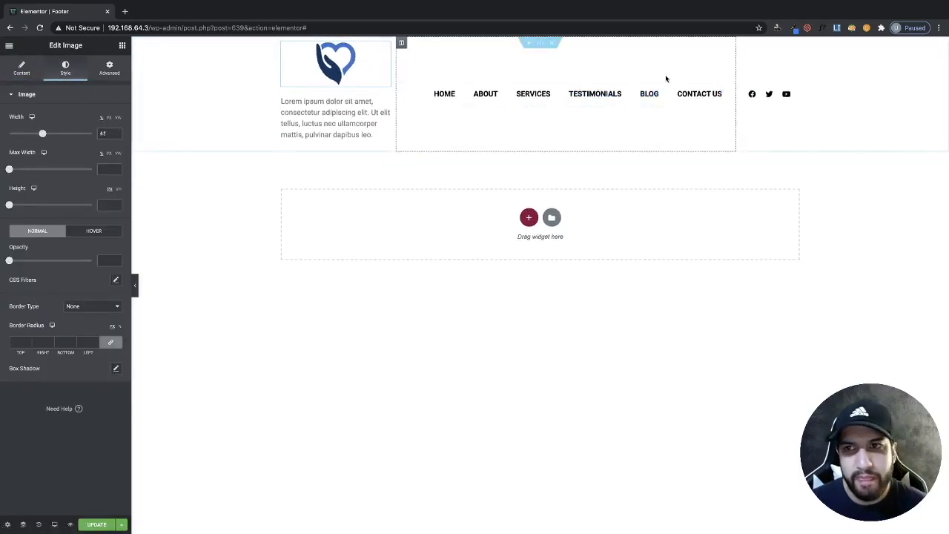
- Set the footer section's top and bottom padding to 30
click(539, 42)
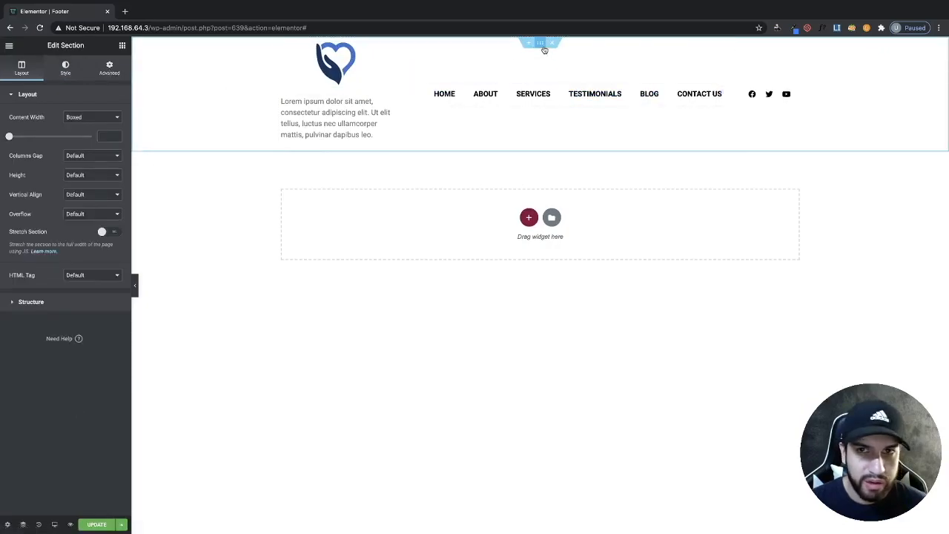
click(109, 68)
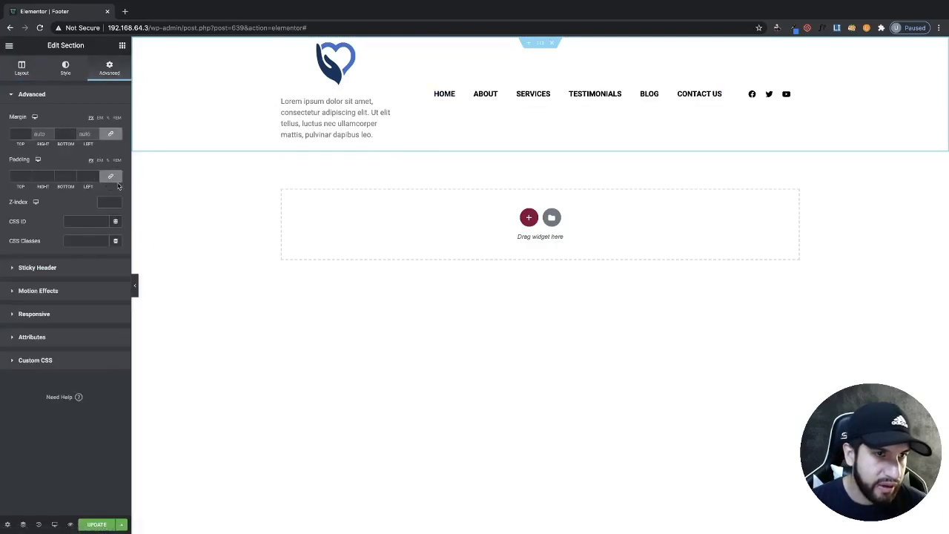
click(110, 176)
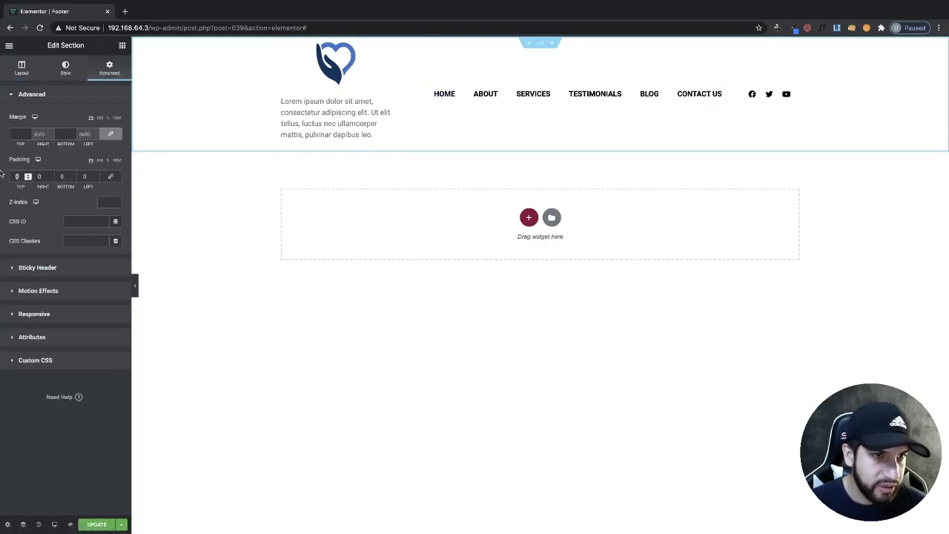
text(30)
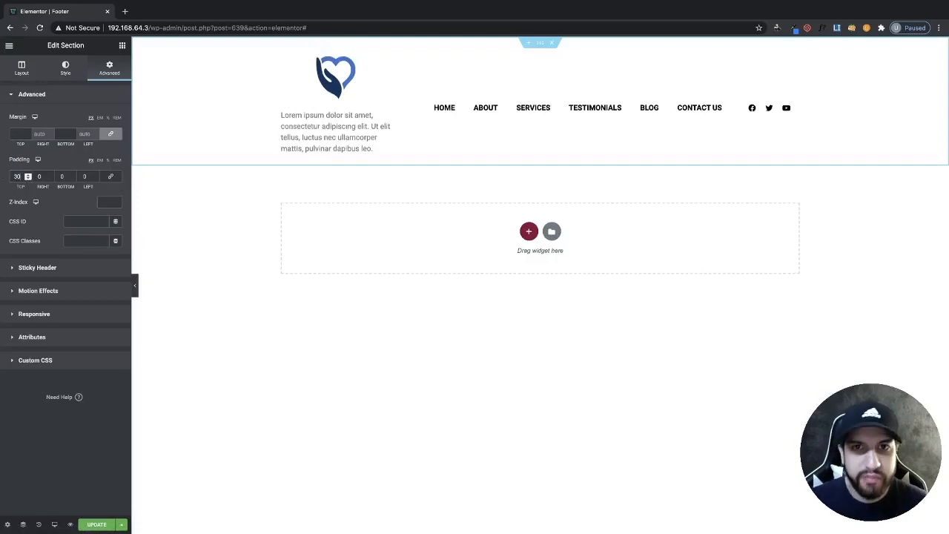
click(68, 176)
text(30)
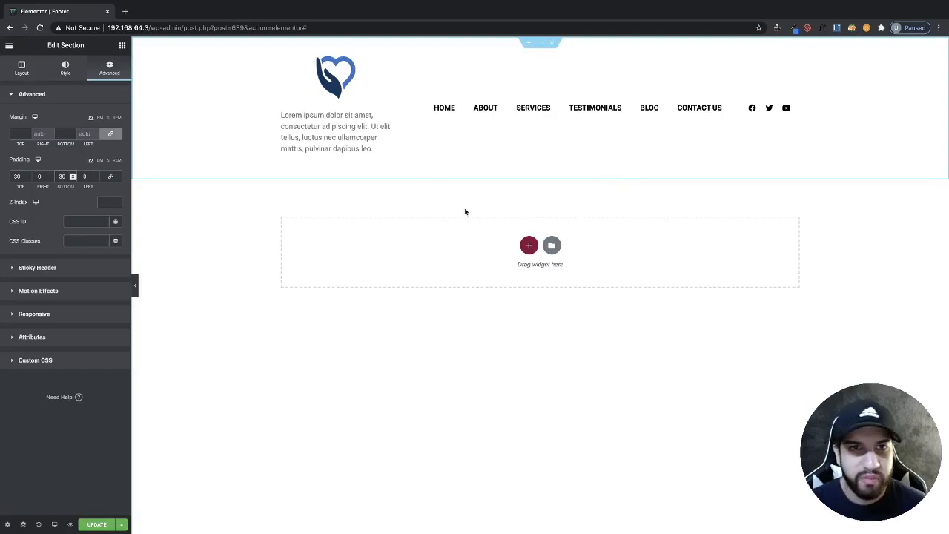
- Save the footer and preview the live site's homepage
click(98, 526)
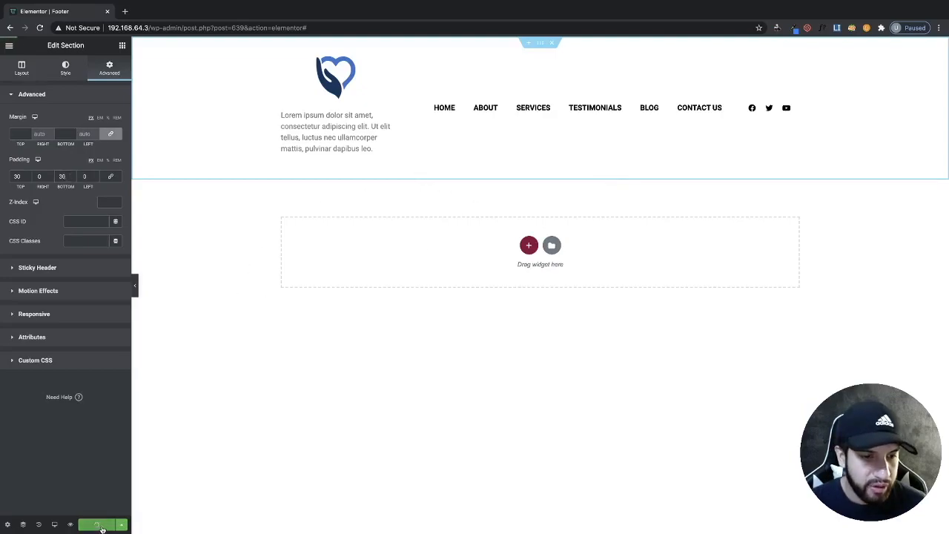
click(70, 525)
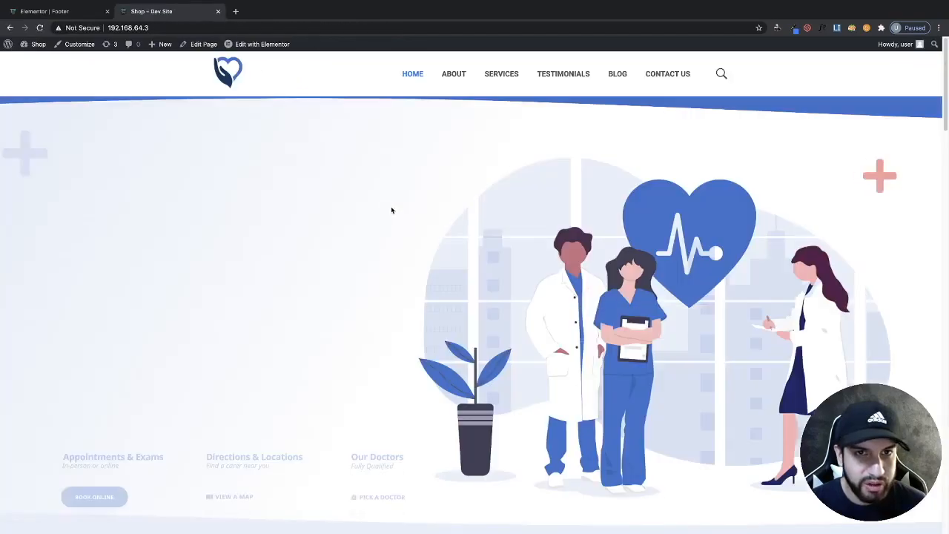
scroll(539, 294, down, 10)
scroll(524, 307, down, 10)
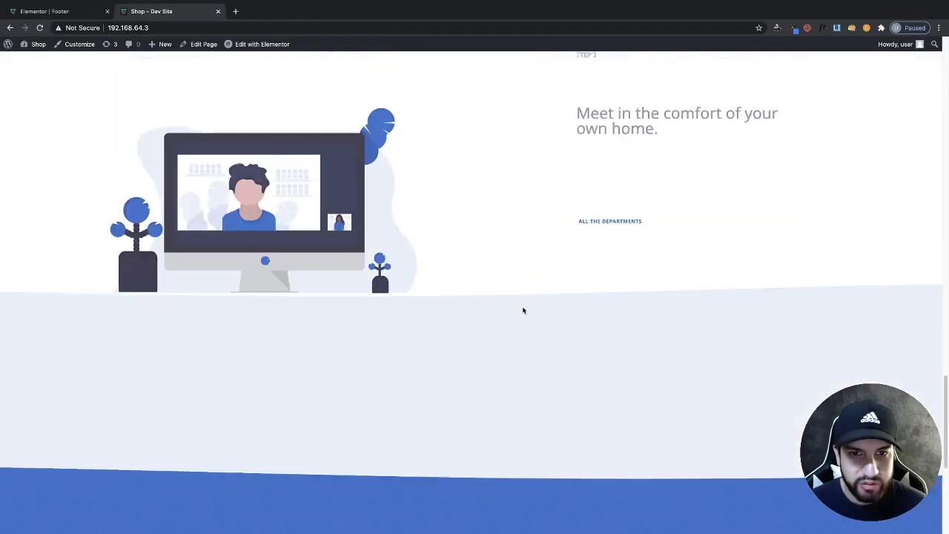
scroll(520, 310, up, 15)
scroll(519, 307, up, 5)
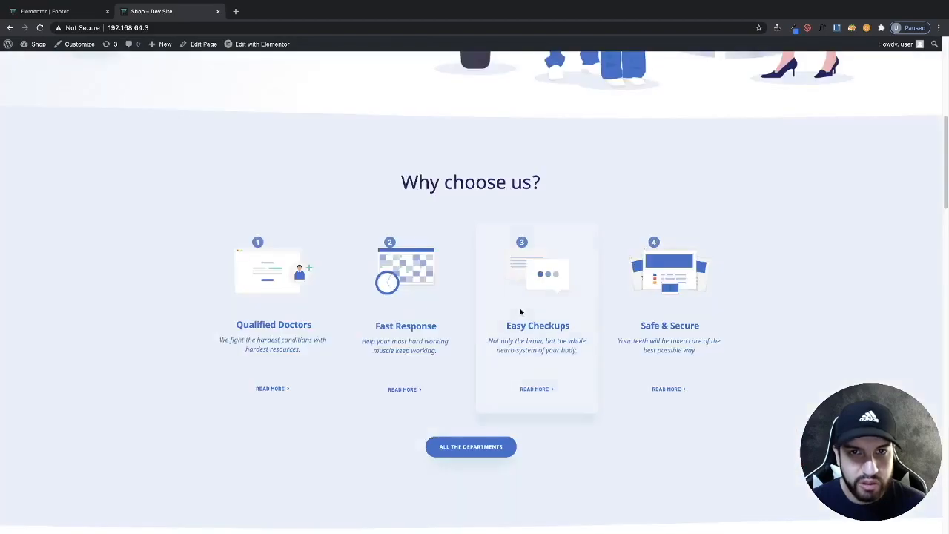
- Sample the homepage's light blue section background color with the color picker browser extension
click(799, 28)
click(613, 66)
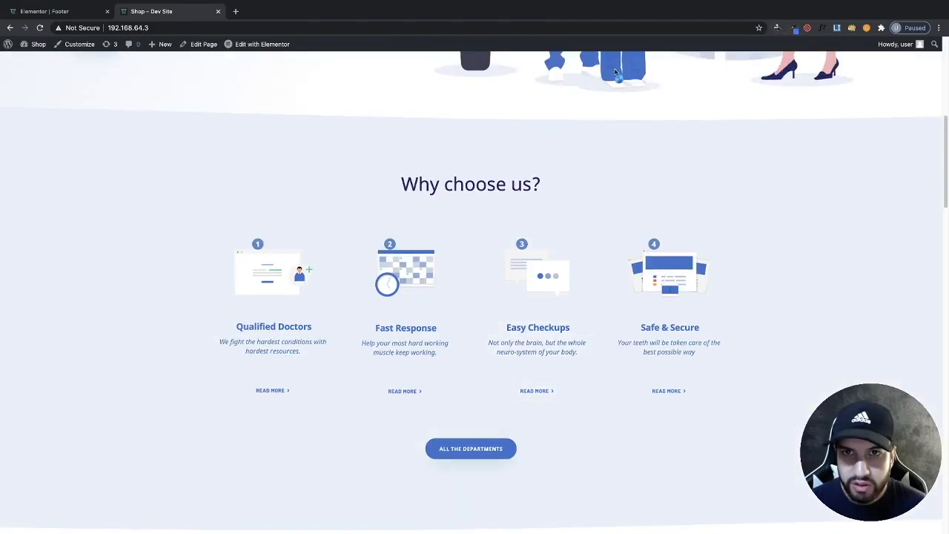
click(793, 180)
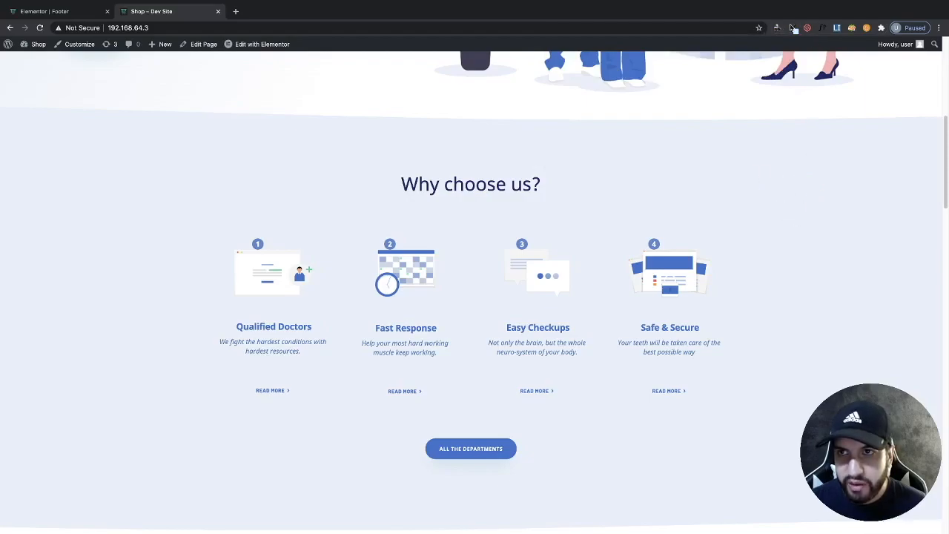
click(793, 29)
drag(765, 49, 734, 48)
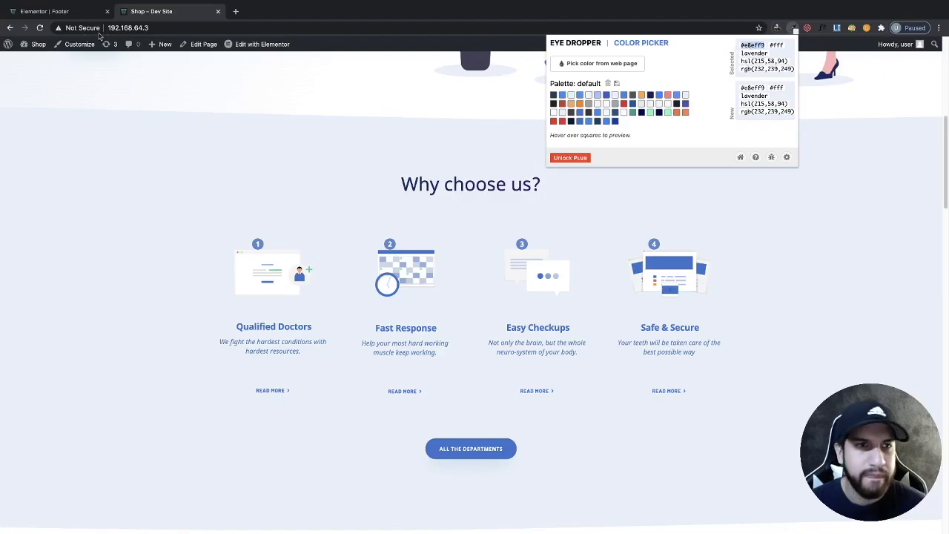
- Give the footer section a classic background color of #e8eff9
click(72, 17)
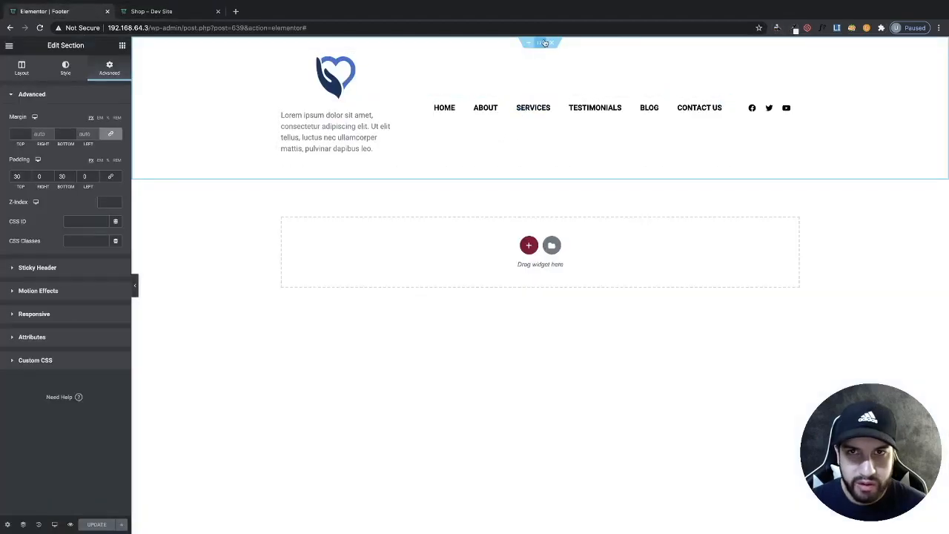
click(66, 68)
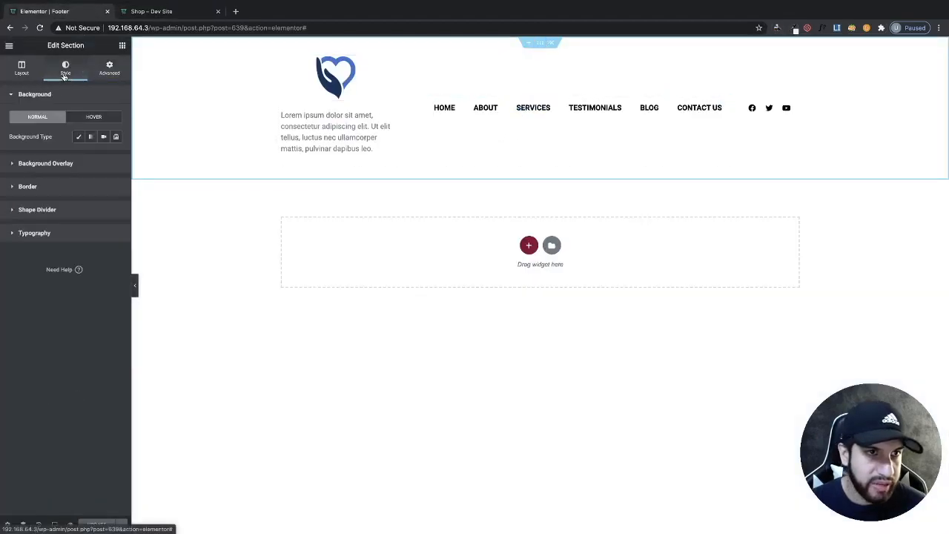
click(78, 136)
click(116, 157)
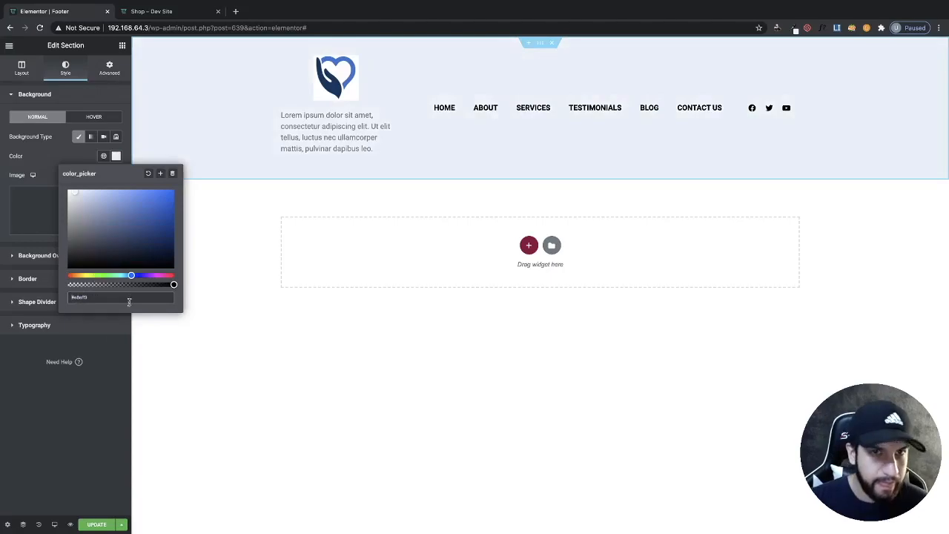
click(95, 378)
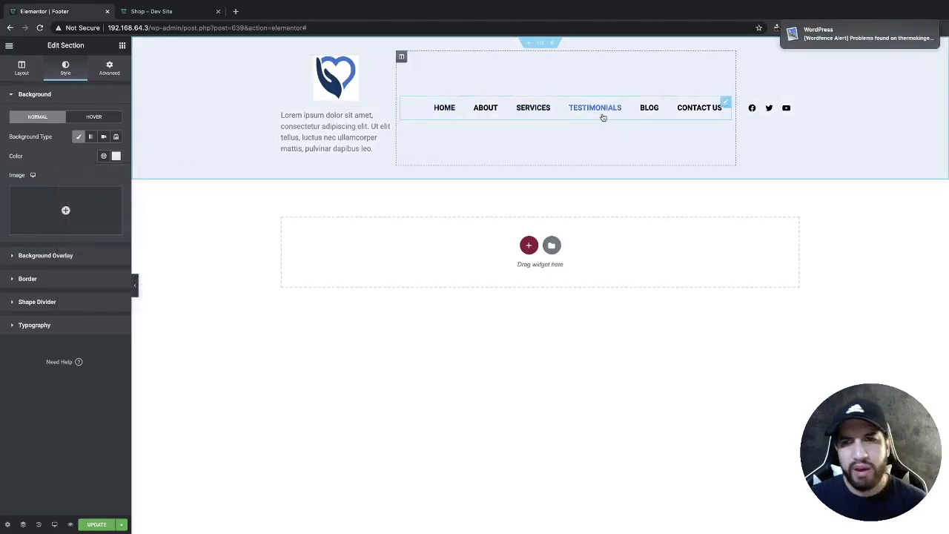
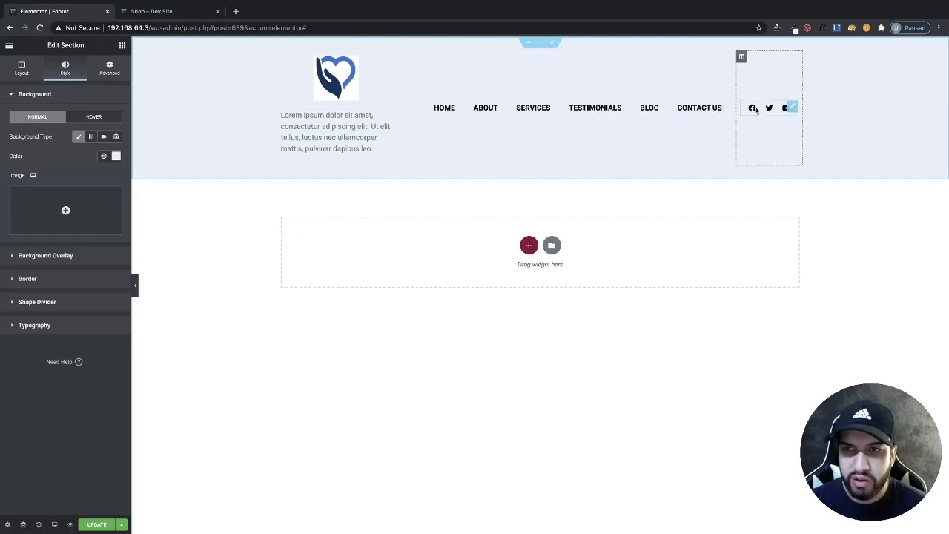
- Sample the homepage's blue accent color from the illustration with the color picker browser extension
click(788, 110)
click(143, 13)
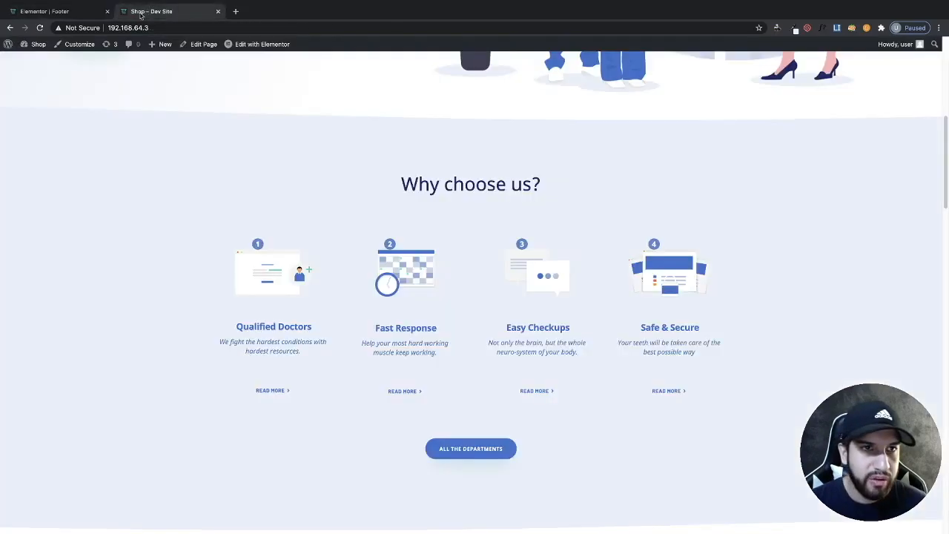
click(795, 30)
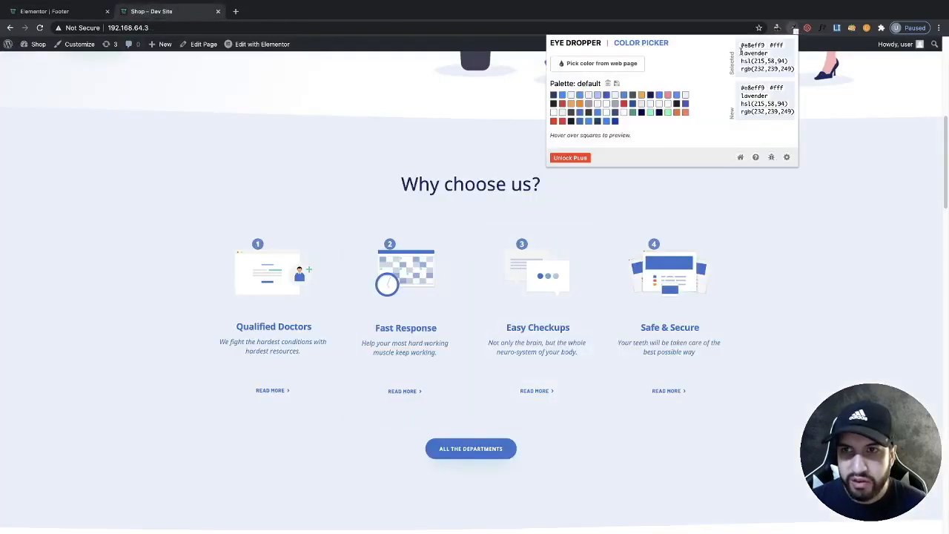
click(611, 65)
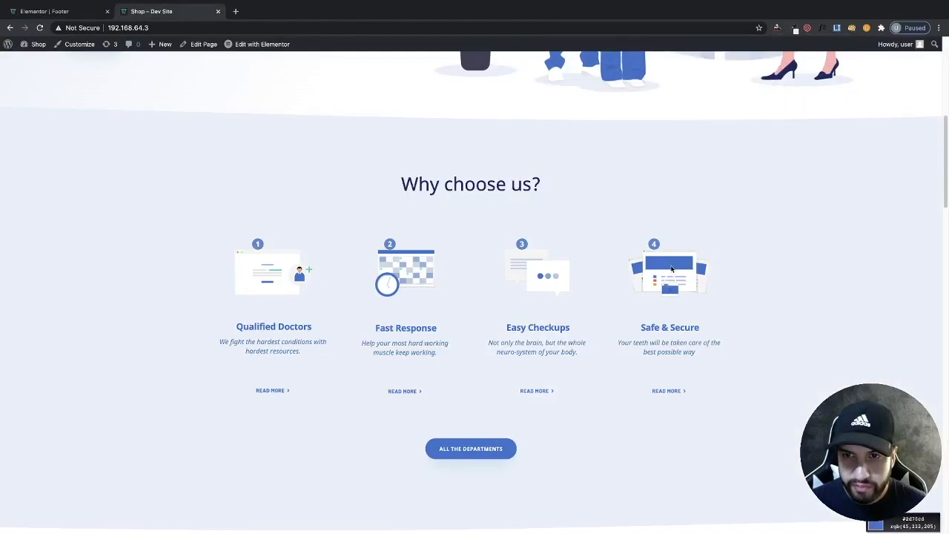
click(672, 268)
click(794, 29)
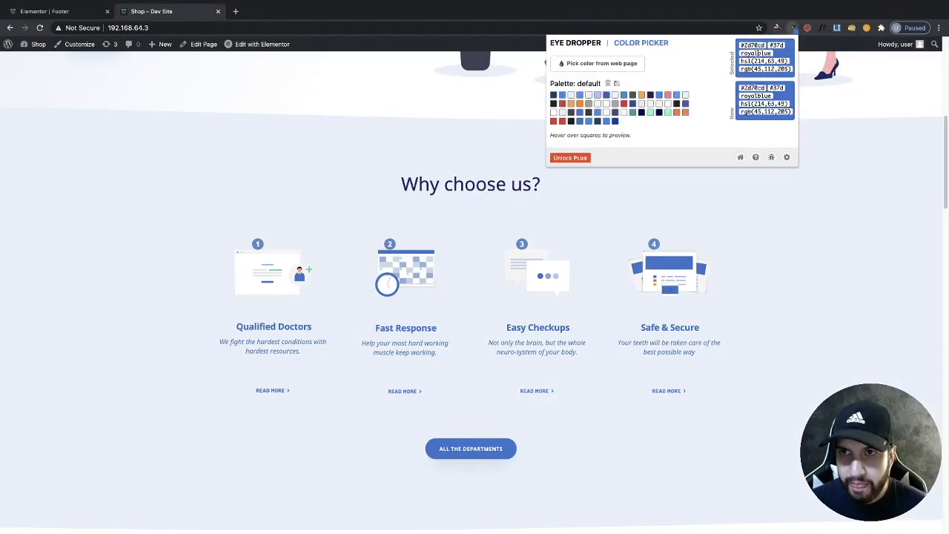
drag(764, 47, 741, 46)
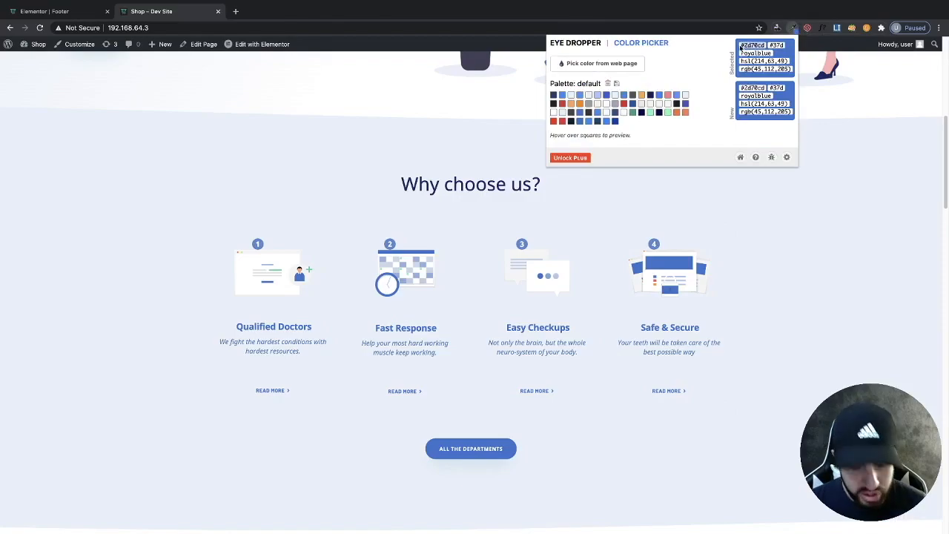
click(41, 13)
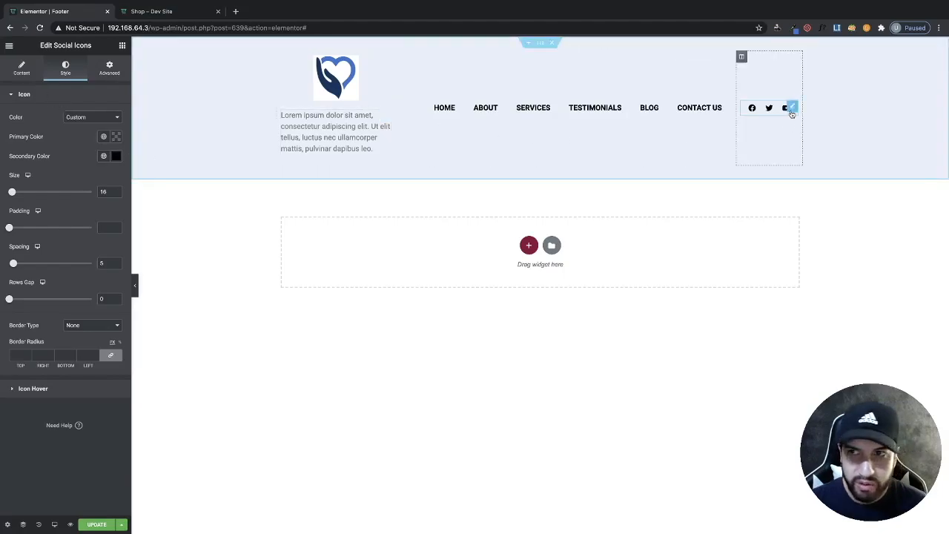
- Set the social icons' secondary color to the sampled blue and save it as a new global color
click(116, 156)
click(130, 275)
click(150, 204)
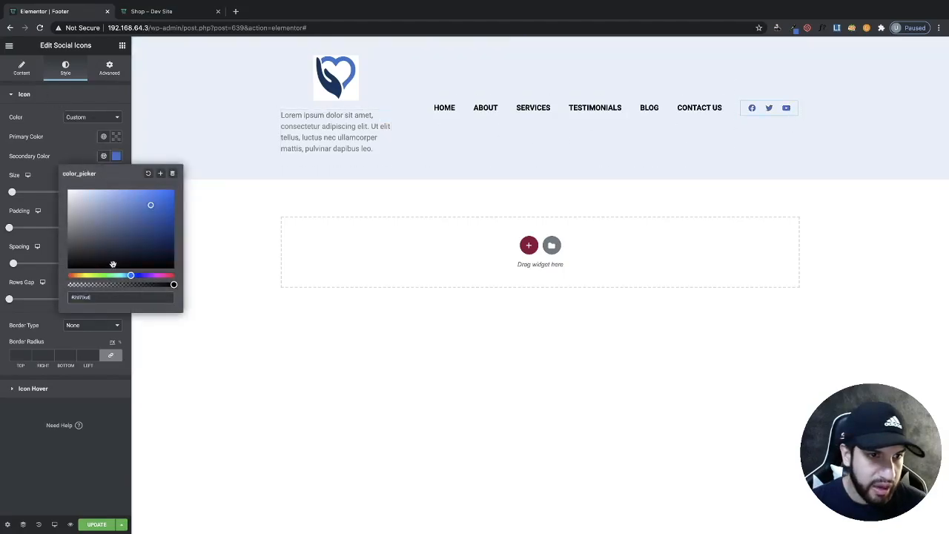
click(159, 174)
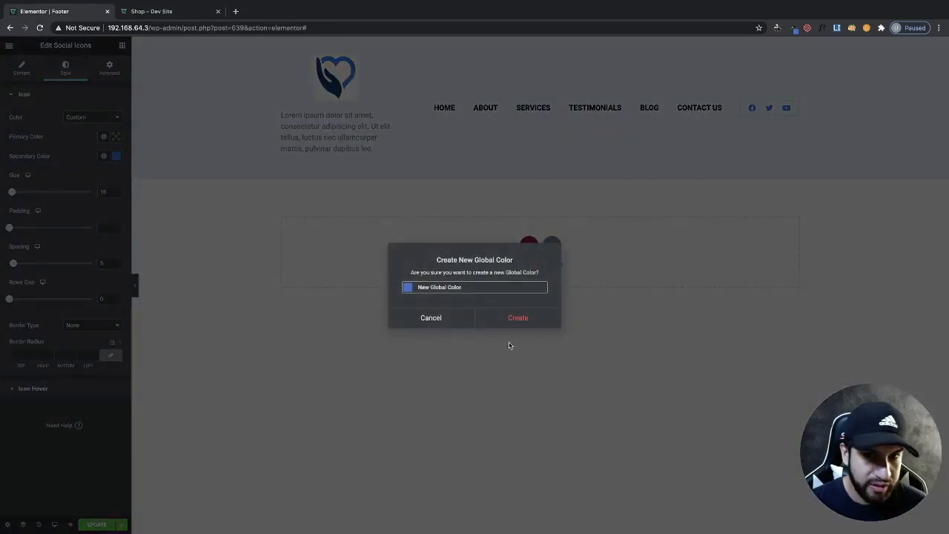
click(519, 317)
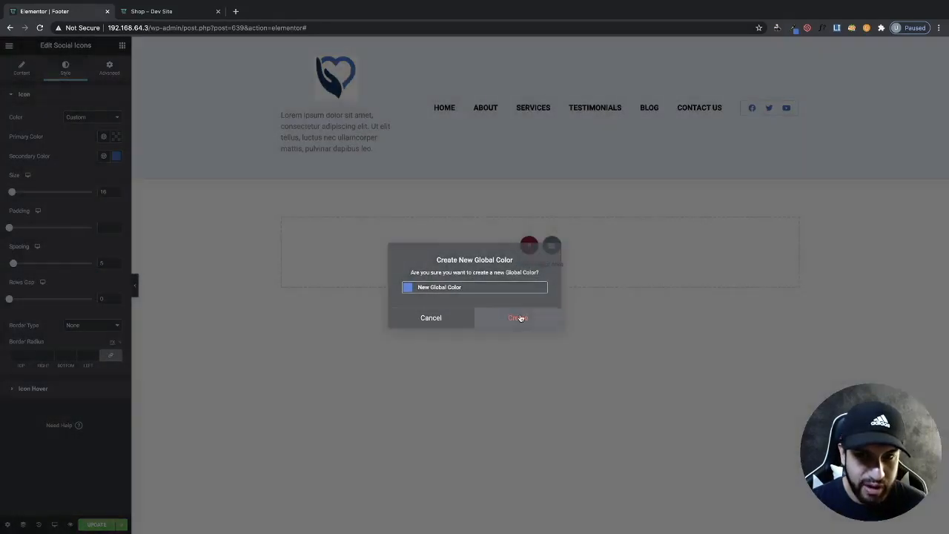
- Save the social icons' secondary color again as a global color named Blue
click(117, 157)
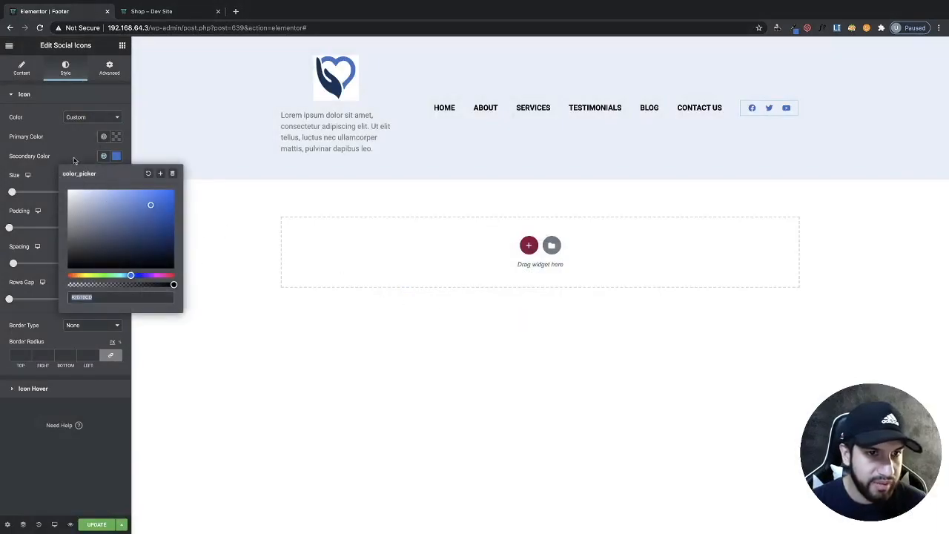
click(160, 173)
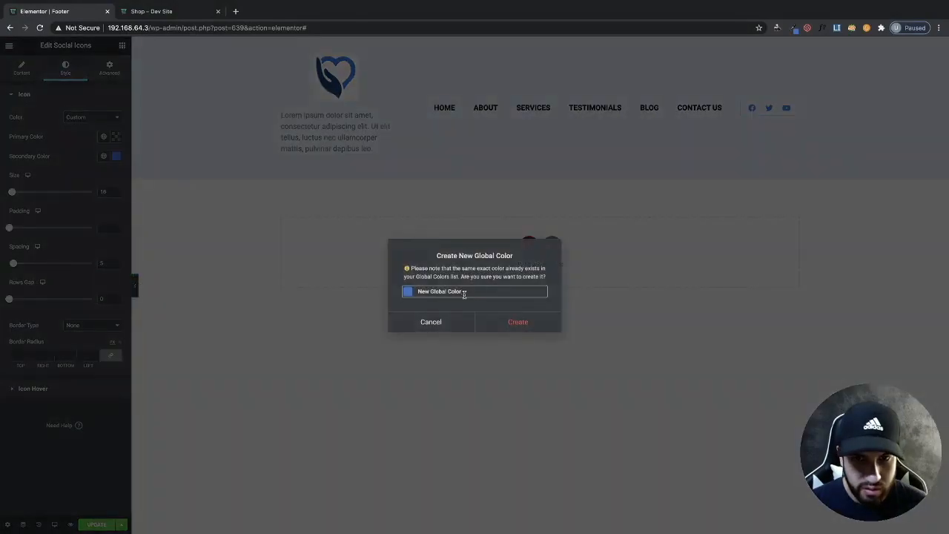
drag(473, 291, 419, 290)
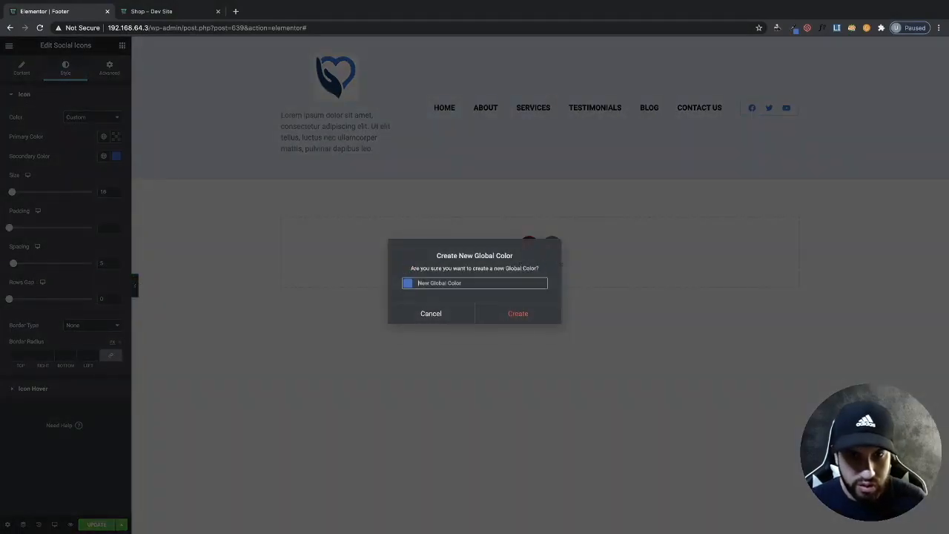
text(Blue)
click(534, 321)
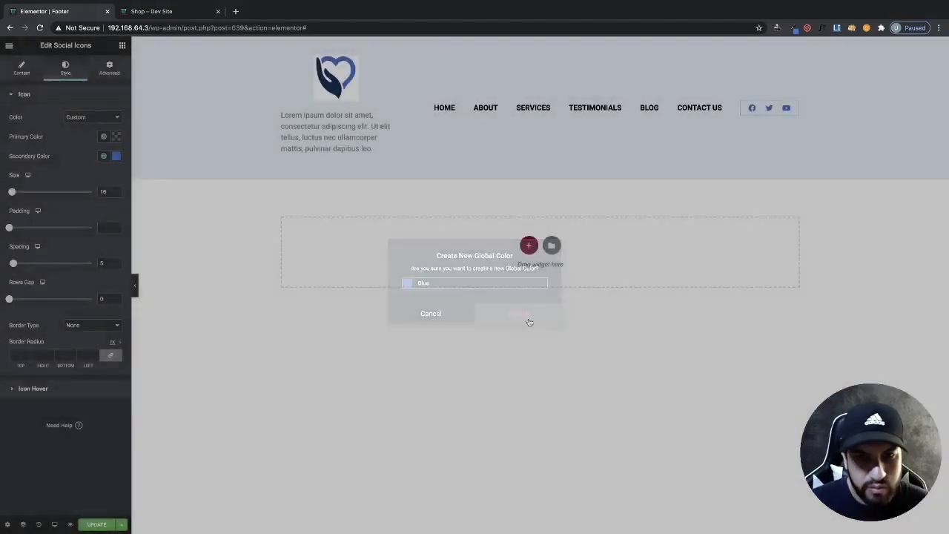
click(117, 156)
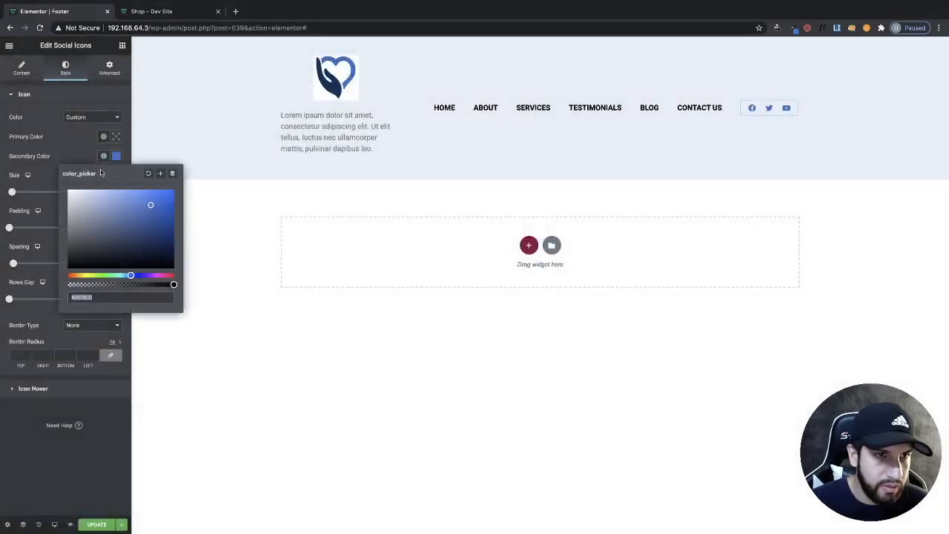
click(66, 156)
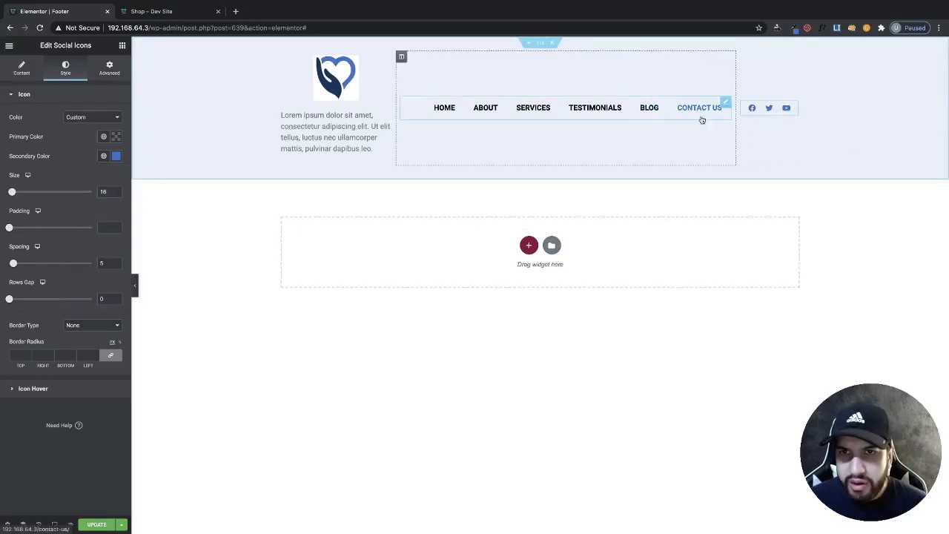
- Change the navigation menu's text color in the footer
click(581, 111)
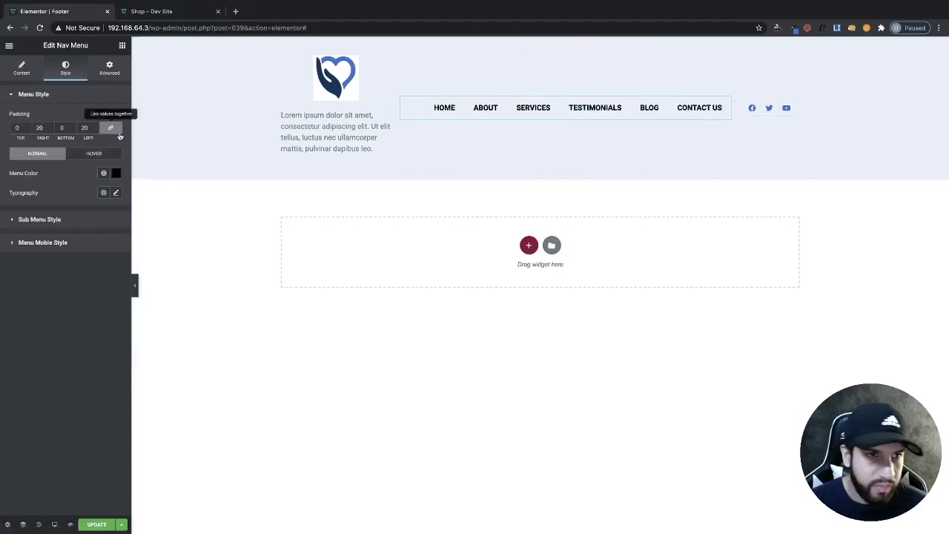
click(116, 173)
click(65, 256)
drag(63, 257, 60, 267)
click(56, 268)
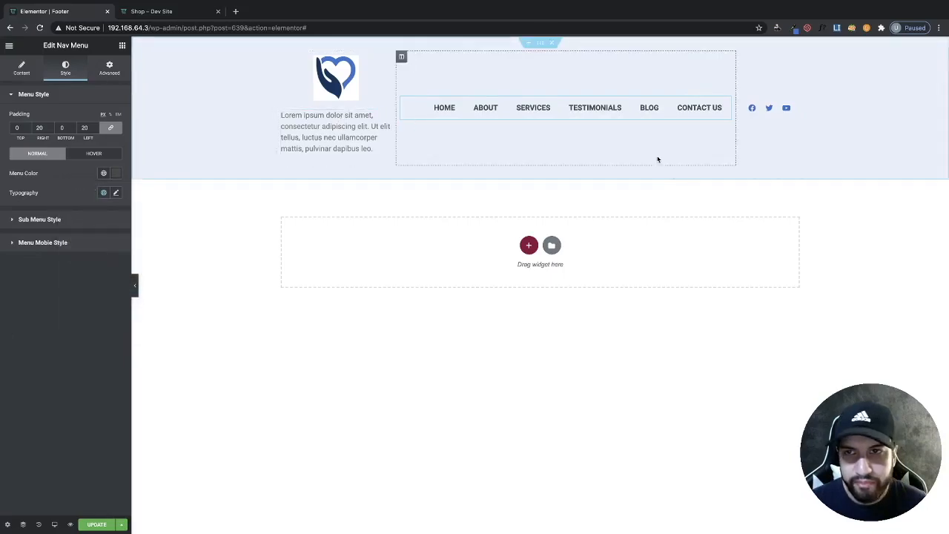
click(137, 294)
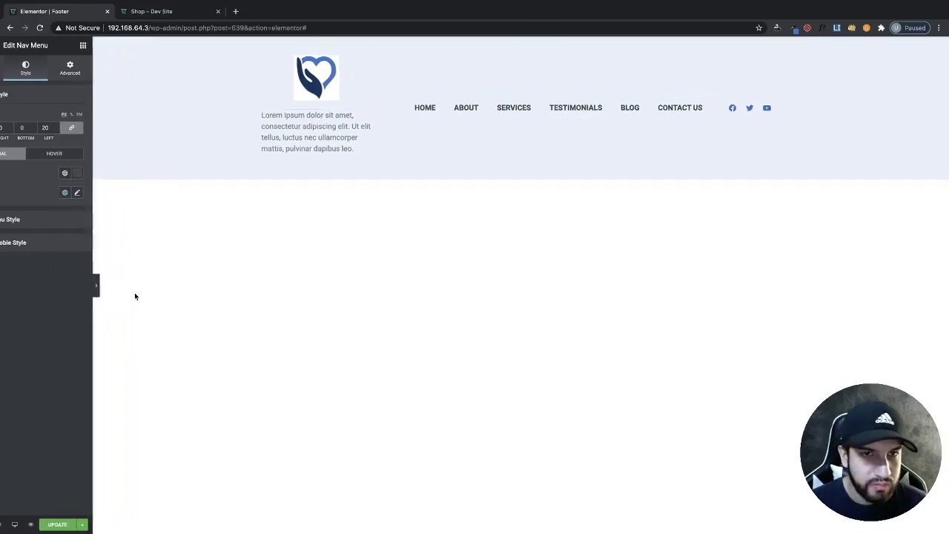
click(3, 285)
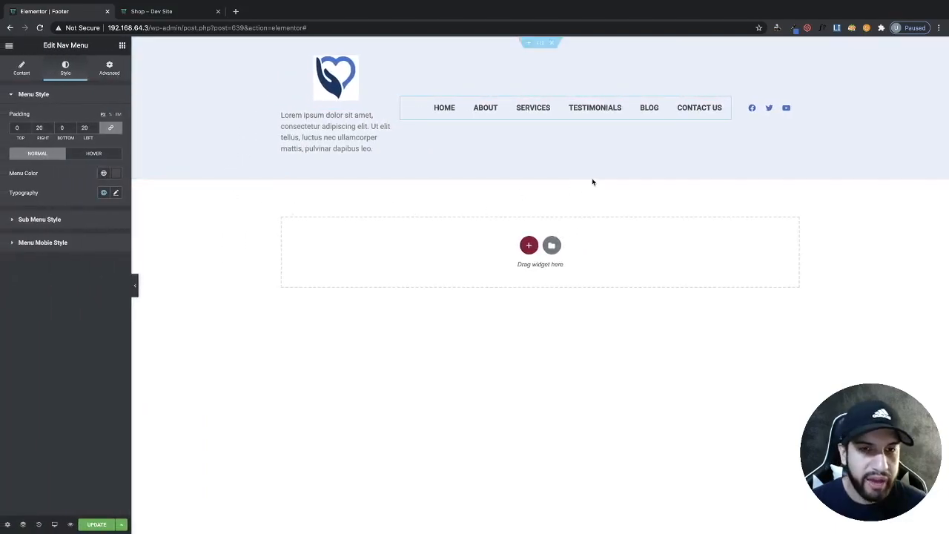
- Add a new section below the footer content and give it a second column
click(529, 244)
click(420, 267)
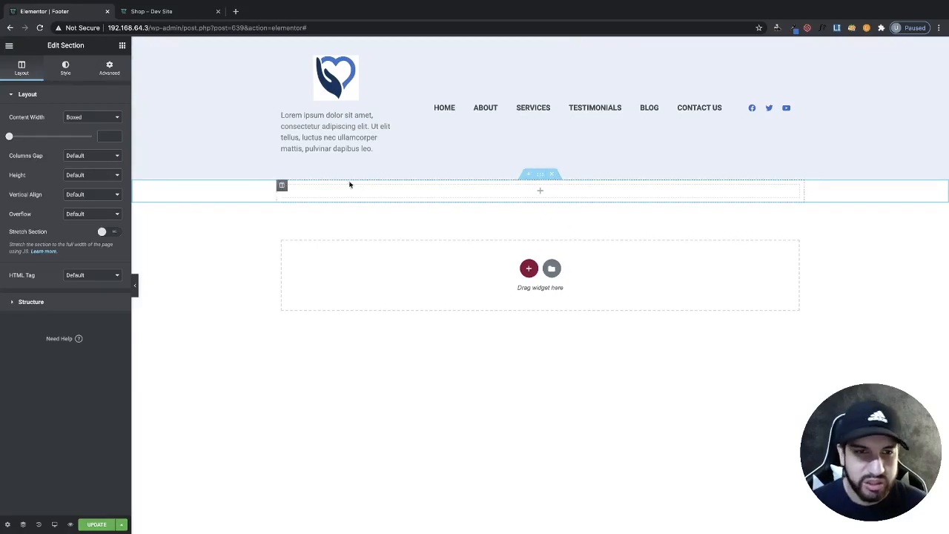
right_click(282, 186)
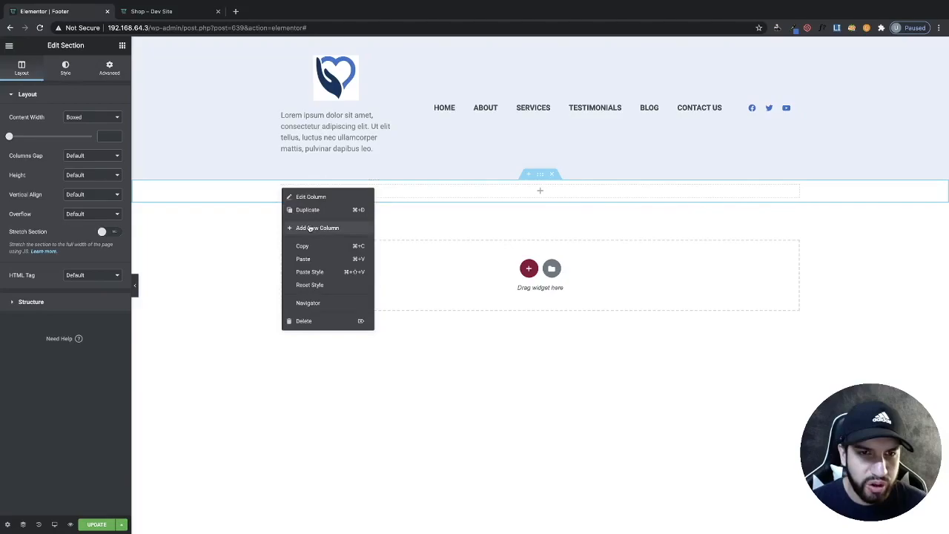
click(310, 228)
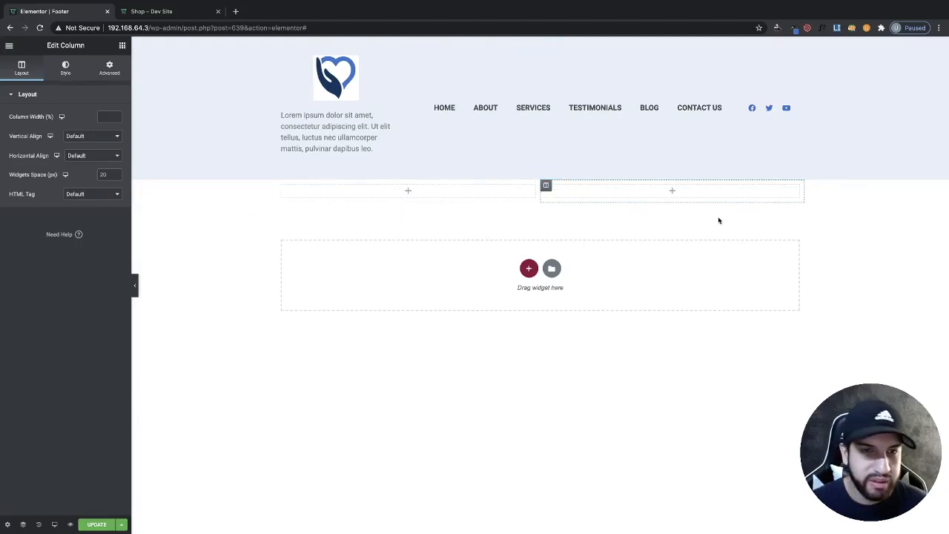
- Add an Icon List widget to the new section's left column and set its layout to inline
click(122, 45)
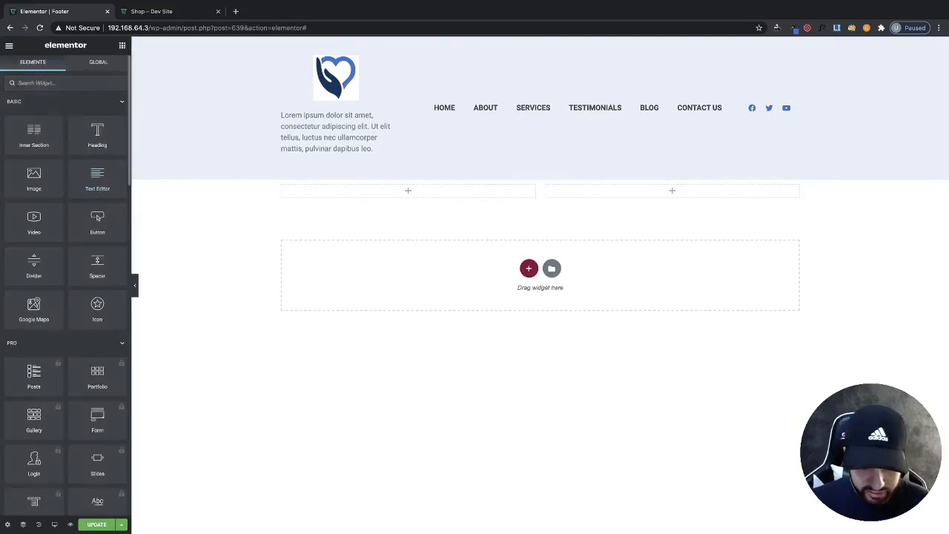
text(list)
drag(23, 112, 401, 191)
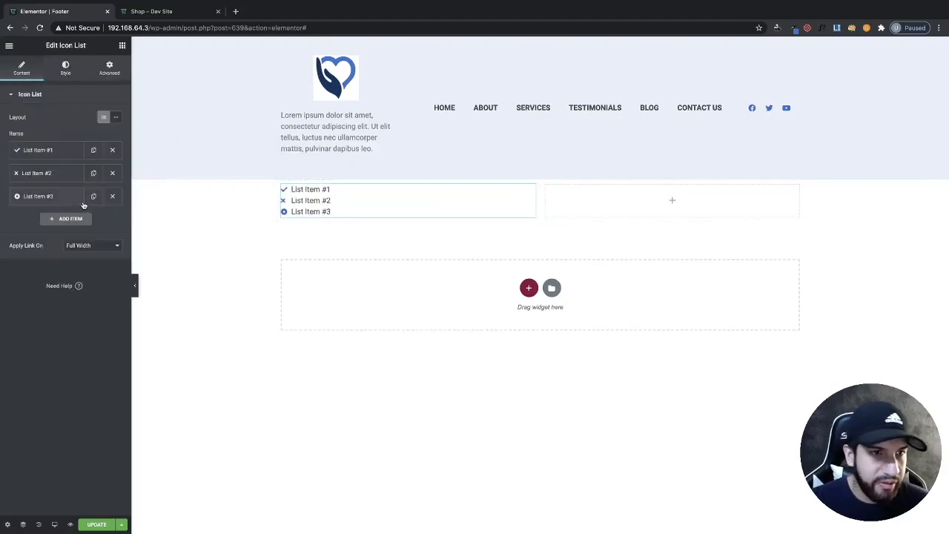
click(116, 117)
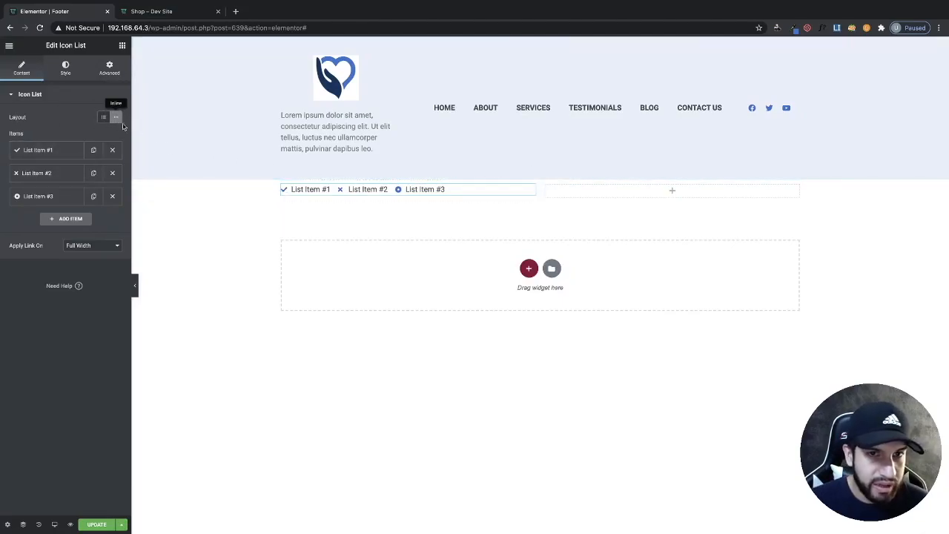
- Clear the text of the icon list's first item
click(59, 156)
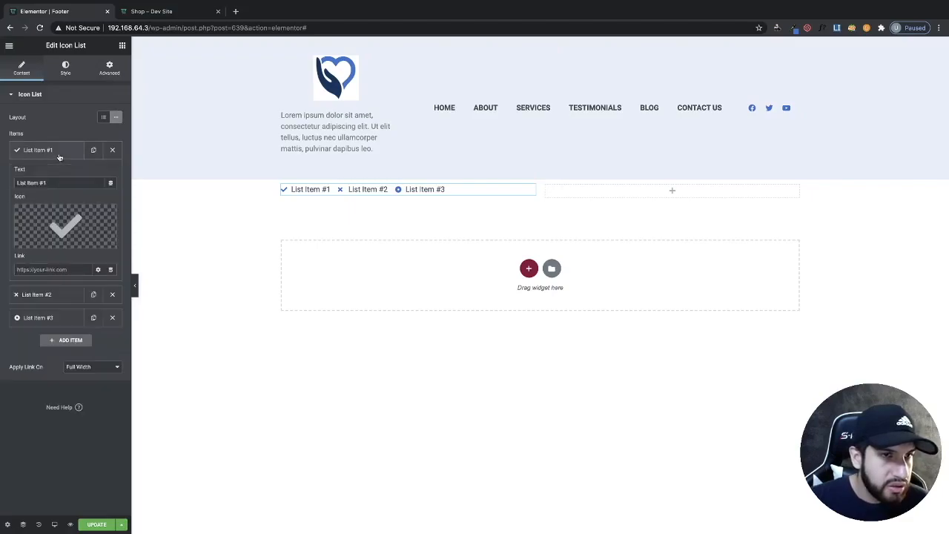
drag(47, 182, 2, 184)
key(BackSpace)
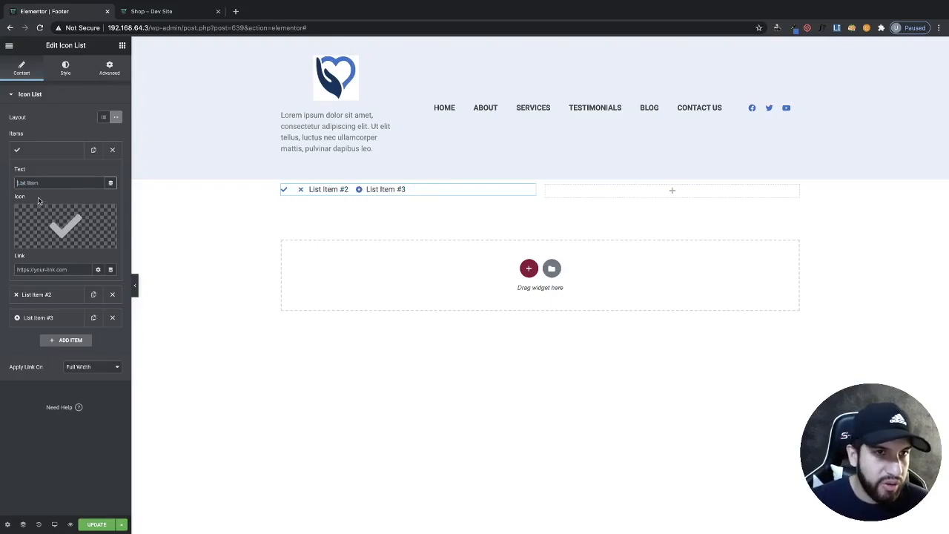
- Add a Copyright widget above the icon list in the left column
click(122, 45)
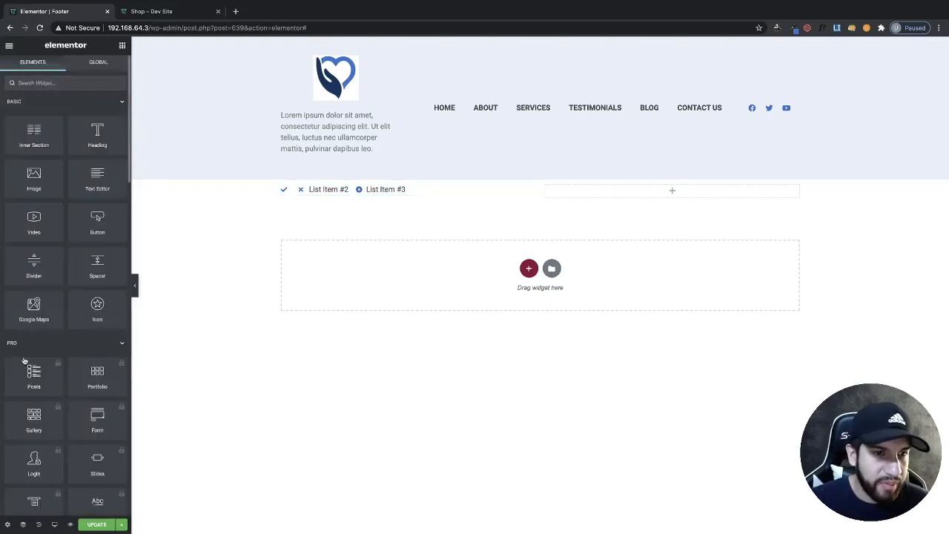
scroll(52, 280, down, 5)
scroll(52, 280, down, 5)
drag(34, 315, 377, 188)
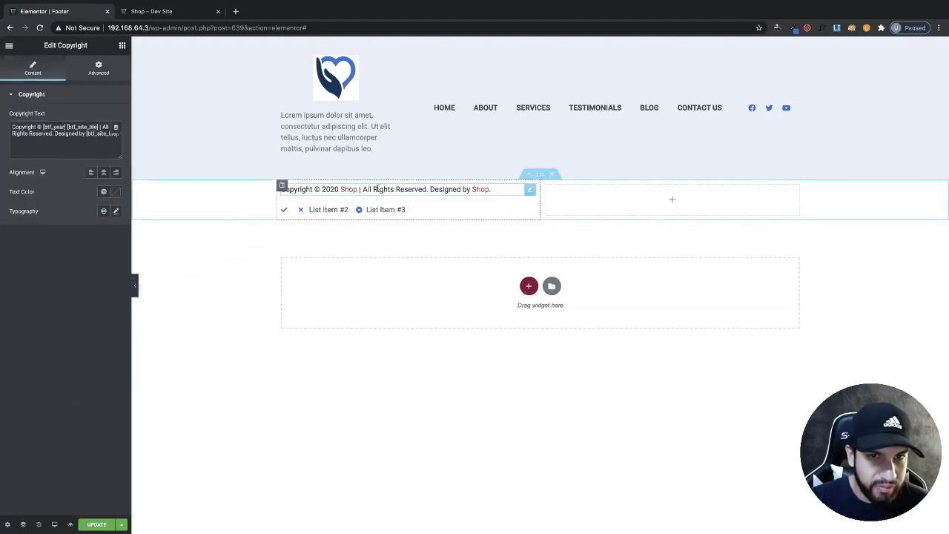
- Delete the inline icon list widget
right_click(353, 209)
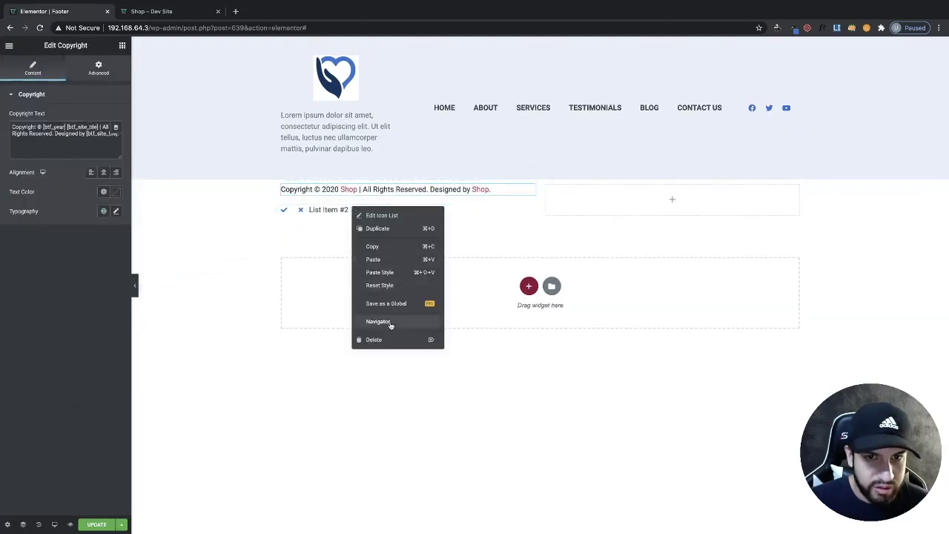
click(374, 339)
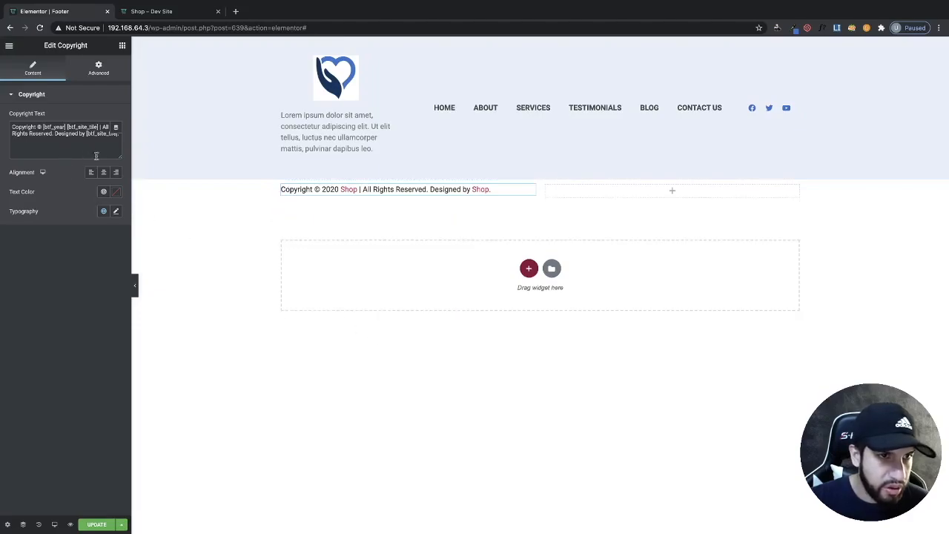
- Delete the Copyright widget from the left column
drag(41, 127, 2, 130)
key(ctrl+c)
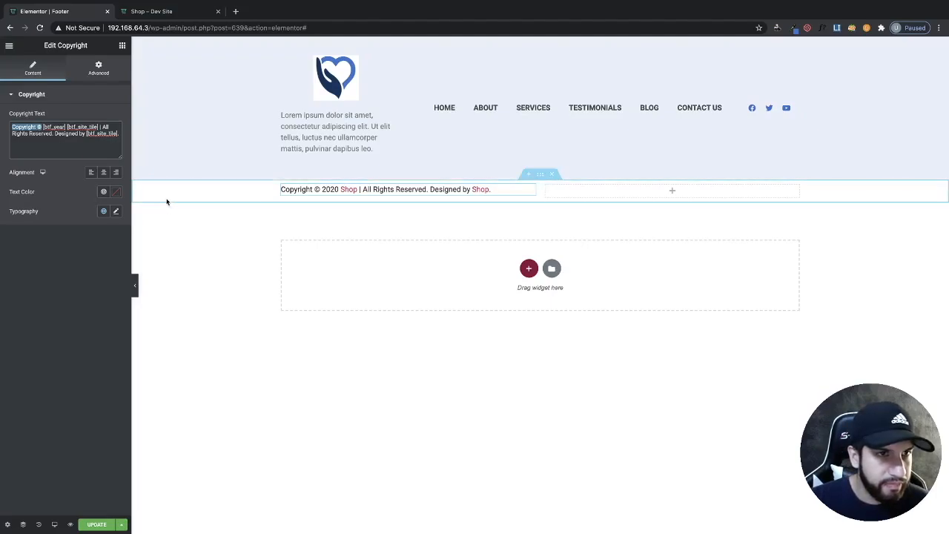
right_click(409, 190)
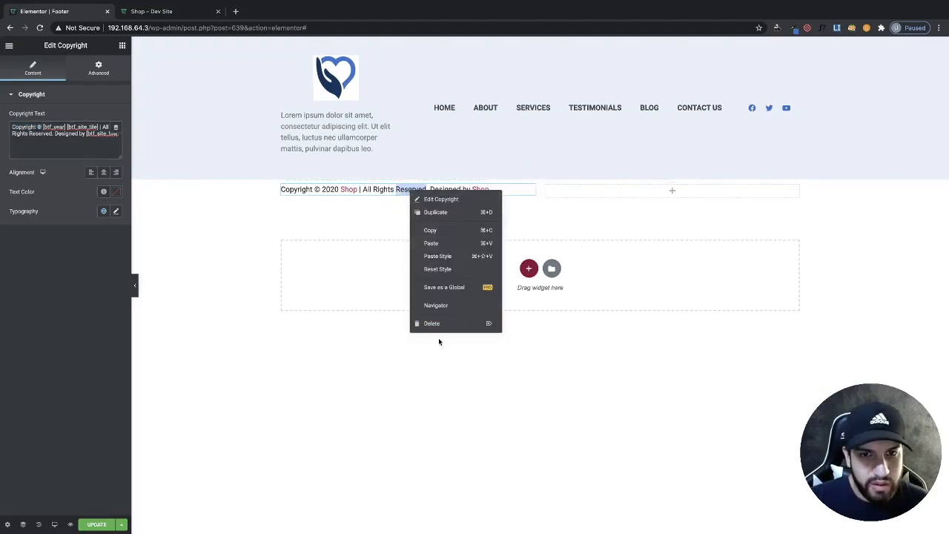
click(440, 324)
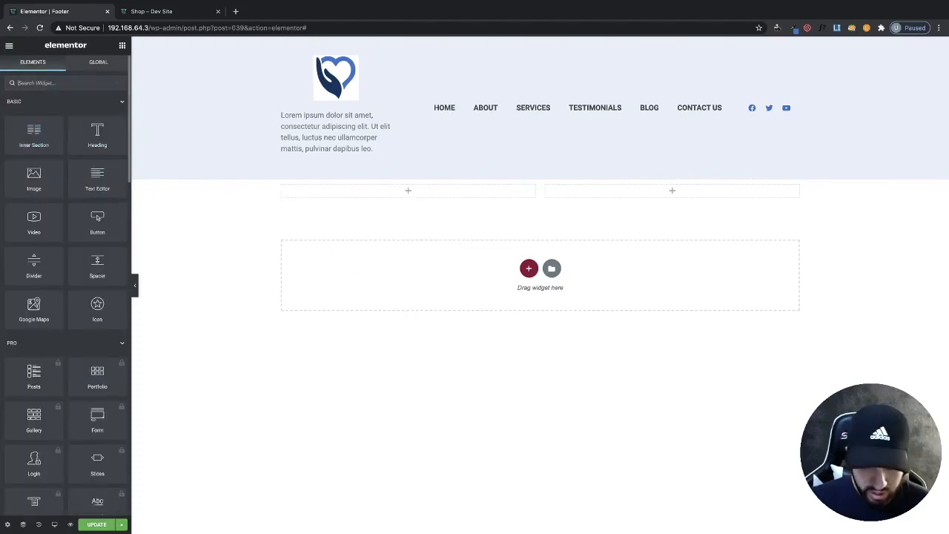
- Add an Icon List widget to the new section's left column
text(list)
drag(33, 126, 447, 196)
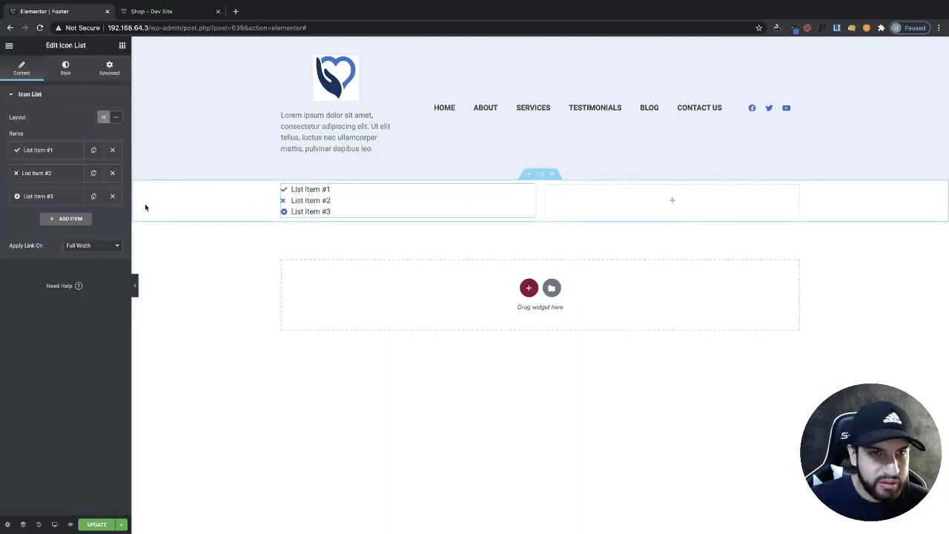
- Switch the icon list to inline layout and change the first item's text to "Copyright © Mywebsite"
click(114, 119)
click(45, 150)
triple_click(66, 182)
key(ctrl+v)
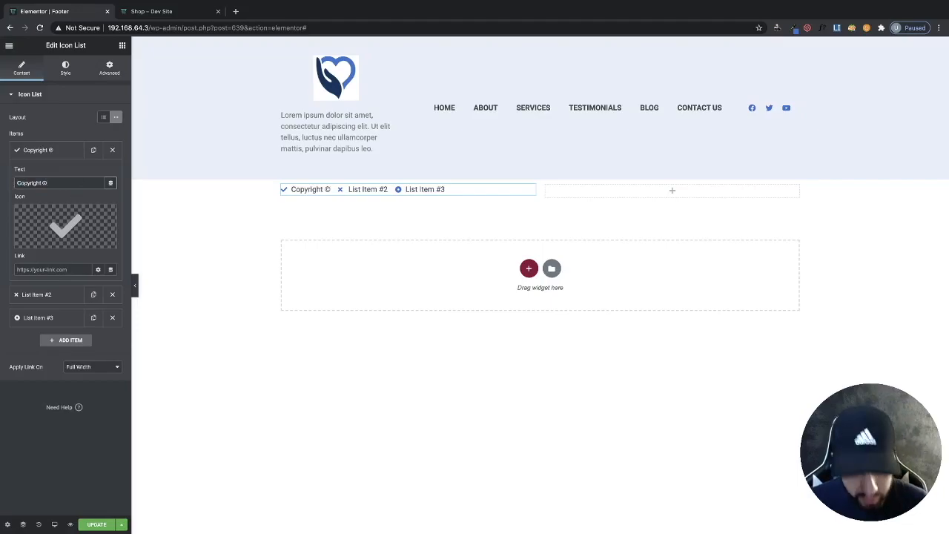
text(My)
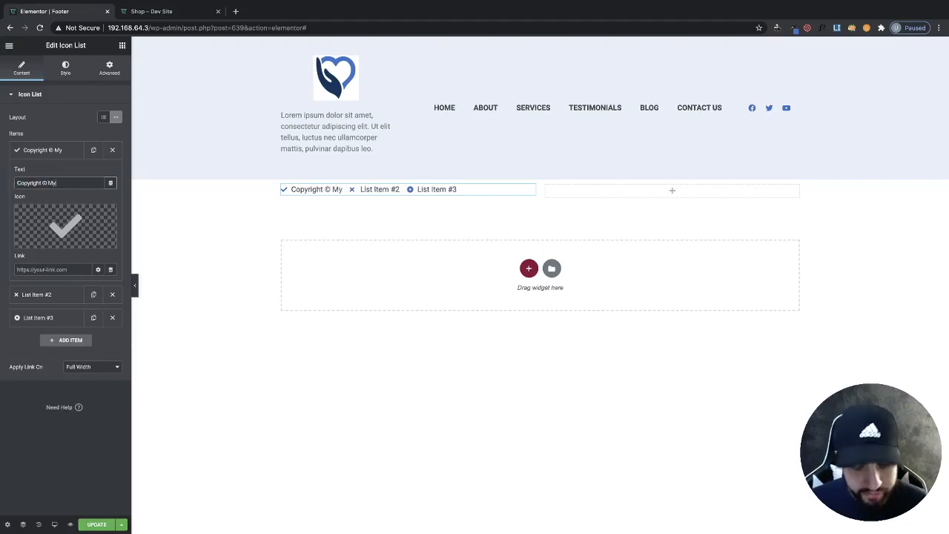
key(BackSpace)
key(BackSpace)
text(M)
key(BackSpace)
text(Mywebsite)
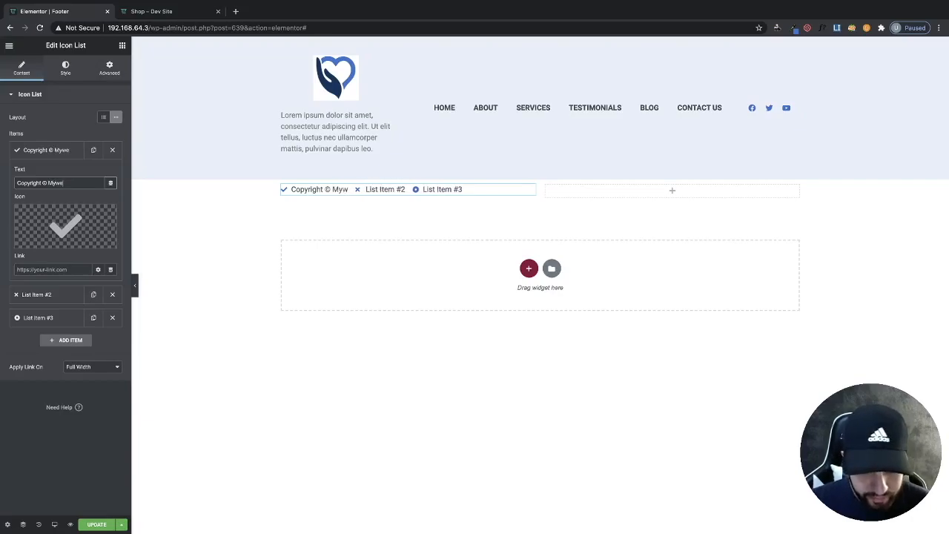
- Remove the icons from the first two list items and delete the third item
mouse_move(75, 236)
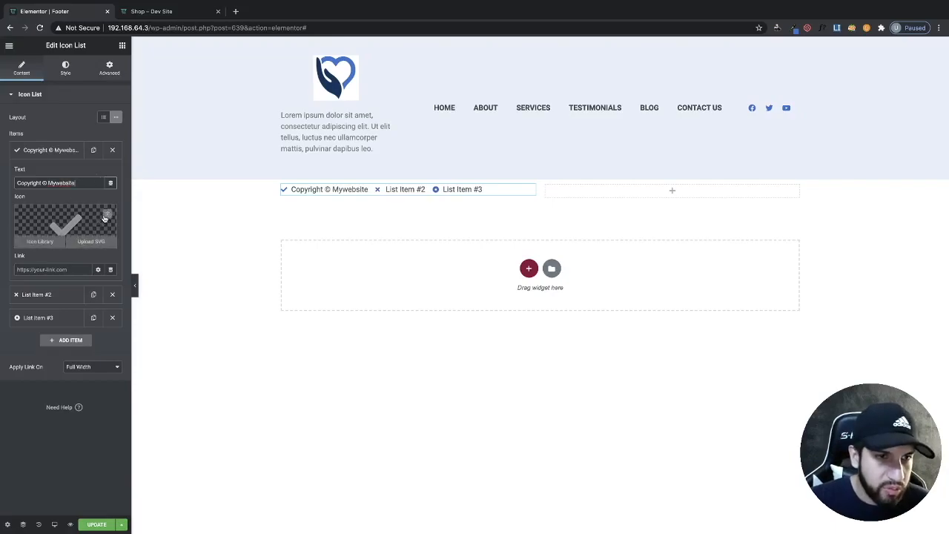
click(106, 214)
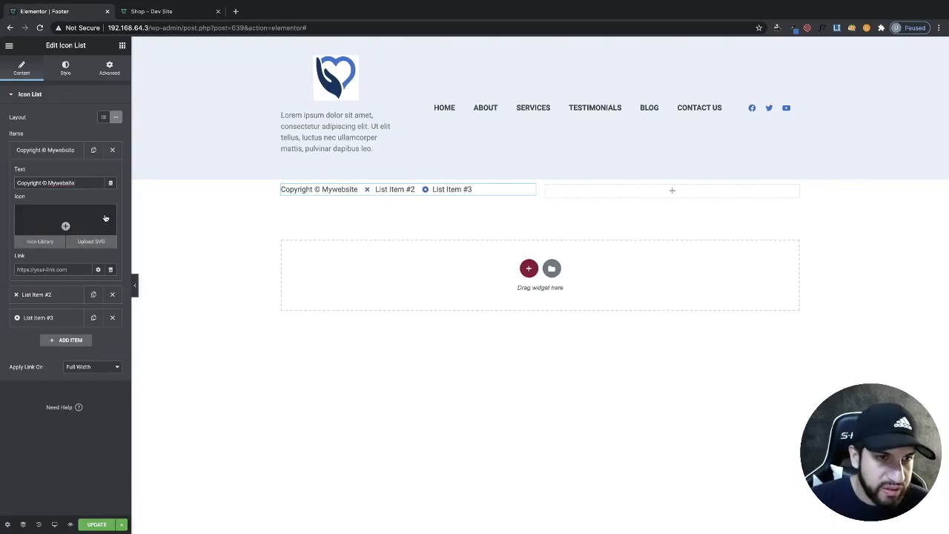
click(47, 295)
click(65, 249)
click(112, 318)
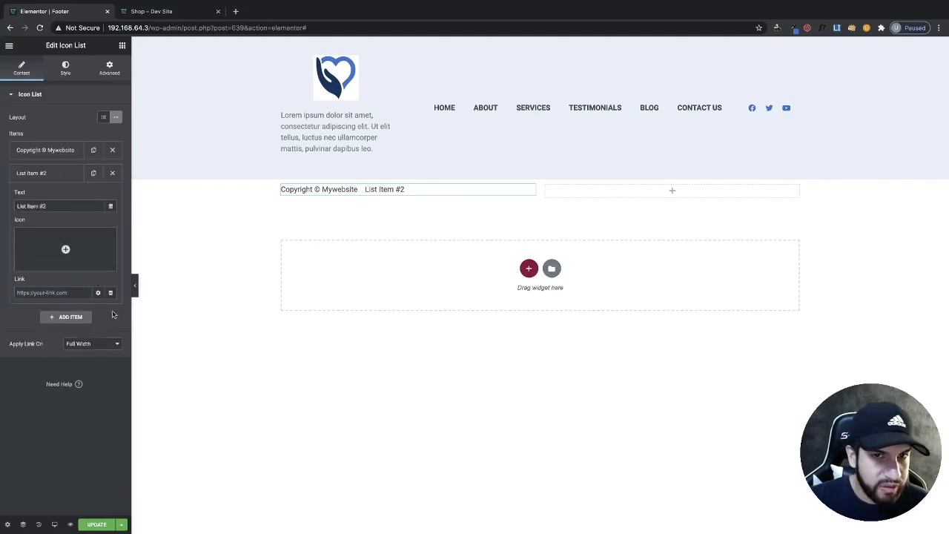
- Rename the second list item to "Privacy Policy"
triple_click(52, 206)
key(BackSpace)
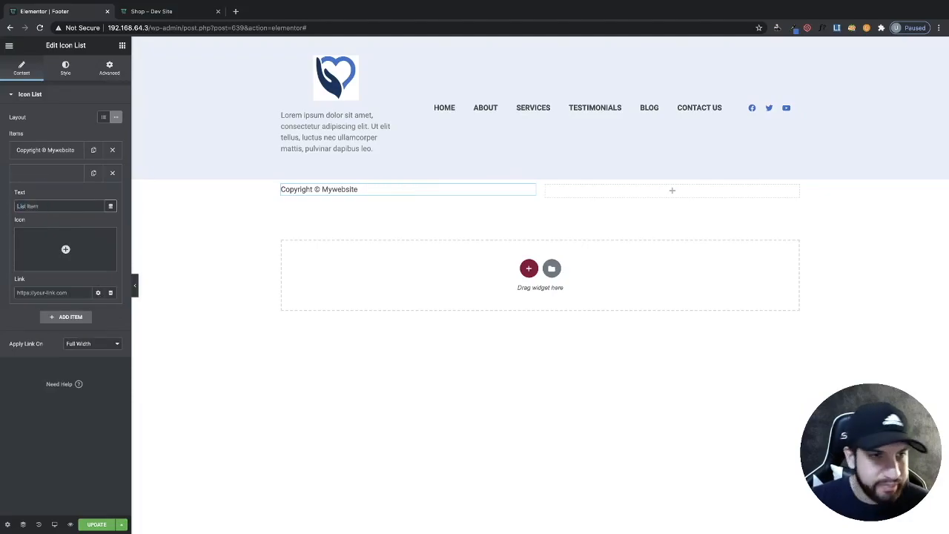
text(Privacy Policy)
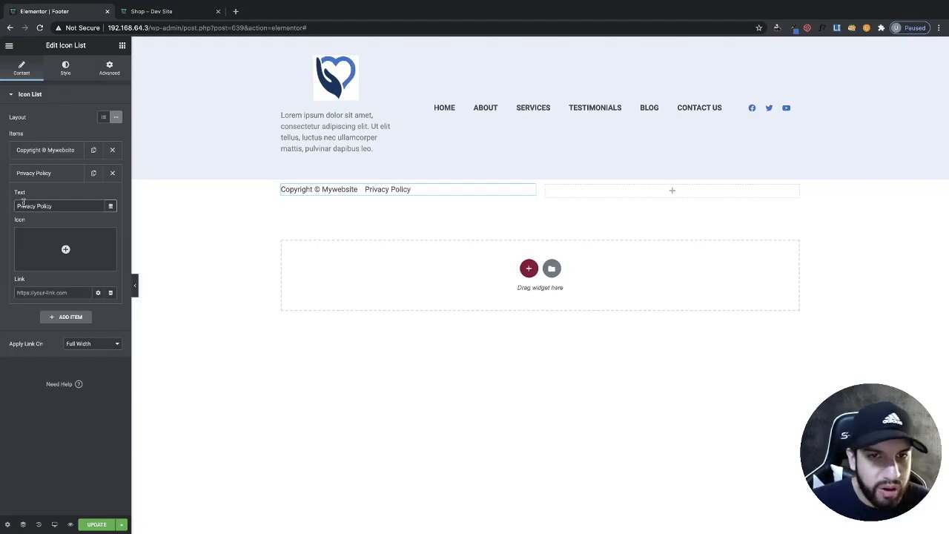
click(52, 177)
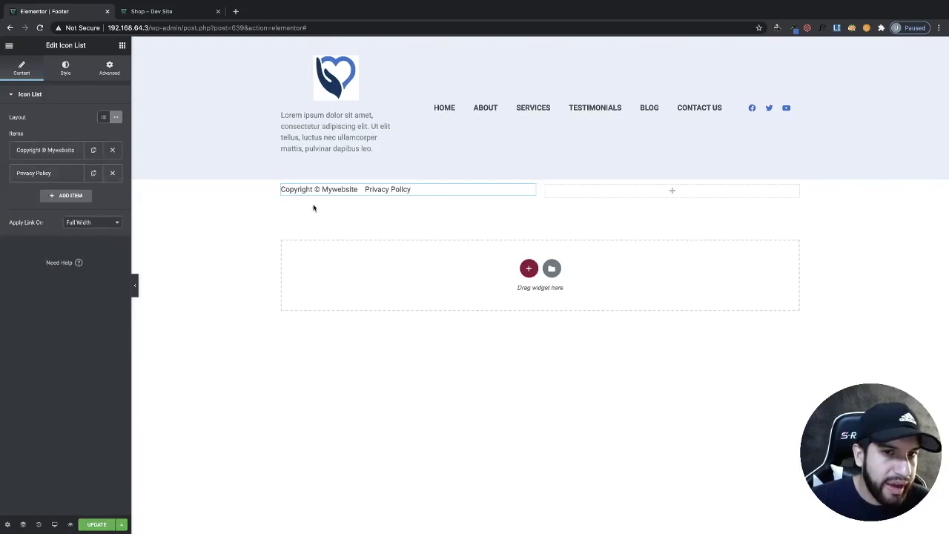
- Turn on the divider between the icon list items
click(66, 72)
click(104, 178)
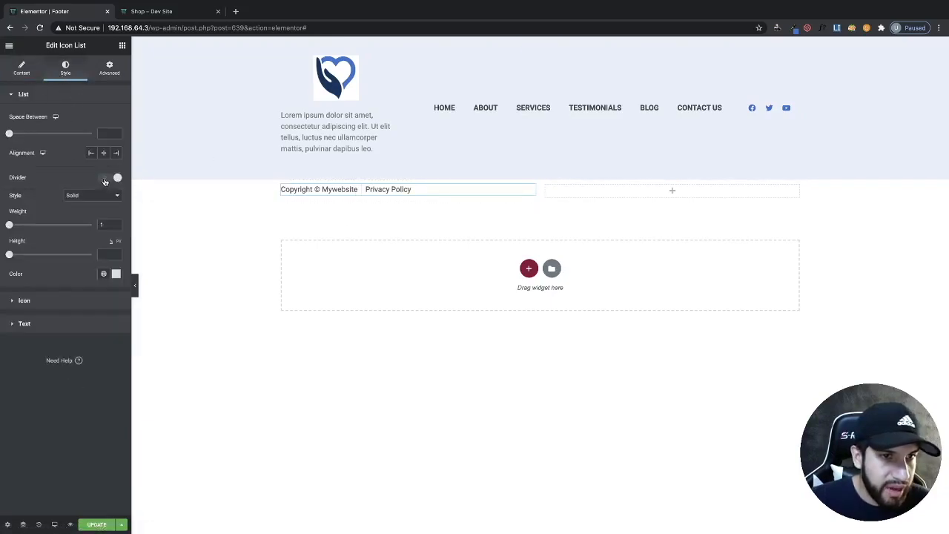
click(135, 288)
click(3, 286)
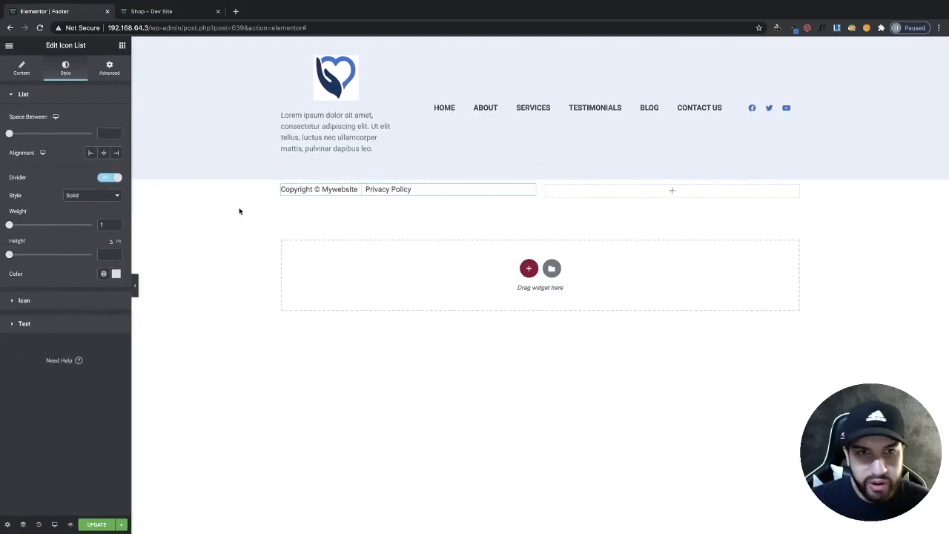
- Copy the icon list and paste it into the footer section's right column
click(122, 46)
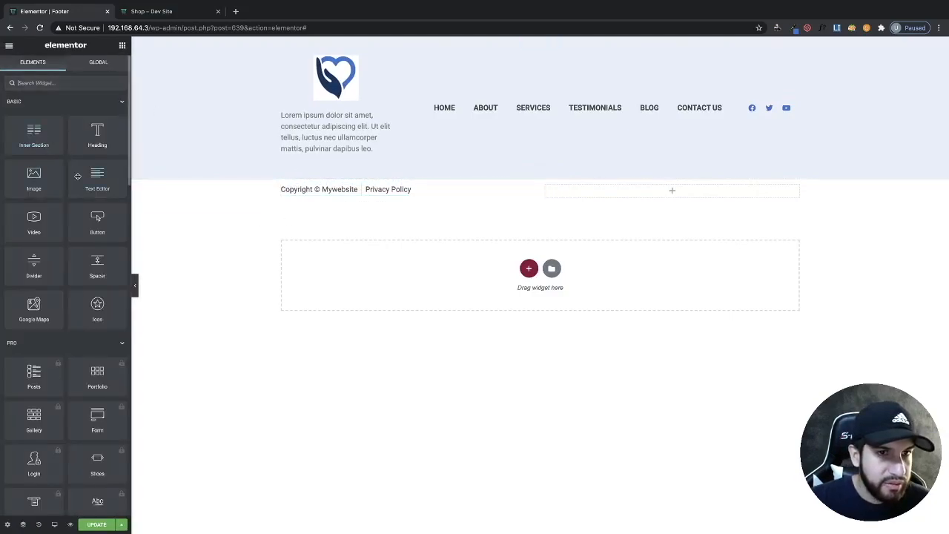
right_click(464, 192)
click(481, 231)
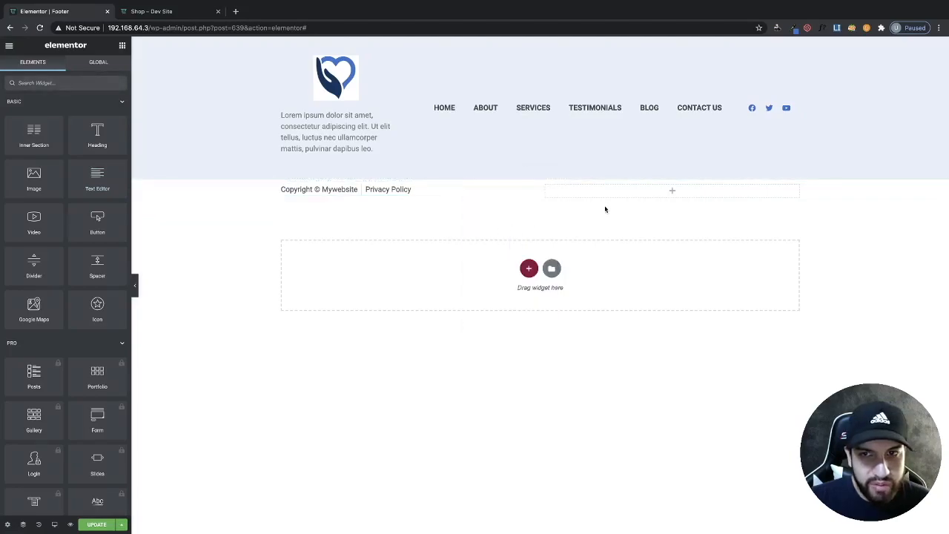
right_click(607, 193)
click(630, 262)
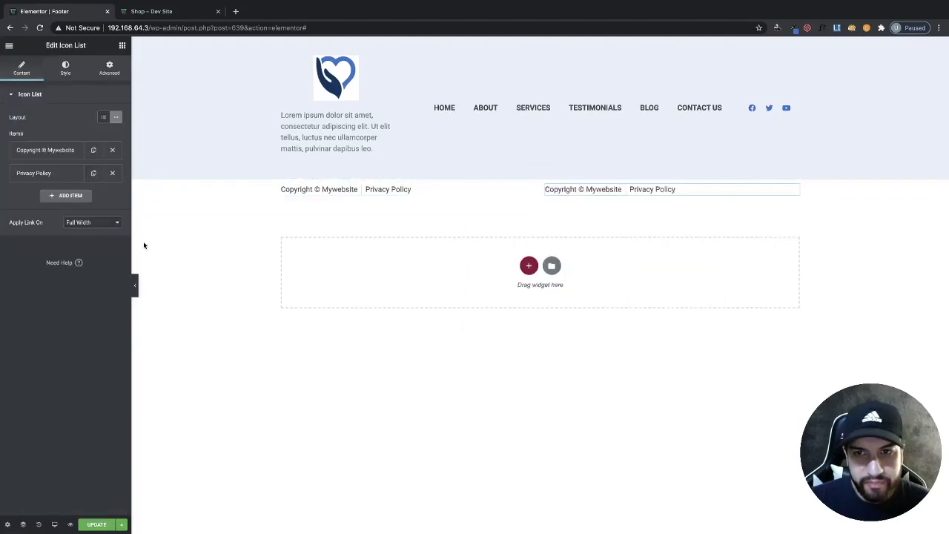
- Right-align the pasted list and delete its Privacy Policy item
click(66, 69)
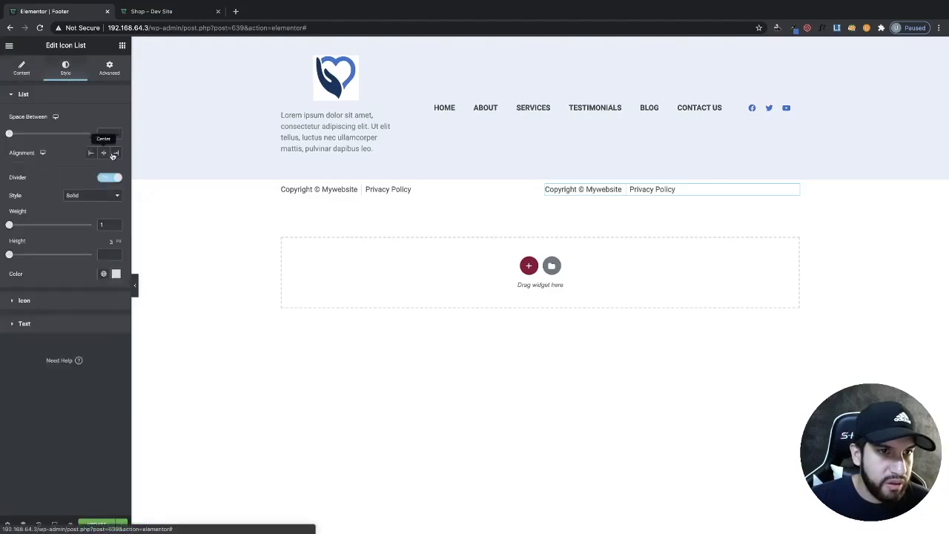
click(115, 152)
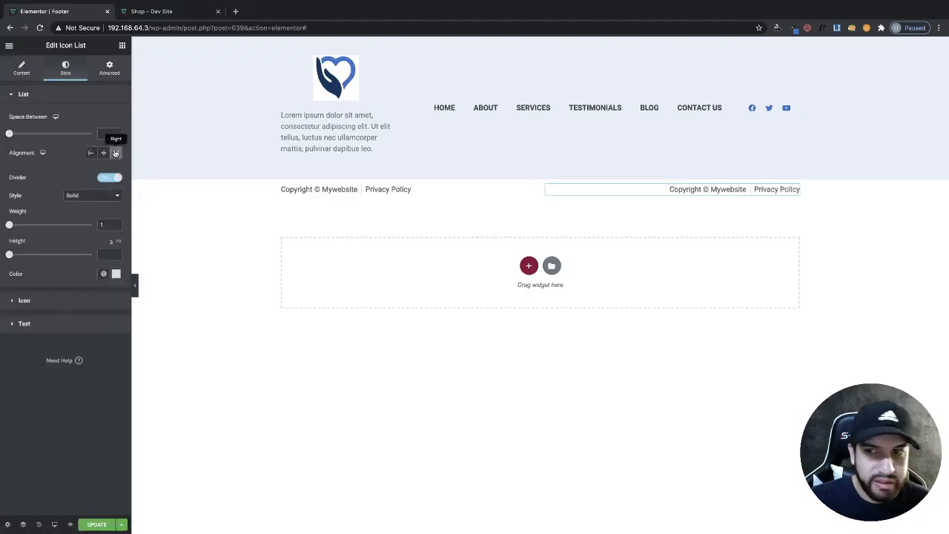
click(21, 68)
click(113, 172)
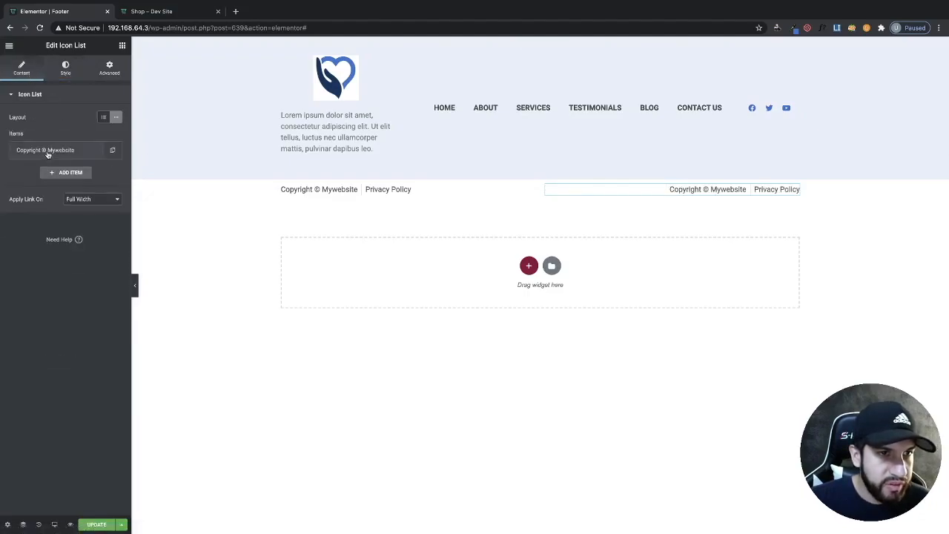
- Change the remaining item's text to "Website Created By" followed by the creator's name
click(44, 150)
triple_click(51, 182)
key(BackSpace)
text(Webs)
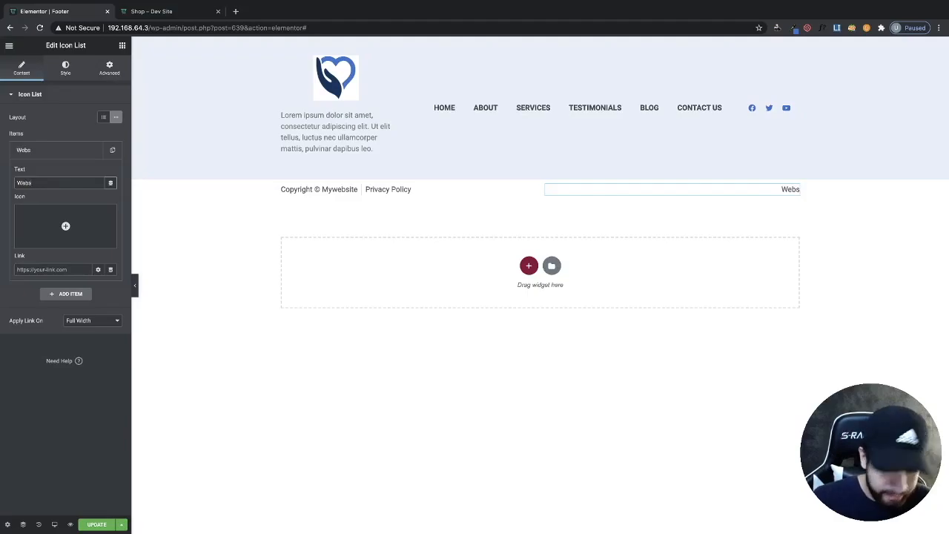
text(ite C)
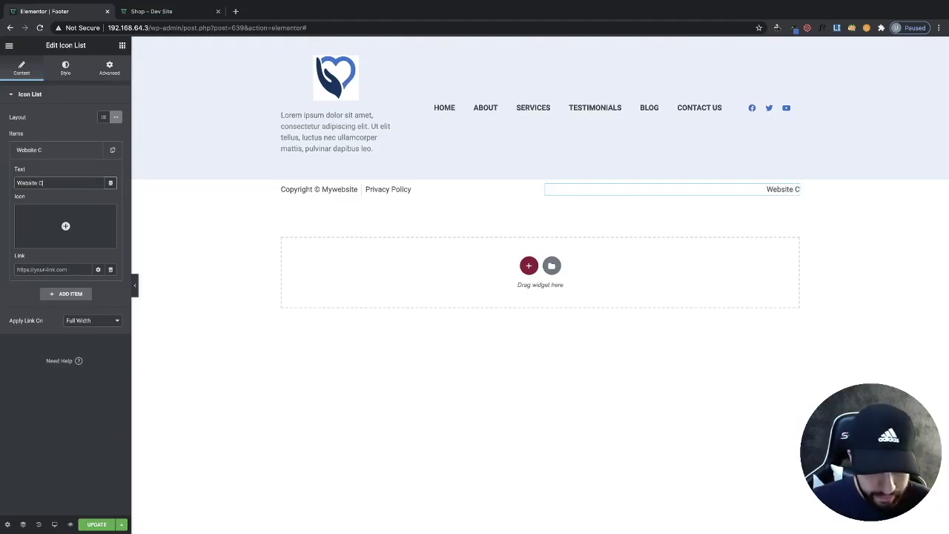
text(reated By)
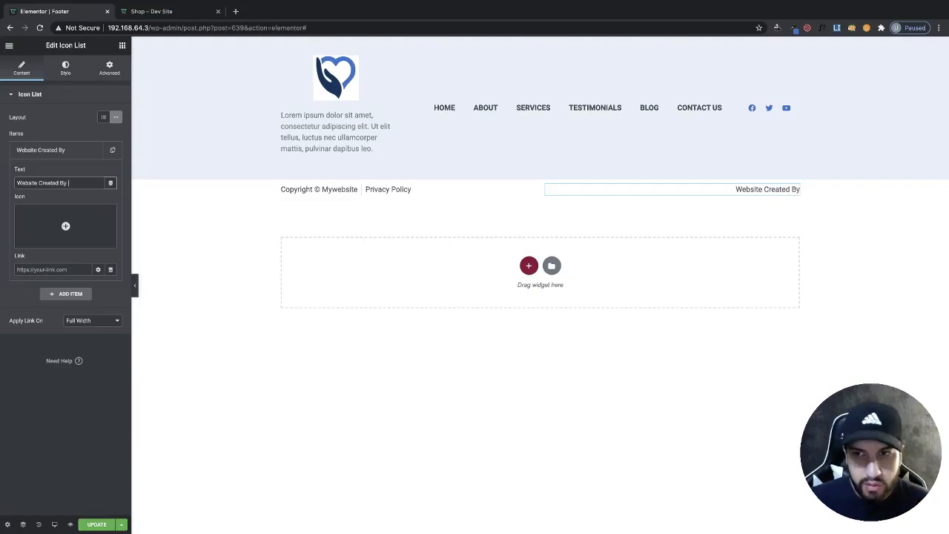
text( Uriel)
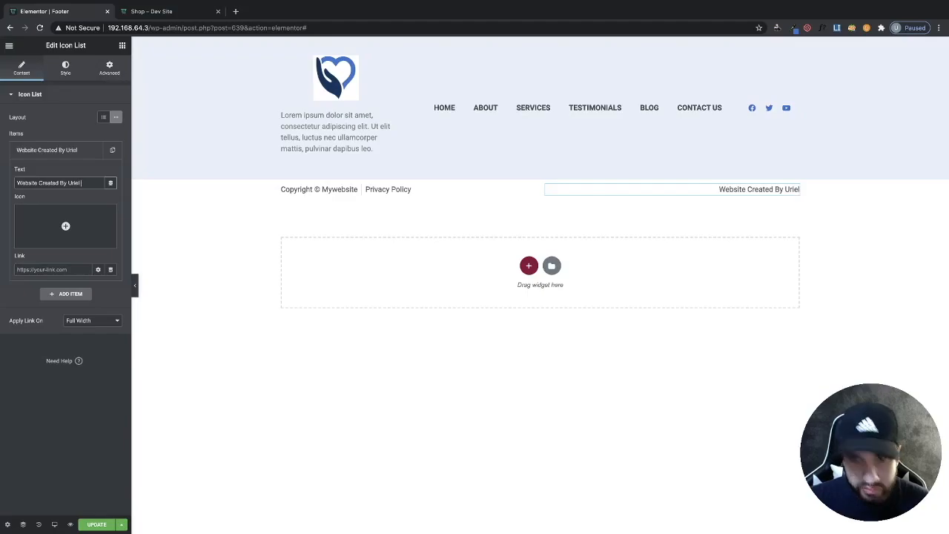
text( Soto)
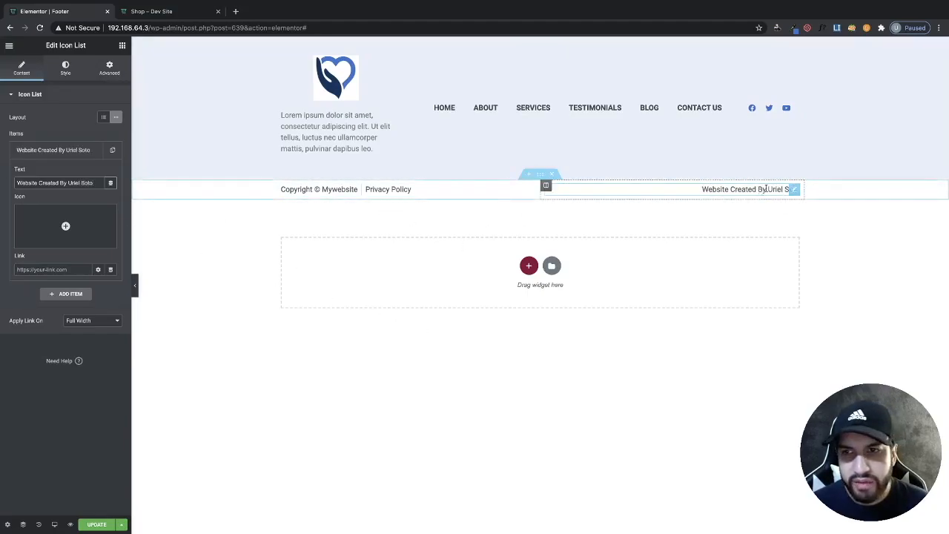
- Pick the dark blue heading colour from the live site with the eye dropper extension
click(540, 175)
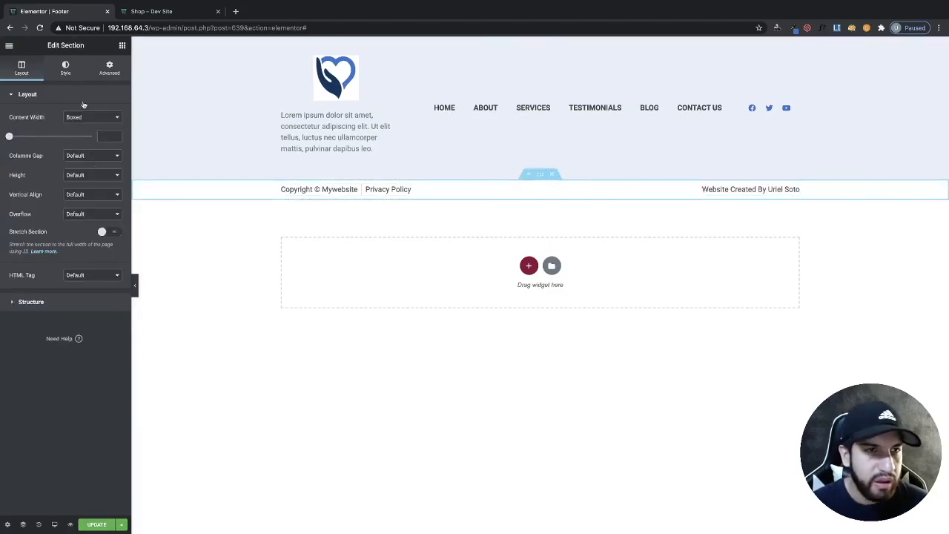
click(66, 71)
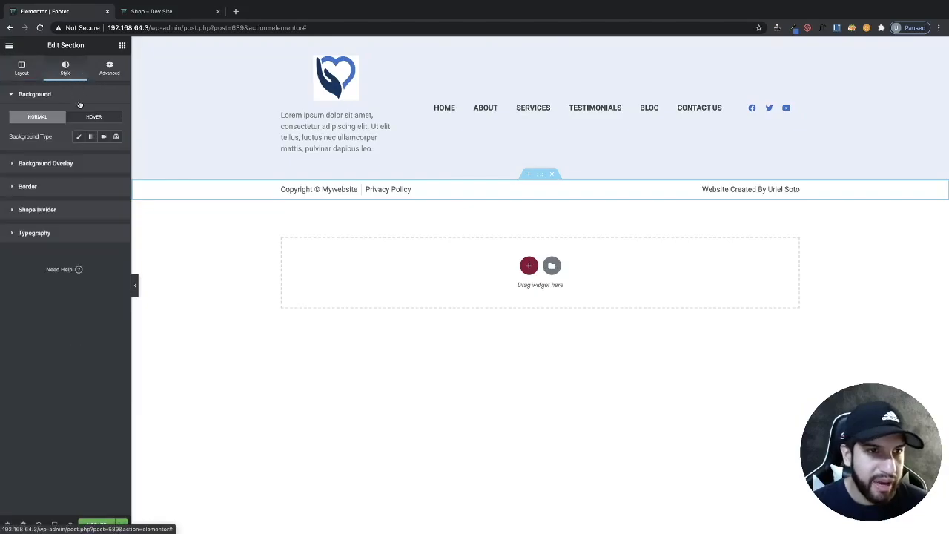
click(156, 12)
scroll(551, 261, down, 10)
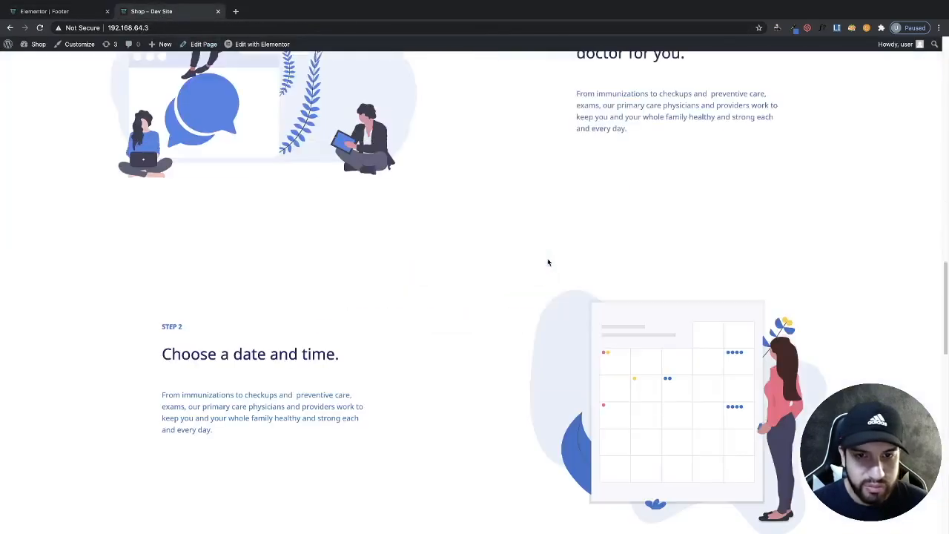
click(790, 33)
click(599, 65)
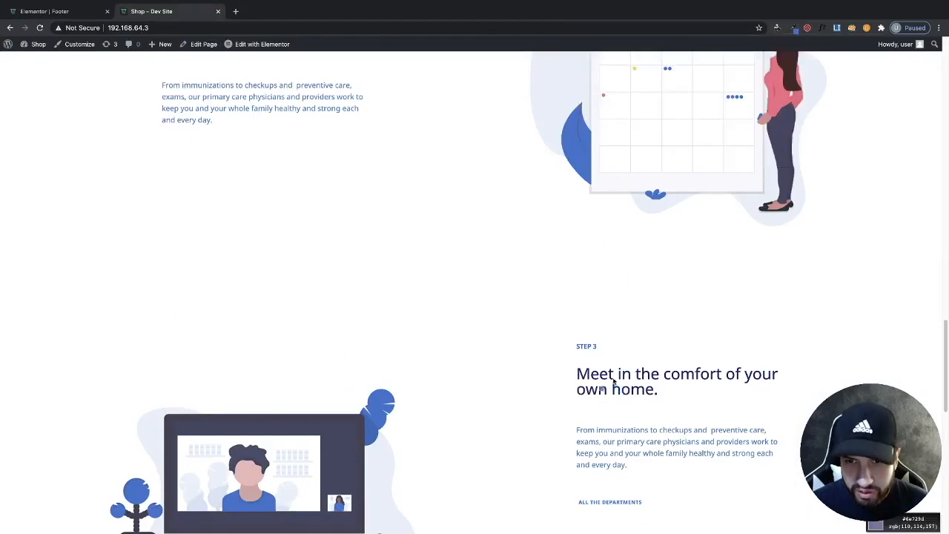
click(611, 377)
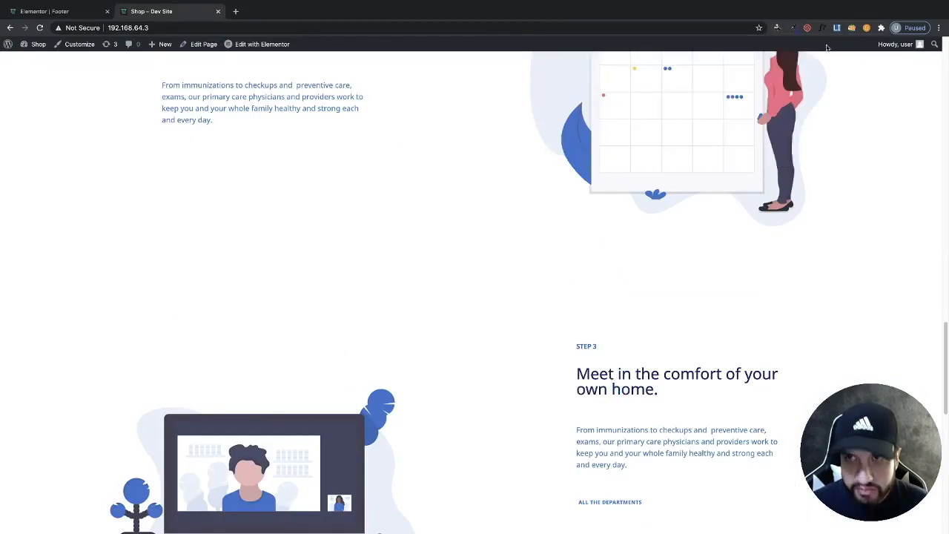
click(790, 29)
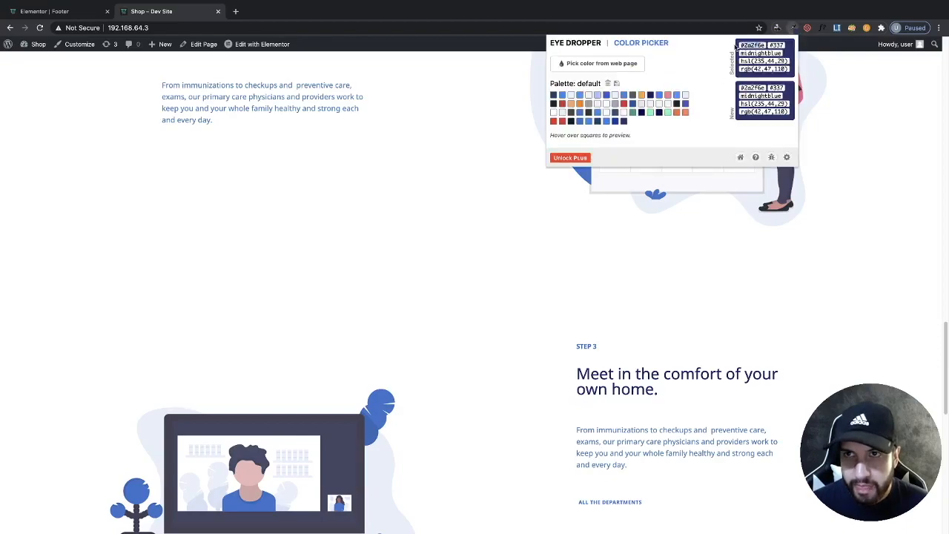
click(46, 10)
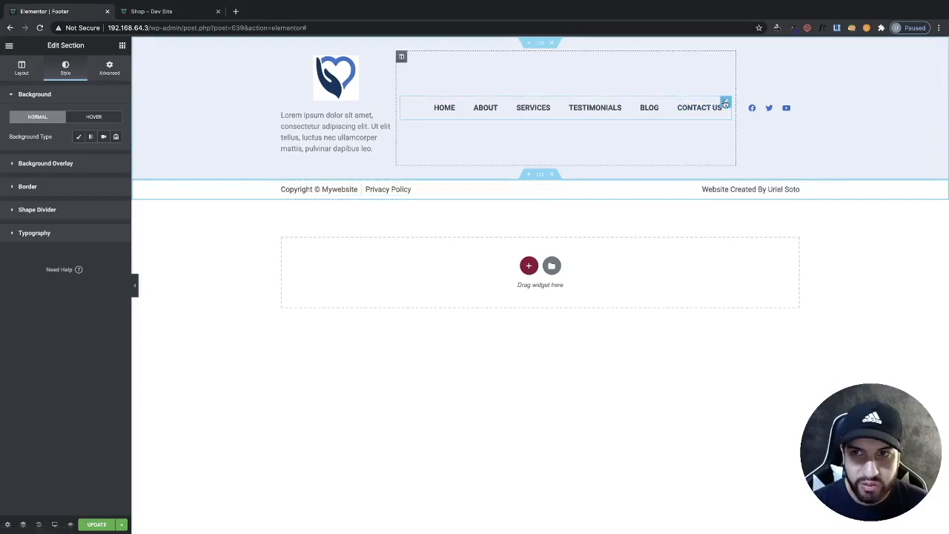
- Set the navigation menu's text colour to #2a2f6e
click(725, 103)
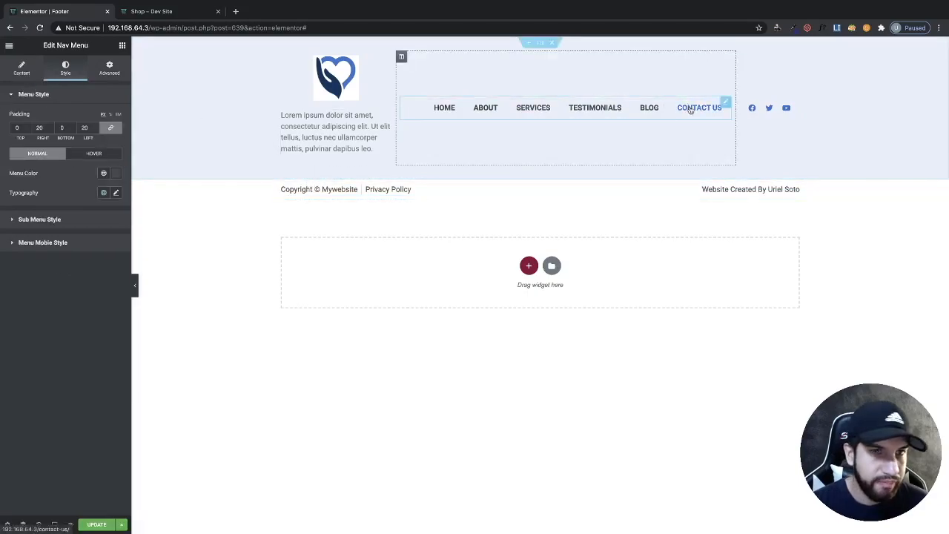
click(116, 173)
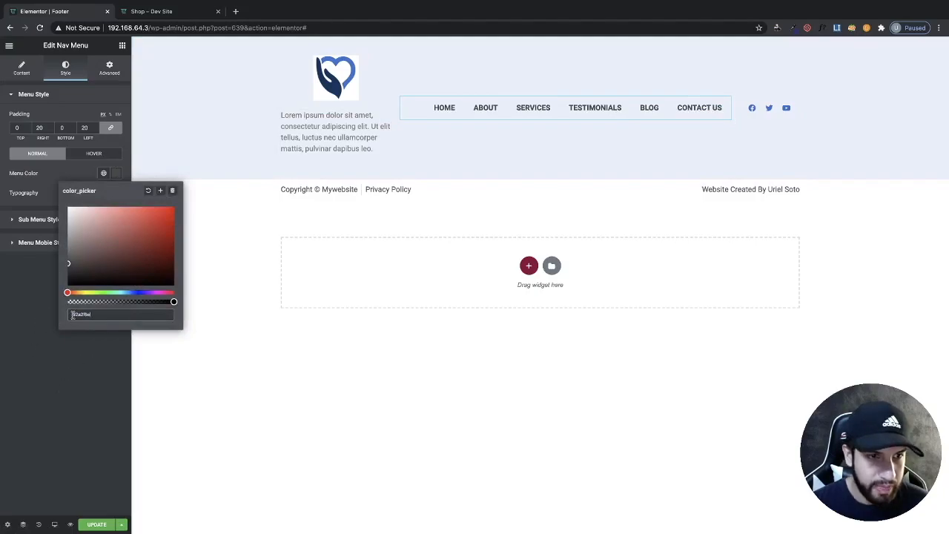
key(Return)
click(20, 389)
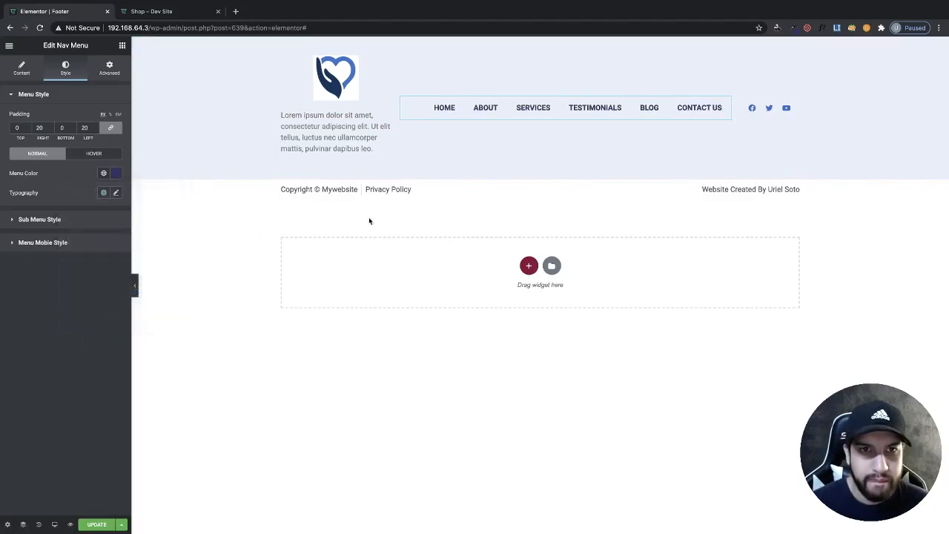
- Set the header paragraph text's colour to #2a2f6e
click(335, 141)
click(65, 68)
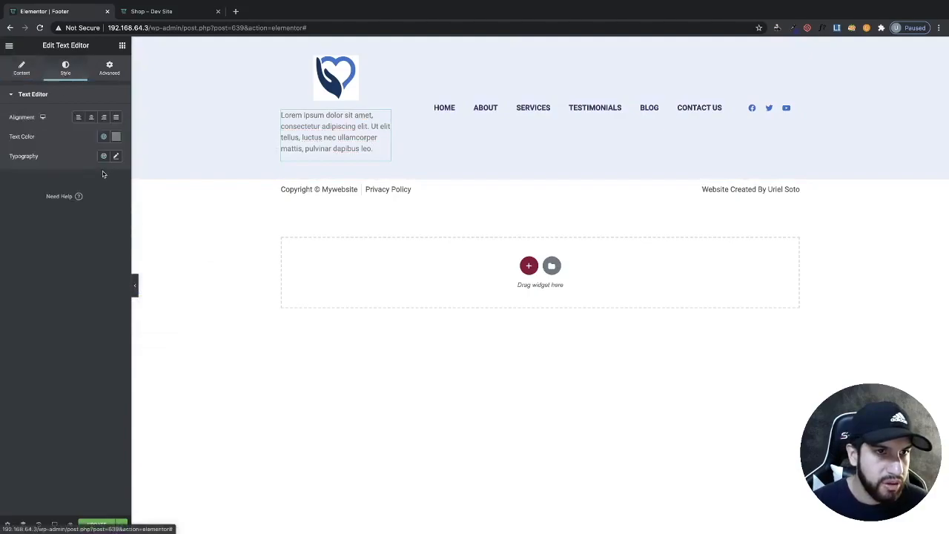
click(116, 136)
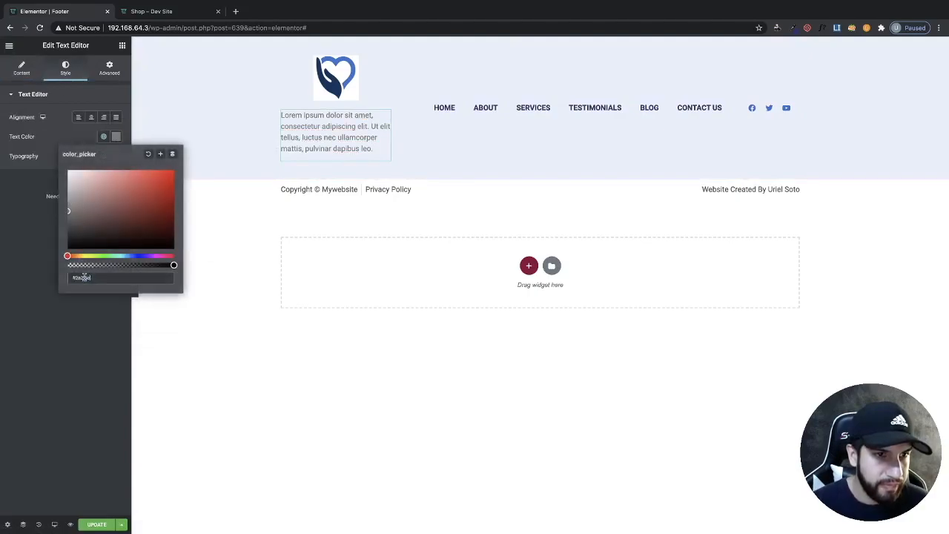
key(Return)
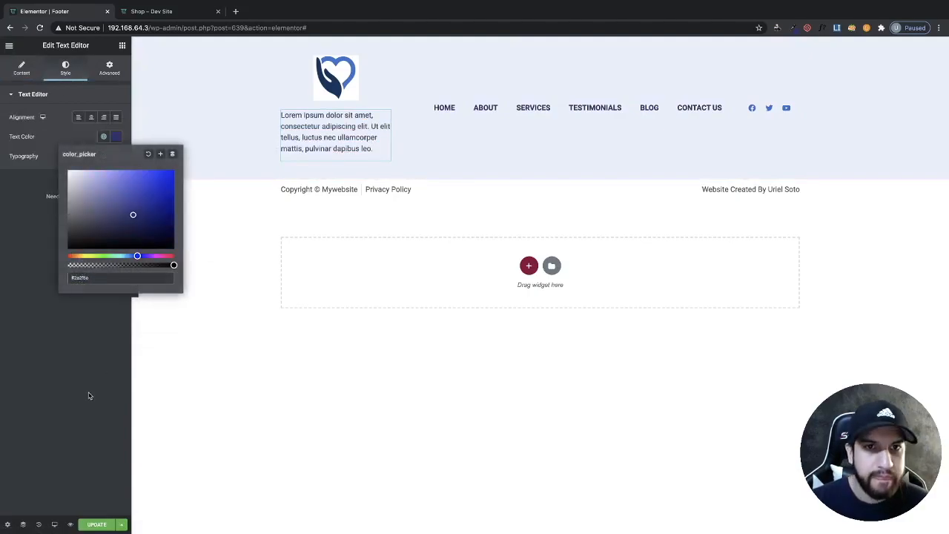
- Give the bottom footer section a classic background colour of #2a2f6e
click(143, 363)
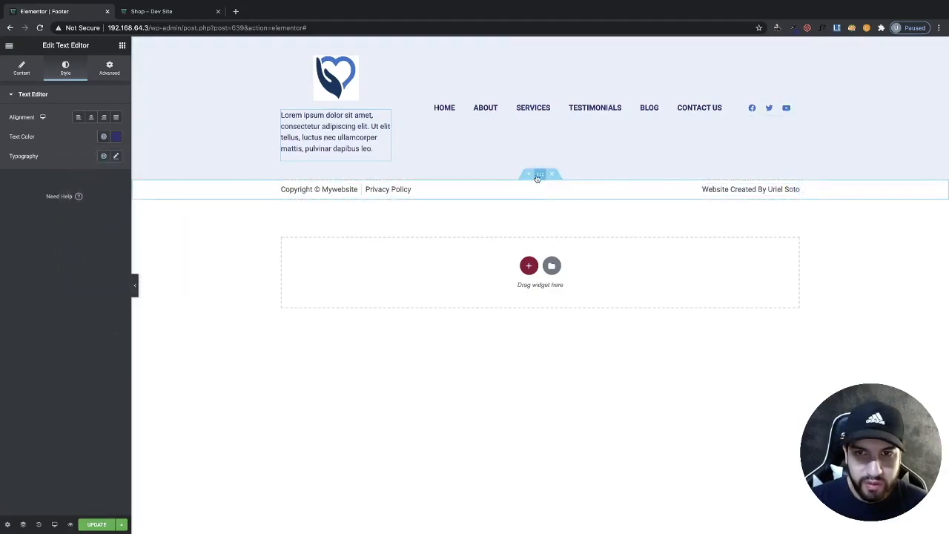
click(329, 164)
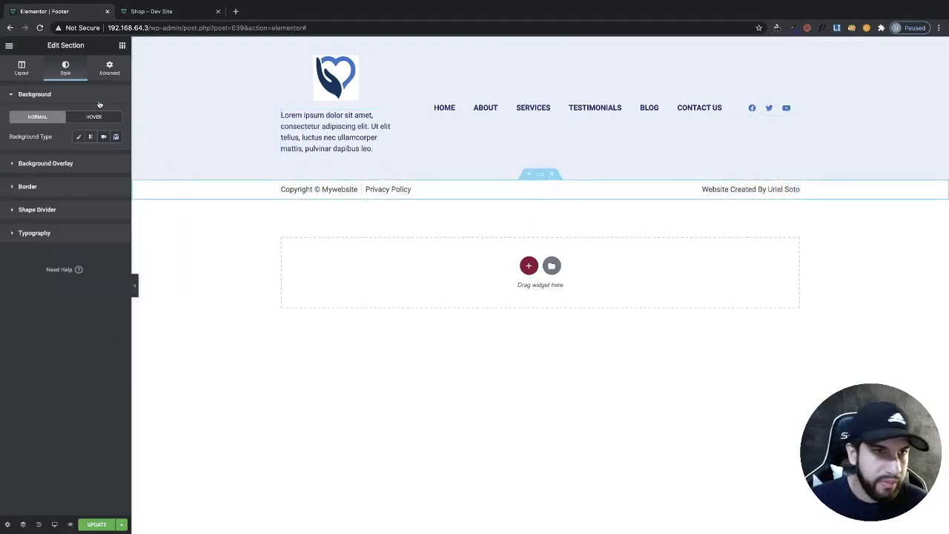
click(77, 137)
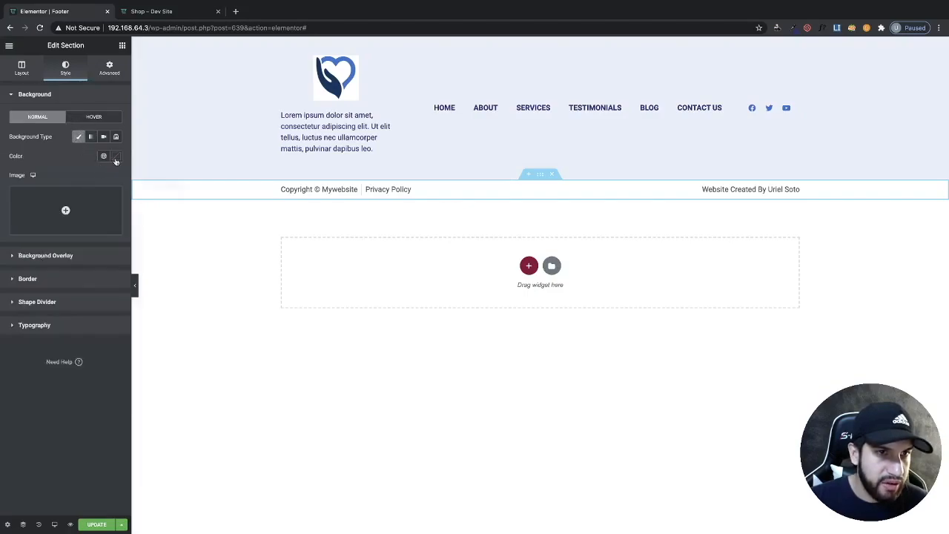
click(115, 157)
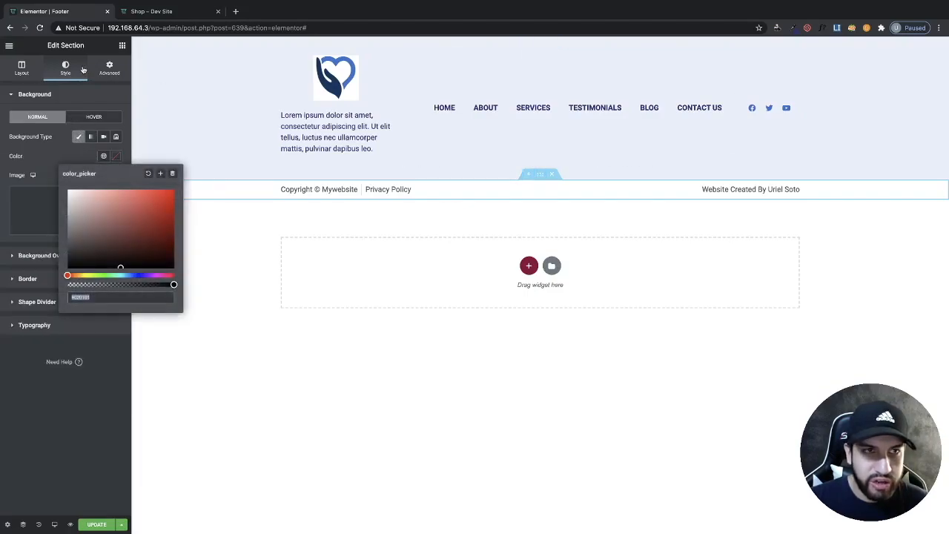
click(115, 157)
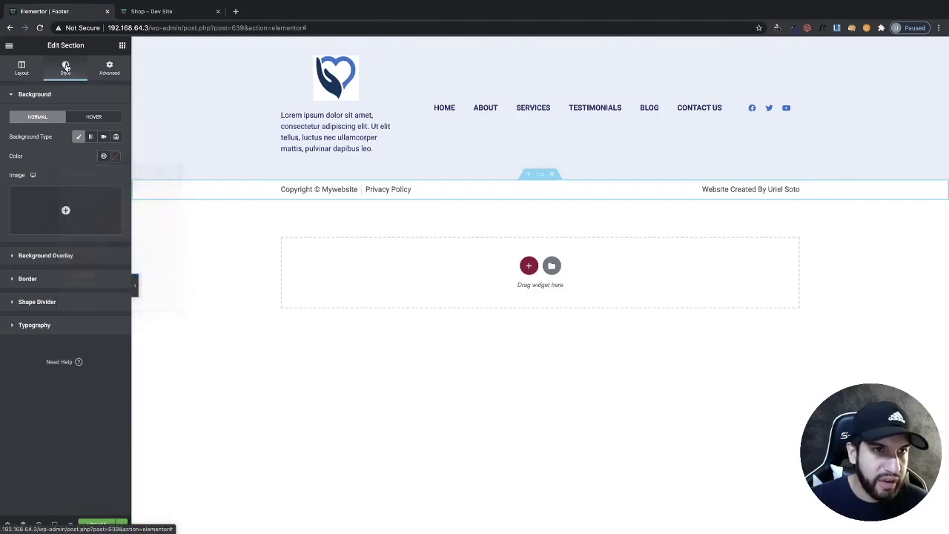
click(115, 157)
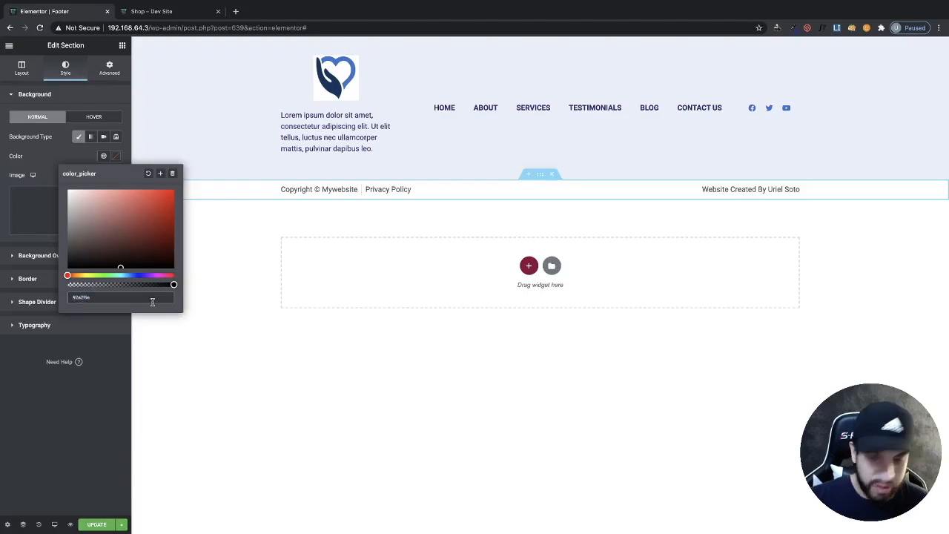
key(Return)
click(136, 383)
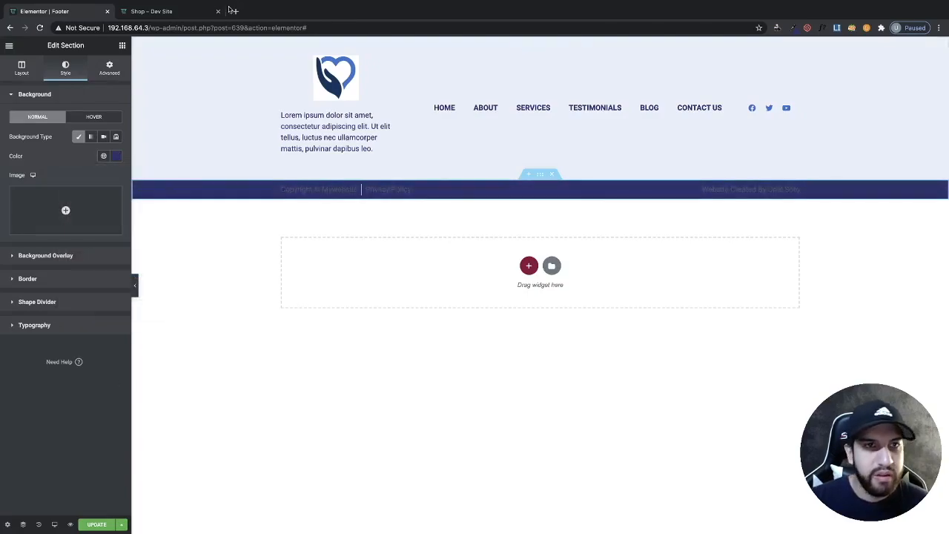
- Compare the footer with the live site's page bottom in the other tab
click(193, 11)
scroll(641, 294, down, 3)
scroll(638, 290, down, 5)
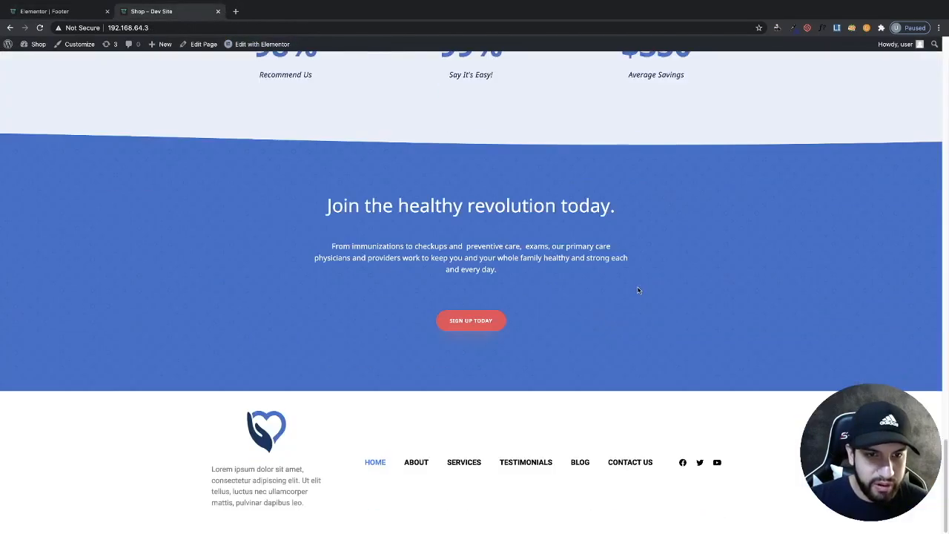
scroll(640, 290, up, 10)
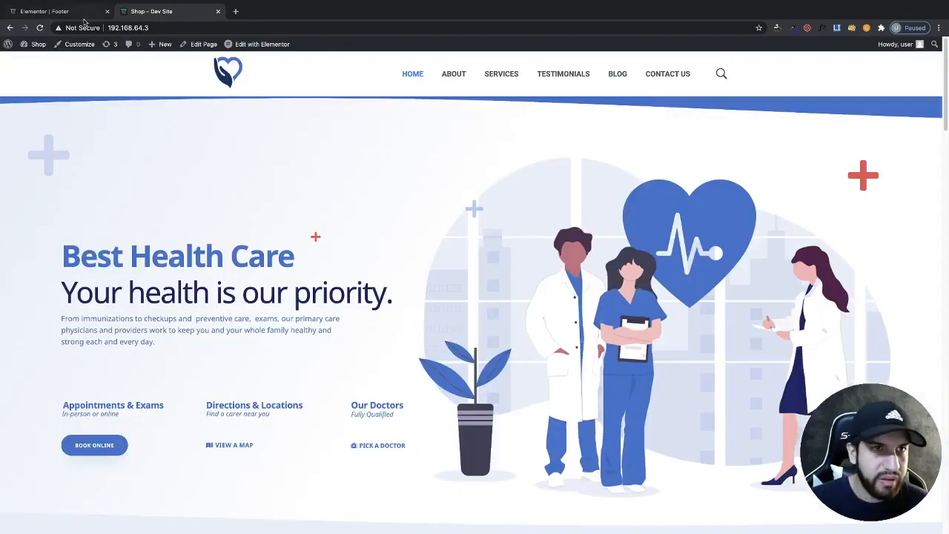
click(83, 13)
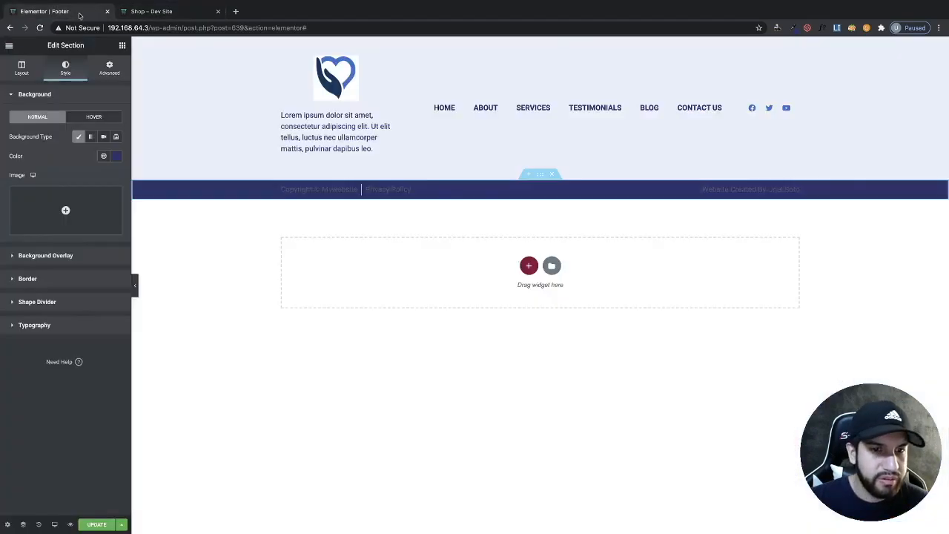
- Set the copyright icon list's text colour to white #FFFFFF
click(333, 191)
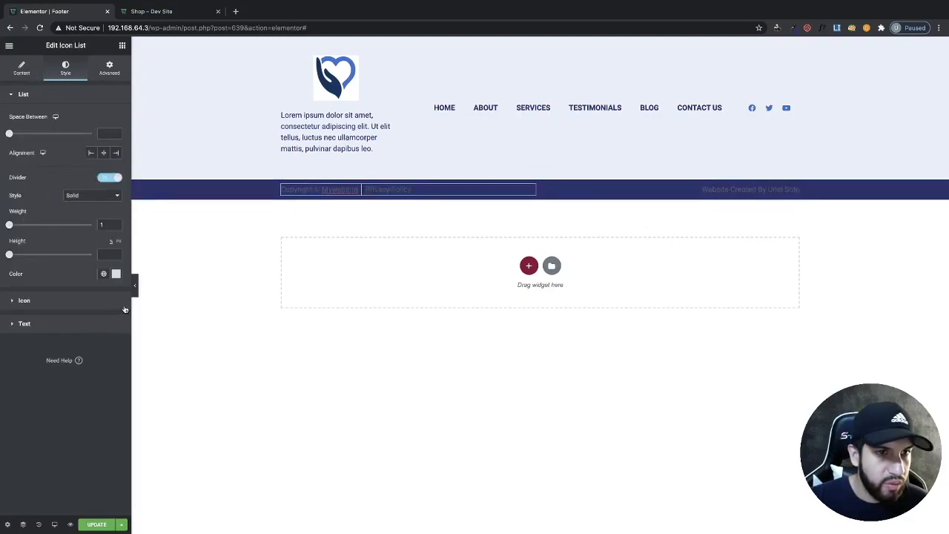
click(64, 323)
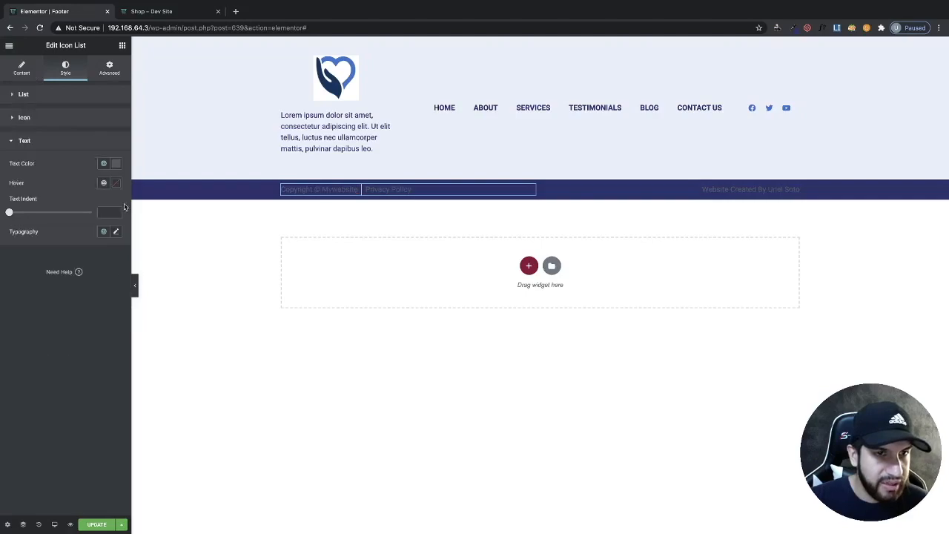
click(115, 163)
drag(85, 237, 57, 190)
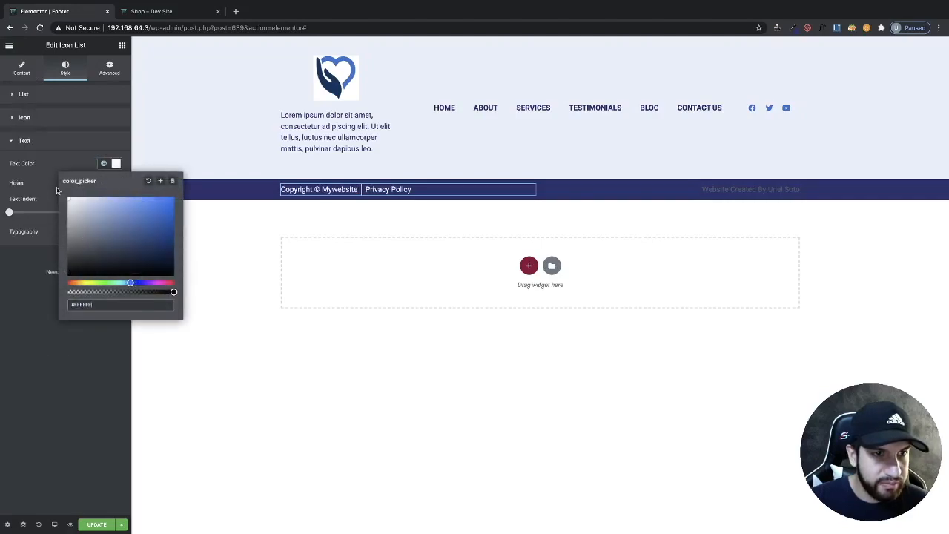
click(24, 305)
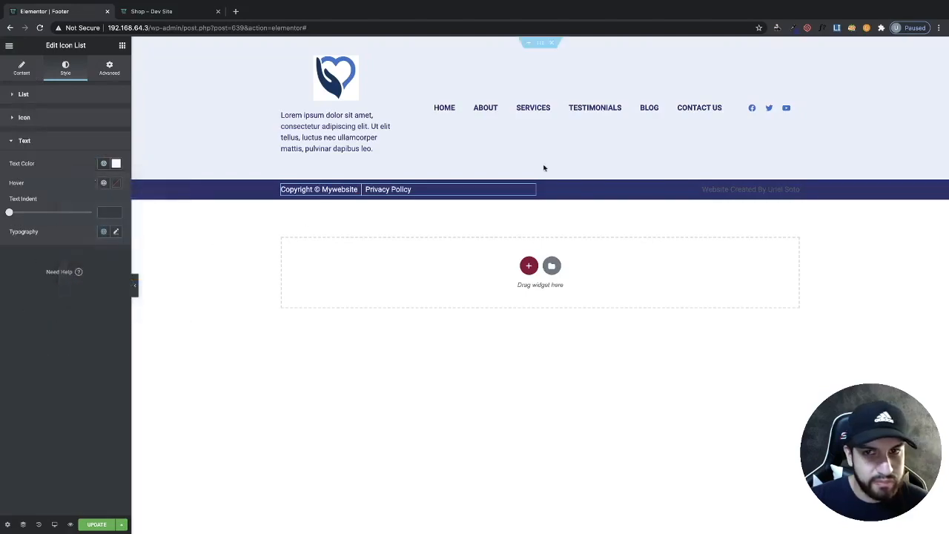
- Set the "Website Created By" icon list's text colour to the same white
click(724, 187)
click(65, 69)
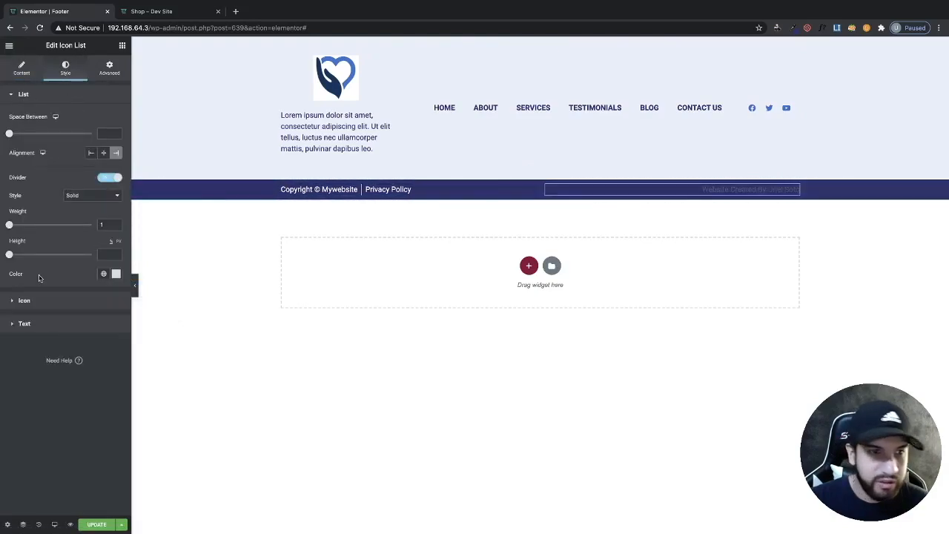
click(37, 319)
click(115, 164)
text(#FFFFFF)
click(27, 362)
- Set the bottom footer section's top and bottom padding to 10 px each
mouse_move(540, 176)
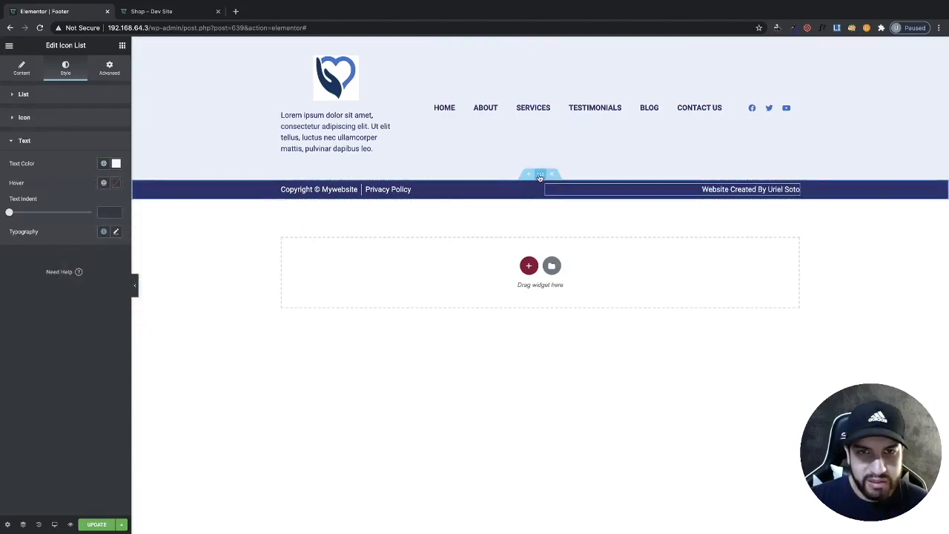
click(541, 176)
click(114, 74)
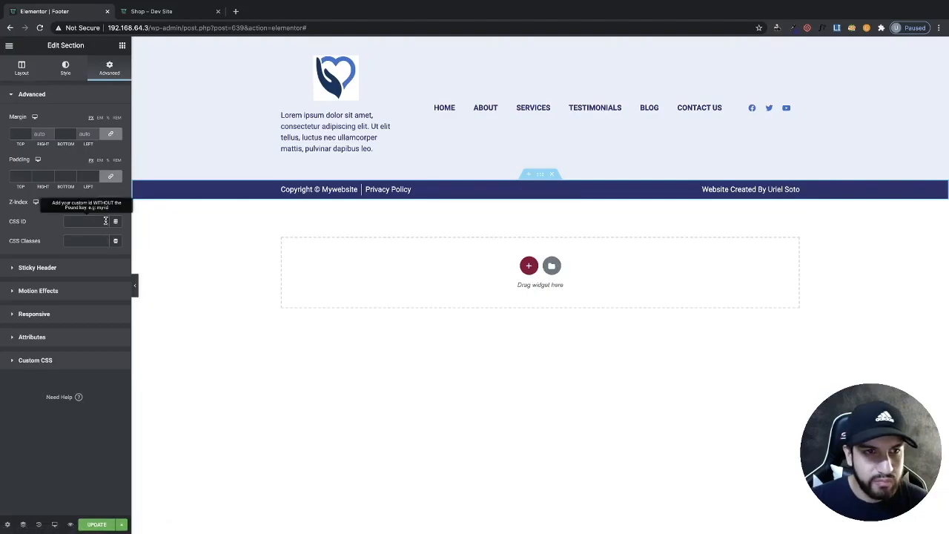
click(110, 176)
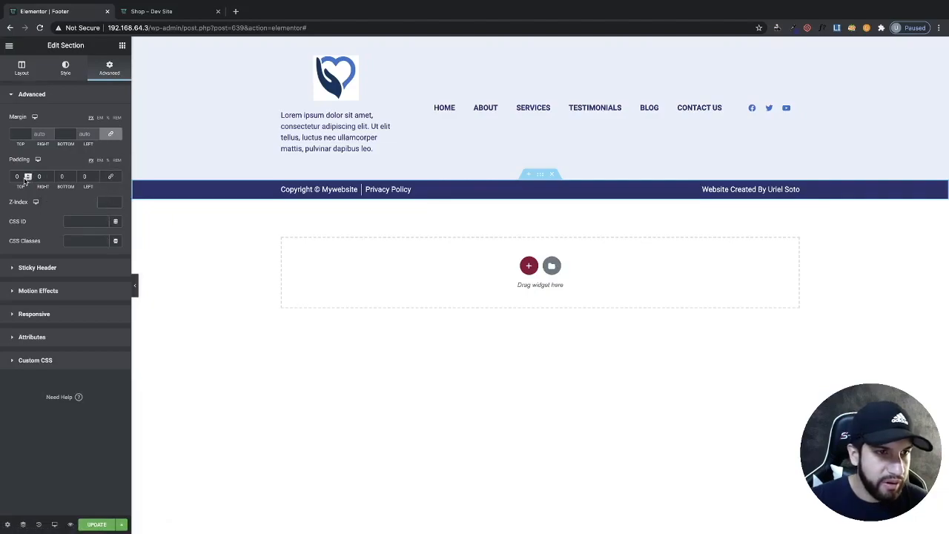
text(20)
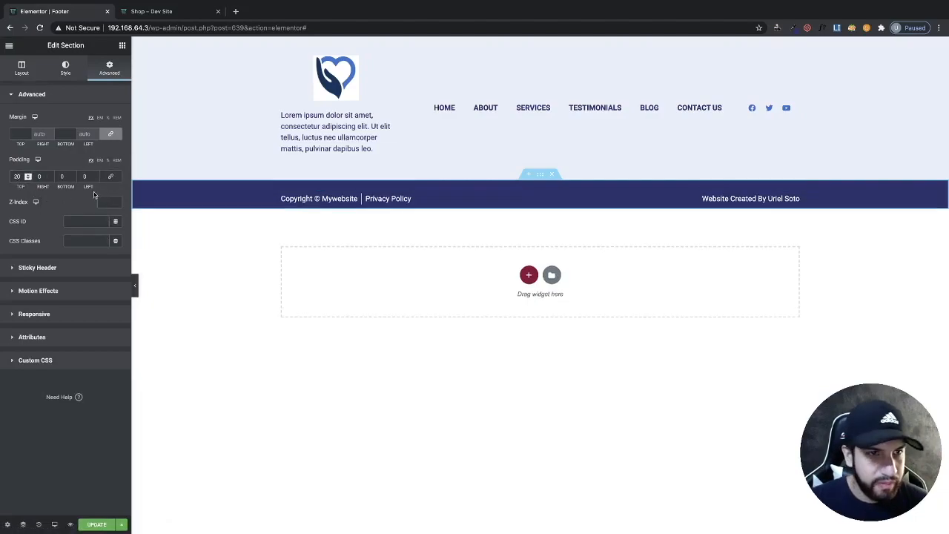
text(10)
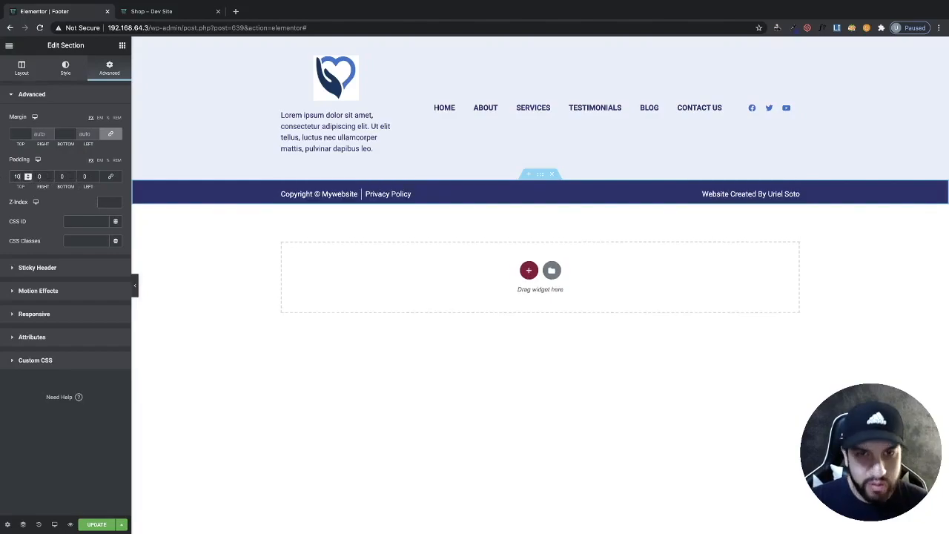
click(66, 177)
text(10)
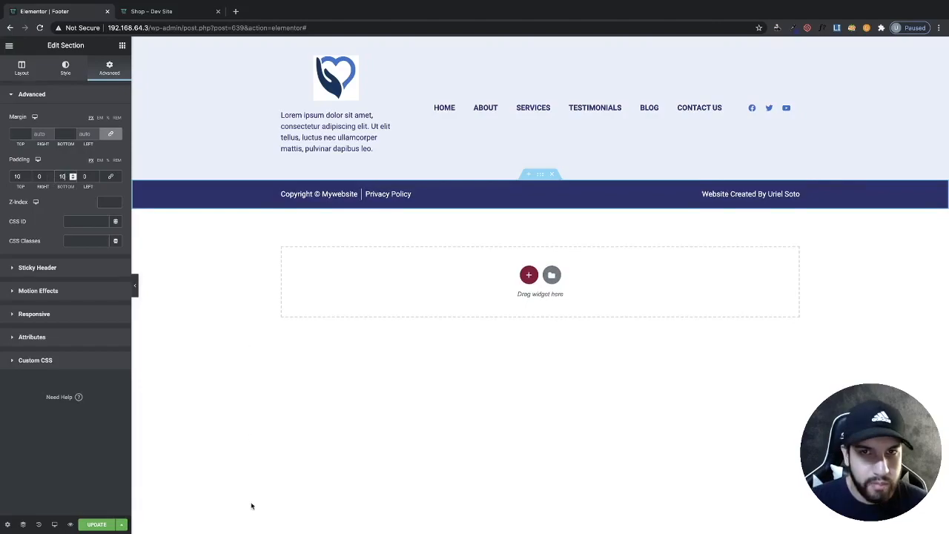
- Update the footer and review it at the bottom of the live home page
click(112, 524)
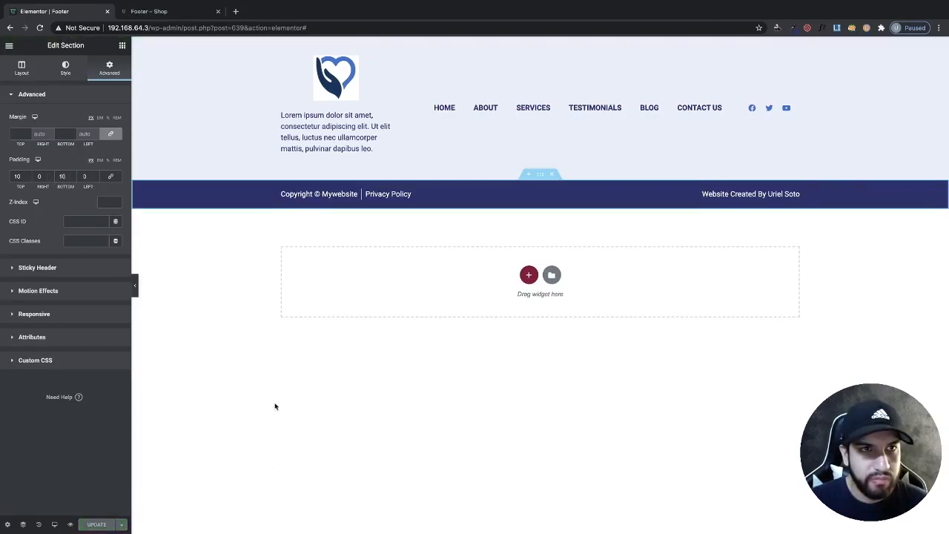
click(191, 12)
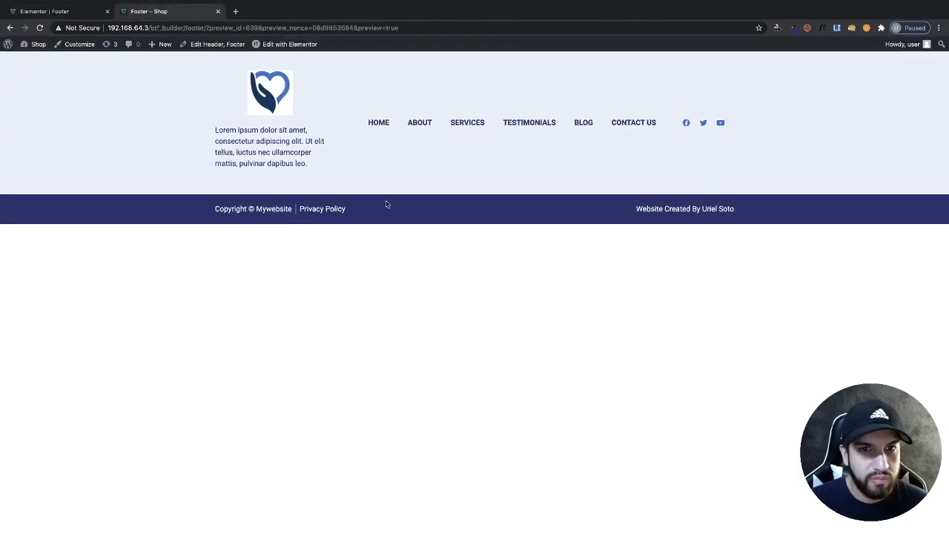
click(378, 122)
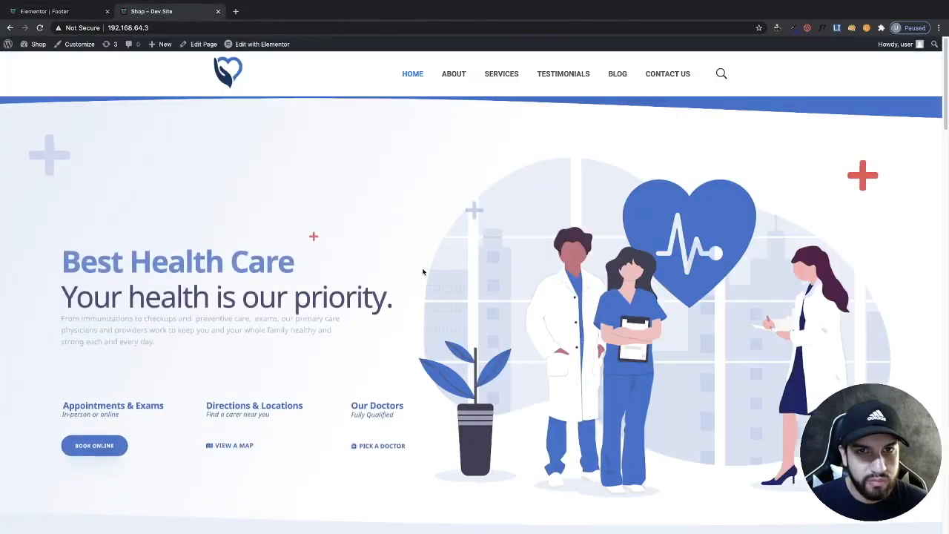
scroll(422, 272, down, 20)
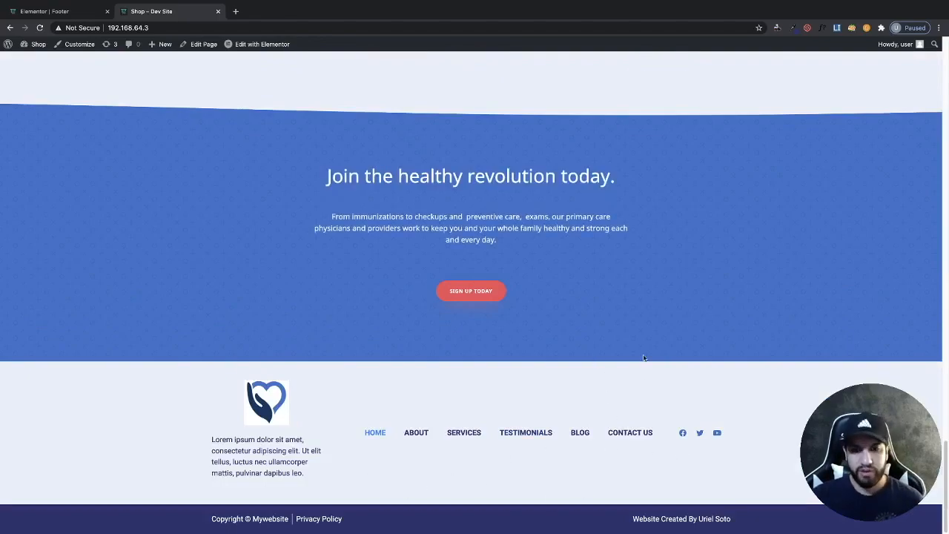
click(77, 13)
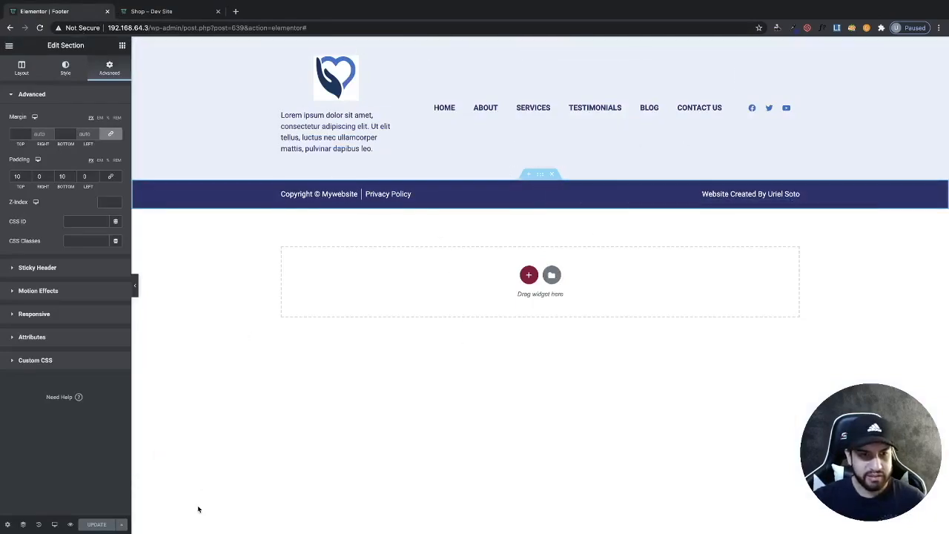
- In tablet view, set the upper footer section's padding to 20 px top and bottom, 30 px right and left
click(54, 524)
click(44, 481)
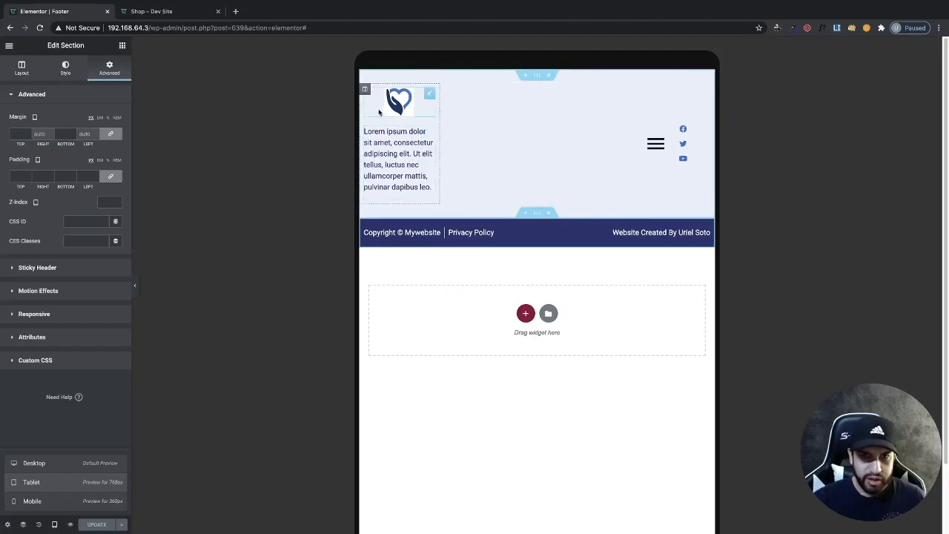
click(537, 77)
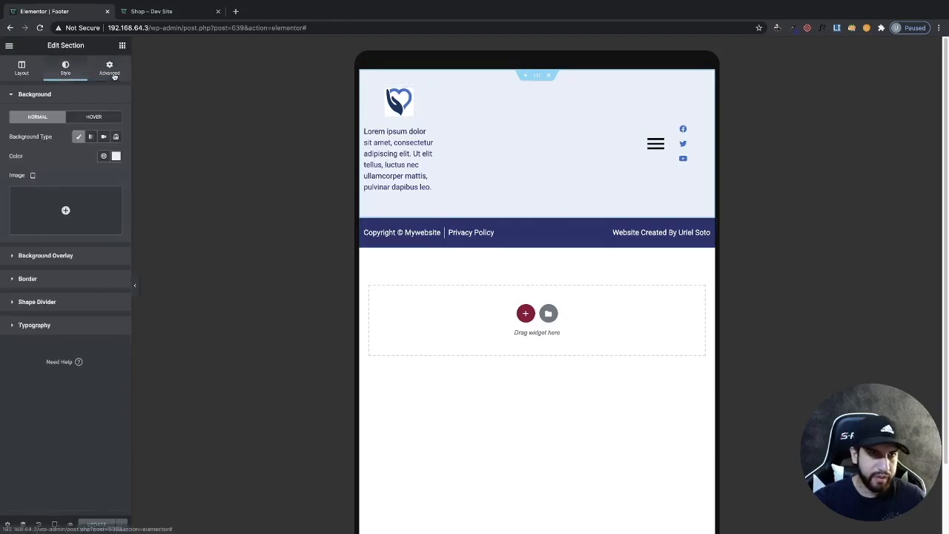
click(109, 68)
click(111, 176)
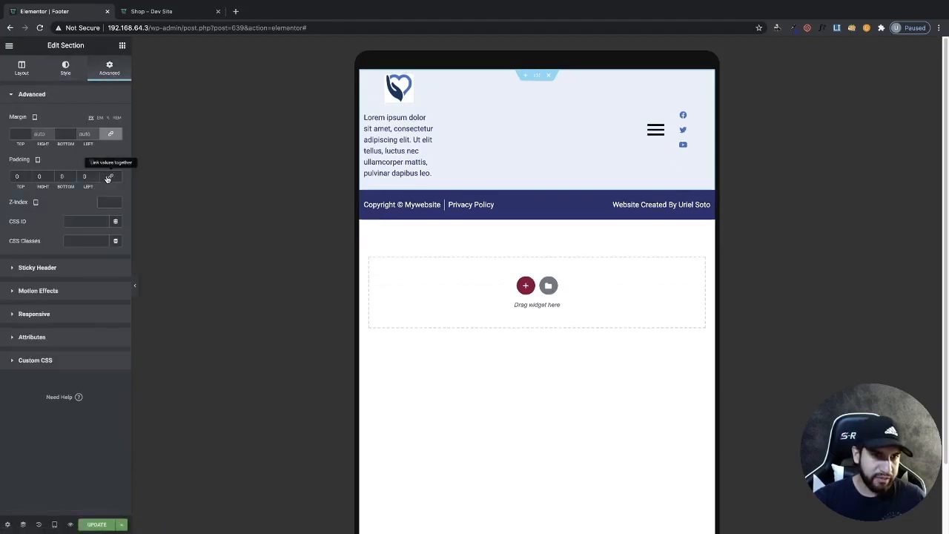
double_click(23, 176)
text(20)
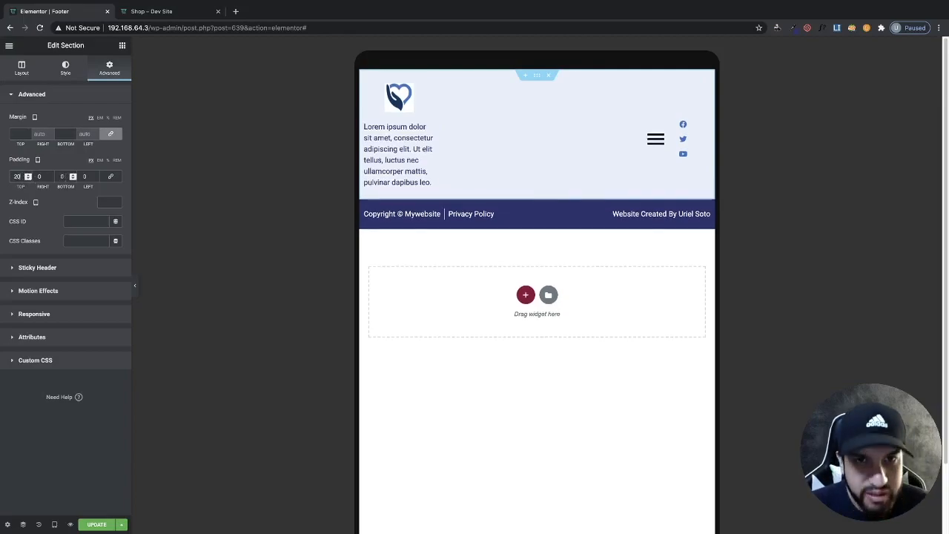
double_click(63, 175)
text(20)
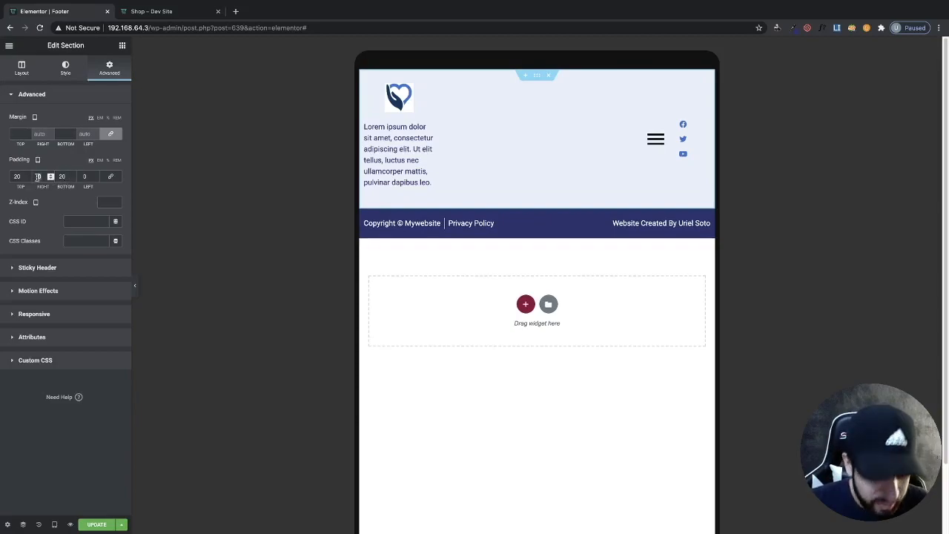
double_click(37, 175)
text(30)
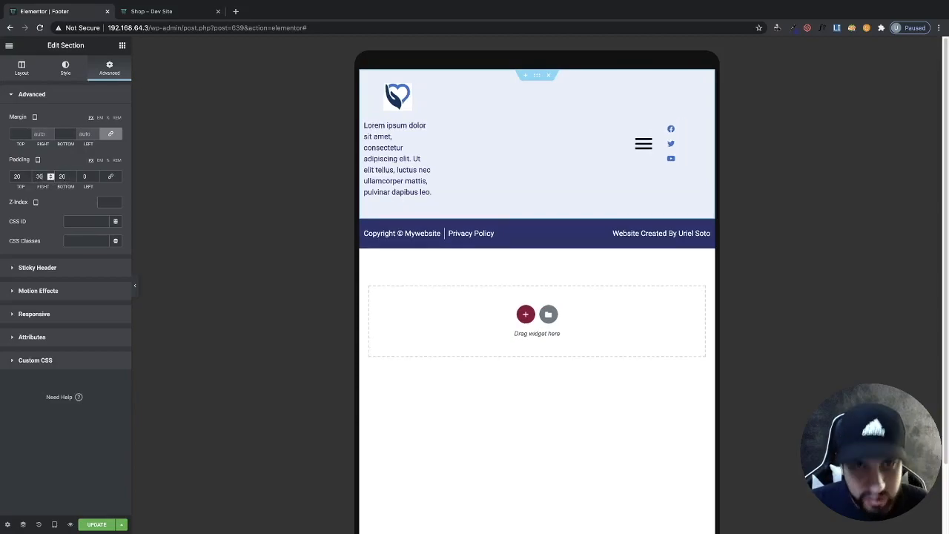
double_click(84, 176)
text(30)
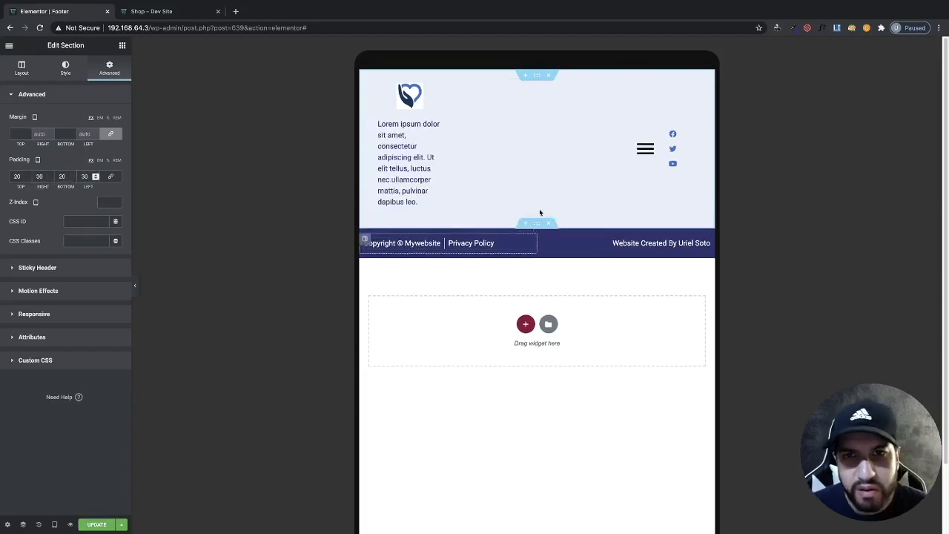
- Open and close the navigation menu's hamburger panel in tablet preview
click(618, 146)
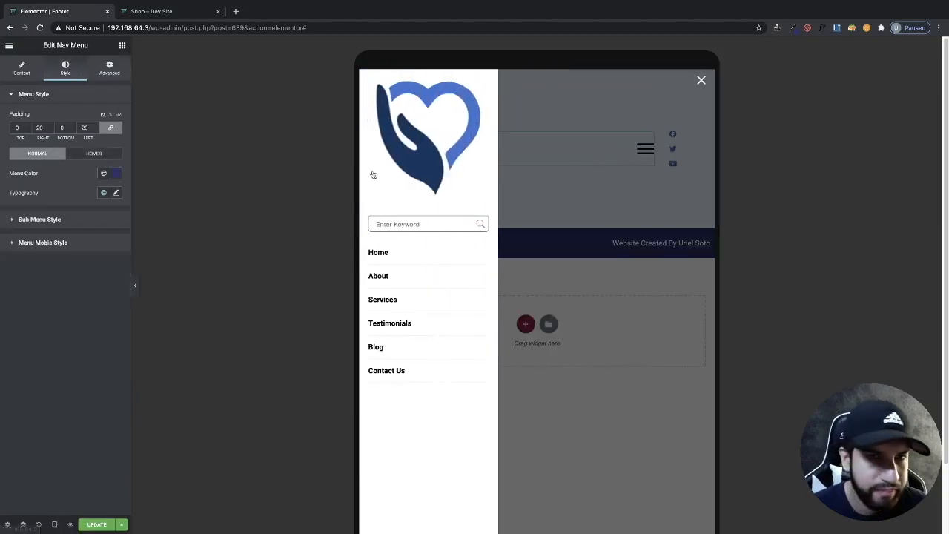
click(621, 144)
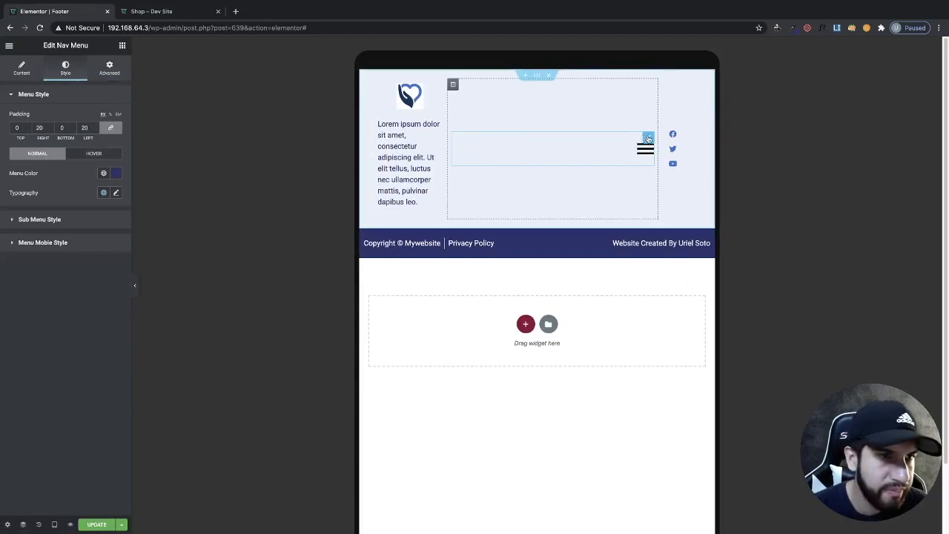
- In tablet view, set the social icons column width to 21% and the menu column width to 56%
click(23, 70)
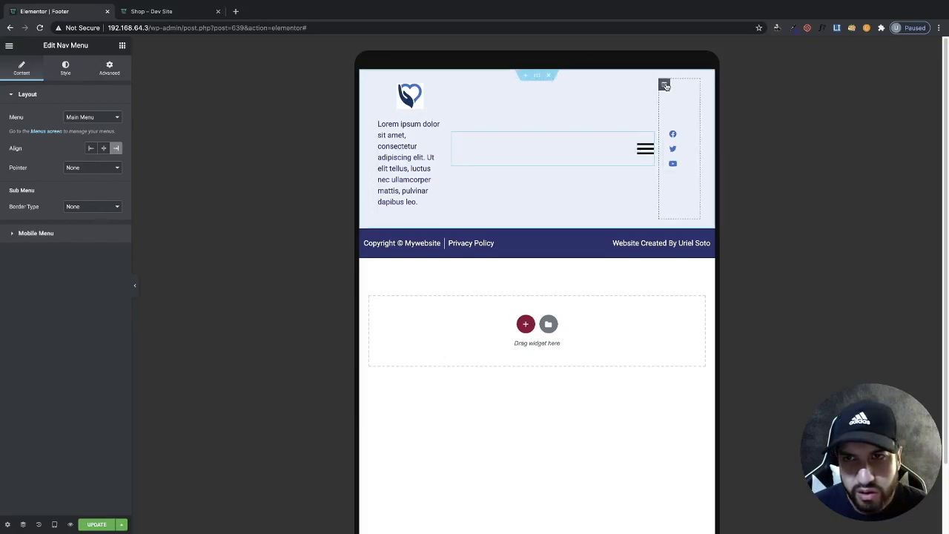
click(664, 86)
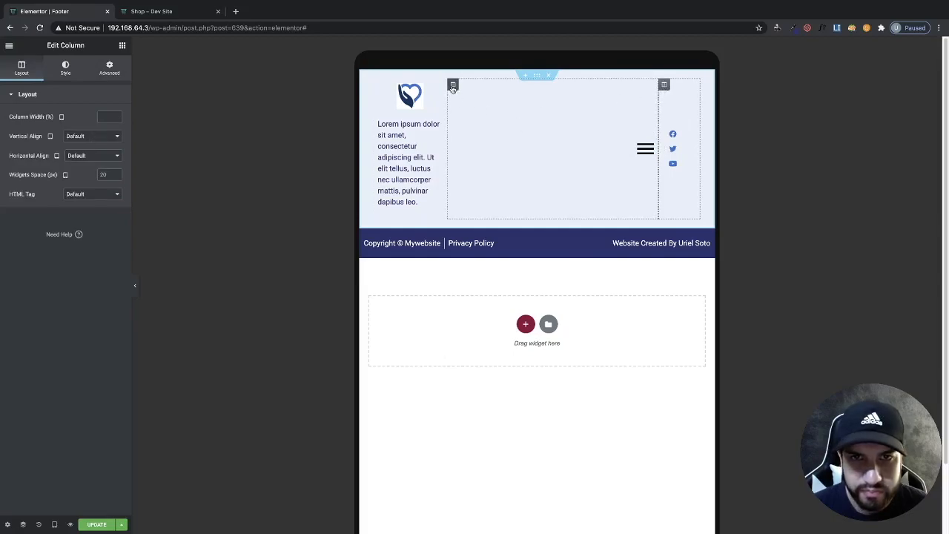
click(452, 86)
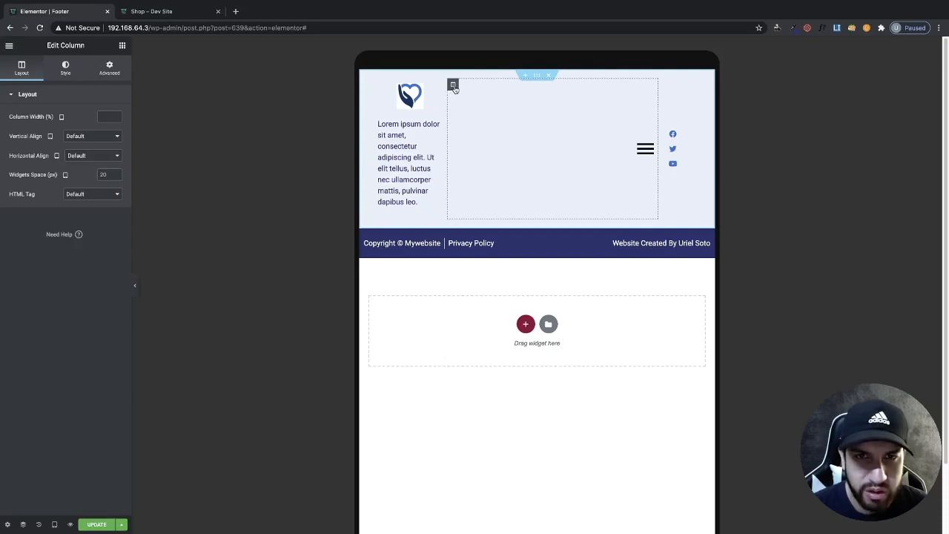
click(116, 115)
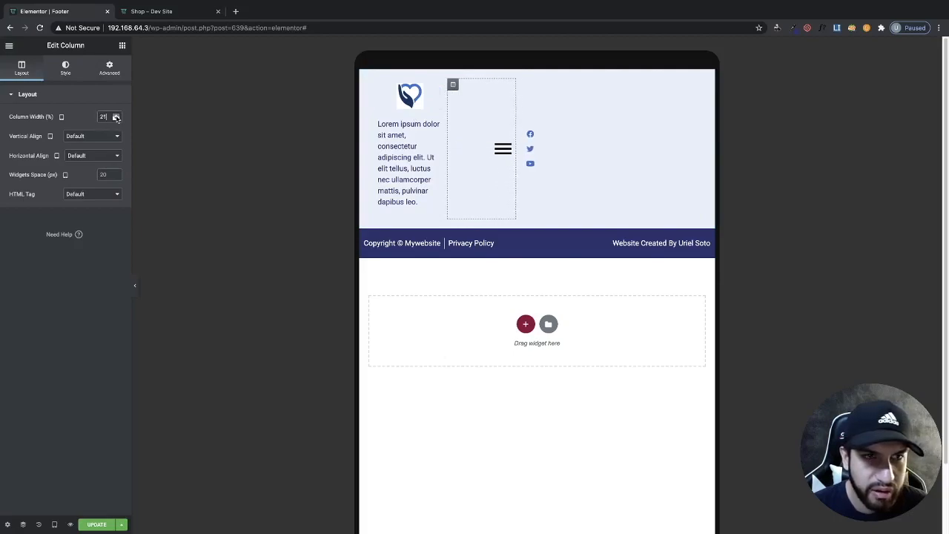
drag(116, 117, 115, 117)
click(629, 94)
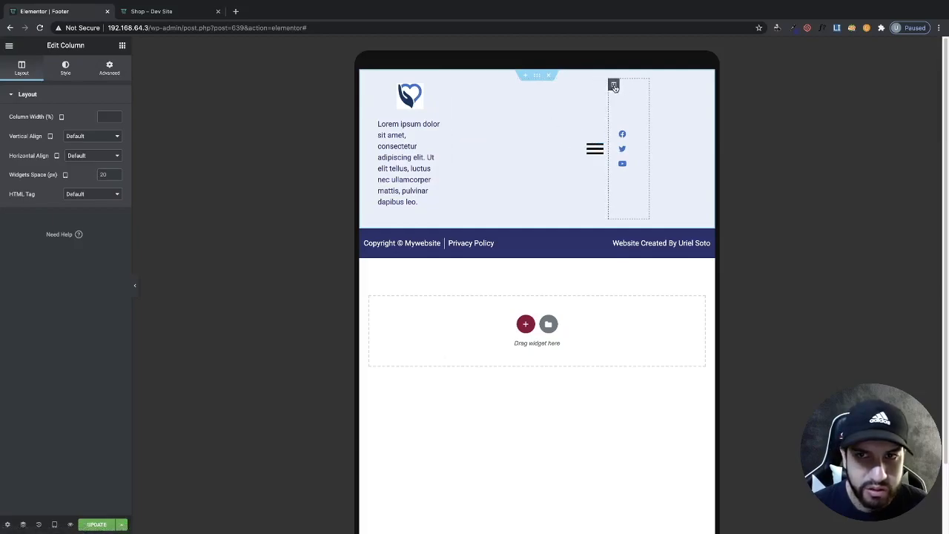
click(115, 116)
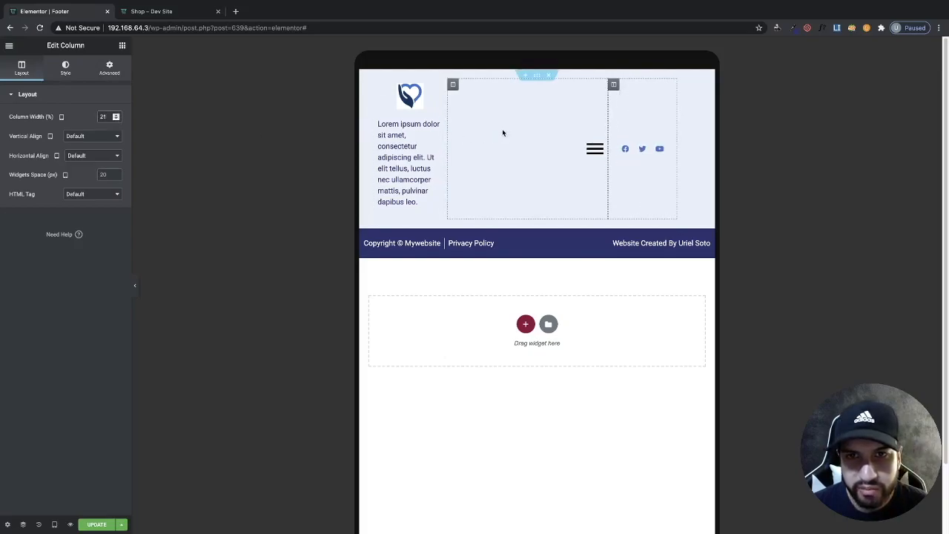
click(453, 85)
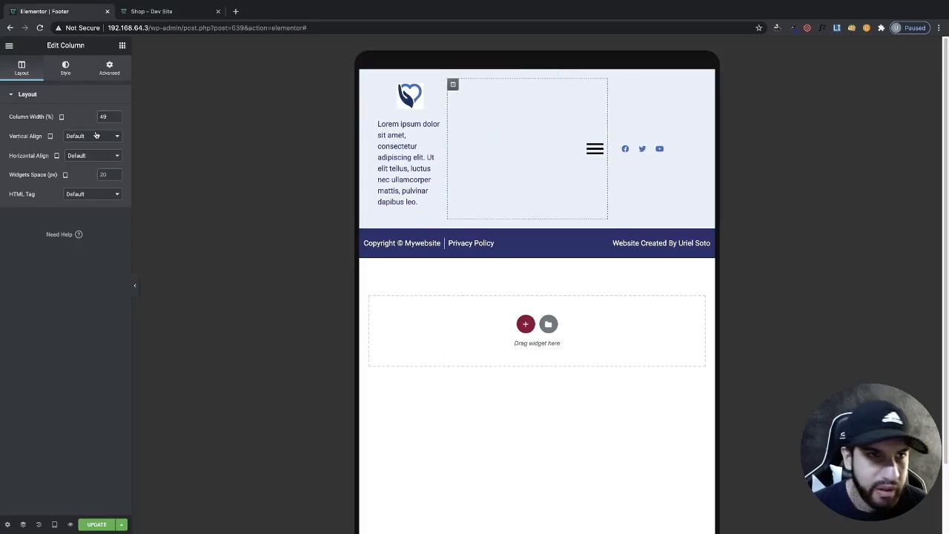
click(116, 117)
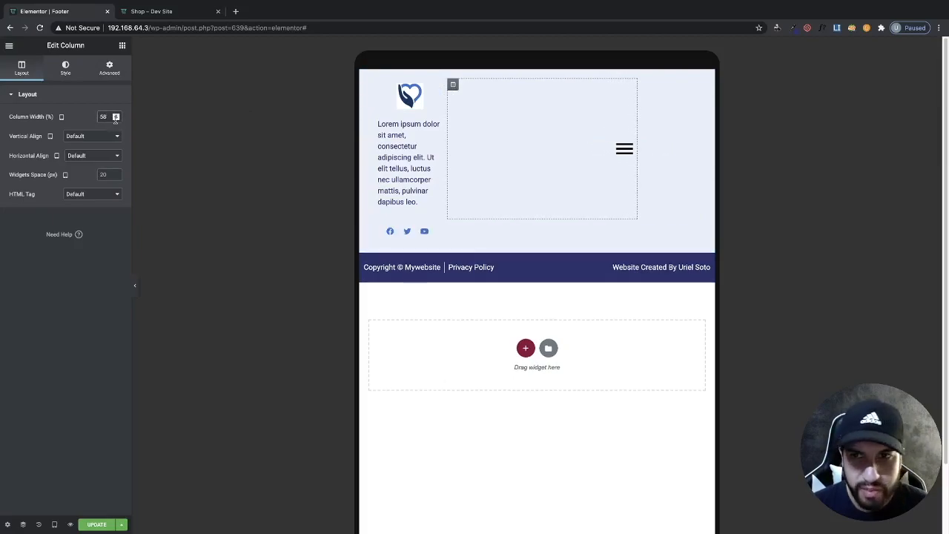
click(117, 120)
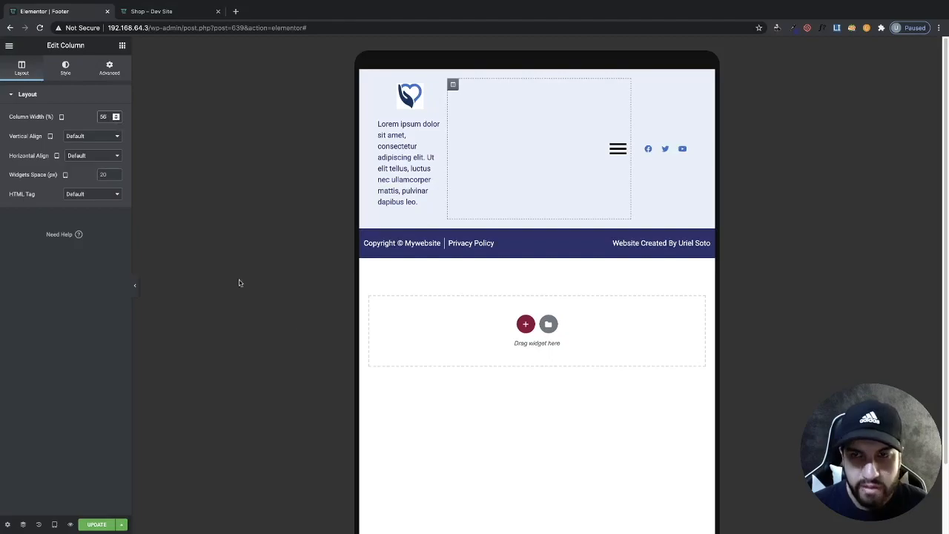
- Open and close the navigation menu's hamburger panel in tablet preview
click(596, 408)
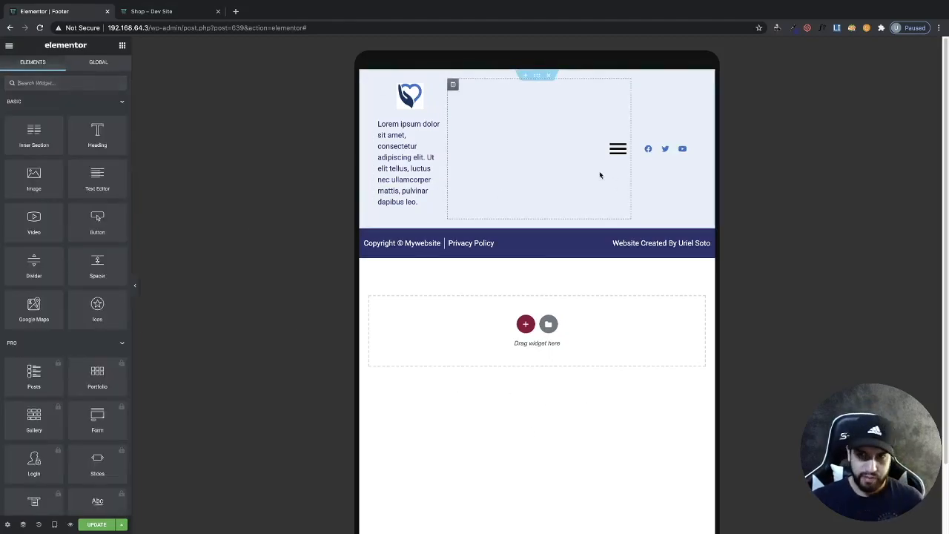
click(567, 155)
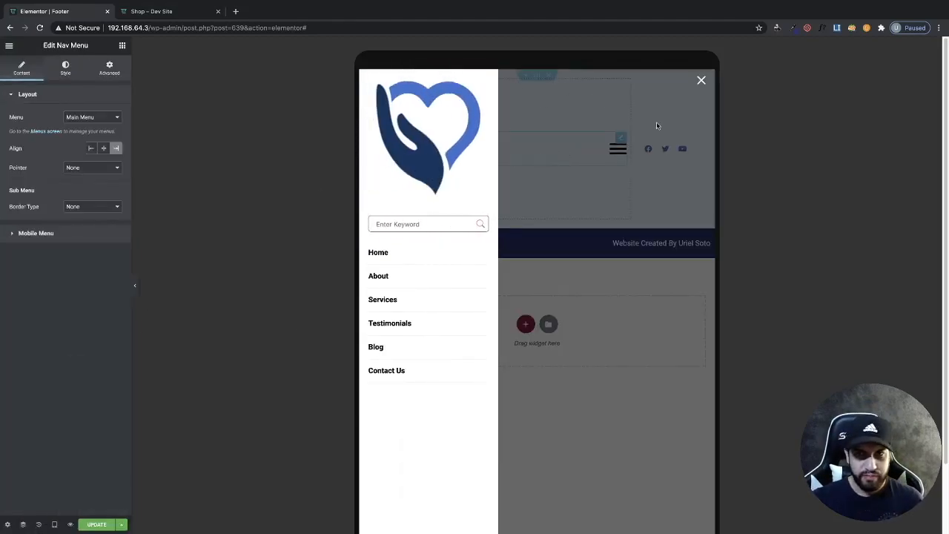
click(665, 122)
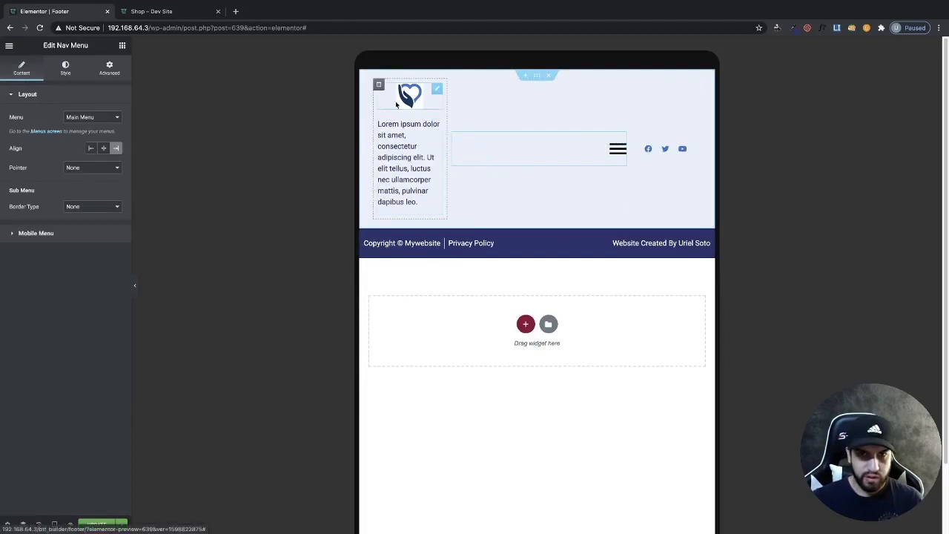
- Narrow the menu column and widen the logo column in tablet view
click(453, 84)
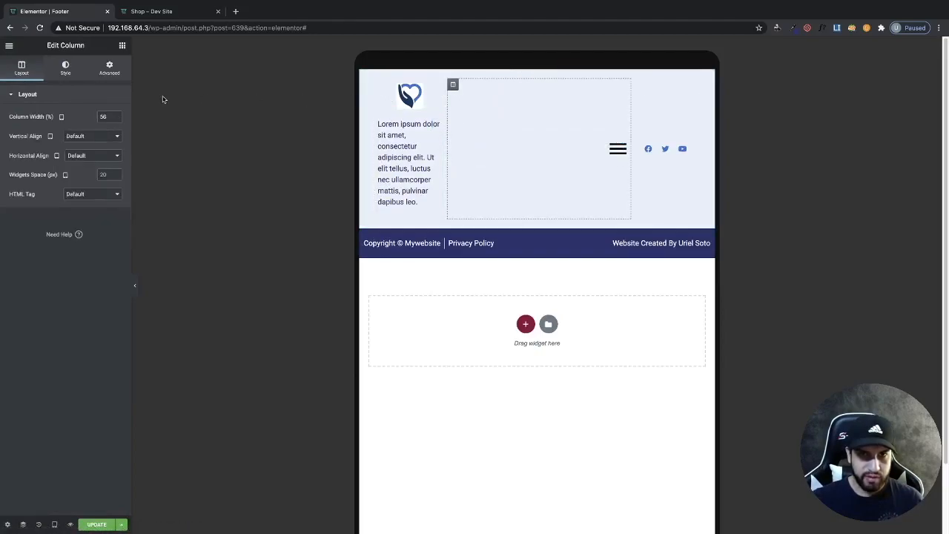
click(116, 119)
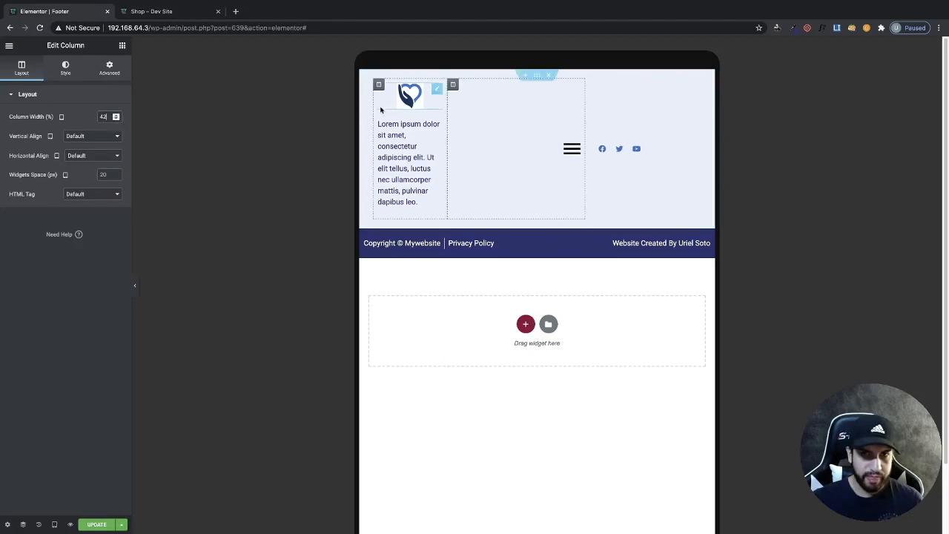
click(379, 84)
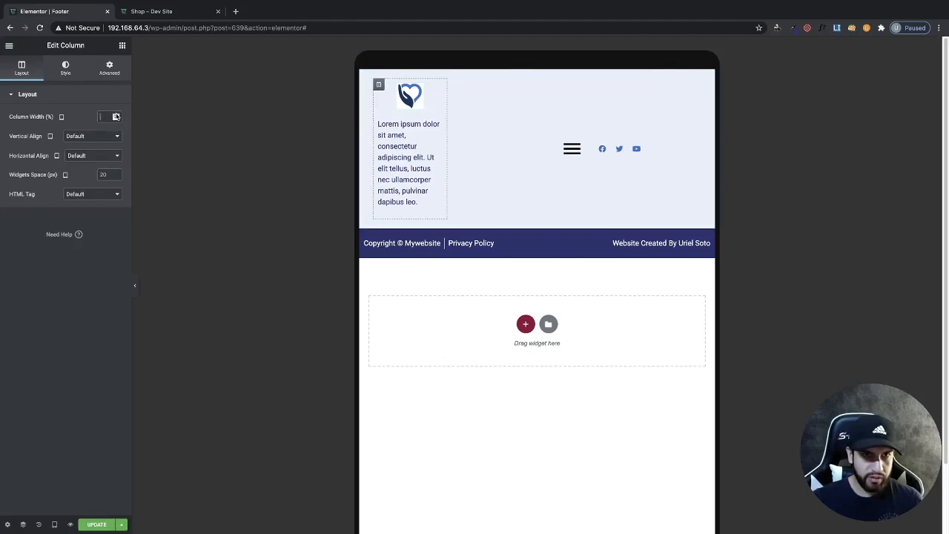
click(115, 114)
click(116, 115)
click(116, 114)
click(116, 114)
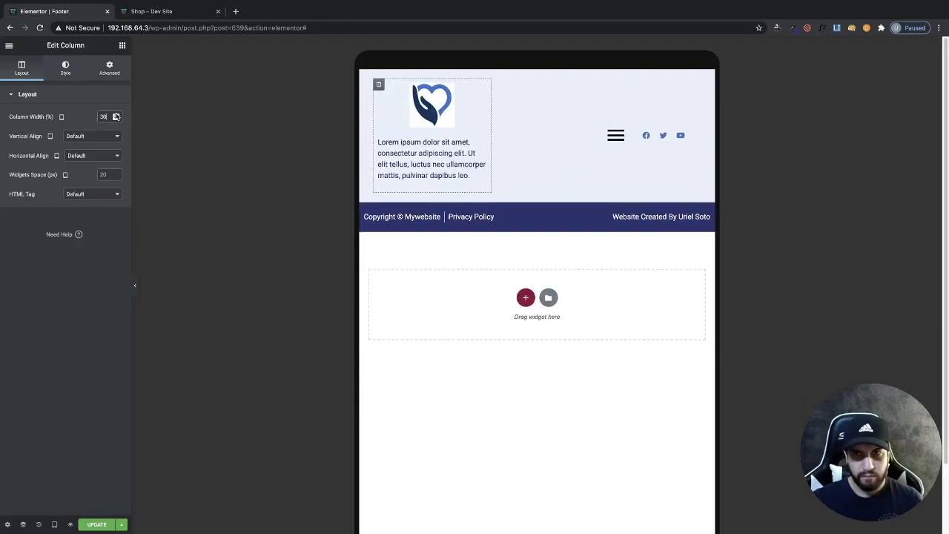
- Open and close the hamburger panel again to check the tablet layout
click(524, 144)
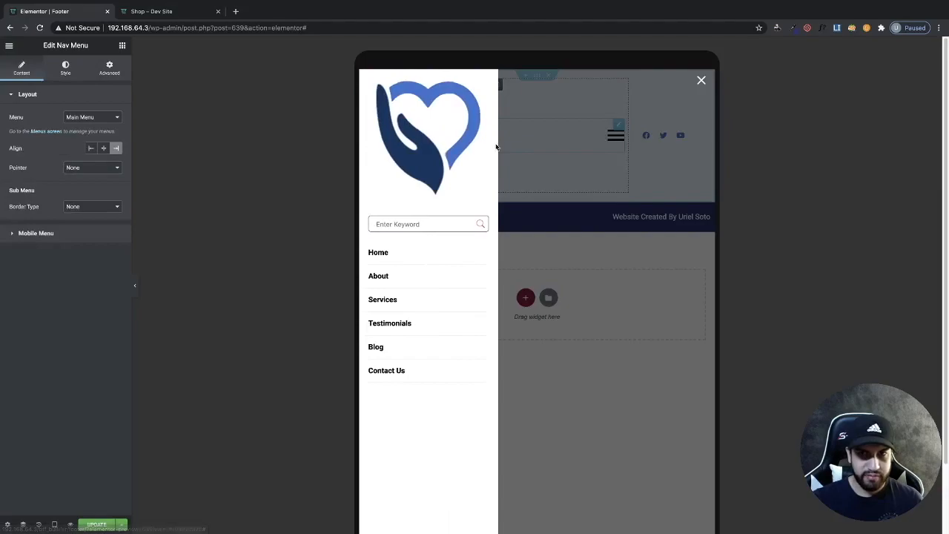
click(701, 80)
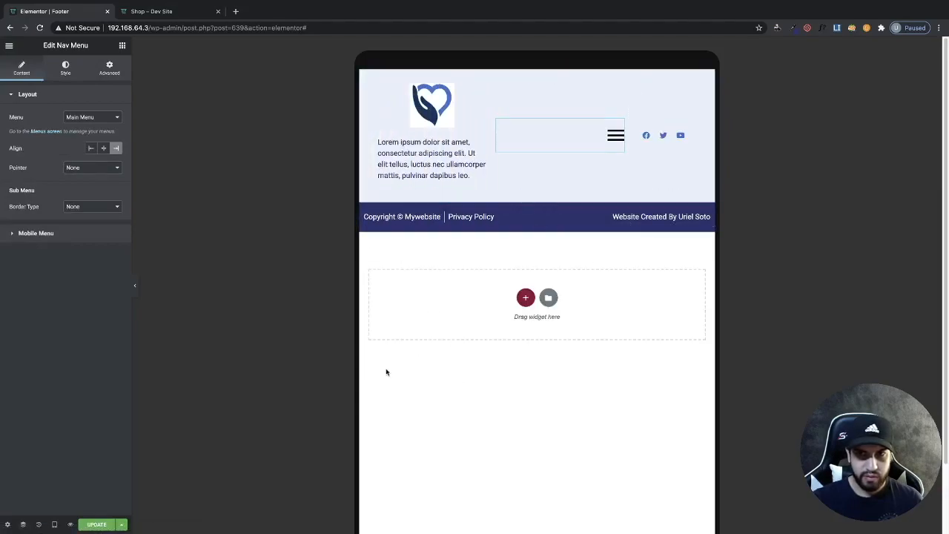
click(407, 380)
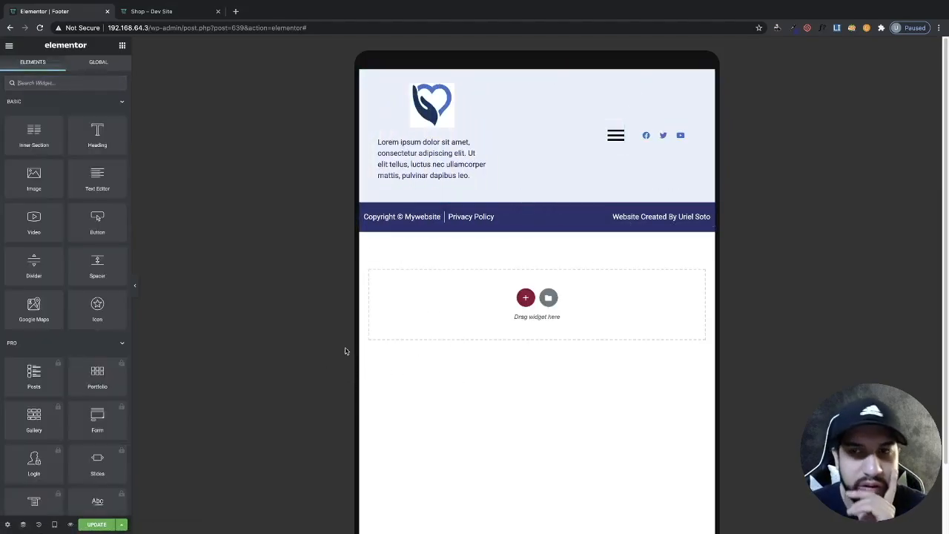
- Switch to mobile preview and set the footer description text's font size to 15 px
click(54, 524)
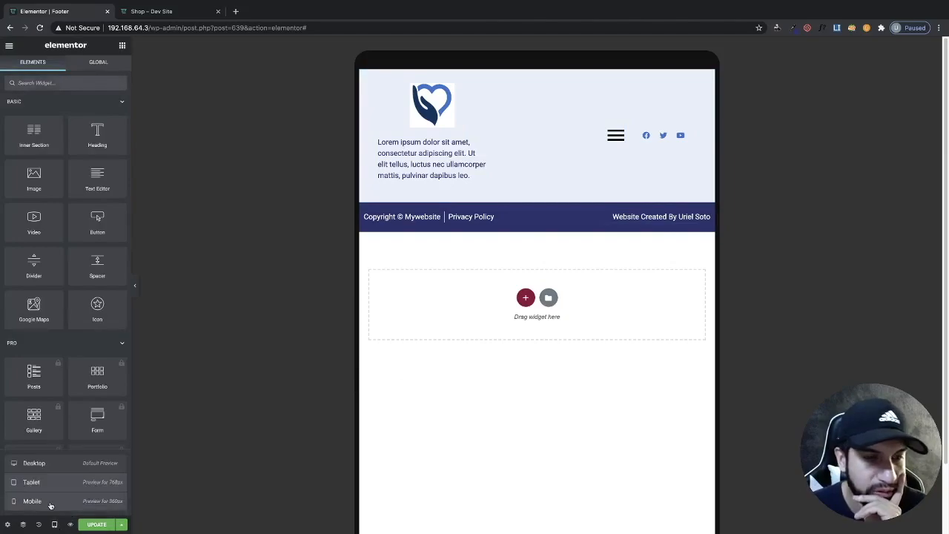
click(51, 505)
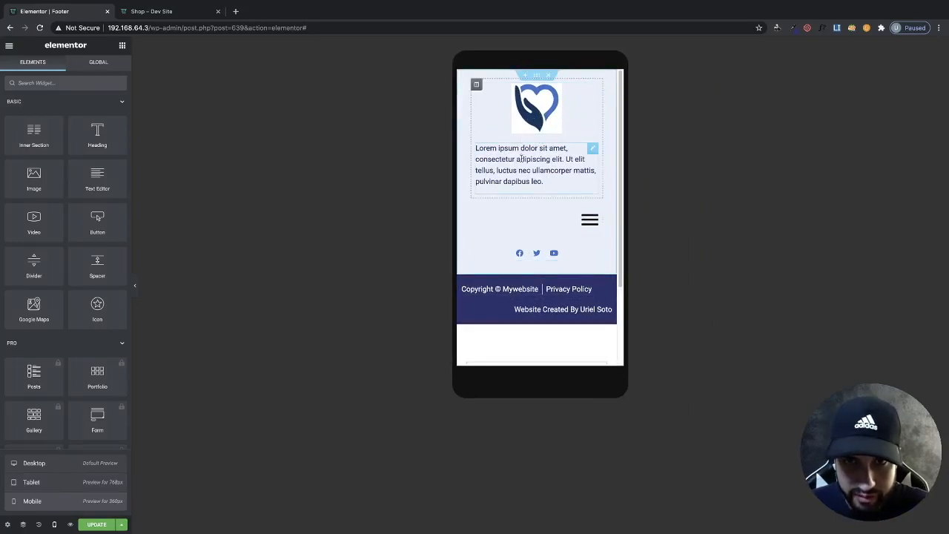
click(543, 172)
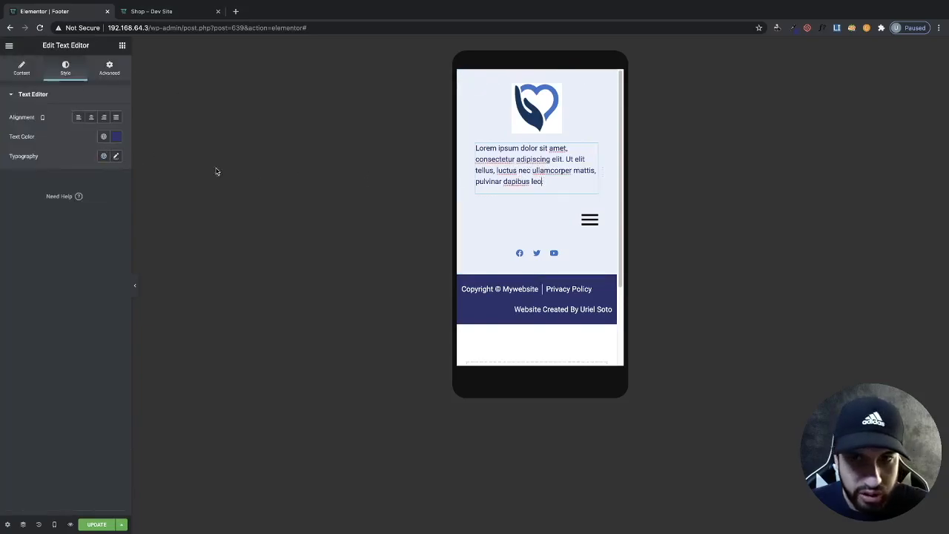
click(115, 157)
drag(13, 235, 21, 235)
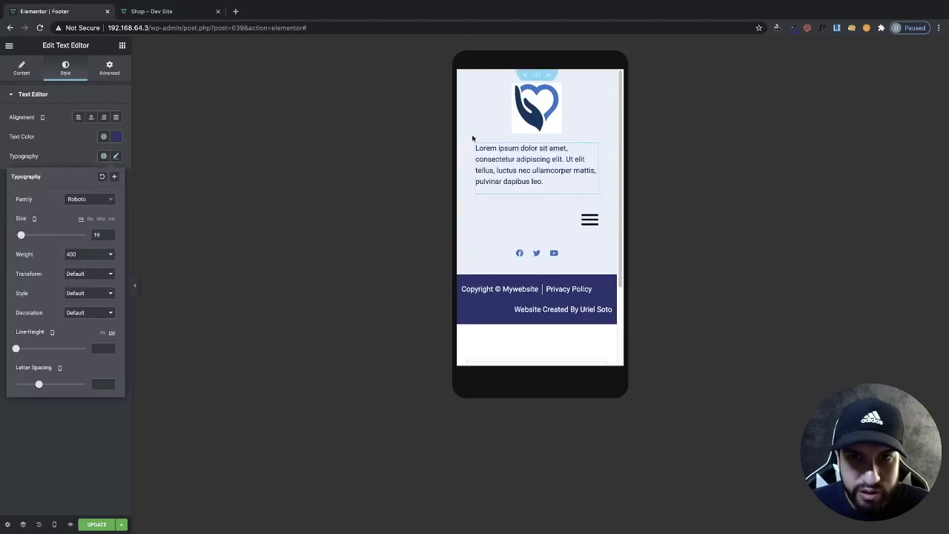
- Set the footer logo image's width to 34 on mobile
click(533, 132)
drag(8, 135, 36, 136)
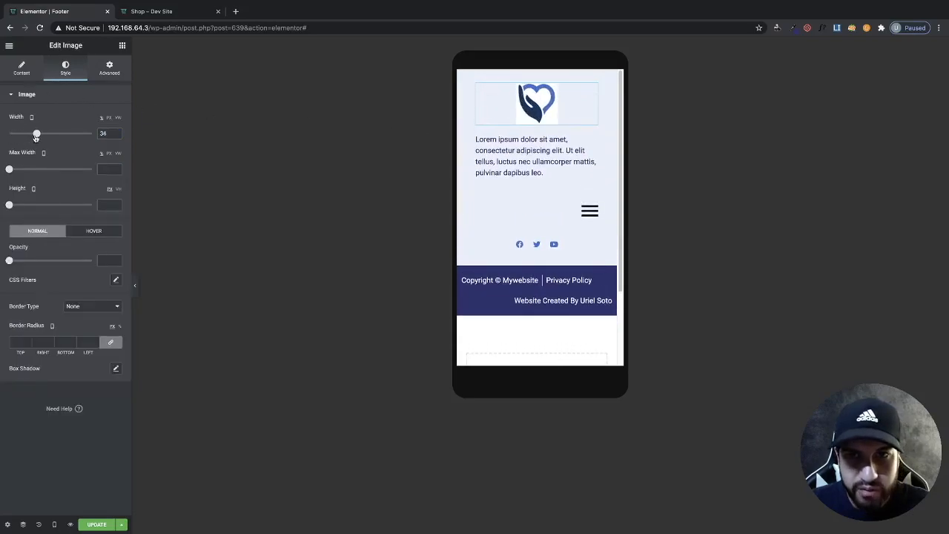
- Center the navigation menu on mobile, setting its mobile menu logo alignment to left and toggle alignment to center
click(589, 211)
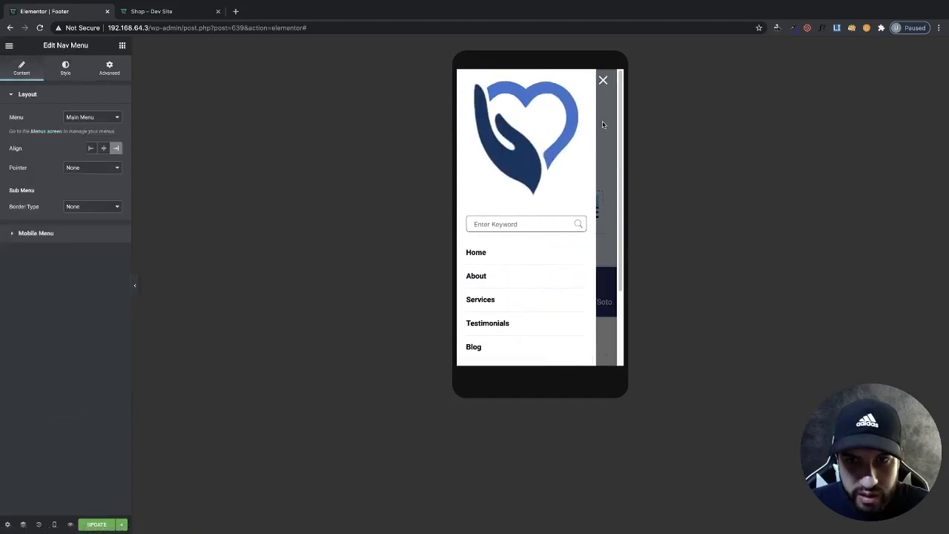
click(602, 82)
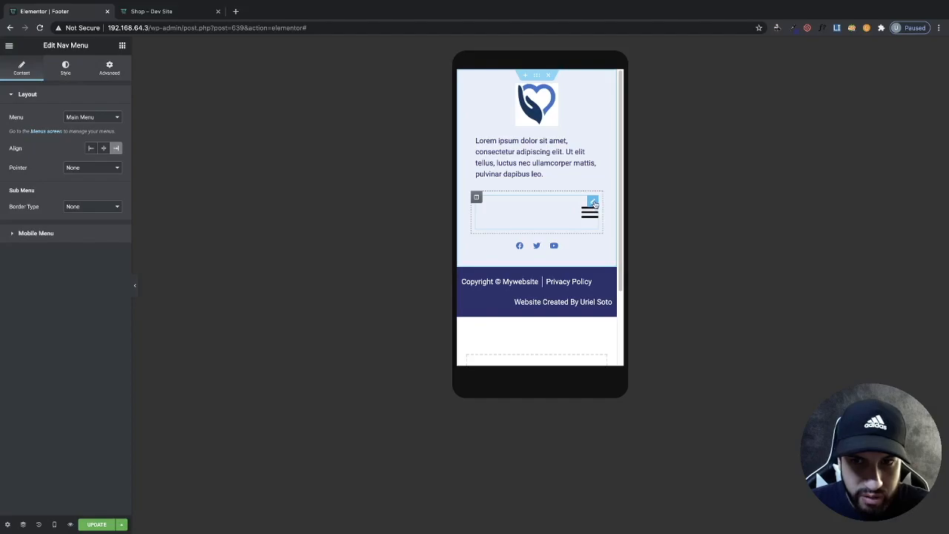
click(103, 148)
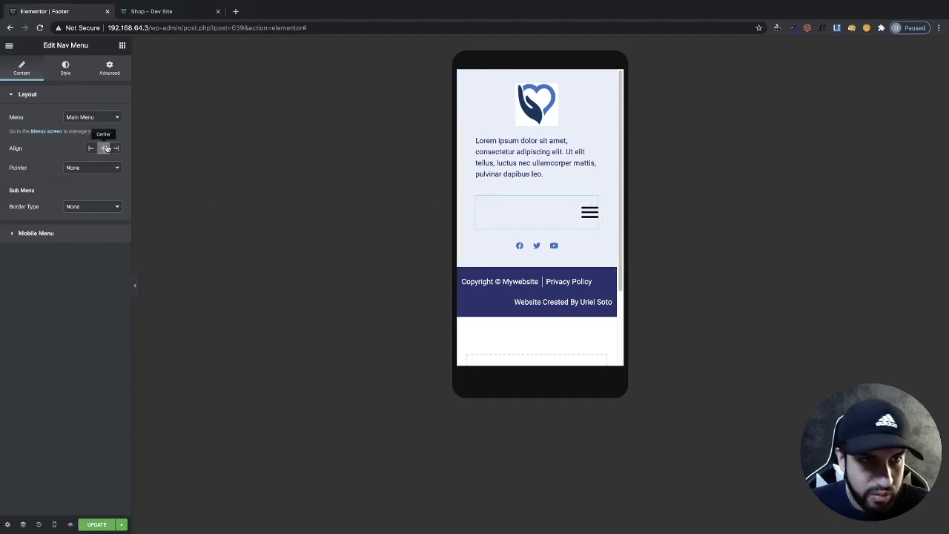
click(56, 237)
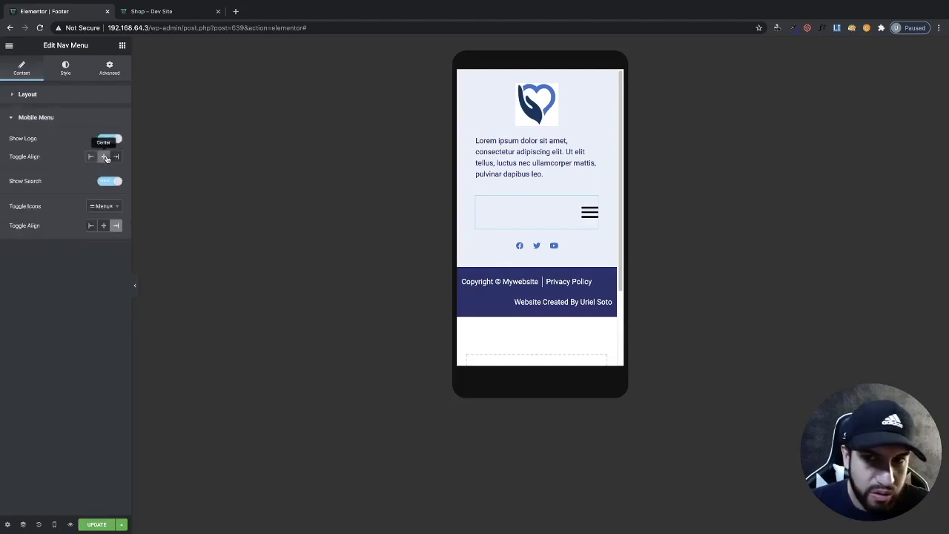
click(90, 158)
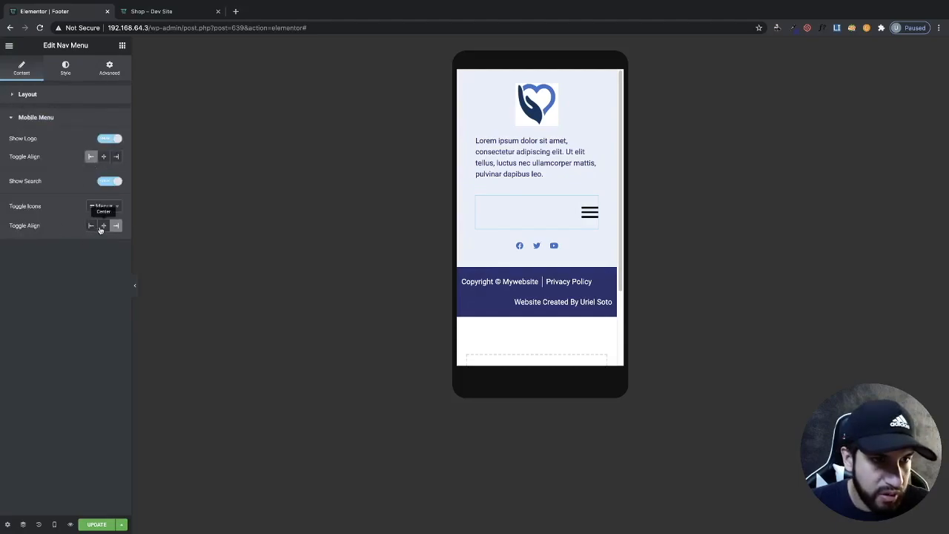
click(102, 226)
- Preview the hamburger panel on mobile and toggle the editor sidebar
click(541, 215)
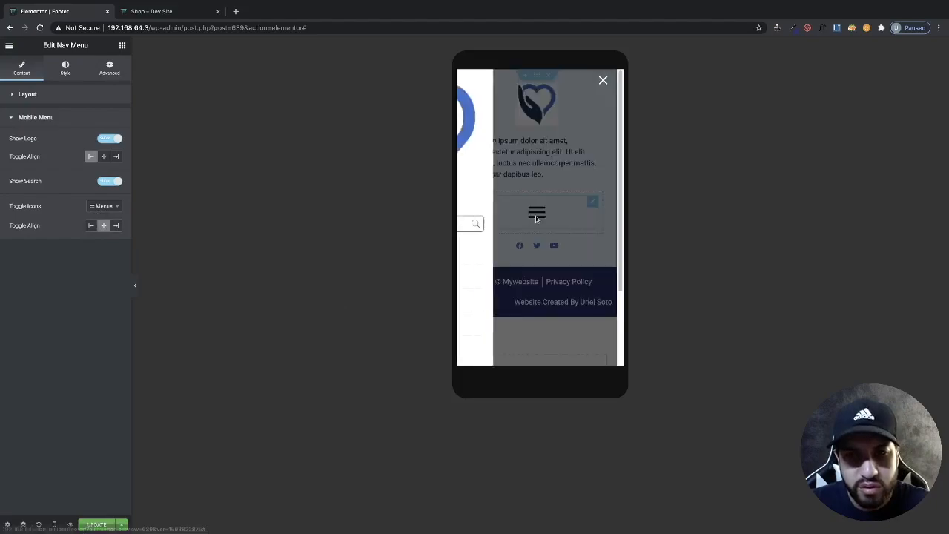
click(602, 80)
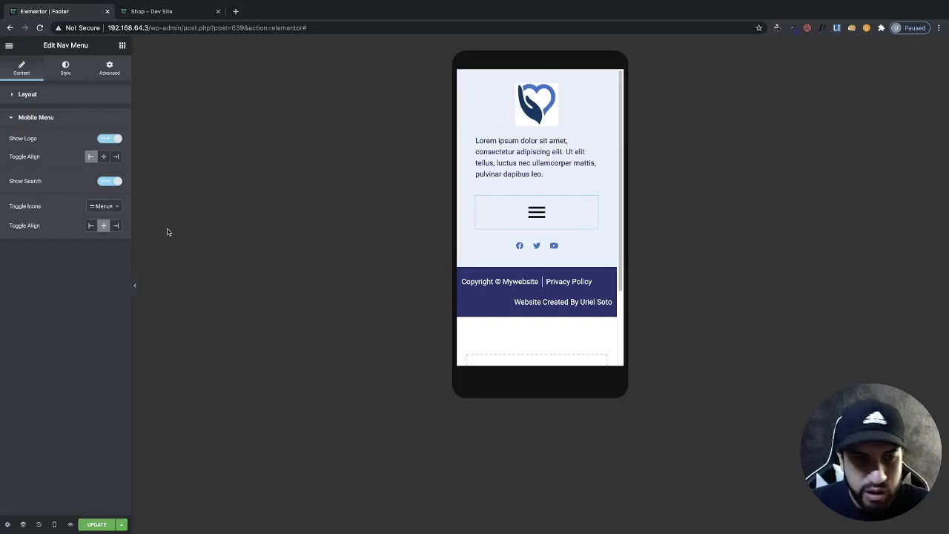
click(136, 284)
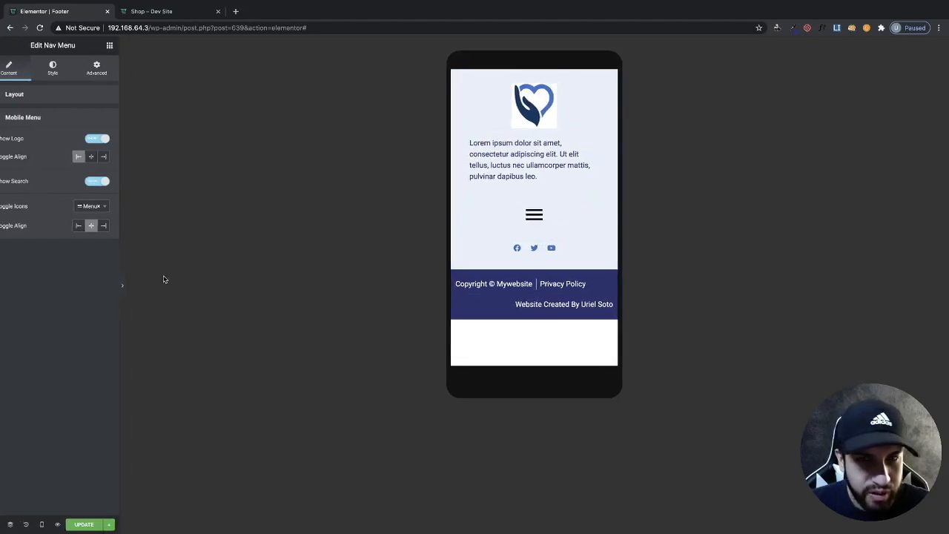
click(3, 289)
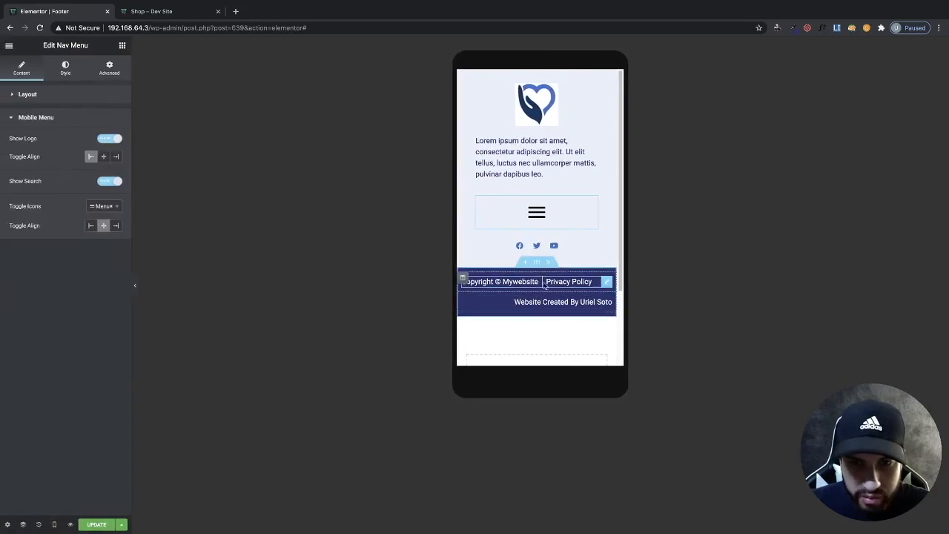
- Center the copyright and privacy policy icon list on mobile
click(606, 282)
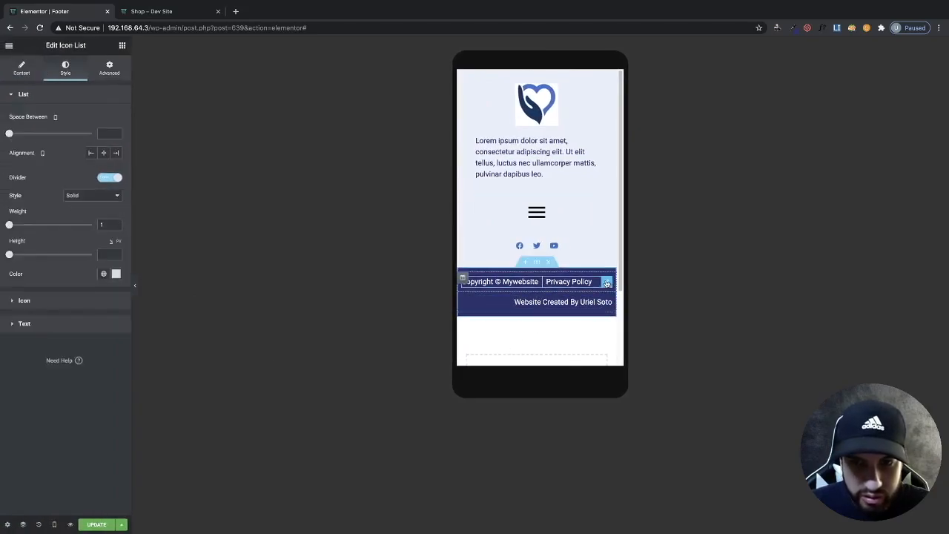
click(104, 152)
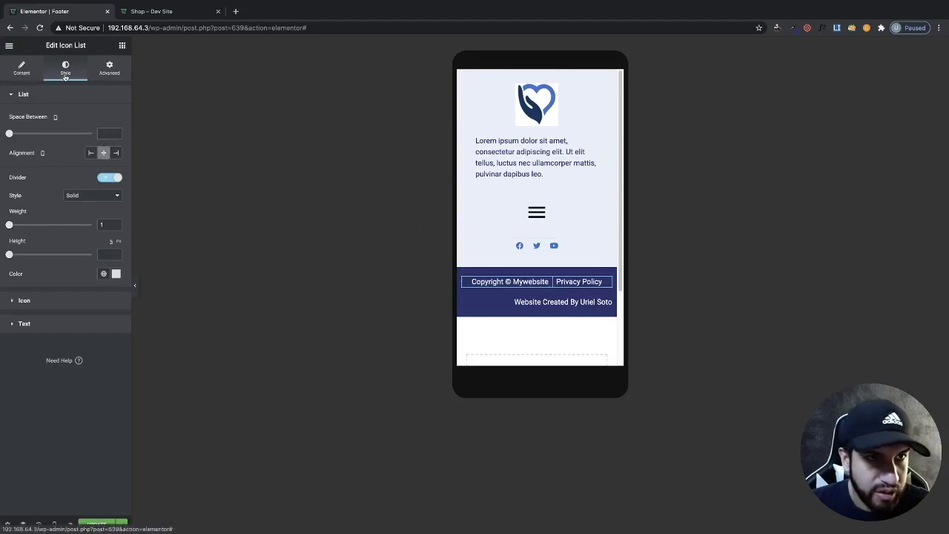
- Center the website credit icon list on mobile and briefly hide the editor sidebar to preview it
click(606, 302)
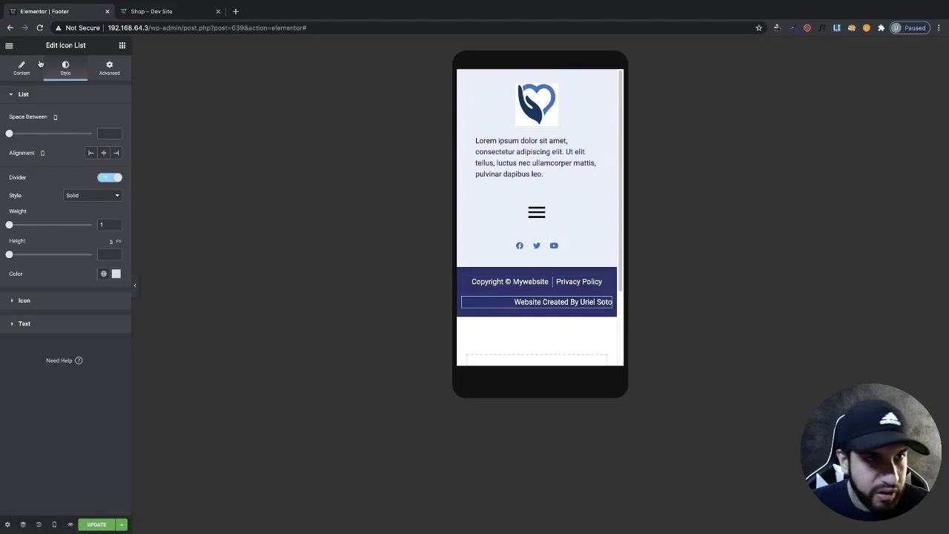
click(103, 152)
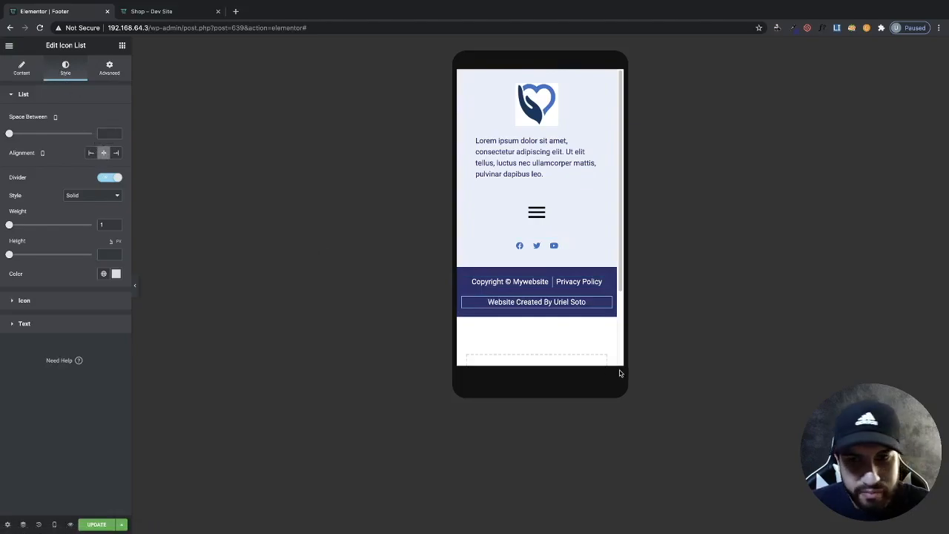
click(136, 288)
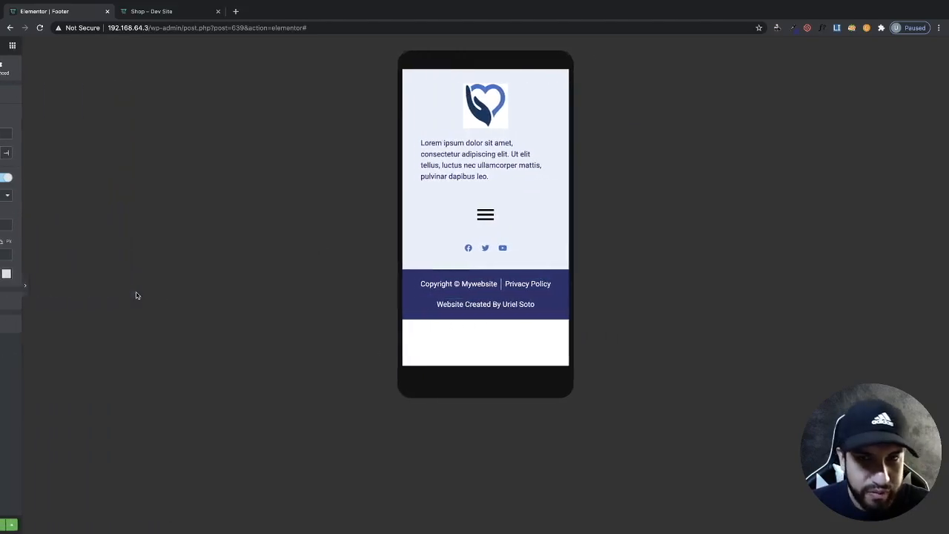
click(2, 284)
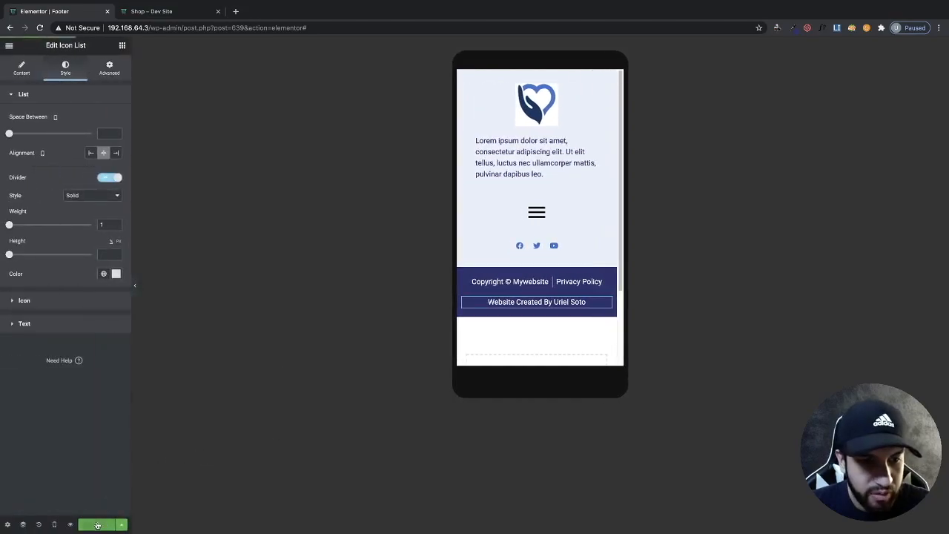
- Update the footer template and open the live site's home page in the other tab
click(97, 525)
click(173, 14)
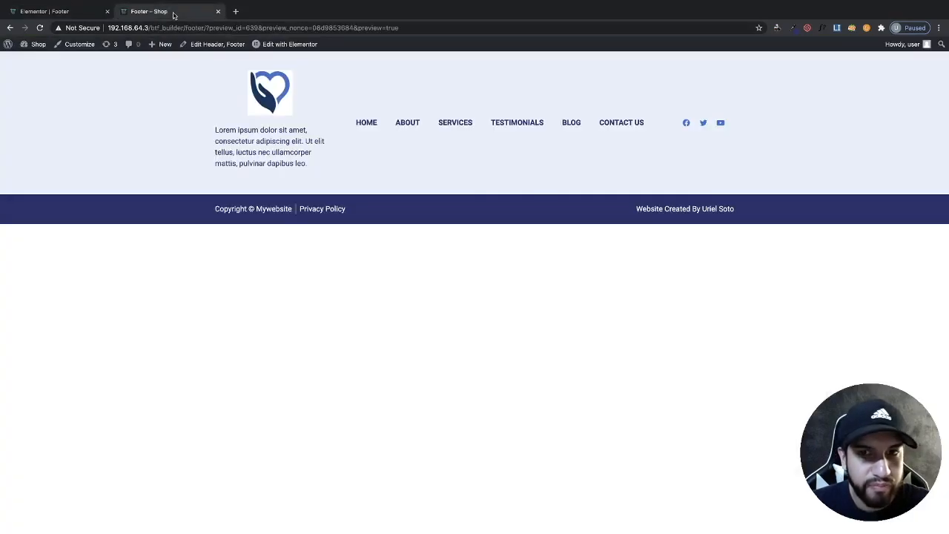
click(365, 124)
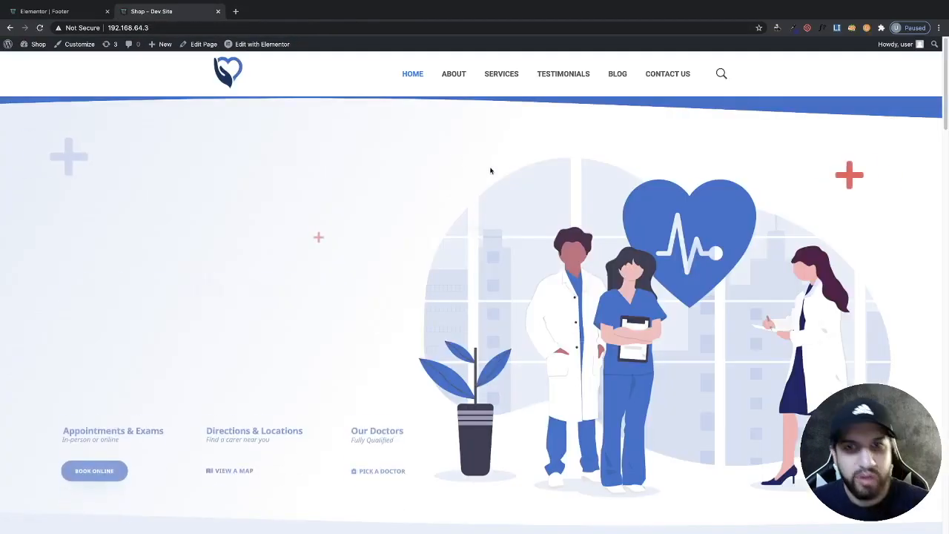
- Review the live footer at desktop and narrow widths using the browser's developer tools
scroll(428, 234, down, 10)
scroll(423, 233, down, 10)
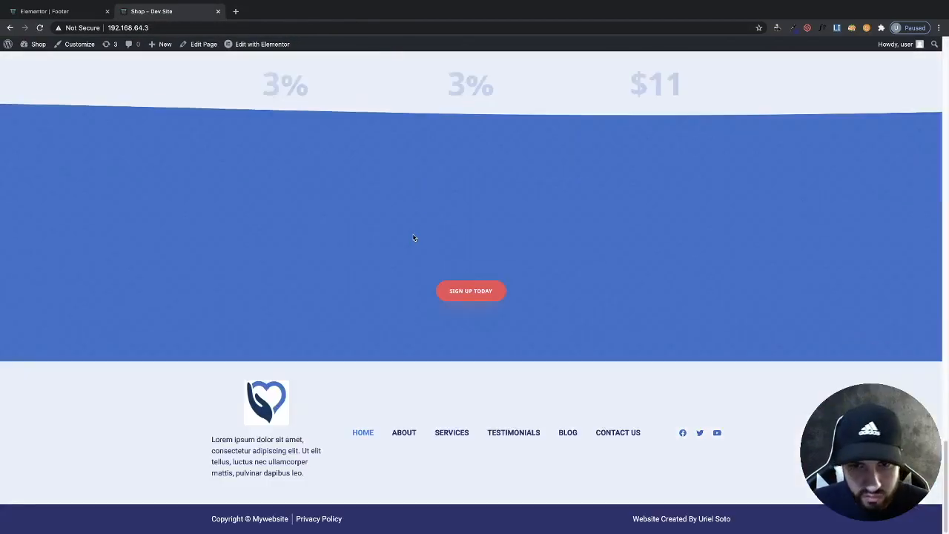
right_click(629, 225)
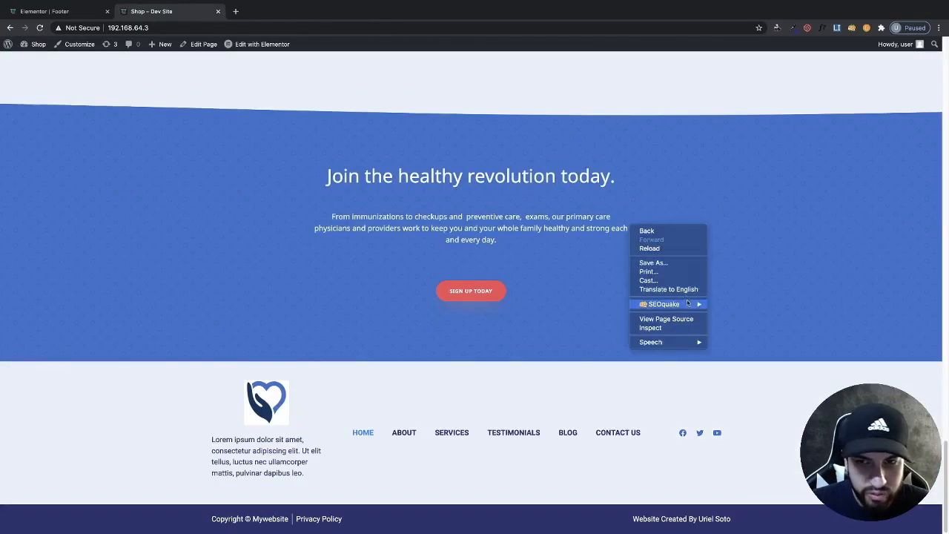
click(662, 328)
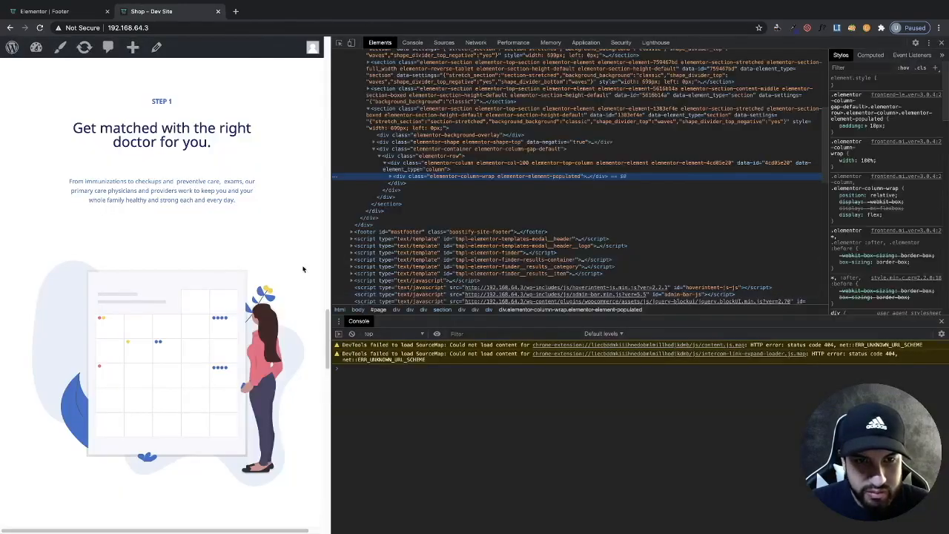
scroll(300, 267, down, 15)
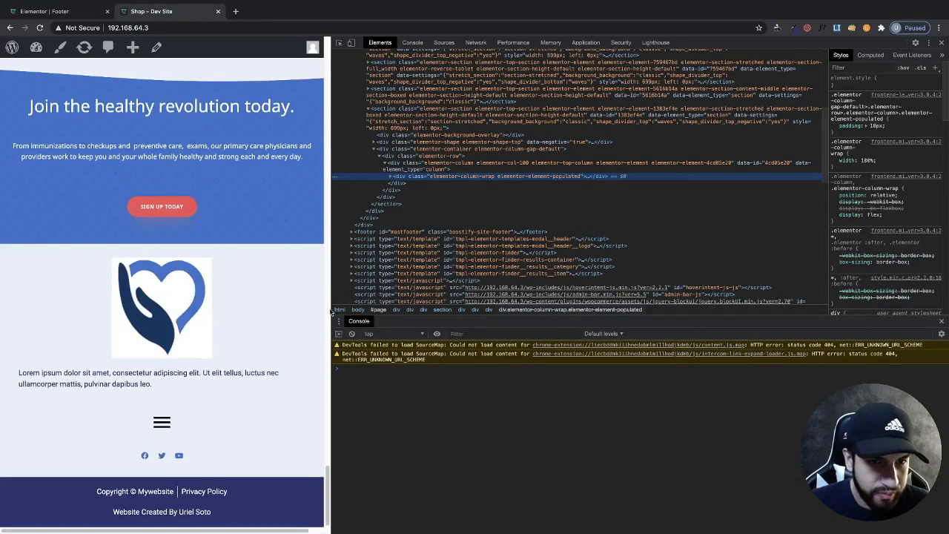
drag(333, 310, 652, 356)
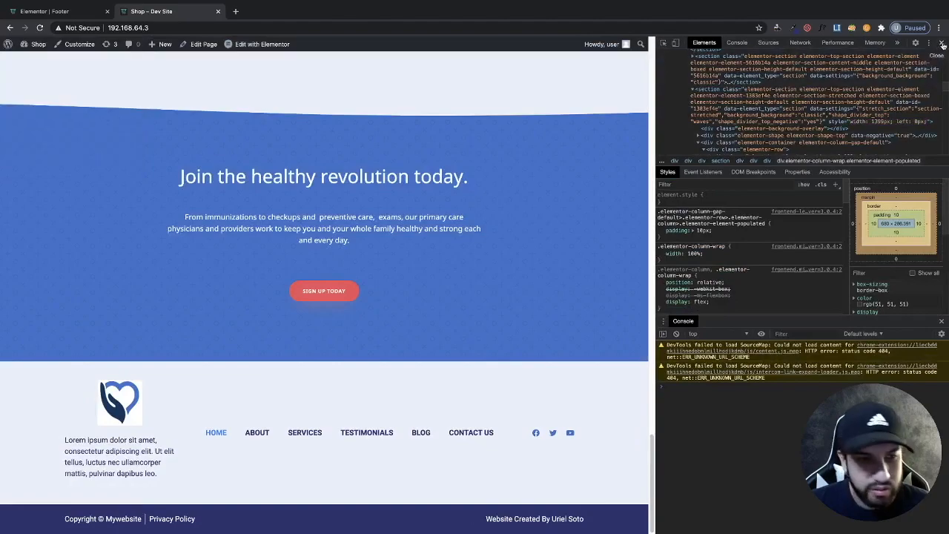
click(941, 43)
scroll(546, 271, up, 20)
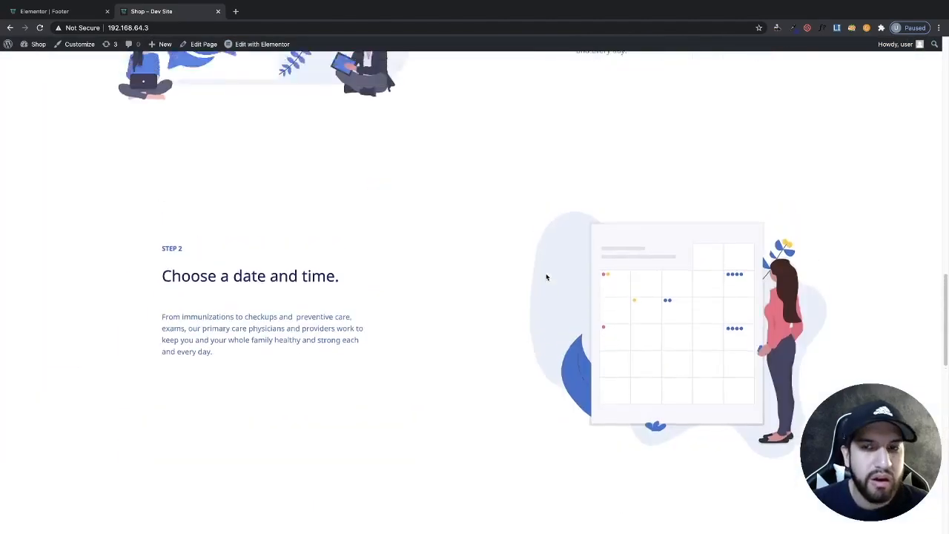
scroll(547, 271, up, 4)
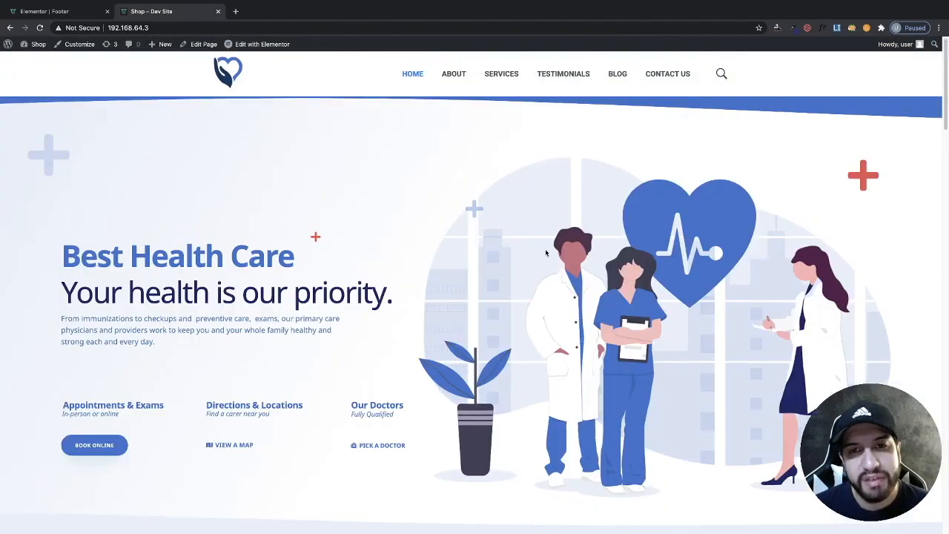